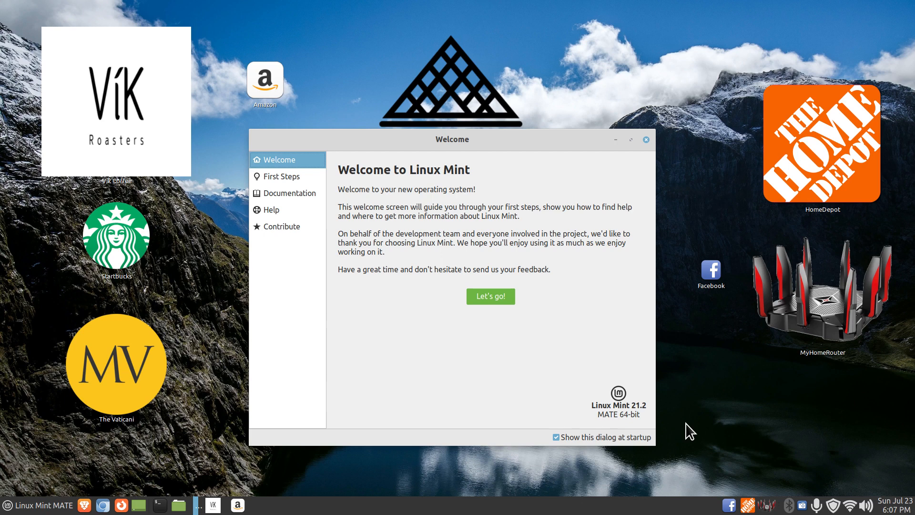
Dismiss the Welcome window and preview the Vik Coffee and Amazon web apps from their desktop shortcuts, closing each one.
{"action": "left_click", "coordinate": [647, 141]}
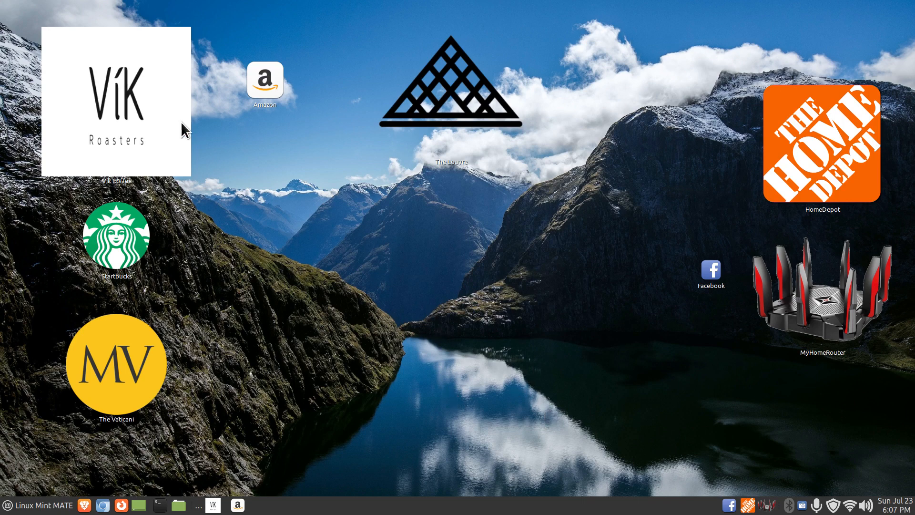
{"action": "double_click", "coordinate": [112, 89]}
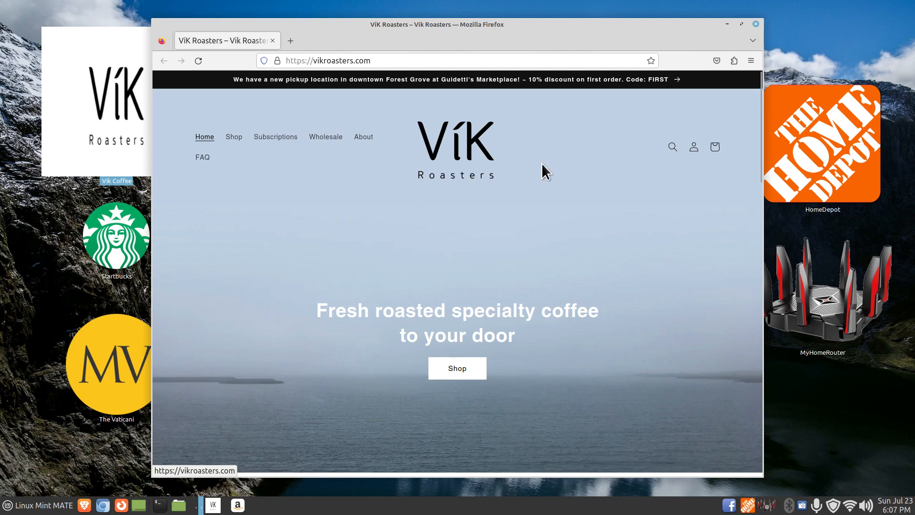
{"action": "left_click", "coordinate": [756, 24]}
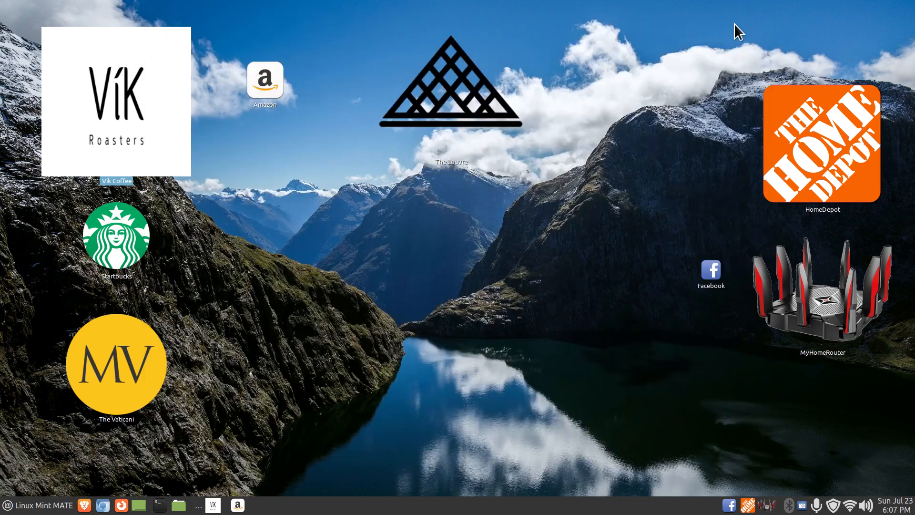
{"action": "double_click", "coordinate": [266, 78]}
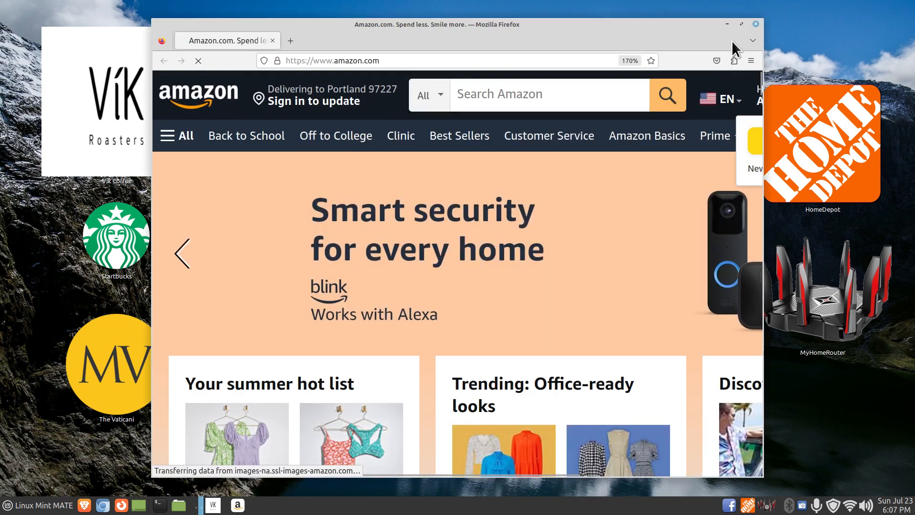
{"action": "left_click", "coordinate": [755, 24]}
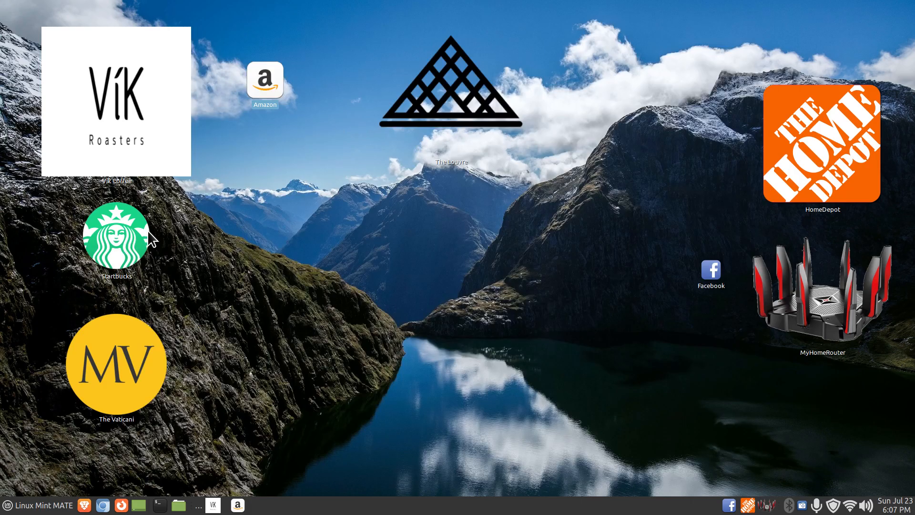
Launch the Starbucks web app from the desktop, test zooming its page out and in, and close it.
{"action": "double_click", "coordinate": [115, 234]}
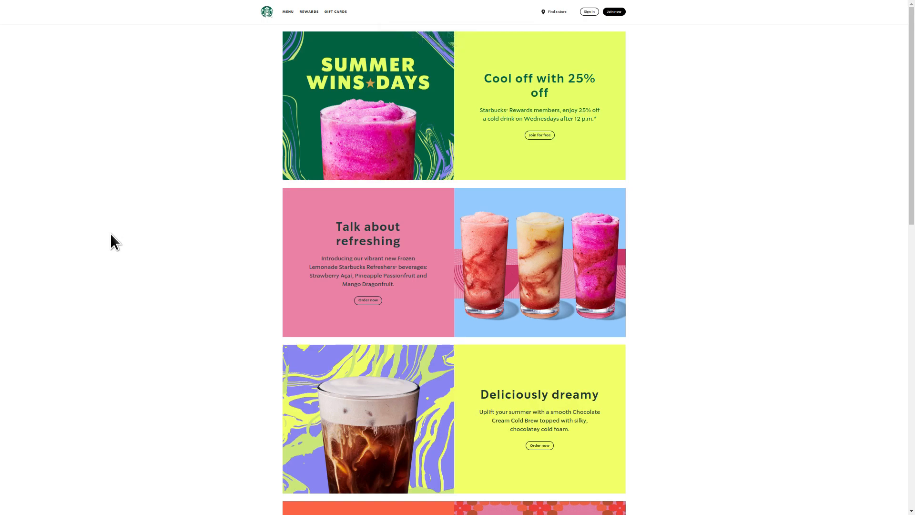
{"action": "key", "text": "ctrl+minus"}
{"action": "key", "text": "ctrl+minus"}
{"action": "key", "text": "ctrl+minus"}
{"action": "key", "text": "ctrl+minus"}
{"action": "key", "text": "ctrl+minus"}
{"action": "key", "text": "ctrl+minus"}
{"action": "key", "text": "ctrl+minus"}
{"action": "scroll", "coordinate": [114, 238], "scroll_direction": "up", "scroll_amount": 16}
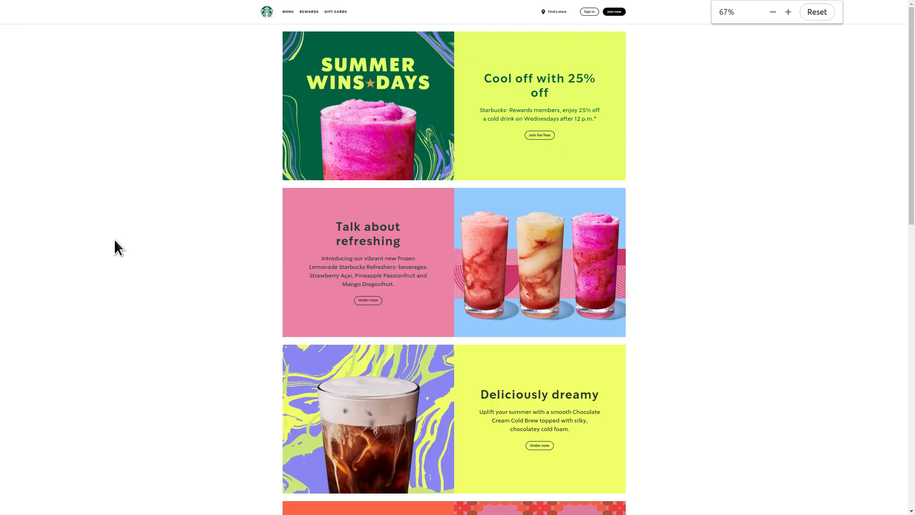
{"action": "scroll", "coordinate": [113, 239], "scroll_direction": "down", "scroll_amount": 8}
{"action": "scroll", "coordinate": [114, 240], "scroll_direction": "down", "scroll_amount": 5}
{"action": "scroll", "coordinate": [115, 240], "scroll_direction": "up", "scroll_amount": 2}
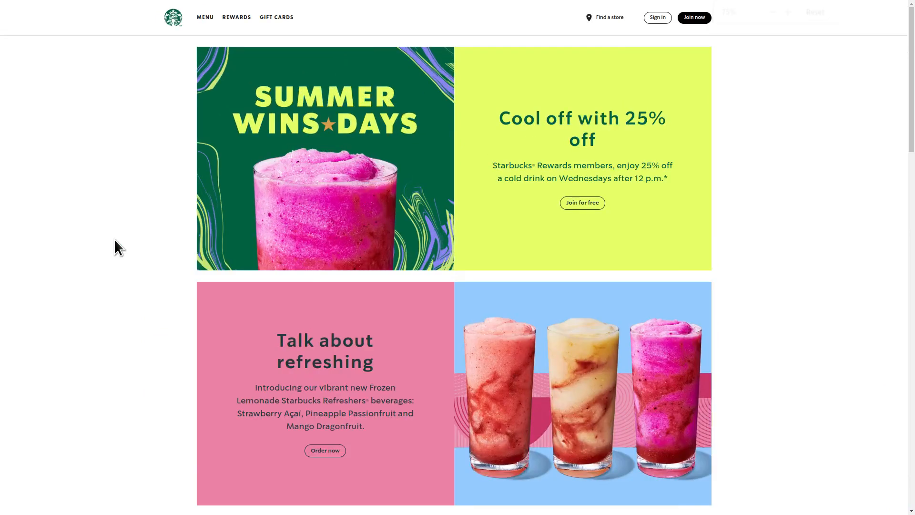
{"action": "key", "text": "alt+F4"}
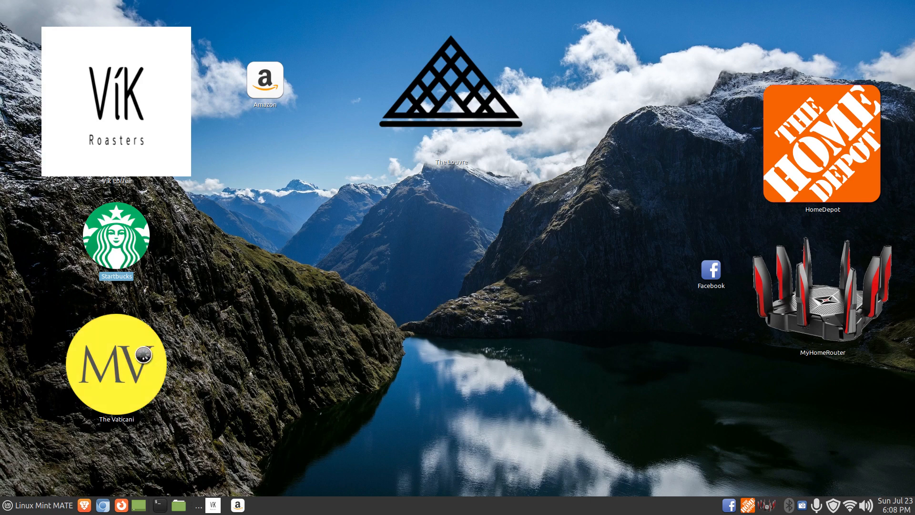
Launch The Vaticani web app from the desktop and zoom its page out to 30% and in to 260%.
{"action": "double_click", "coordinate": [128, 358]}
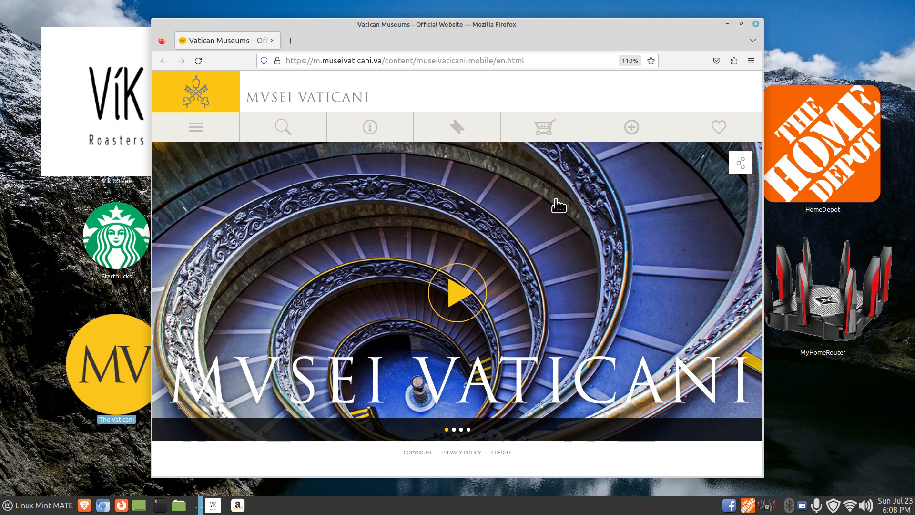
{"action": "key", "text": "ctrl+minus"}
{"action": "key", "text": "ctrl+minus"}
{"action": "key", "text": "ctrl+minus"}
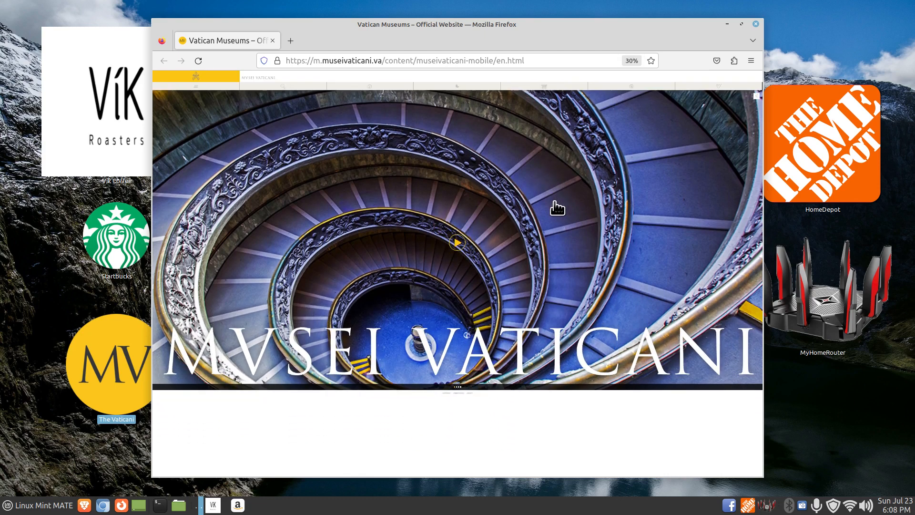
{"action": "key", "text": "ctrl+plus"}
{"action": "key", "text": "ctrl+plus"}
{"action": "key", "text": "ctrl+plus"}
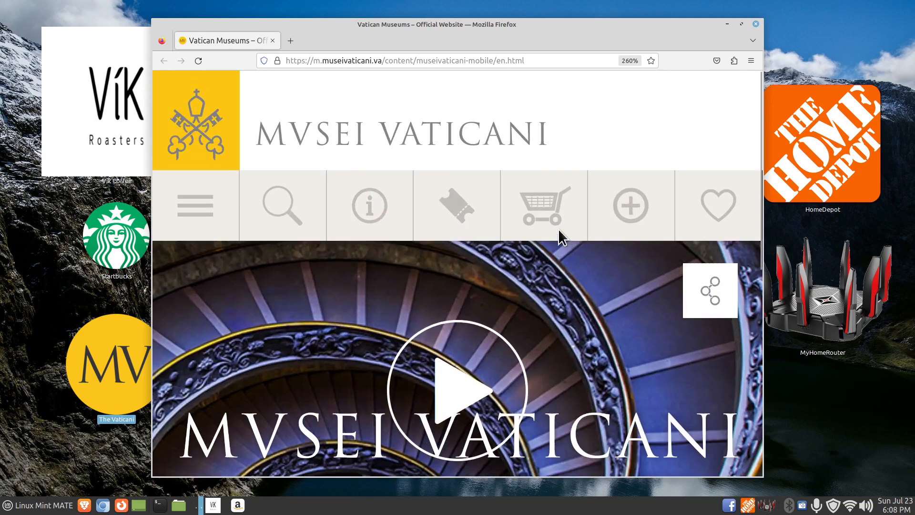
Zoom the Vatican Museums page out to 30%, in to 290% and back to 160%, and close its window.
{"action": "scroll", "coordinate": [559, 229], "scroll_direction": "up", "scroll_amount": 5}
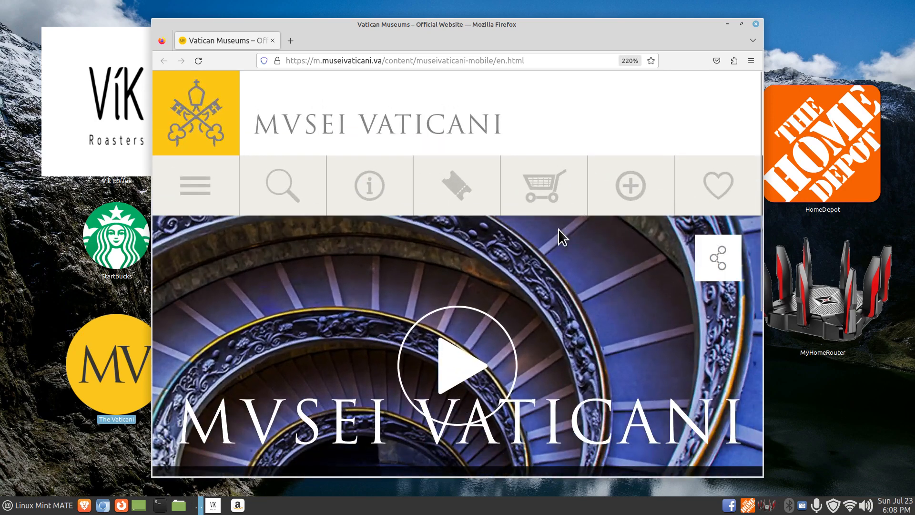
{"action": "scroll", "coordinate": [559, 229], "scroll_direction": "down", "scroll_amount": 4}
{"action": "scroll", "coordinate": [559, 229], "scroll_direction": "down", "scroll_amount": 6}
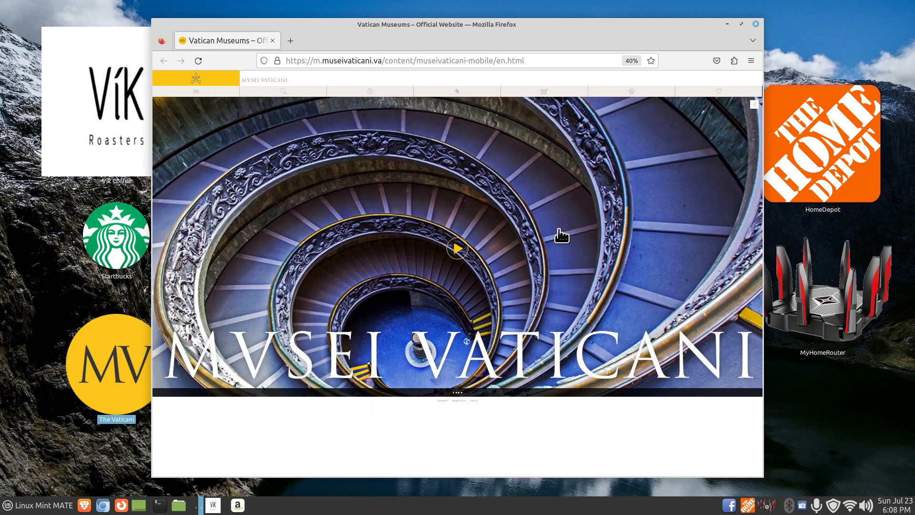
{"action": "scroll", "coordinate": [562, 236], "scroll_direction": "down", "scroll_amount": 1}
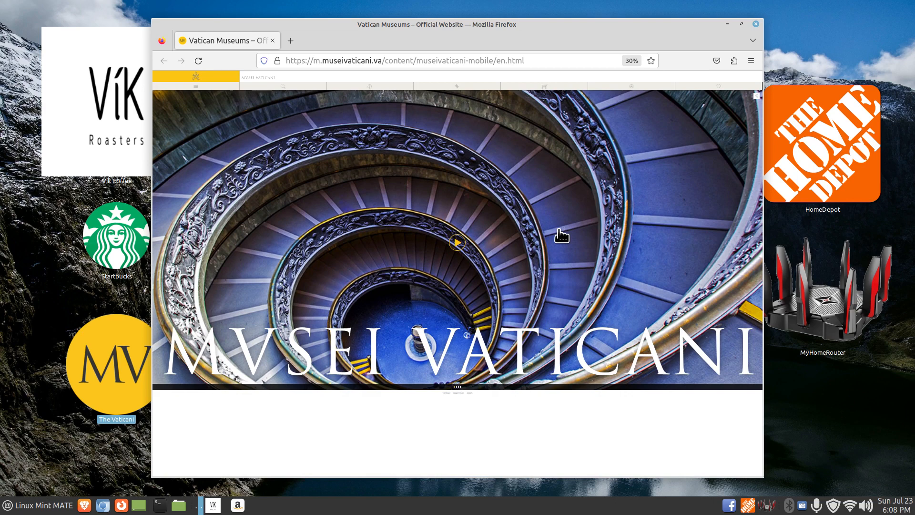
{"action": "scroll", "coordinate": [573, 262], "scroll_direction": "up", "scroll_amount": 12}
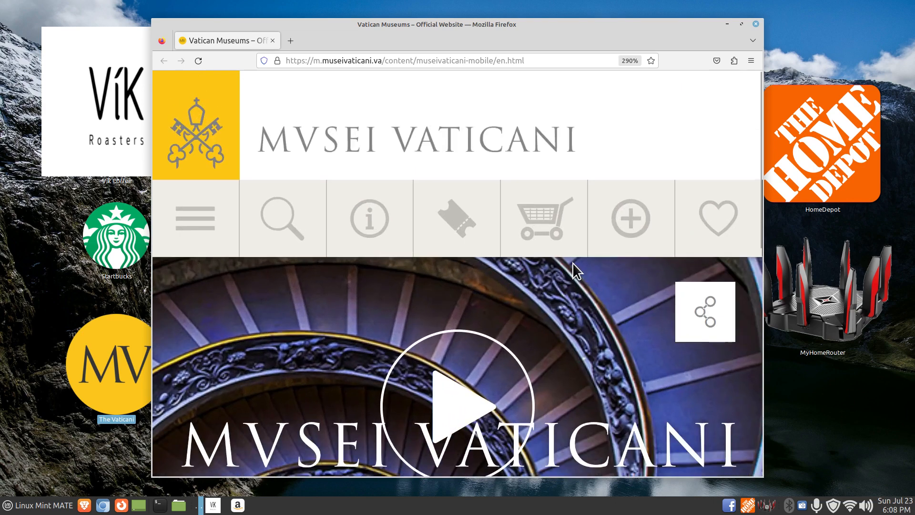
{"action": "scroll", "coordinate": [573, 262], "scroll_direction": "down", "scroll_amount": 4}
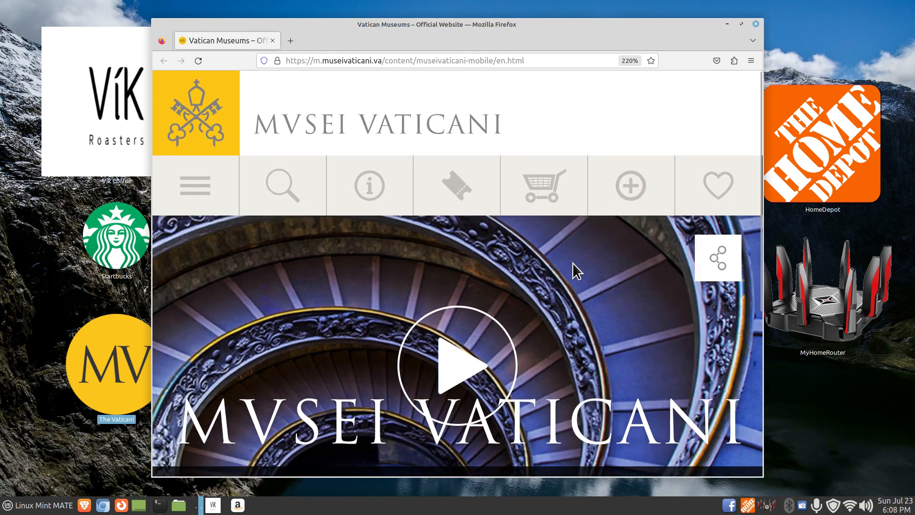
{"action": "scroll", "coordinate": [573, 262], "scroll_direction": "down", "scroll_amount": 2}
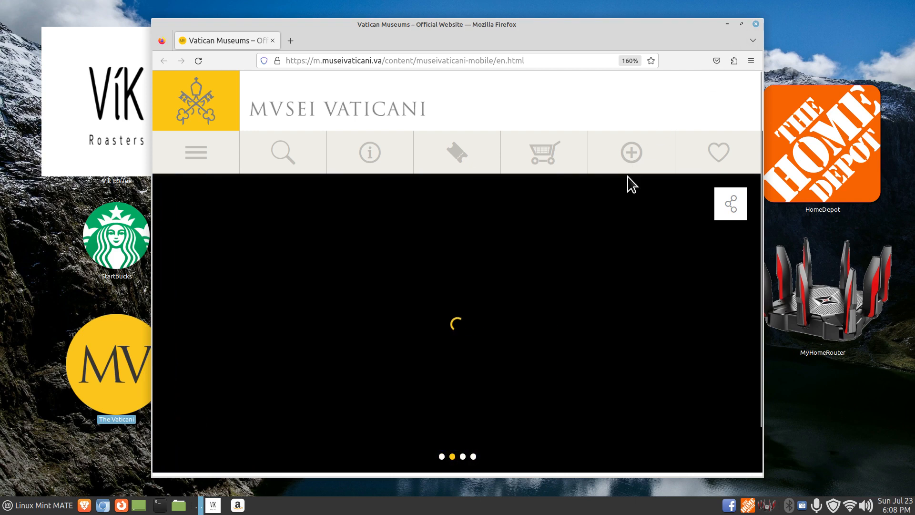
{"action": "key", "text": "ctrl+w"}
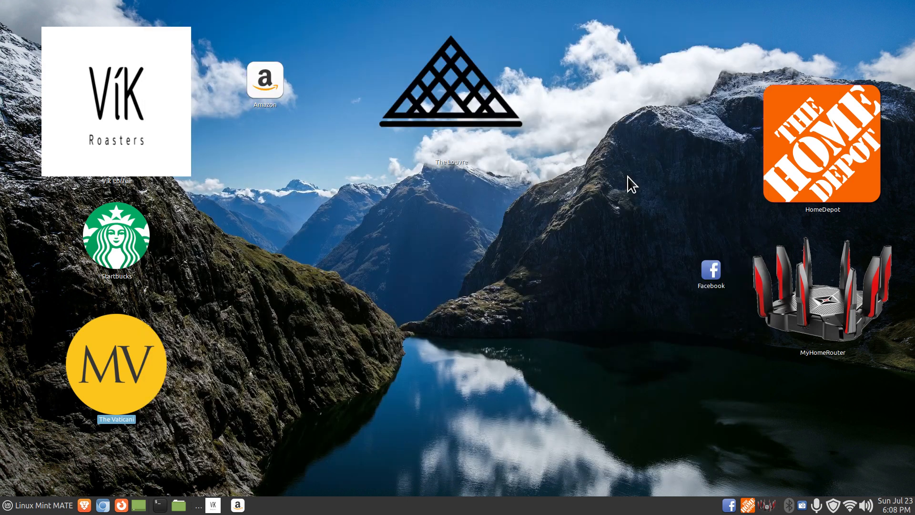
Launch The Louvre web app from the desktop, zoom its page out to 60% and back in, and close it.
{"action": "double_click", "coordinate": [451, 95]}
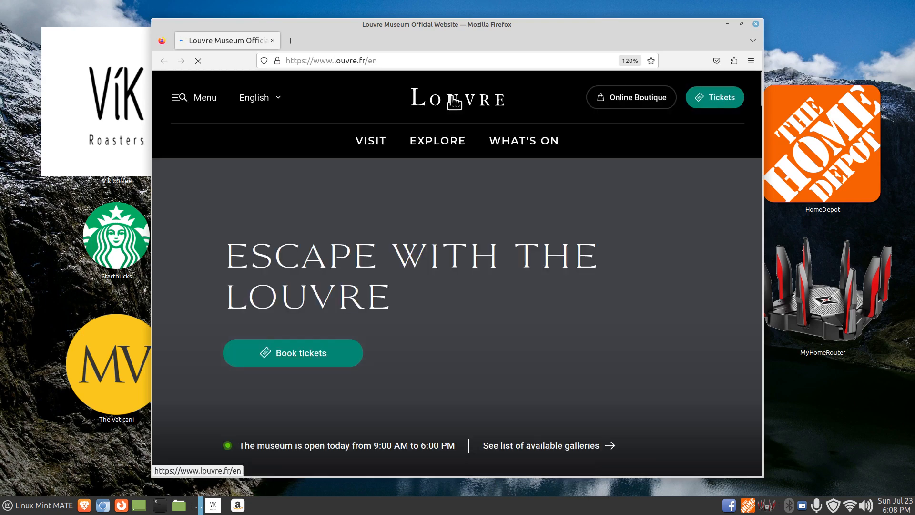
{"action": "scroll", "coordinate": [517, 221], "scroll_direction": "down", "scroll_amount": 5}
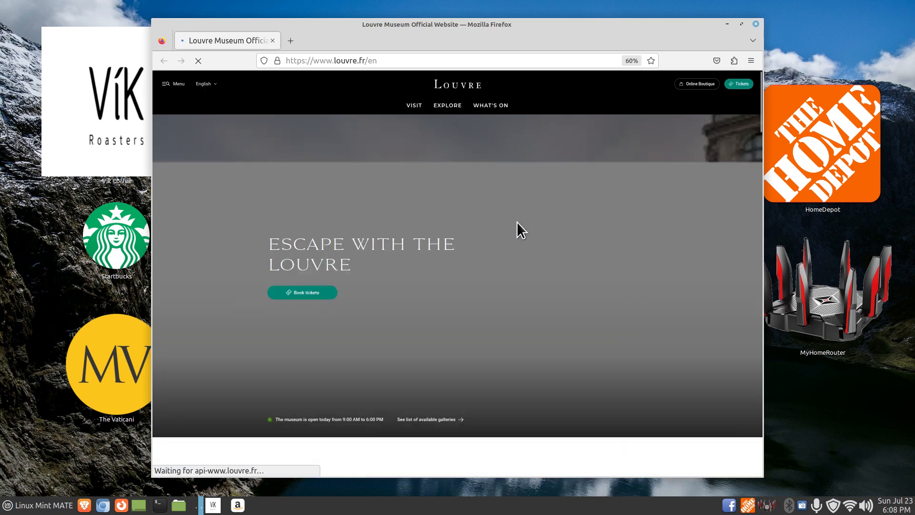
{"action": "scroll", "coordinate": [517, 222], "scroll_direction": "up", "scroll_amount": 4}
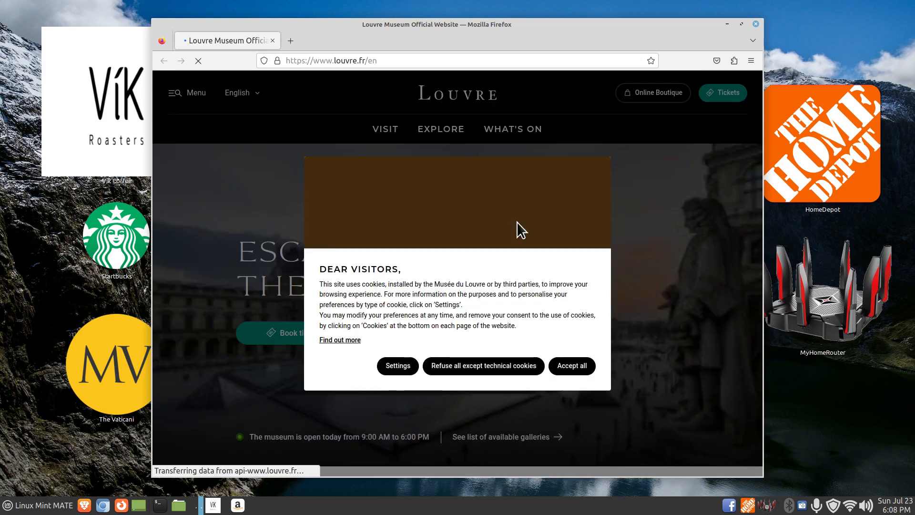
{"action": "key", "text": "alt+F4"}
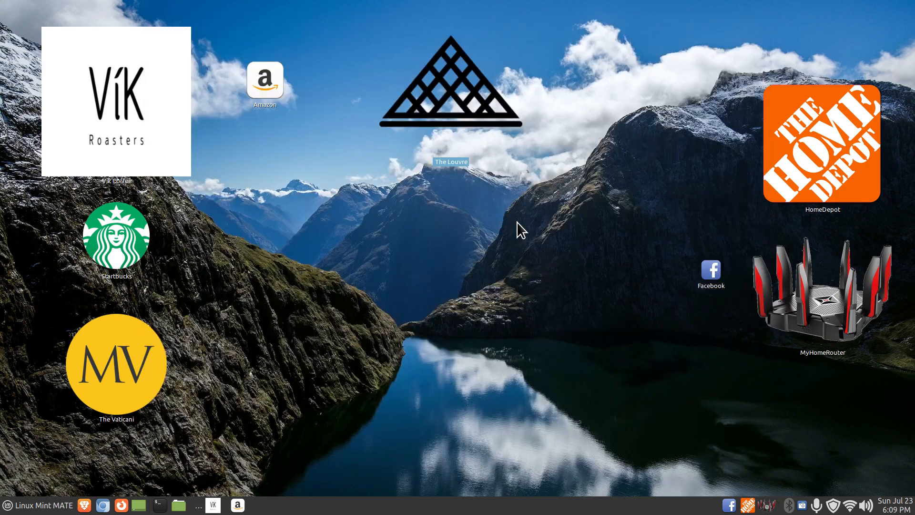
Launch the HomeDepot web app from the desktop, dismiss its location request, and close the window.
{"action": "double_click", "coordinate": [829, 122]}
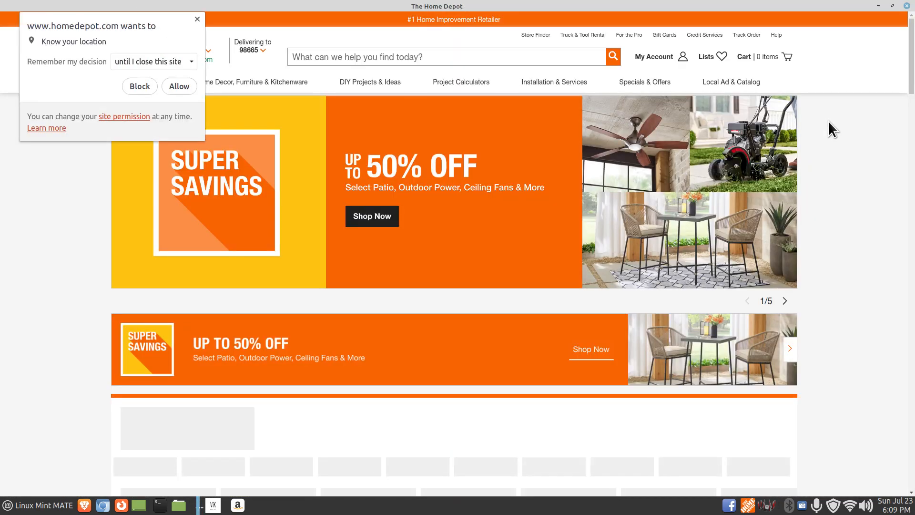
{"action": "left_click", "coordinate": [197, 19]}
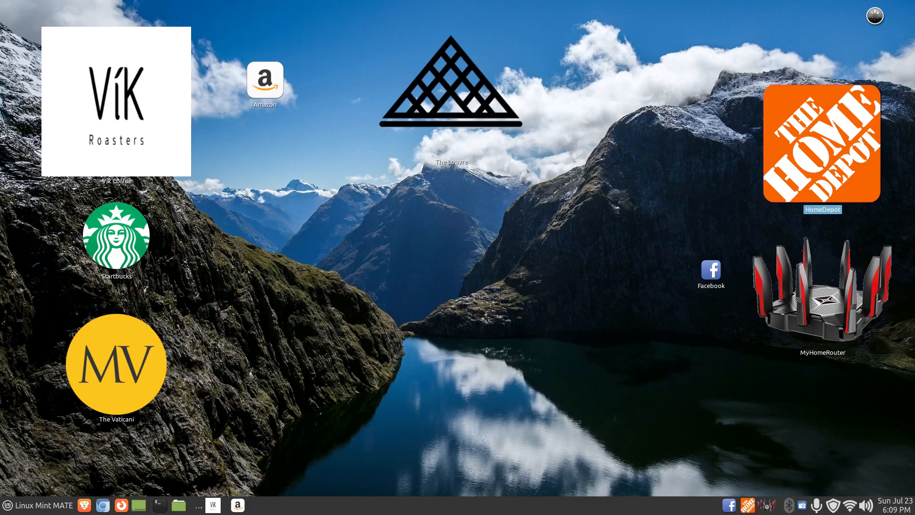
{"action": "left_click", "coordinate": [907, 6]}
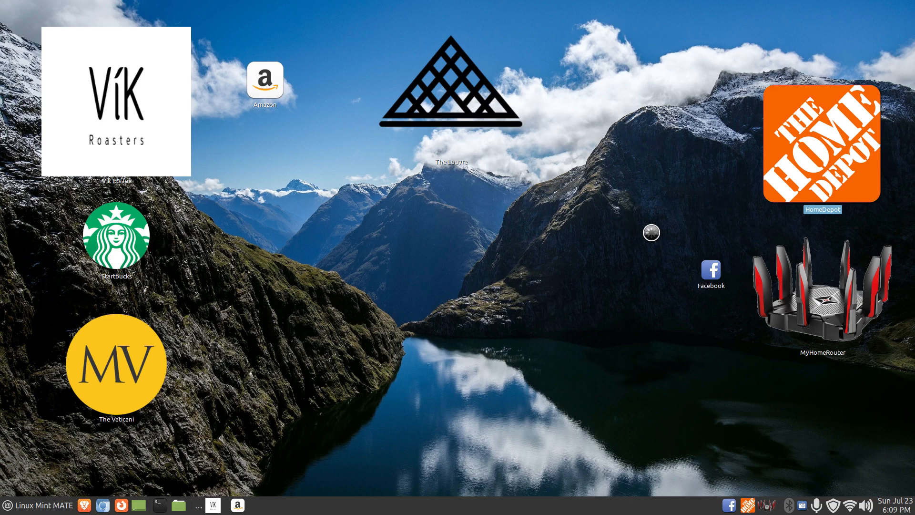
Preview the Facebook web app from the desktop and MyHomeRouter from both its desktop and taskbar launchers, closing each window.
{"action": "double_click", "coordinate": [711, 271]}
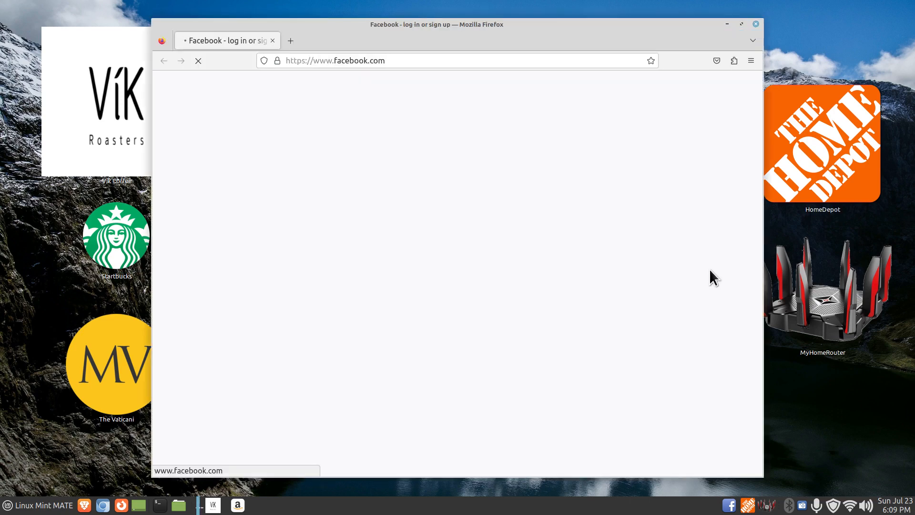
{"action": "left_click", "coordinate": [755, 24]}
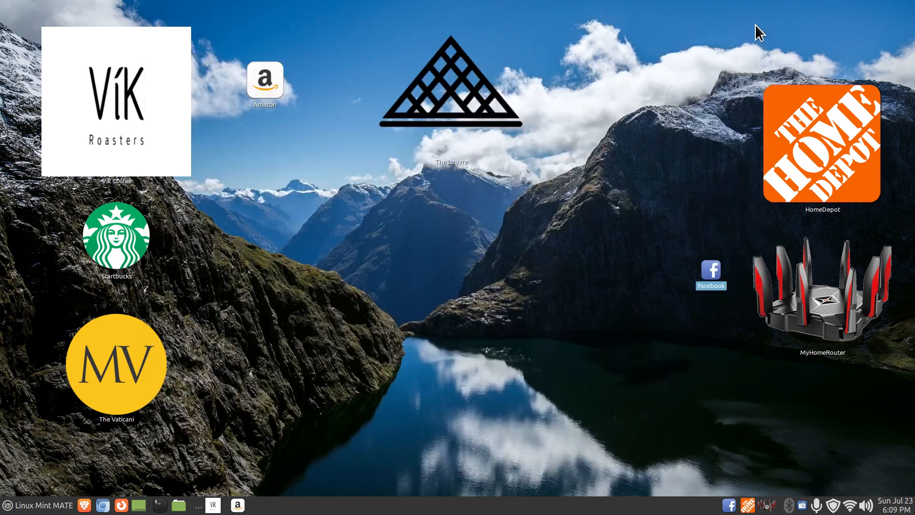
{"action": "double_click", "coordinate": [816, 305]}
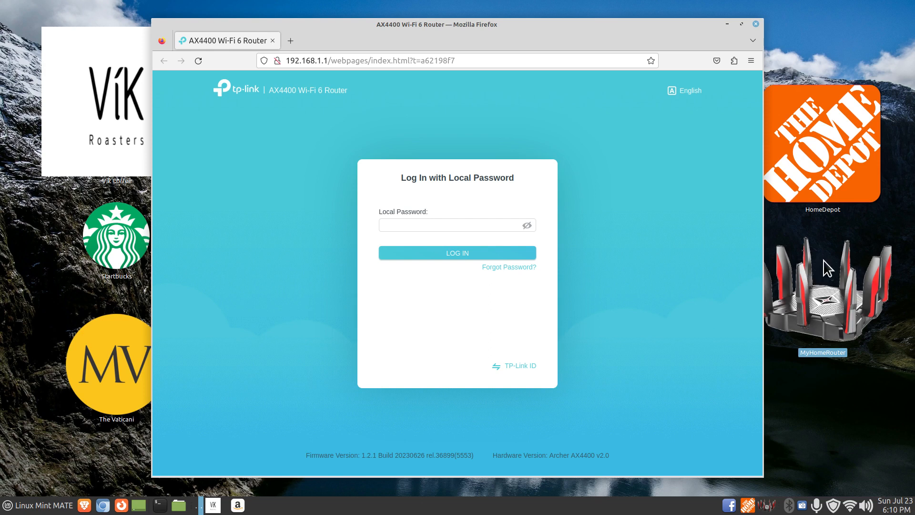
{"action": "left_click", "coordinate": [756, 24]}
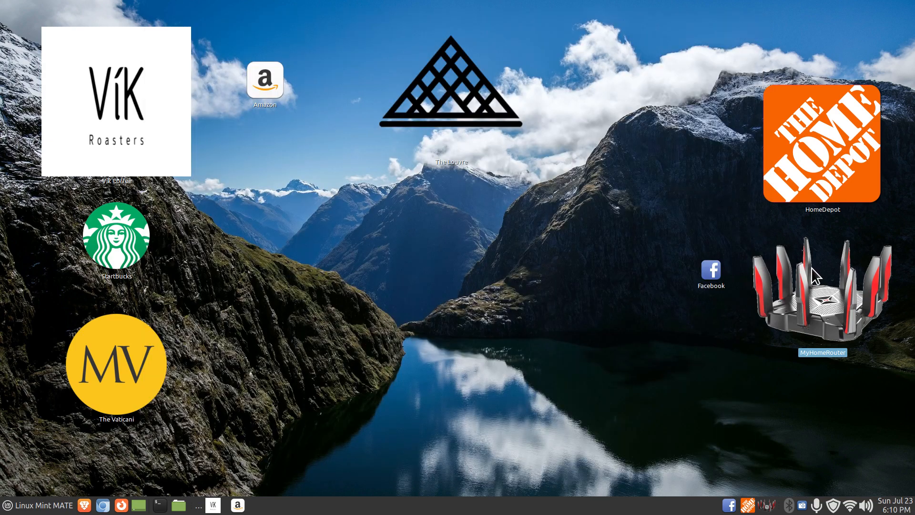
{"action": "left_click", "coordinate": [766, 506]}
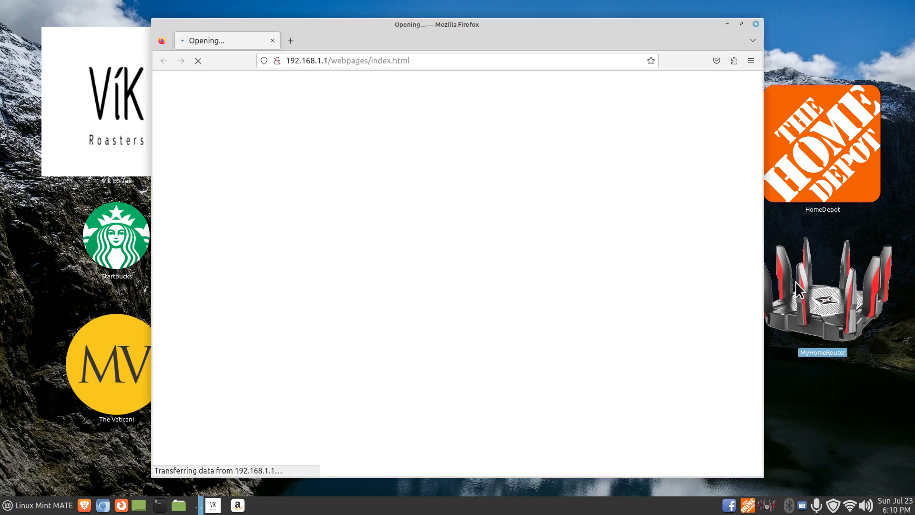
{"action": "left_click", "coordinate": [755, 24]}
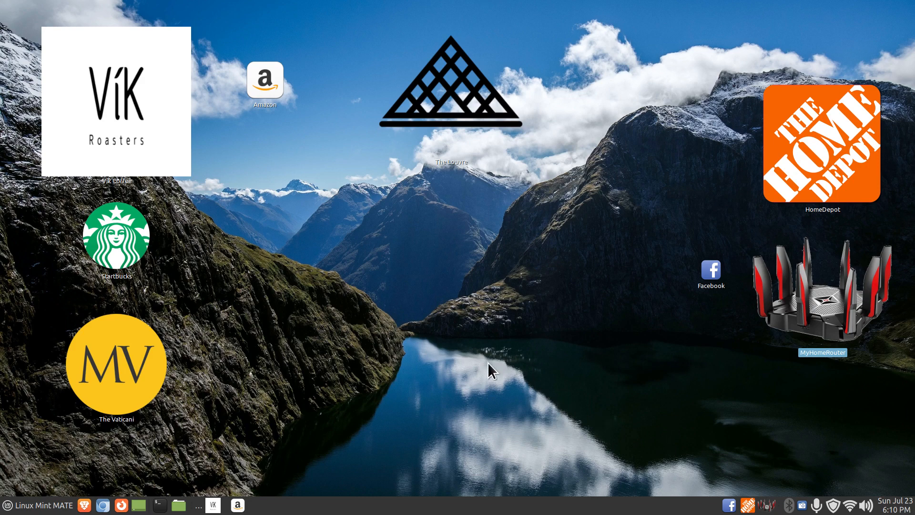
Launch the Web Apps manager from the Internet applications to show the list of configured web apps.
{"action": "left_click", "coordinate": [54, 507]}
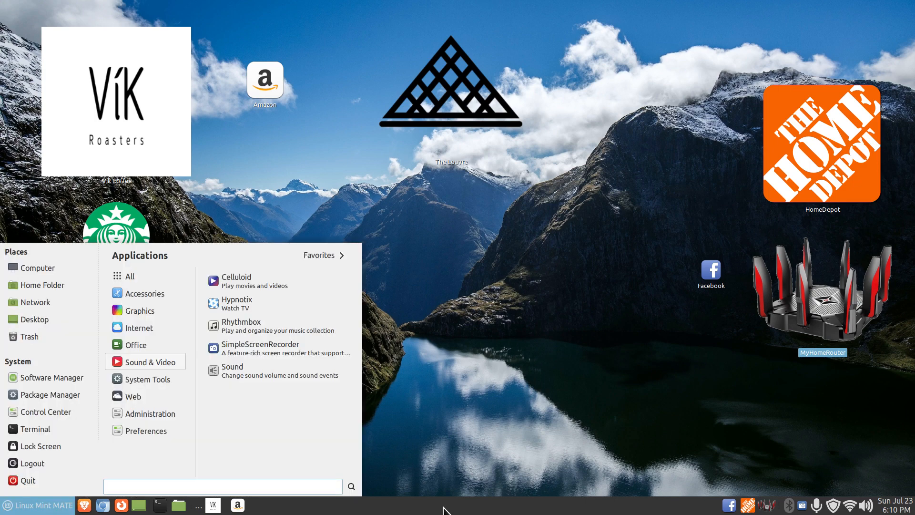
{"action": "mouse_move", "coordinate": [141, 330]}
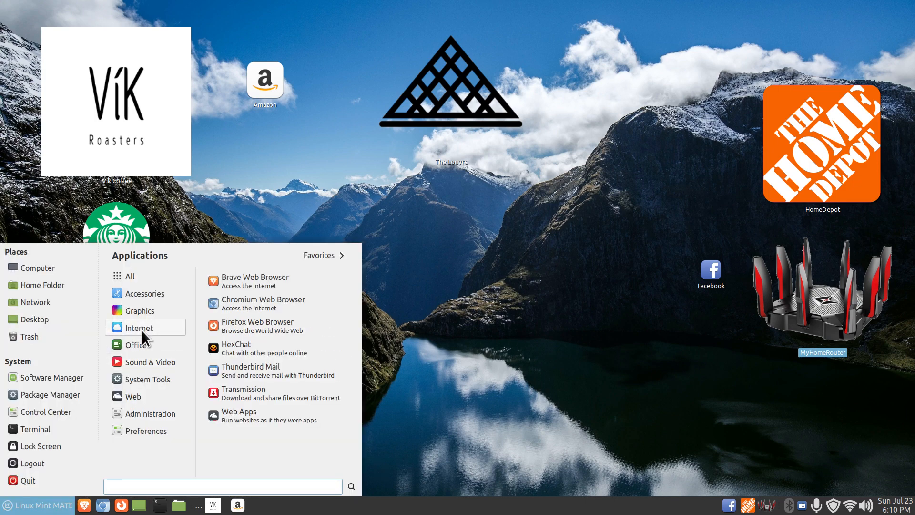
{"action": "left_click", "coordinate": [274, 413]}
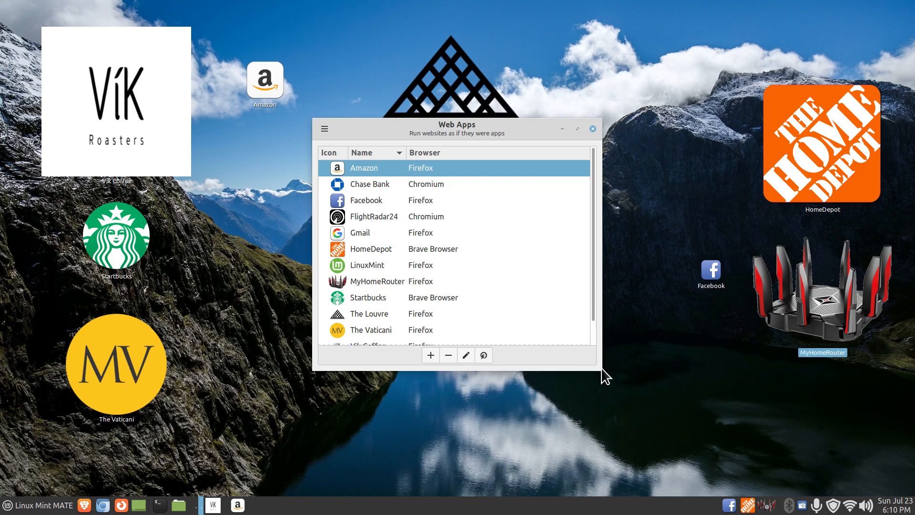
Enlarge the Web Apps window to fit the whole list, and review its keyboard shortcuts overview before closing it.
{"action": "left_click_drag", "start_coordinate": [601, 368], "coordinate": [636, 429]}
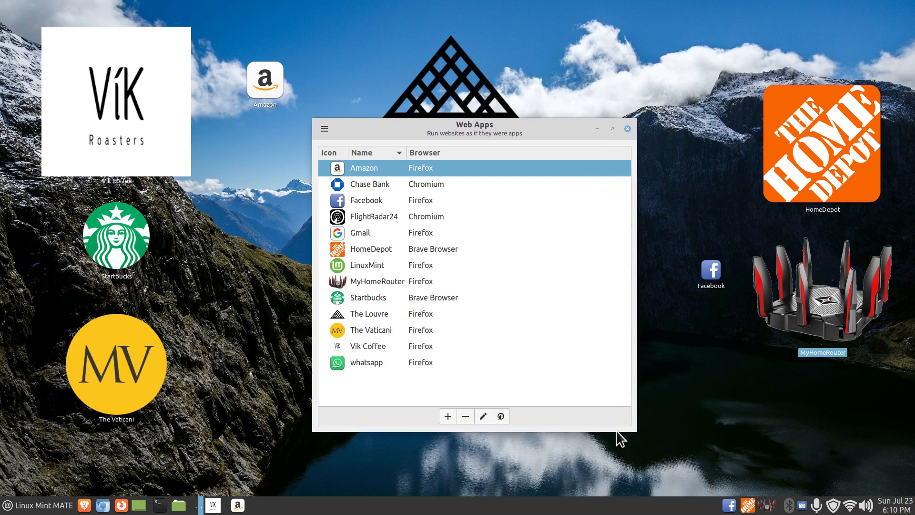
{"action": "mouse_move", "coordinate": [573, 123]}
{"action": "left_mouse_down"}
{"action": "mouse_move", "coordinate": [562, 96]}
{"action": "mouse_move", "coordinate": [560, 125]}
{"action": "left_mouse_up"}
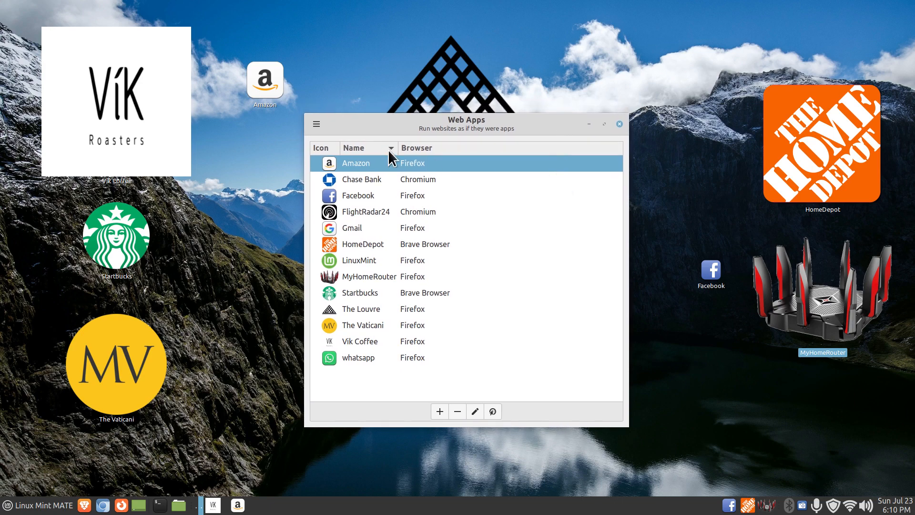
{"action": "left_click", "coordinate": [314, 126]}
{"action": "left_click", "coordinate": [327, 145]}
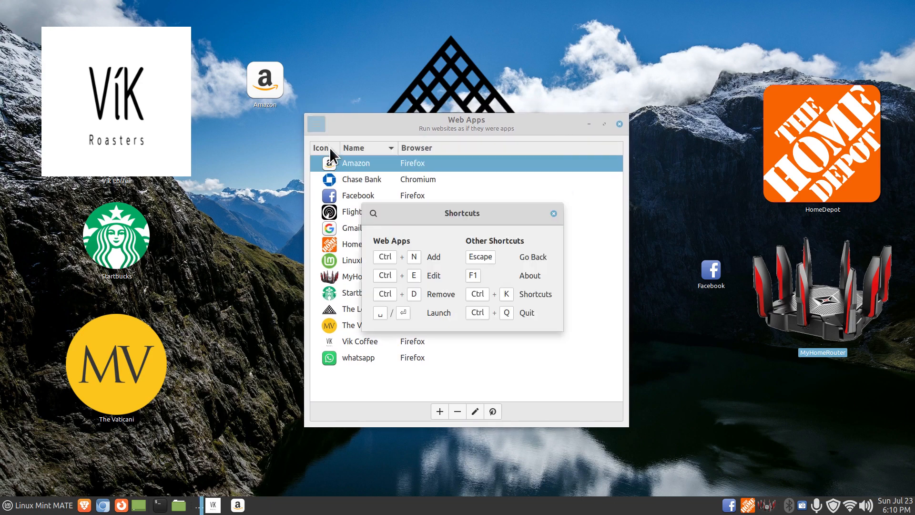
{"action": "left_click_drag", "start_coordinate": [490, 222], "coordinate": [227, 231]}
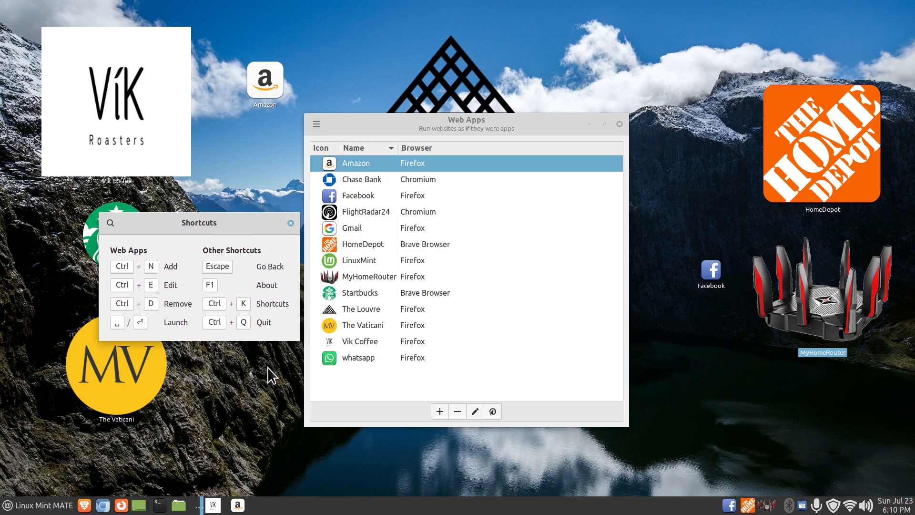
{"action": "left_click", "coordinate": [291, 223]}
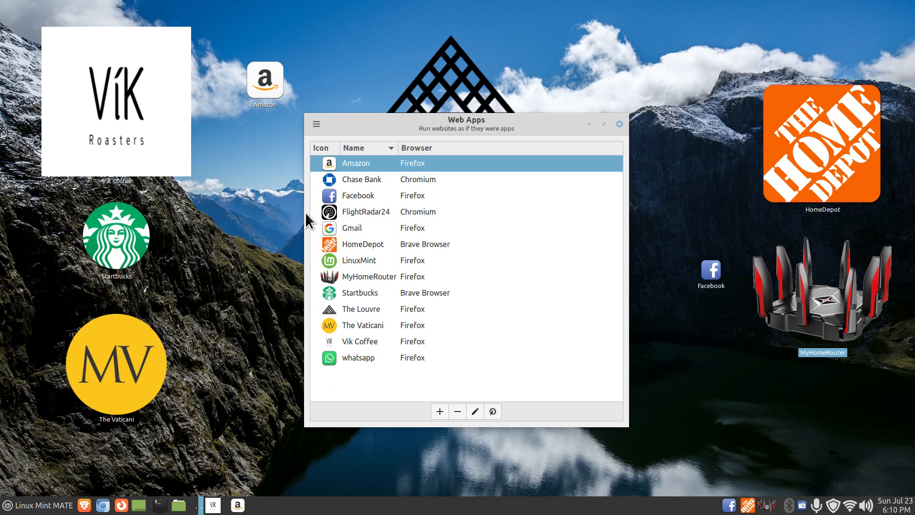
View the About information for Web Apps, highlight its version number, and close the dialog.
{"action": "left_click", "coordinate": [317, 124]}
{"action": "left_click", "coordinate": [327, 160]}
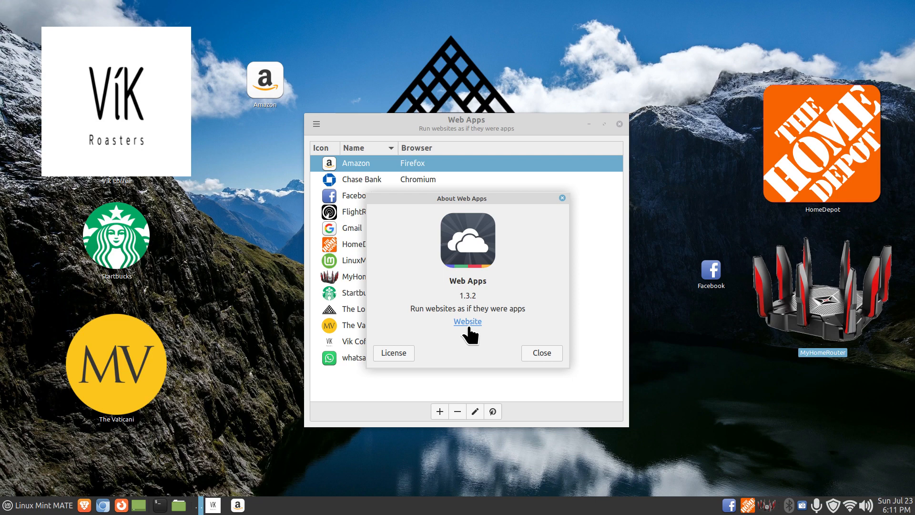
{"action": "left_click_drag", "start_coordinate": [457, 295], "coordinate": [481, 296]}
{"action": "left_click", "coordinate": [542, 353]}
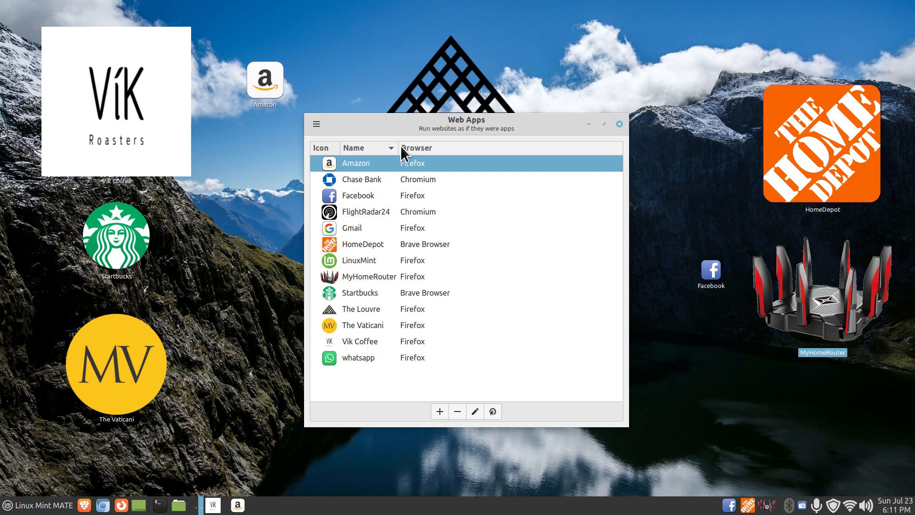
Widen the Name column and inspect the edit settings of Chase Bank and FlightRadar24, cancelling both without changes.
{"action": "left_click_drag", "start_coordinate": [398, 150], "coordinate": [446, 151]}
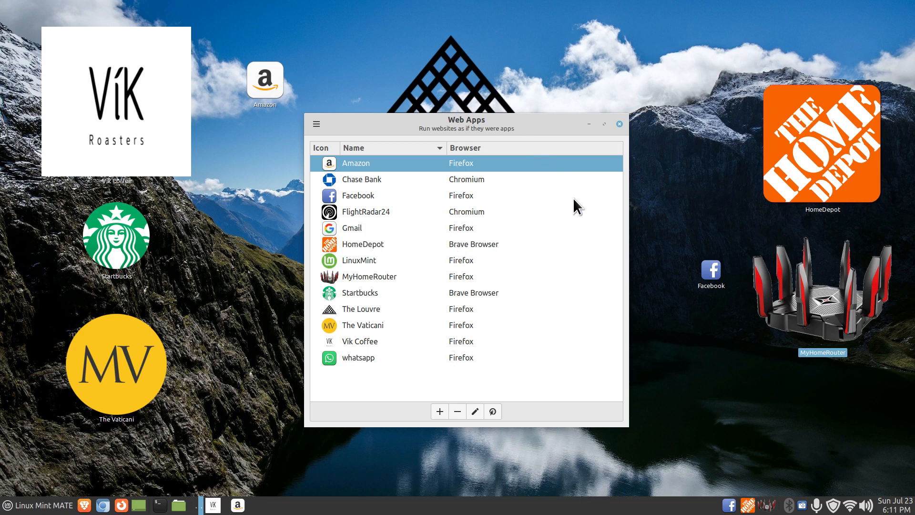
{"action": "left_click", "coordinate": [469, 180]}
{"action": "left_click", "coordinate": [475, 411]}
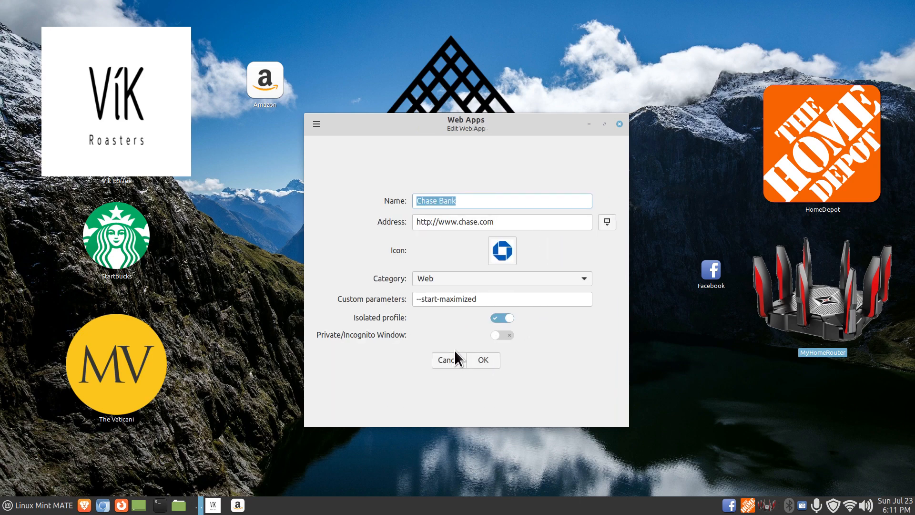
{"action": "left_click", "coordinate": [456, 356]}
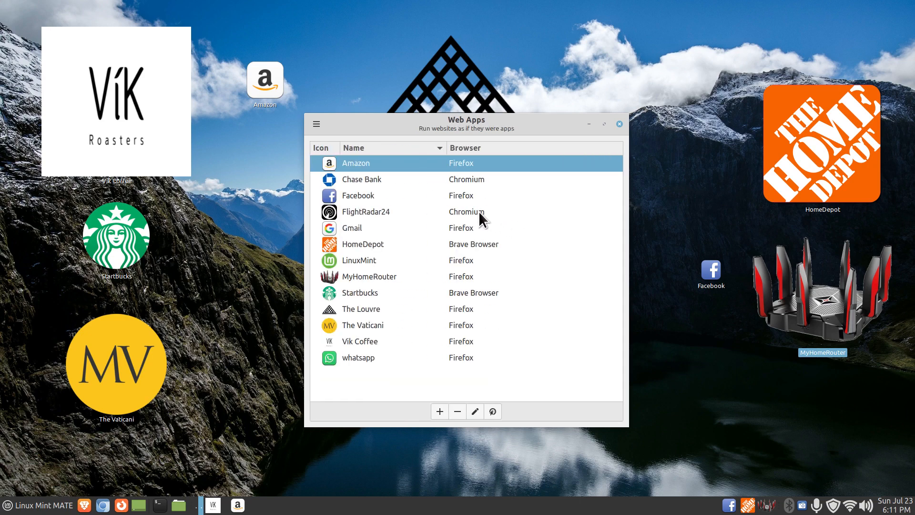
{"action": "left_click", "coordinate": [481, 211]}
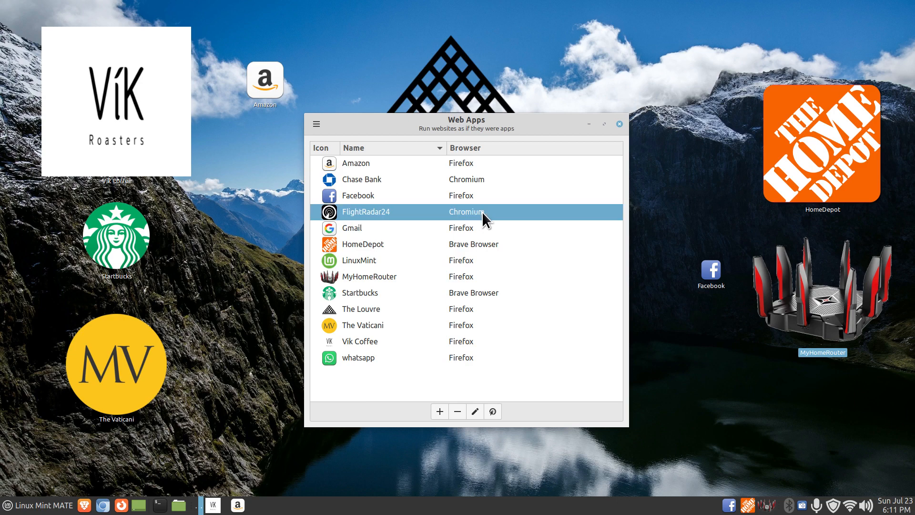
{"action": "left_click", "coordinate": [473, 411]}
{"action": "left_click", "coordinate": [448, 359]}
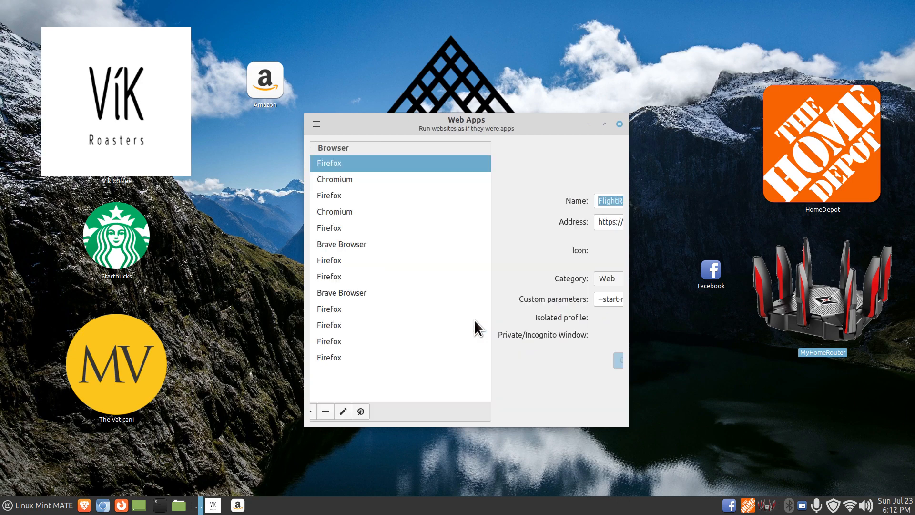
Inspect the edit settings of the HomeDepot and Startbucks web apps, including their custom parameters, and cancel both.
{"action": "left_click", "coordinate": [492, 244]}
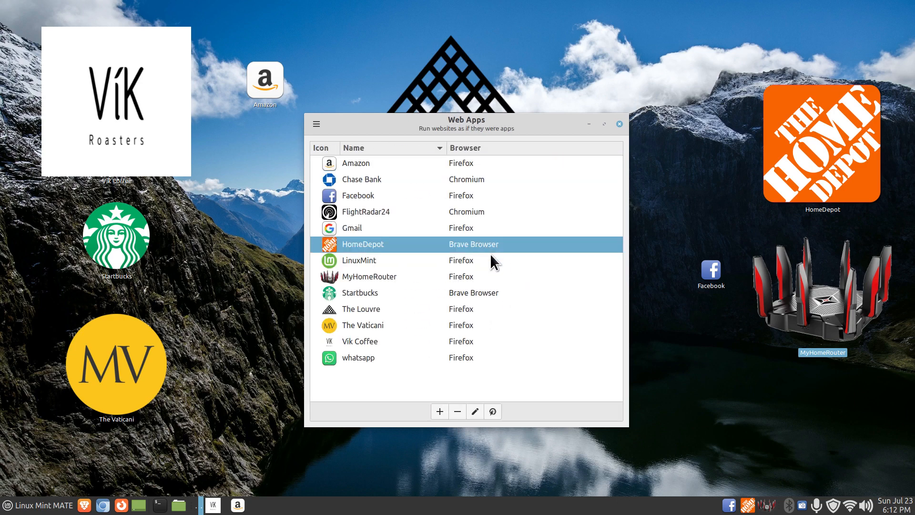
{"action": "left_click", "coordinate": [471, 412]}
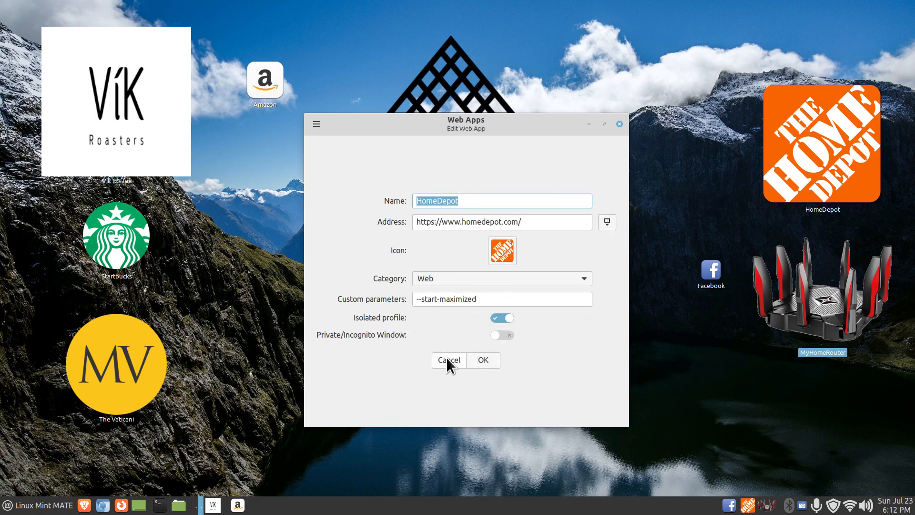
{"action": "left_click", "coordinate": [448, 360]}
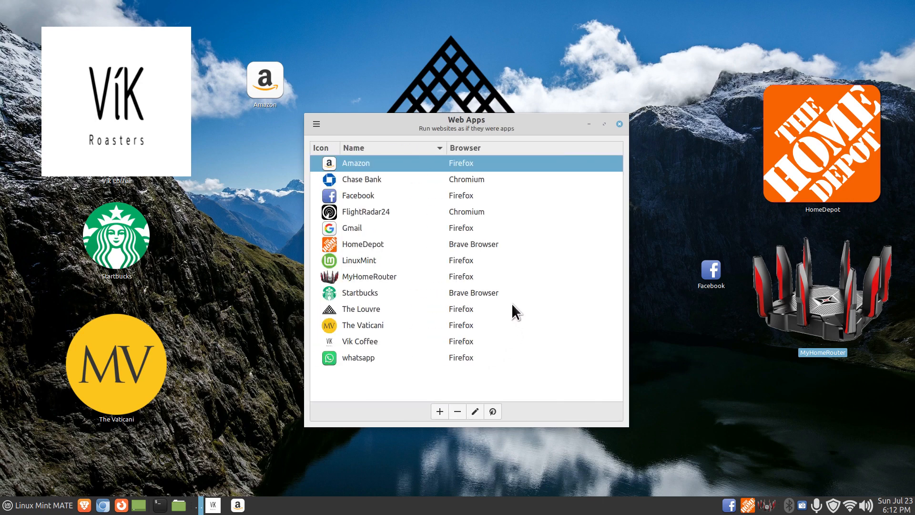
{"action": "left_click", "coordinate": [479, 292]}
{"action": "left_click", "coordinate": [475, 411]}
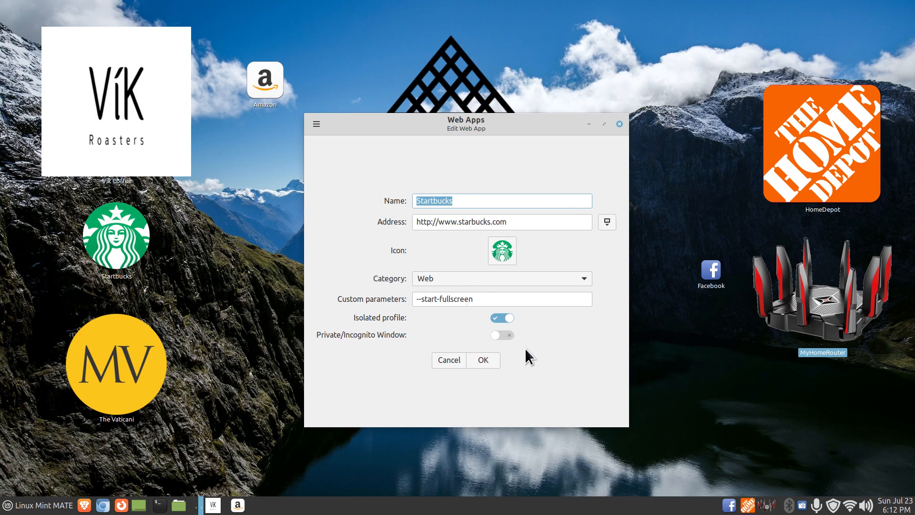
{"action": "left_click", "coordinate": [454, 359]}
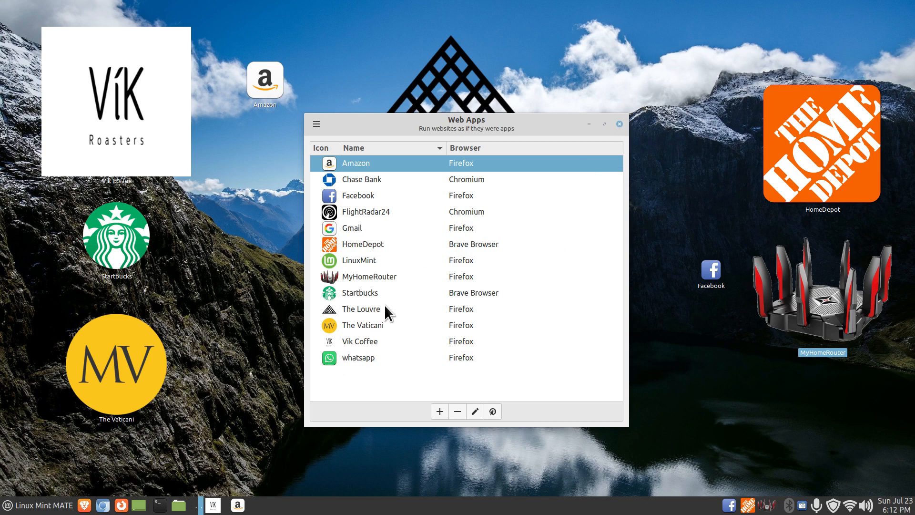
Close the Web Apps manager, search the installed applications for "ama", and browse the Web category's entries.
{"action": "left_click", "coordinate": [620, 124]}
{"action": "key", "text": "super"}
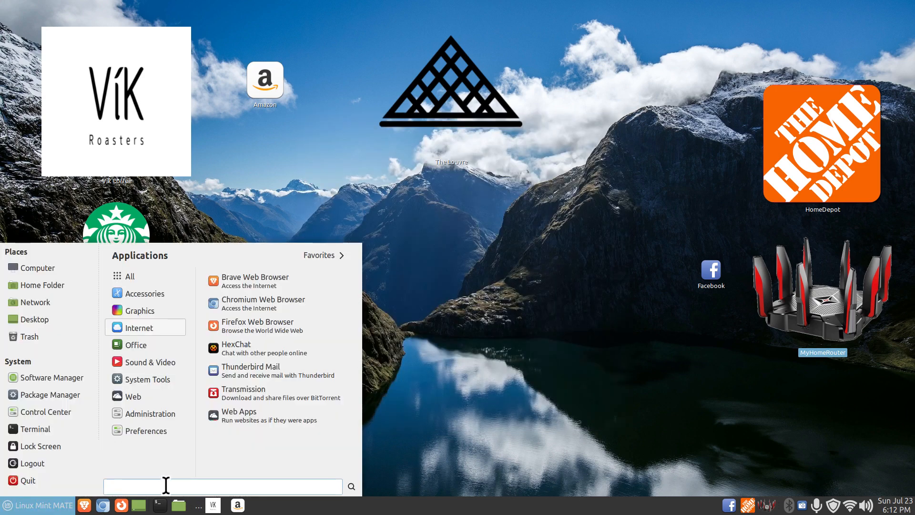
{"action": "type", "text": "ama"}
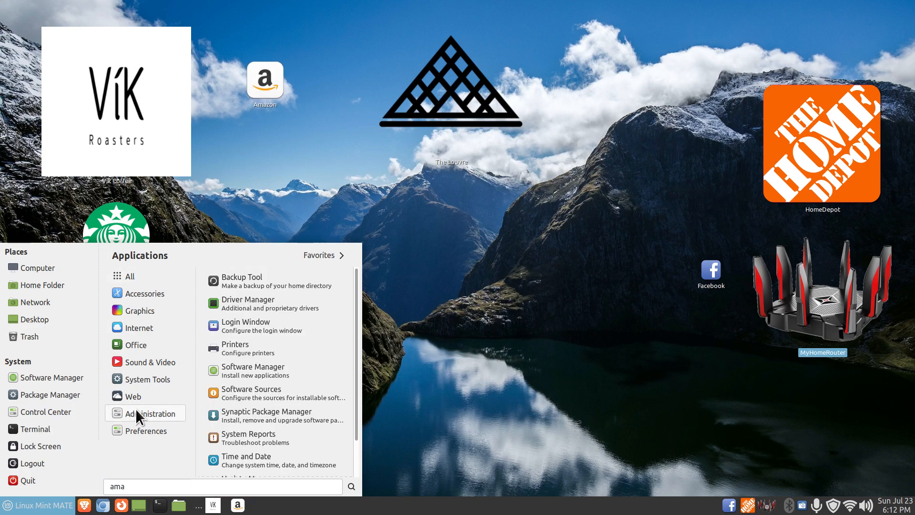
{"action": "mouse_move", "coordinate": [130, 398]}
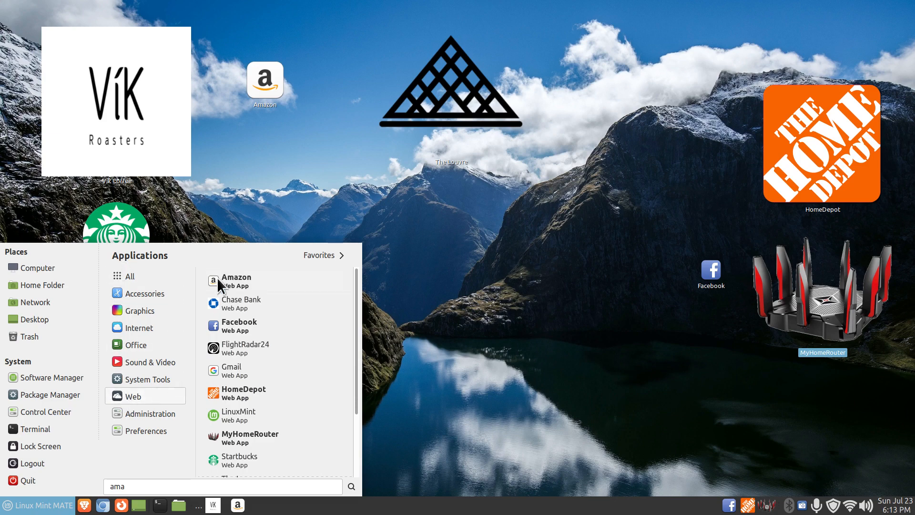
{"action": "left_click", "coordinate": [471, 376]}
Look over the favorite applications, launch Web Apps from the Internet category, and enlarge its window to show every entry.
{"action": "key", "text": "super"}
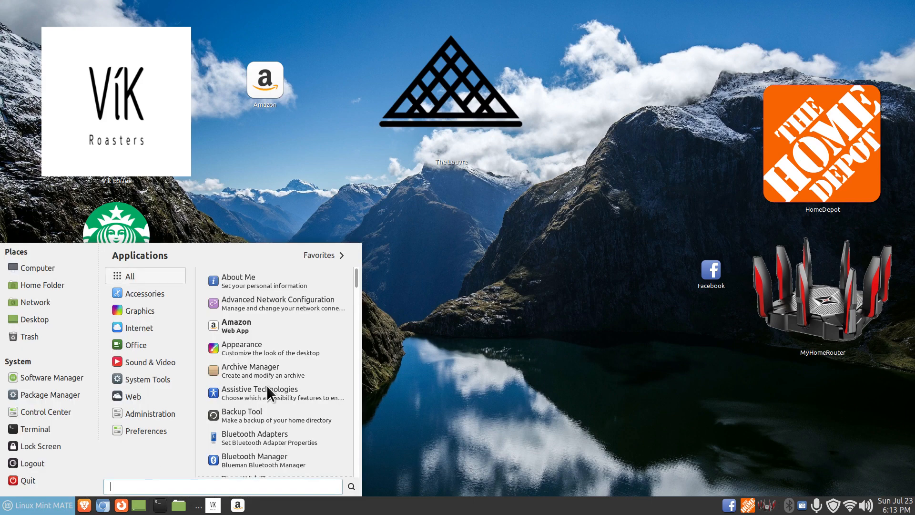
{"action": "left_click", "coordinate": [319, 250]}
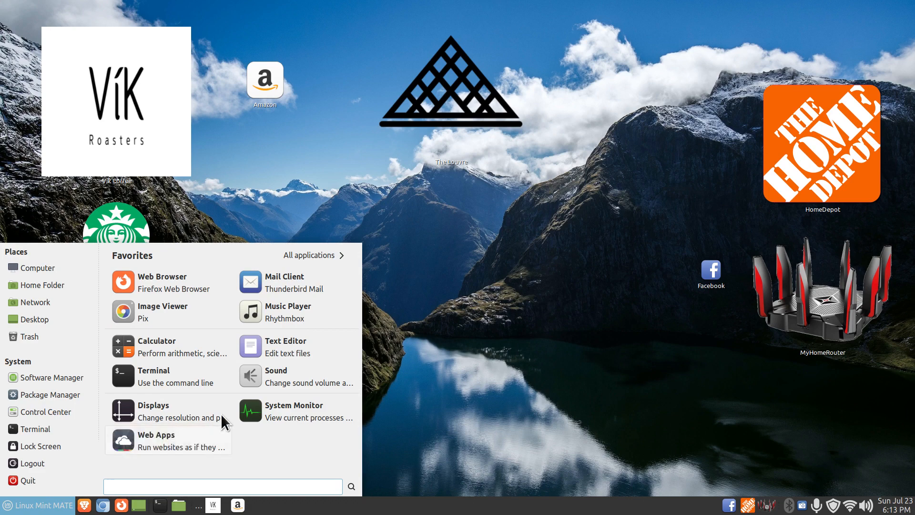
{"action": "left_click", "coordinate": [328, 254]}
{"action": "mouse_move", "coordinate": [142, 325]}
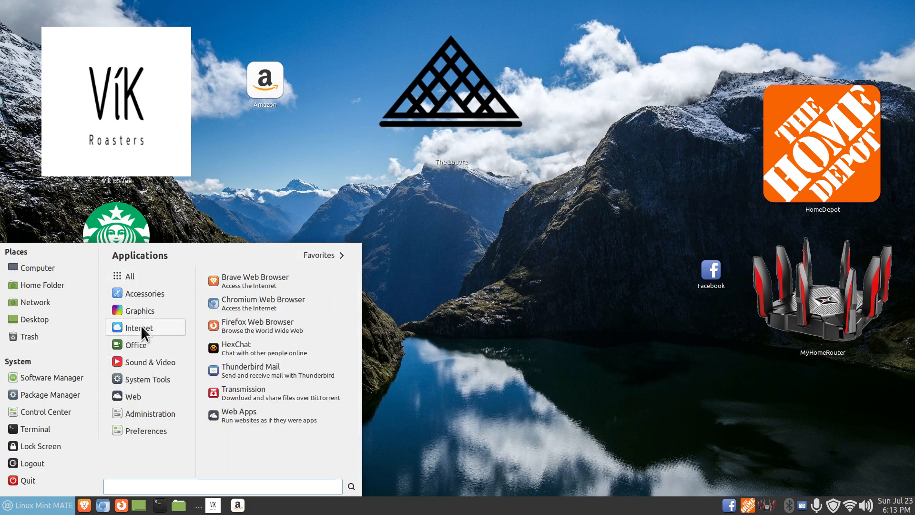
{"action": "left_click", "coordinate": [229, 413]}
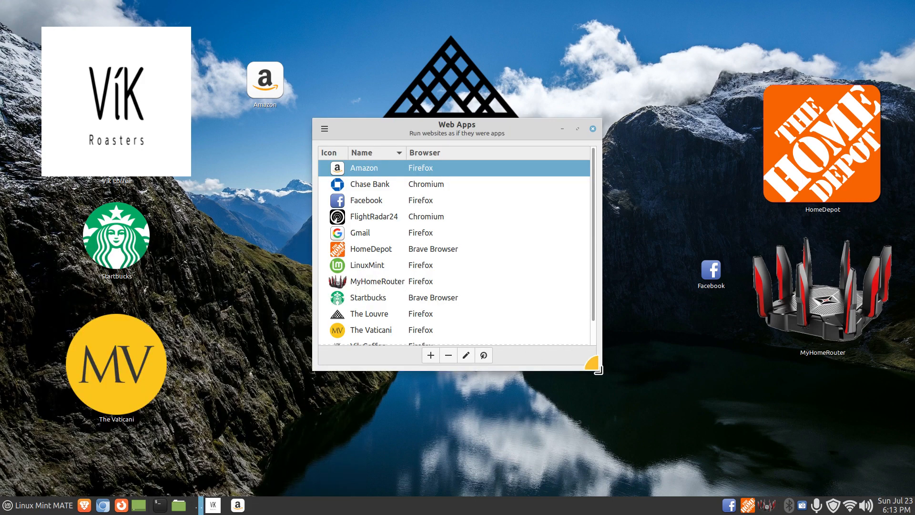
{"action": "left_click_drag", "start_coordinate": [596, 368], "coordinate": [641, 432]}
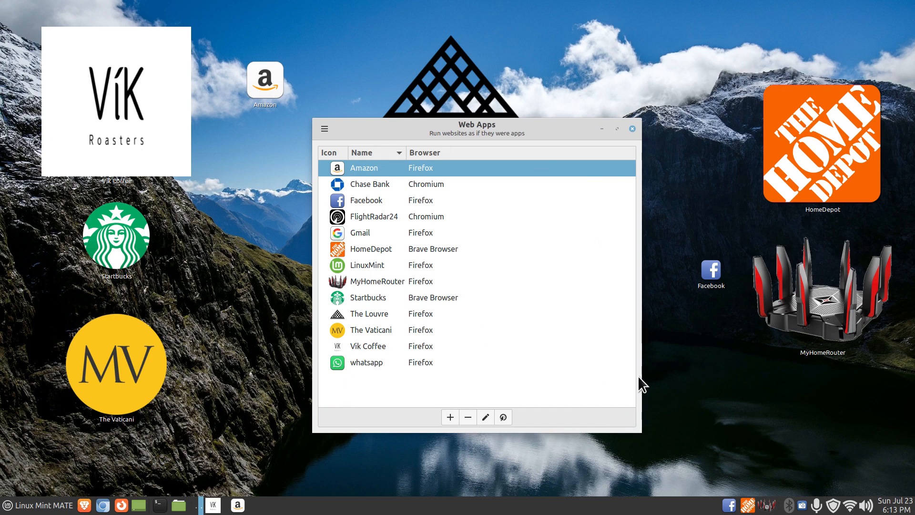
Go through the configured web apps one by one from Amazon down to Vik Coffee.
{"action": "left_click", "coordinate": [389, 282]}
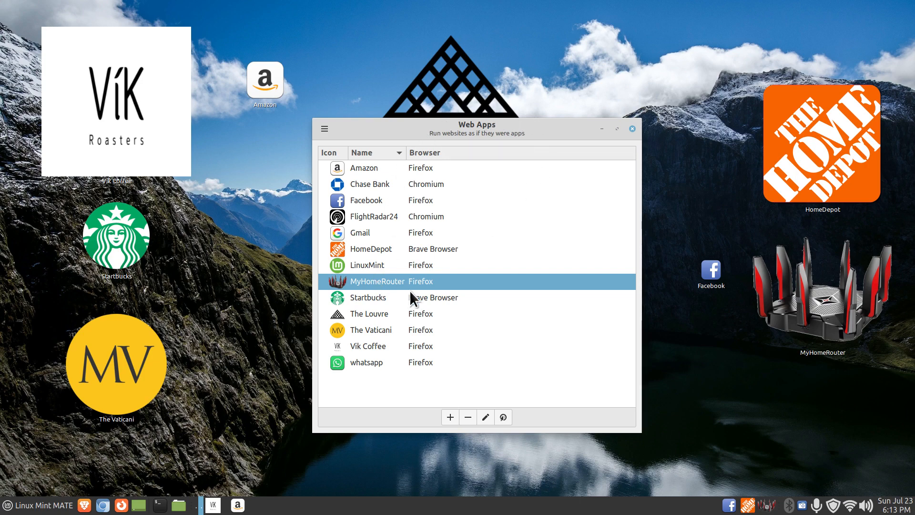
{"action": "left_click", "coordinate": [374, 170]}
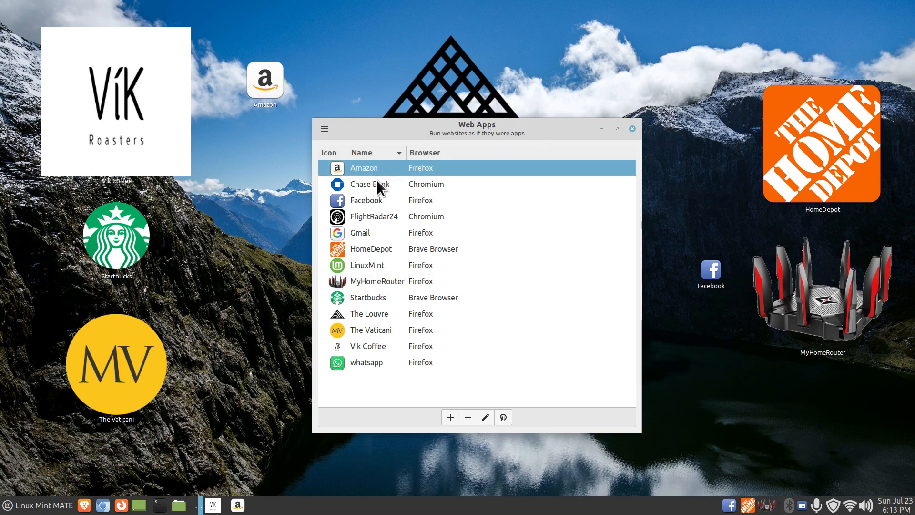
{"action": "left_click", "coordinate": [379, 185]}
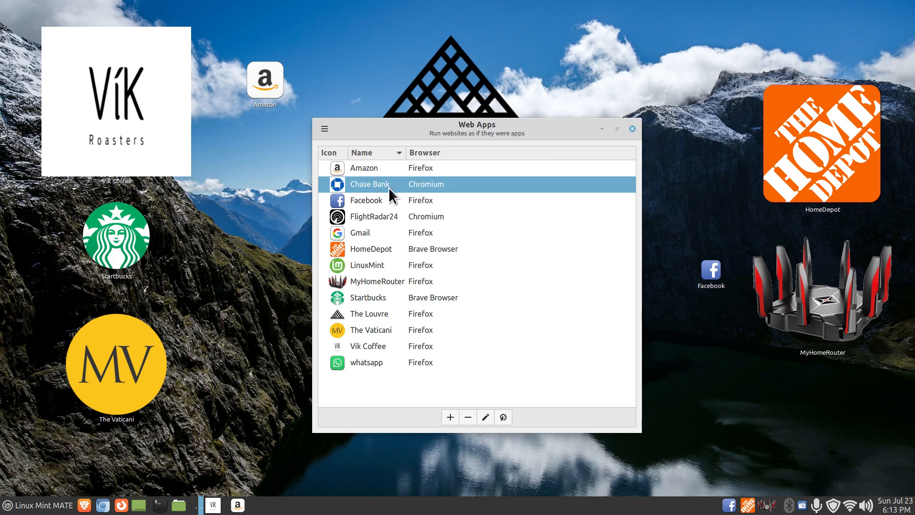
{"action": "left_click", "coordinate": [378, 199]}
{"action": "left_click", "coordinate": [381, 214]}
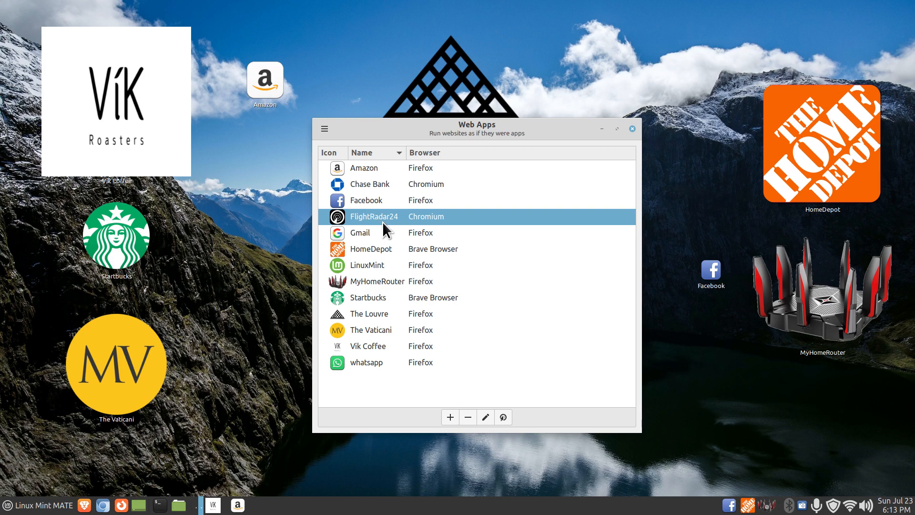
{"action": "left_click", "coordinate": [366, 232]}
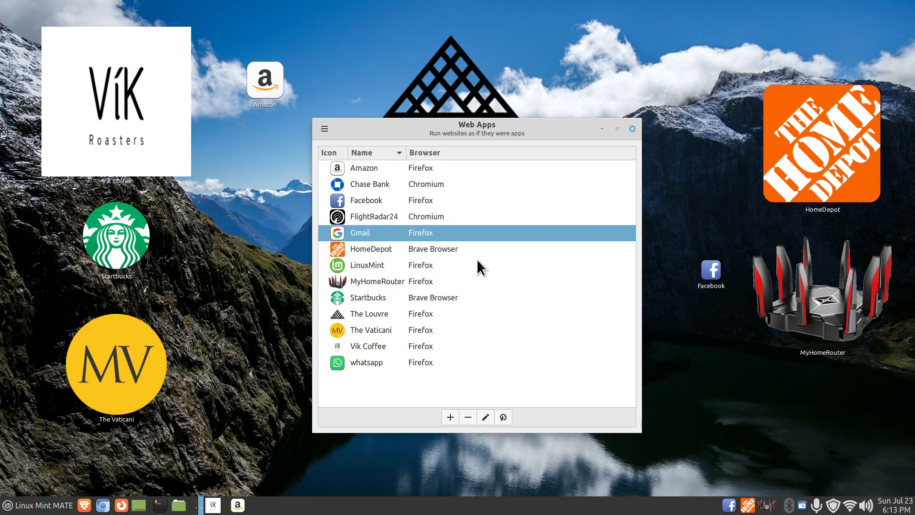
{"action": "left_click", "coordinate": [371, 250]}
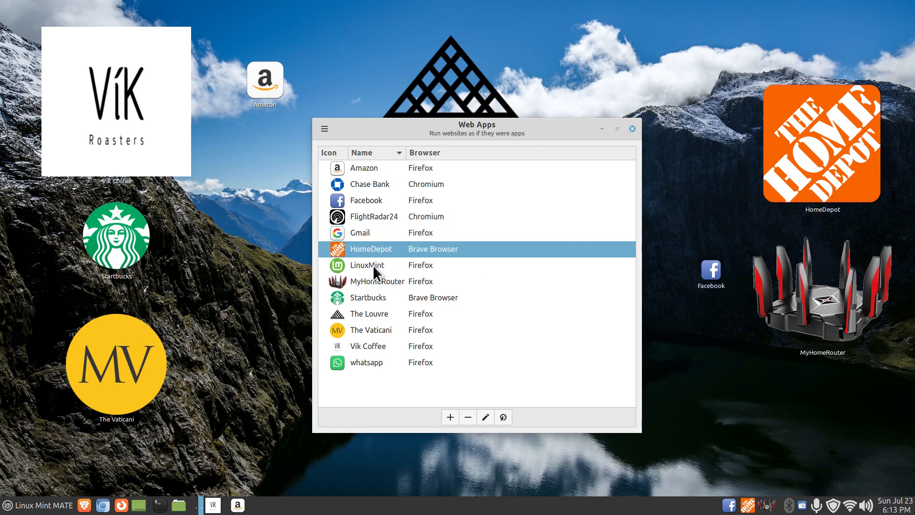
{"action": "left_click", "coordinate": [373, 265]}
{"action": "left_click", "coordinate": [366, 282]}
{"action": "left_click", "coordinate": [368, 303]}
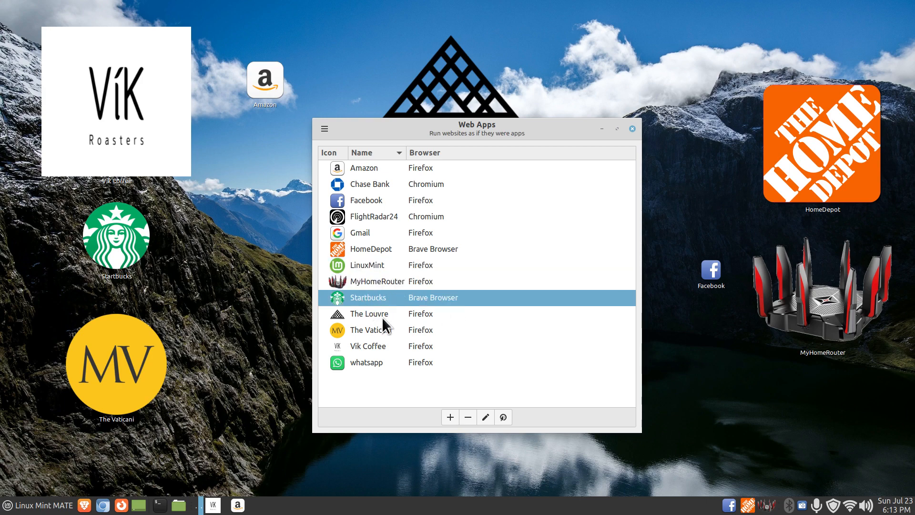
{"action": "left_click", "coordinate": [365, 315]}
{"action": "left_click", "coordinate": [387, 332]}
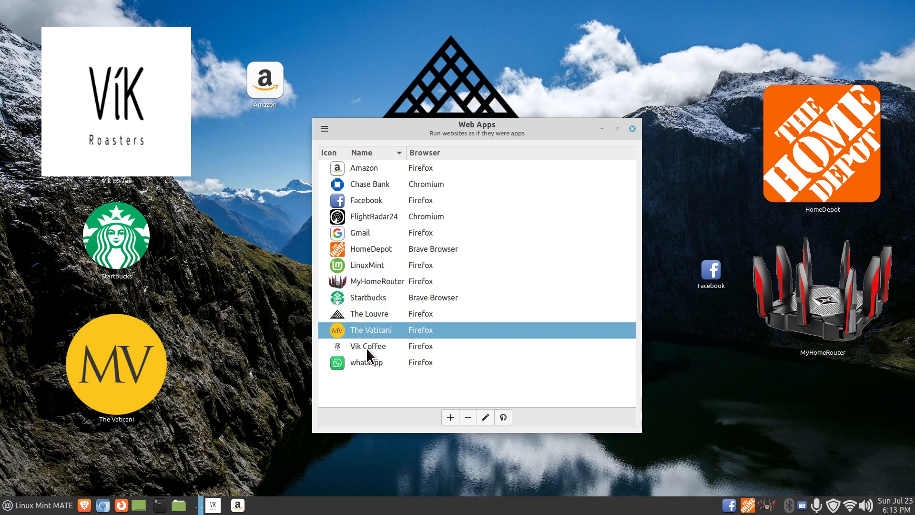
{"action": "left_click", "coordinate": [366, 347]}
Launch the whatsapp web app from the Web Apps list.
{"action": "left_click", "coordinate": [363, 363]}
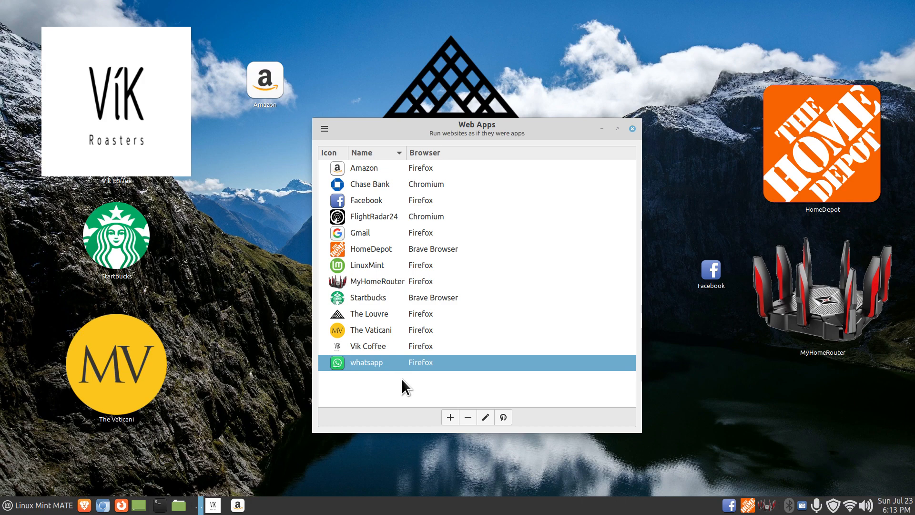
{"action": "double_click", "coordinate": [365, 362]}
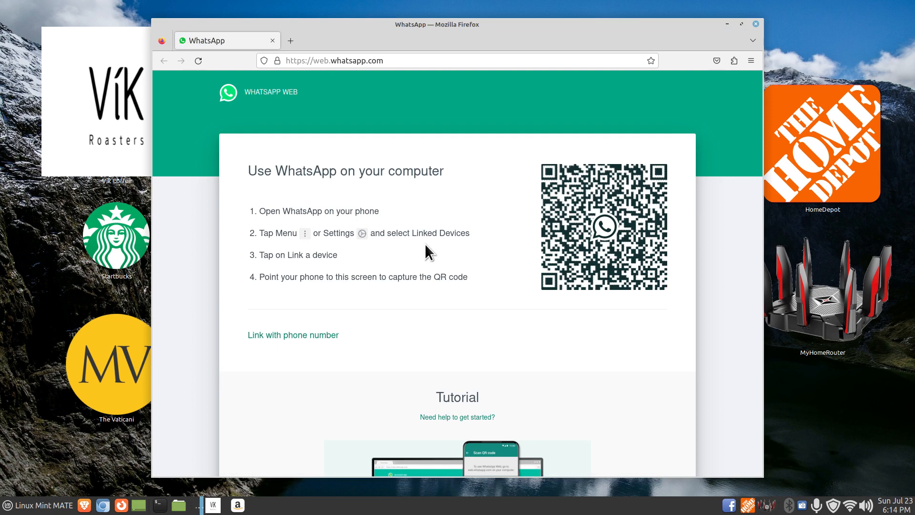
Look over the WhatsApp Web page and close the whatsapp web app.
{"action": "scroll", "coordinate": [641, 328], "scroll_direction": "down", "scroll_amount": 4}
{"action": "scroll", "coordinate": [641, 328], "scroll_direction": "up", "scroll_amount": 4}
{"action": "left_click", "coordinate": [755, 24]}
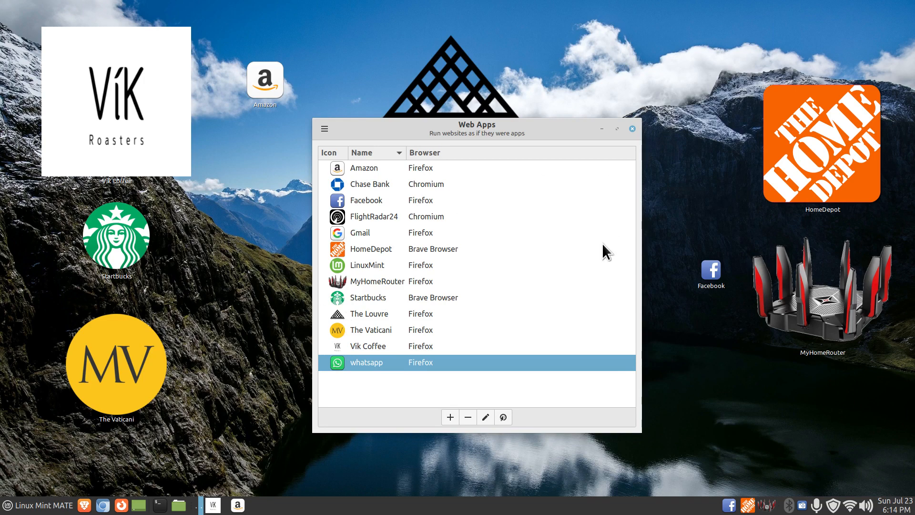
Launch the Amazon web app and test page zoom, going out to 40%, in to 500%, and ending at 90%.
{"action": "double_click", "coordinate": [337, 167]}
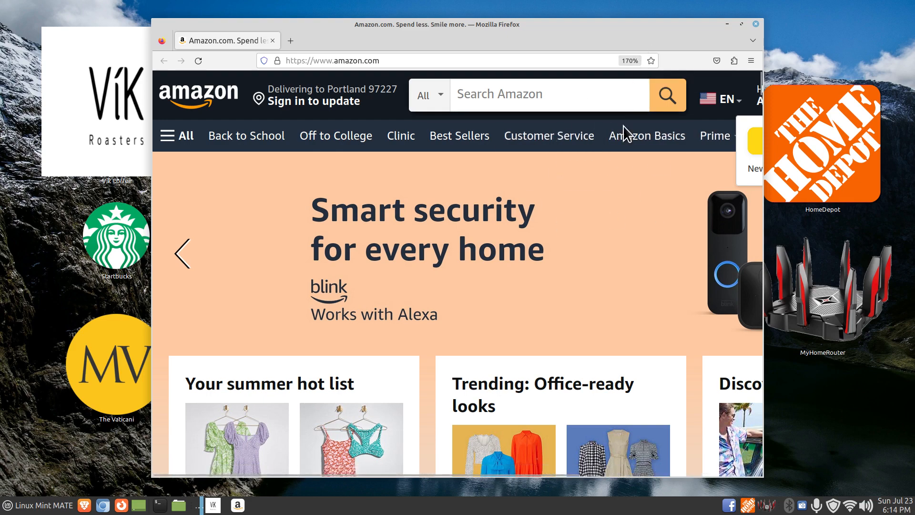
{"action": "scroll", "coordinate": [648, 153], "scroll_direction": "down", "scroll_amount": 9}
{"action": "scroll", "coordinate": [639, 65], "scroll_direction": "down", "scroll_amount": 1}
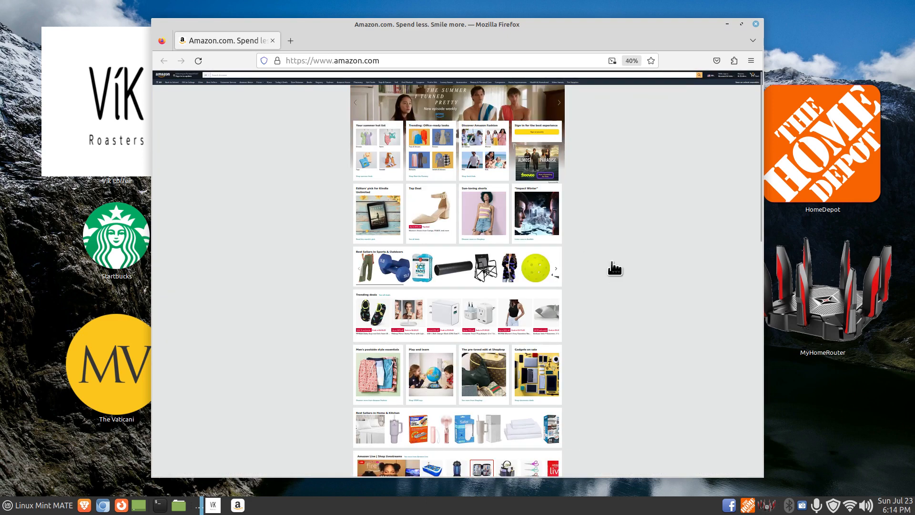
{"action": "scroll", "coordinate": [610, 265], "scroll_direction": "up", "scroll_amount": 14}
{"action": "scroll", "coordinate": [616, 247], "scroll_direction": "up", "scroll_amount": 1}
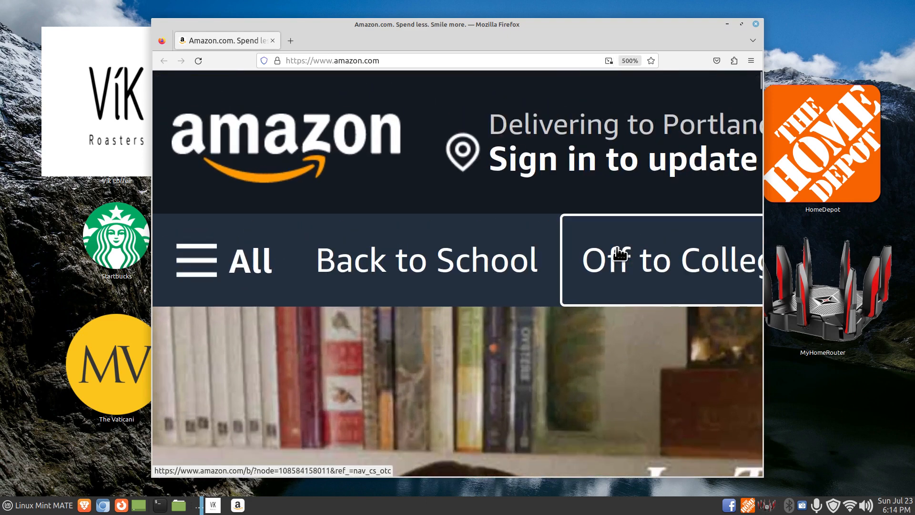
{"action": "scroll", "coordinate": [524, 179], "scroll_direction": "down", "scroll_amount": 15}
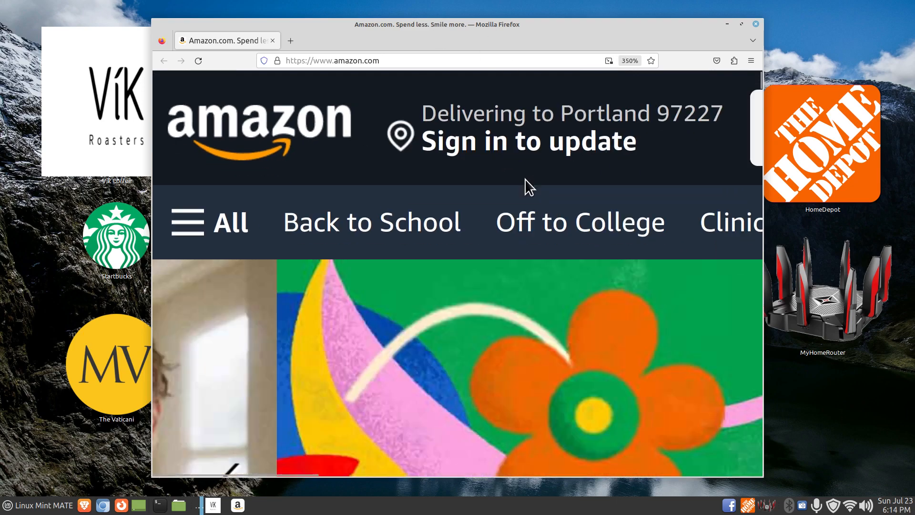
{"action": "scroll", "coordinate": [528, 184], "scroll_direction": "up", "scroll_amount": 2}
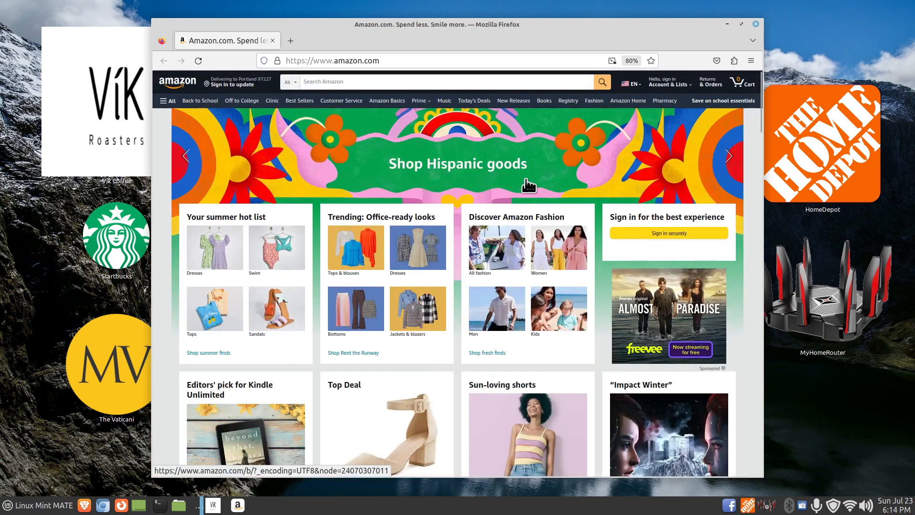
{"action": "scroll", "coordinate": [529, 186], "scroll_direction": "down", "scroll_amount": 1}
{"action": "scroll", "coordinate": [530, 188], "scroll_direction": "up", "scroll_amount": 1}
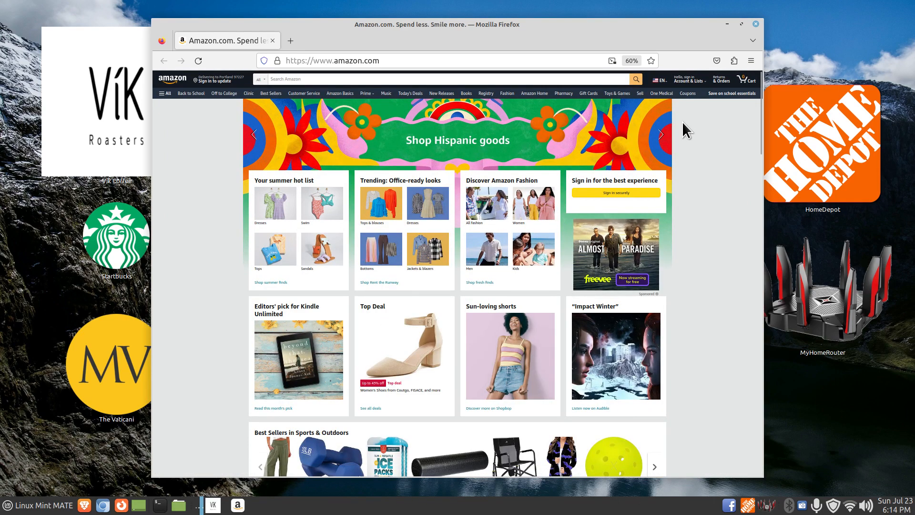
{"action": "scroll", "coordinate": [689, 147], "scroll_direction": "down", "scroll_amount": 1}
{"action": "scroll", "coordinate": [696, 167], "scroll_direction": "up", "scroll_amount": 3}
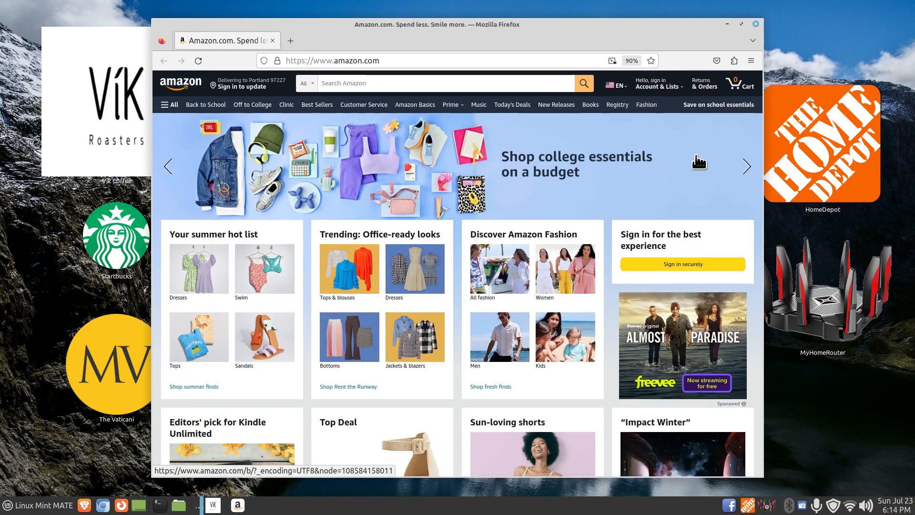
Try out an extra tab and window maximizing and restoring in the Amazon web app, and close the app.
{"action": "key", "text": "ctrl+t"}
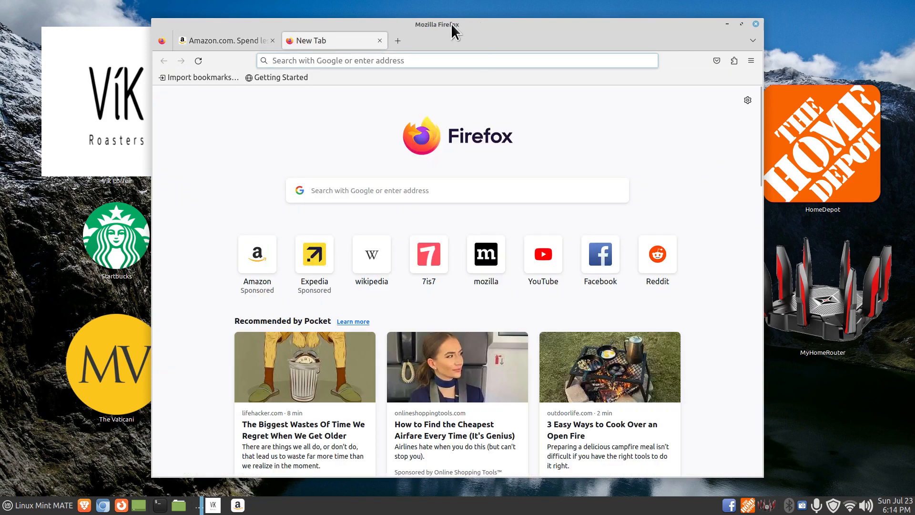
{"action": "middle_click", "coordinate": [319, 42]}
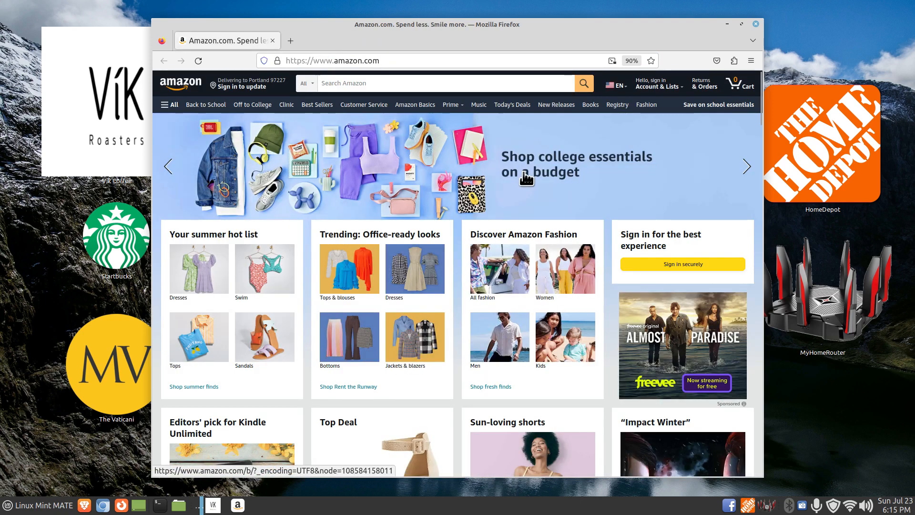
{"action": "double_click", "coordinate": [631, 22]}
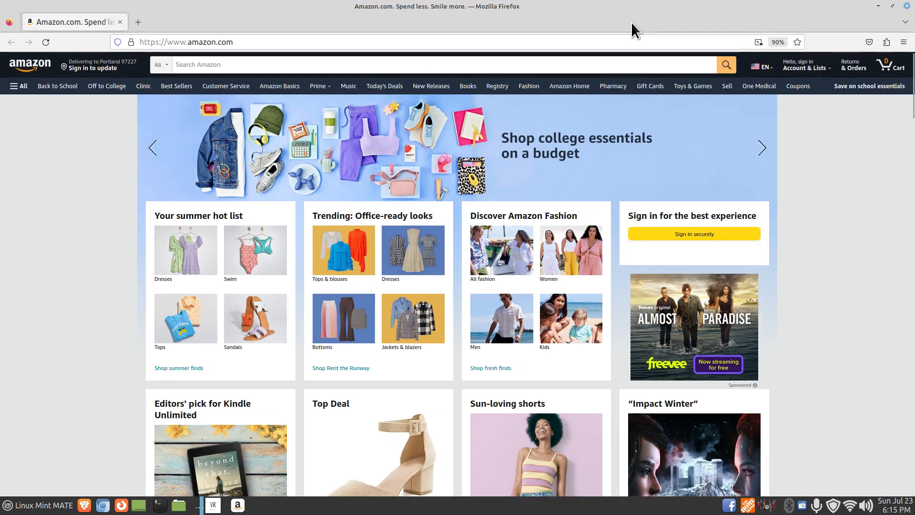
{"action": "double_click", "coordinate": [671, 12]}
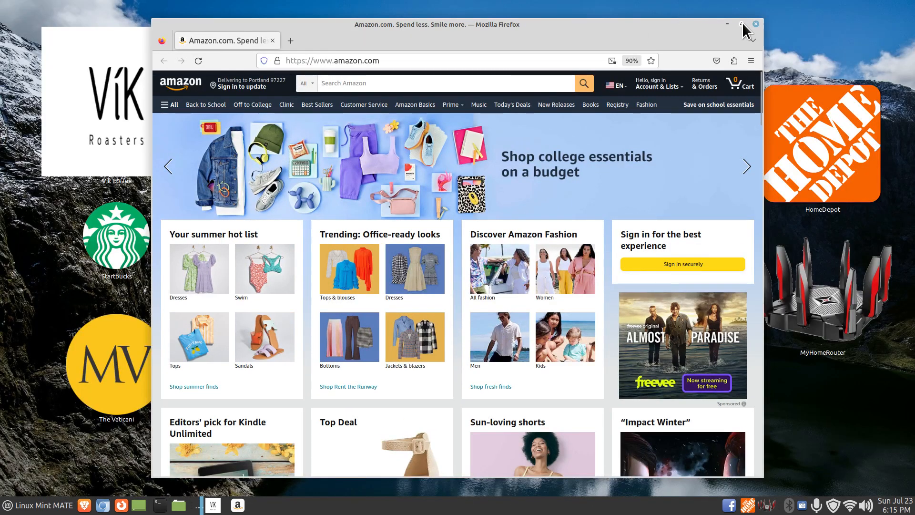
{"action": "double_click", "coordinate": [745, 27]}
{"action": "left_click", "coordinate": [893, 6]}
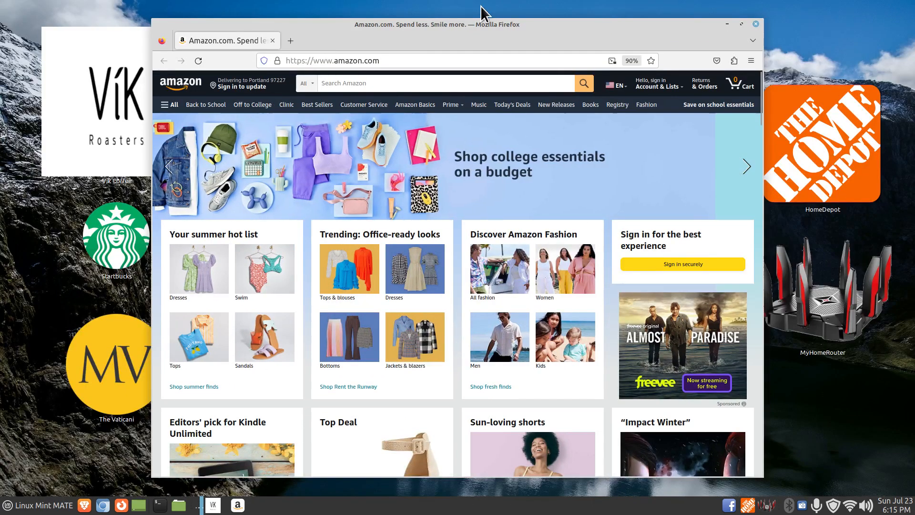
{"action": "left_click", "coordinate": [756, 23]}
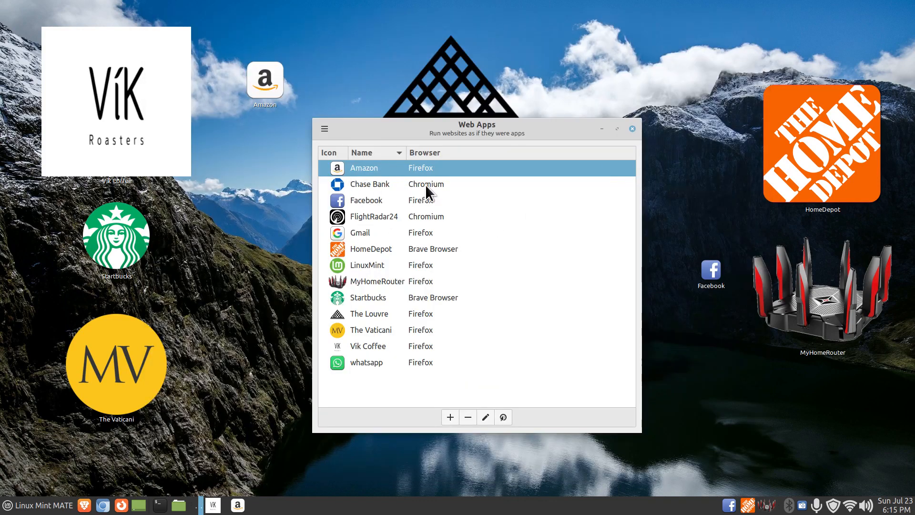
Launch the Chase Bank web app to view how its window opens, and close it.
{"action": "double_click", "coordinate": [336, 184]}
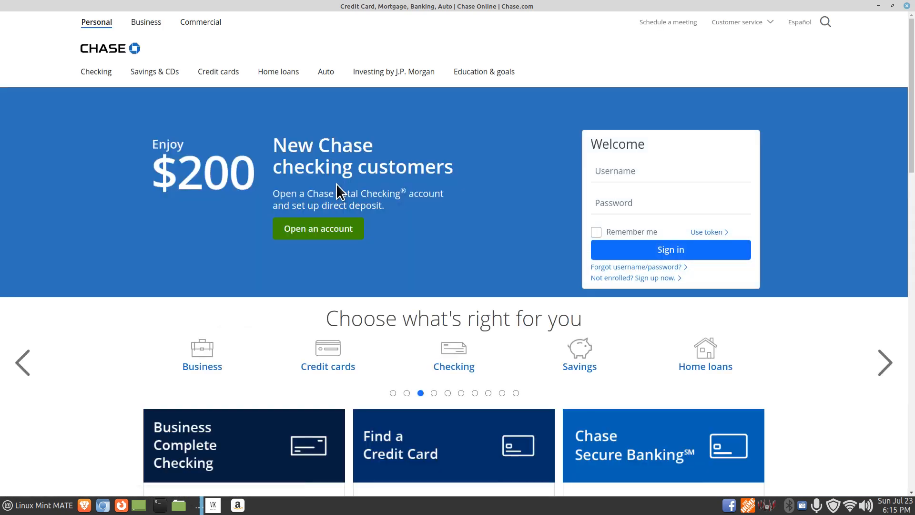
{"action": "left_click", "coordinate": [907, 6]}
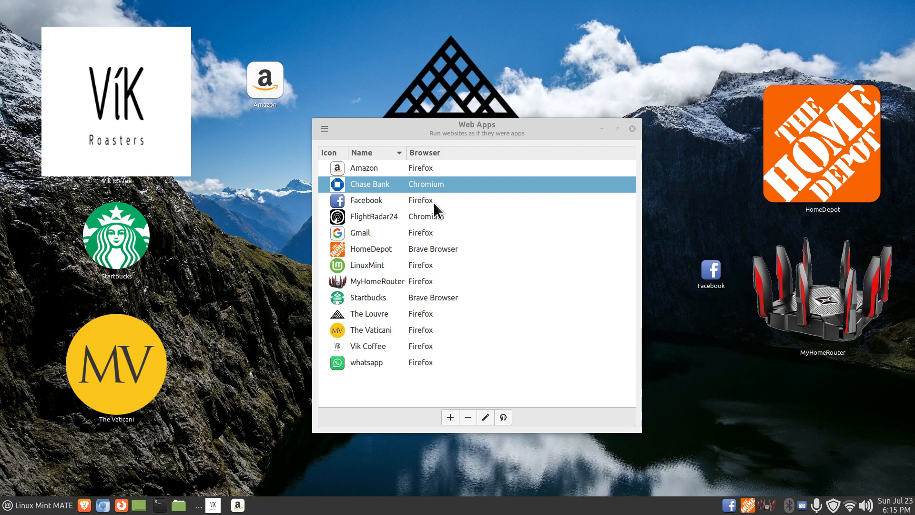
Edit the Chase Bank web app, setting its custom parameters to --start-fullscreen, and save the change.
{"action": "left_click", "coordinate": [486, 417]}
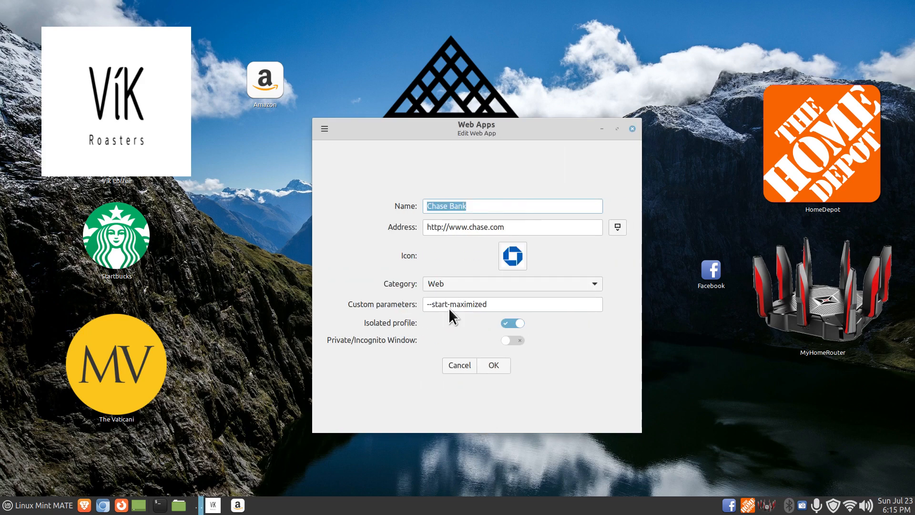
{"action": "left_click_drag", "start_coordinate": [452, 305], "coordinate": [426, 306]}
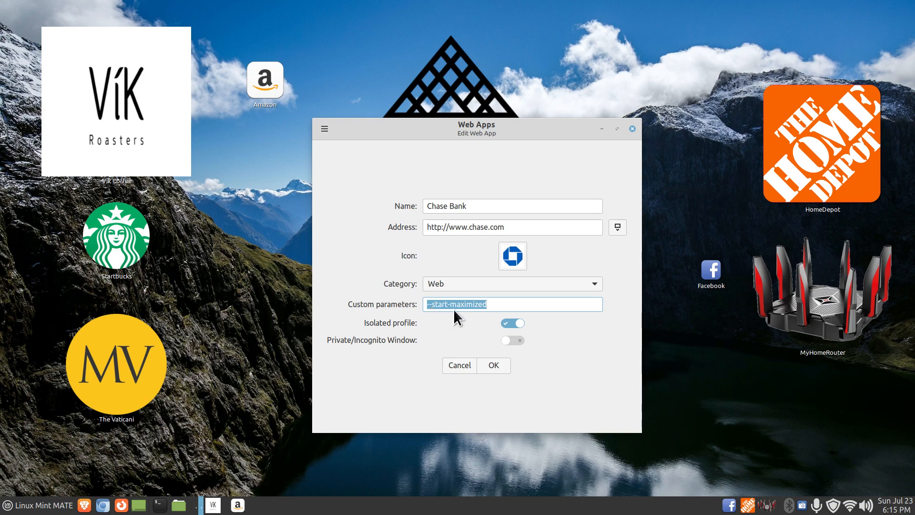
{"action": "left_click", "coordinate": [491, 305]}
{"action": "key", "text": "BackSpace"}
{"action": "key", "text": "BackSpace"}
{"action": "key", "text": "BackSpace"}
{"action": "key", "text": "BackSpace"}
{"action": "key", "text": "BackSpace"}
{"action": "key", "text": "BackSpace"}
{"action": "key", "text": "BackSpace"}
{"action": "key", "text": "BackSpace"}
{"action": "key", "text": "BackSpace"}
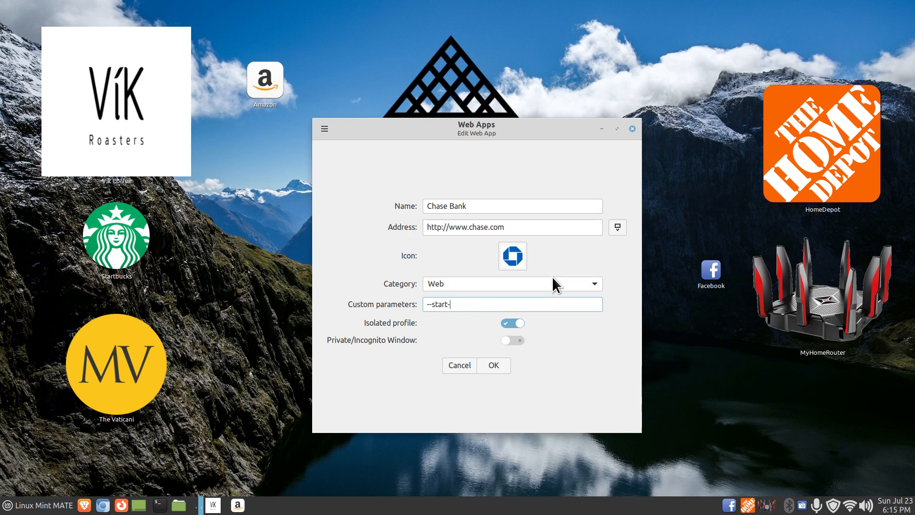
{"action": "type", "text": "fullscreen"}
{"action": "left_click", "coordinate": [494, 365]}
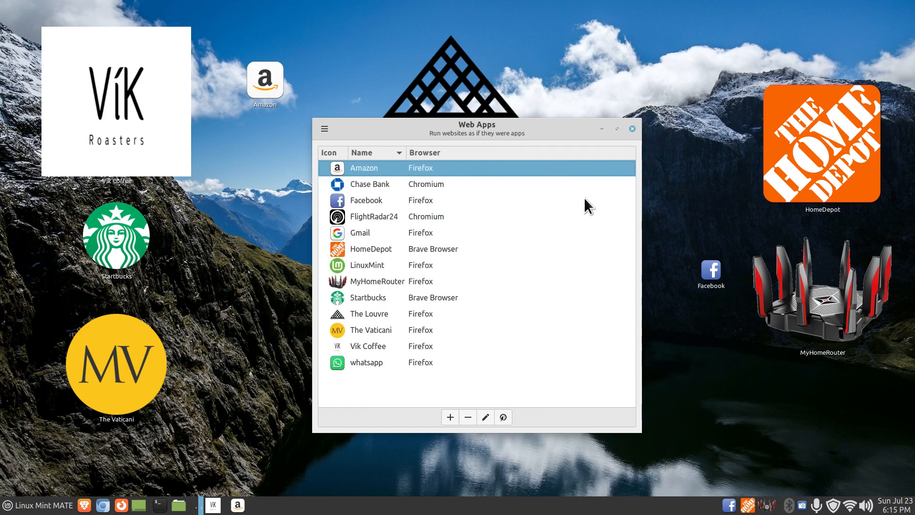
Launch the Chase Bank web app again, test its page zoom between 25% and 500%, and close it.
{"action": "double_click", "coordinate": [361, 184]}
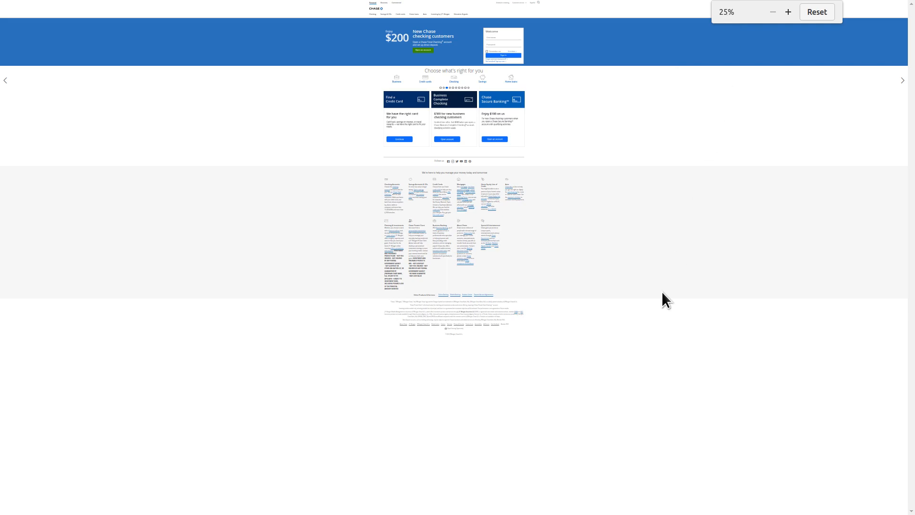
{"action": "scroll", "coordinate": [658, 314], "scroll_direction": "up", "scroll_amount": 16, "text": "ctrl"}
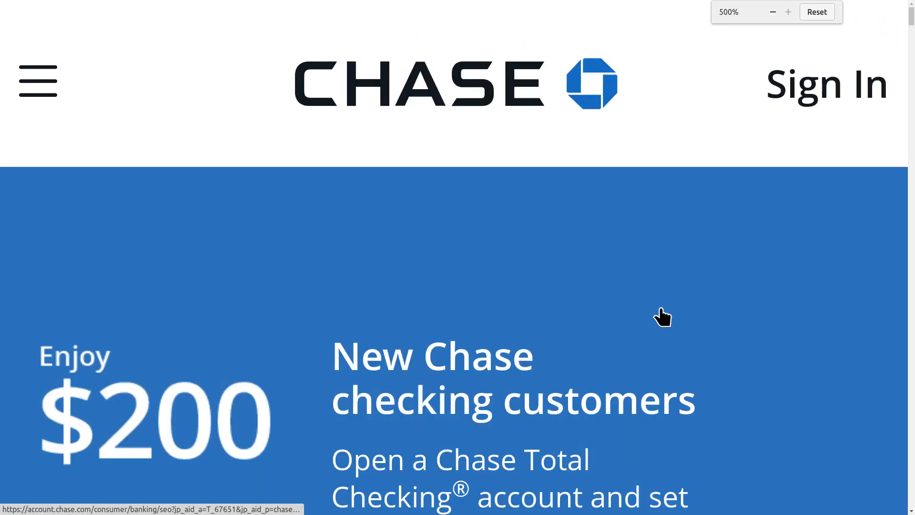
{"action": "scroll", "coordinate": [640, 231], "scroll_direction": "down", "scroll_amount": 11, "text": "ctrl"}
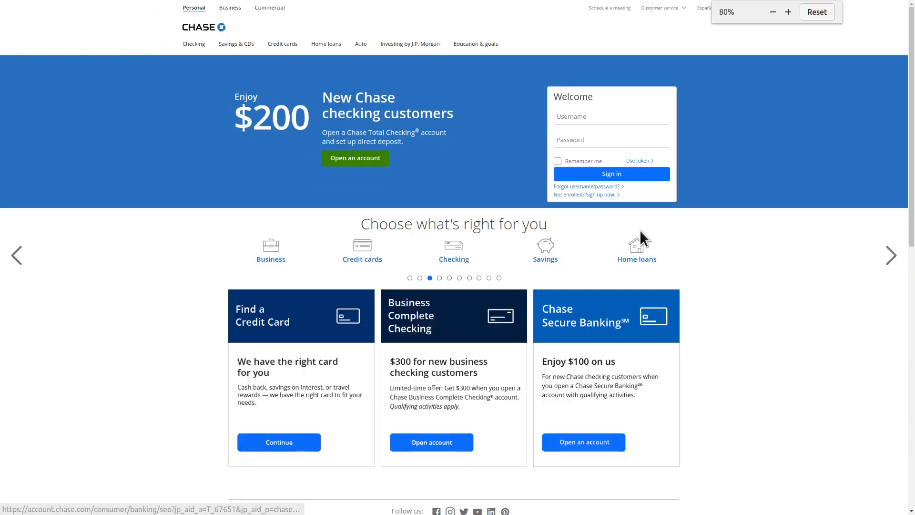
{"action": "scroll", "coordinate": [639, 230], "scroll_direction": "up", "scroll_amount": 3, "text": "ctrl"}
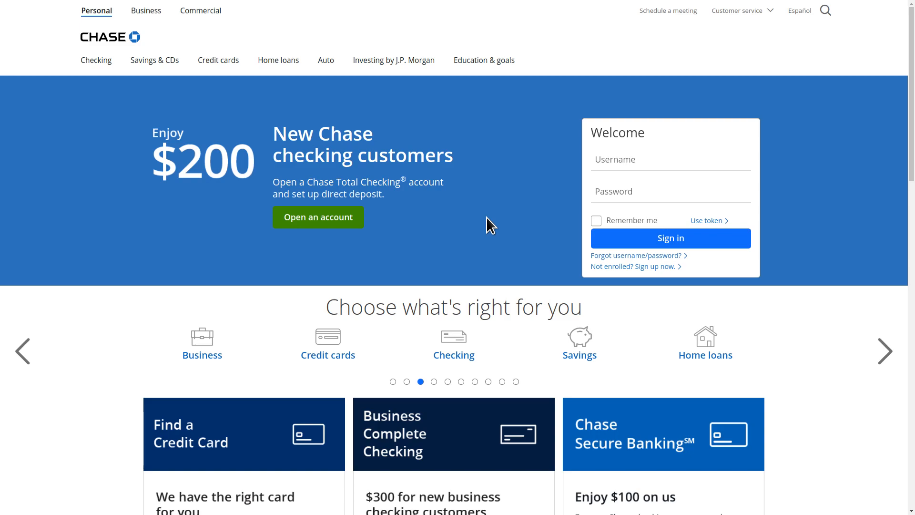
{"action": "key", "text": "alt+F4"}
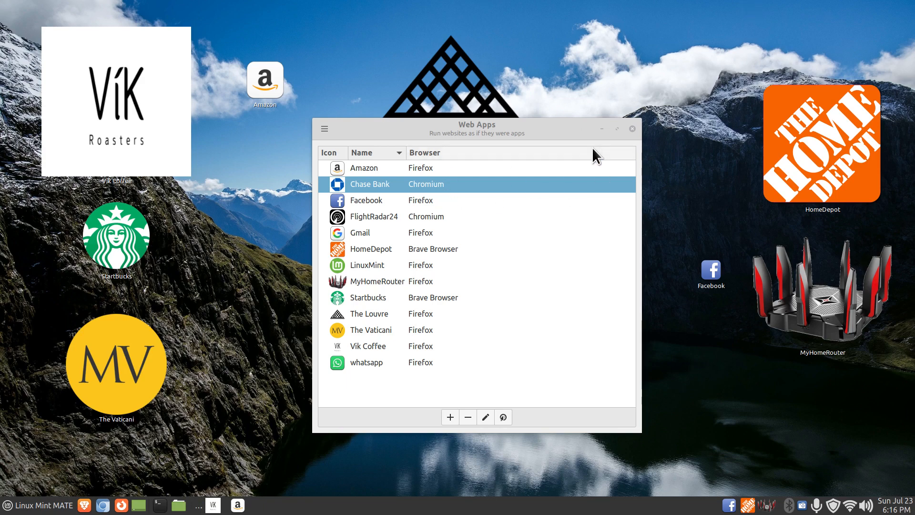
Launch and close the Facebook web app, and review its settings without changing anything.
{"action": "left_click", "coordinate": [375, 204]}
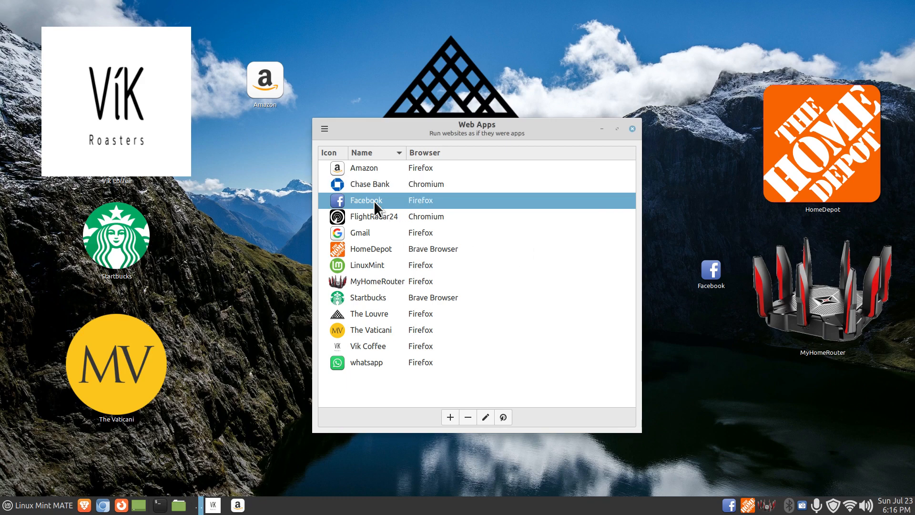
{"action": "double_click", "coordinate": [336, 200]}
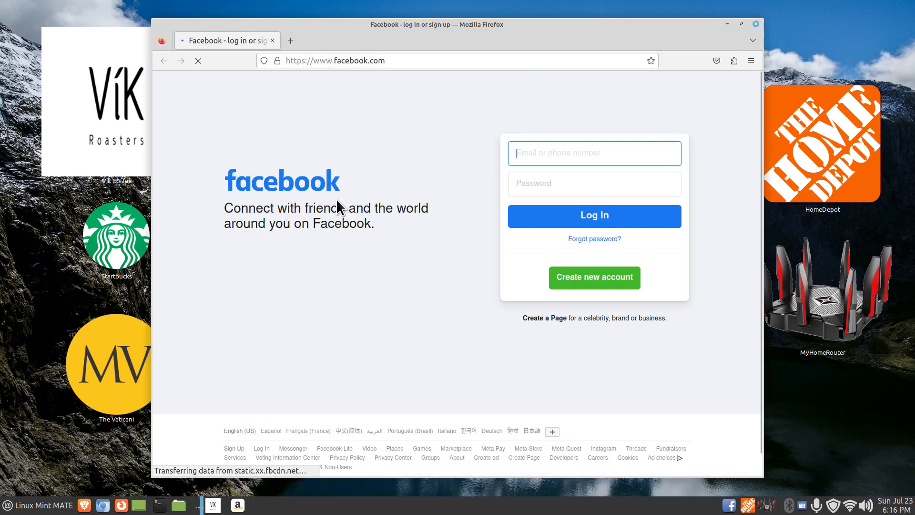
{"action": "left_click", "coordinate": [756, 24]}
{"action": "left_click", "coordinate": [486, 418]}
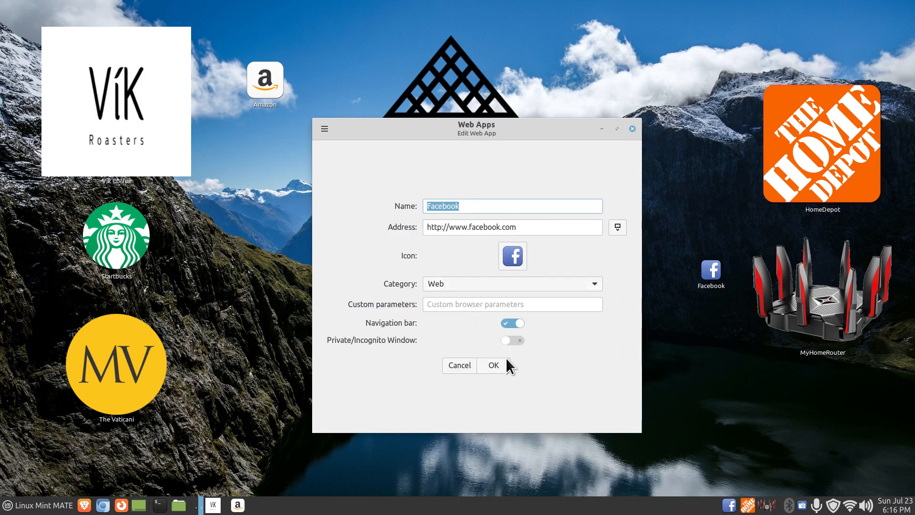
{"action": "left_click", "coordinate": [461, 366]}
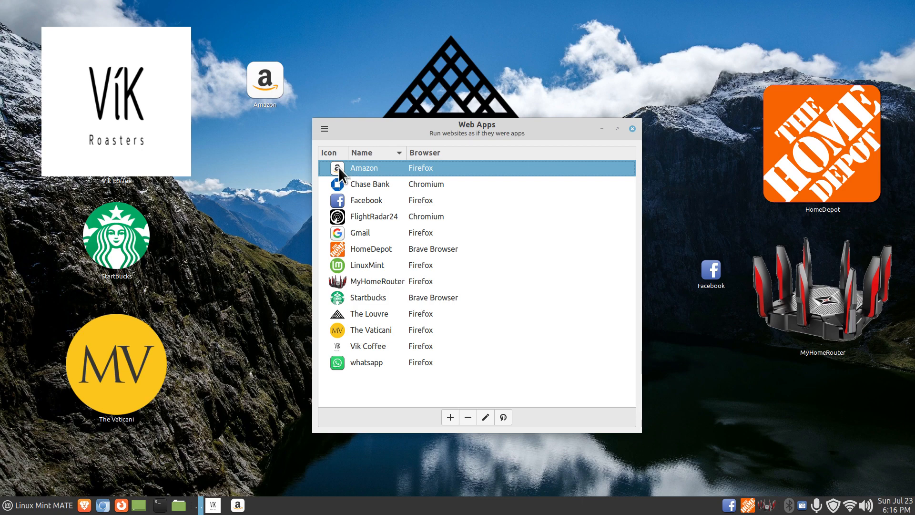
Review the Amazon web app's settings without changes, and permanently delete it from the Web Apps list.
{"action": "left_click", "coordinate": [486, 418]}
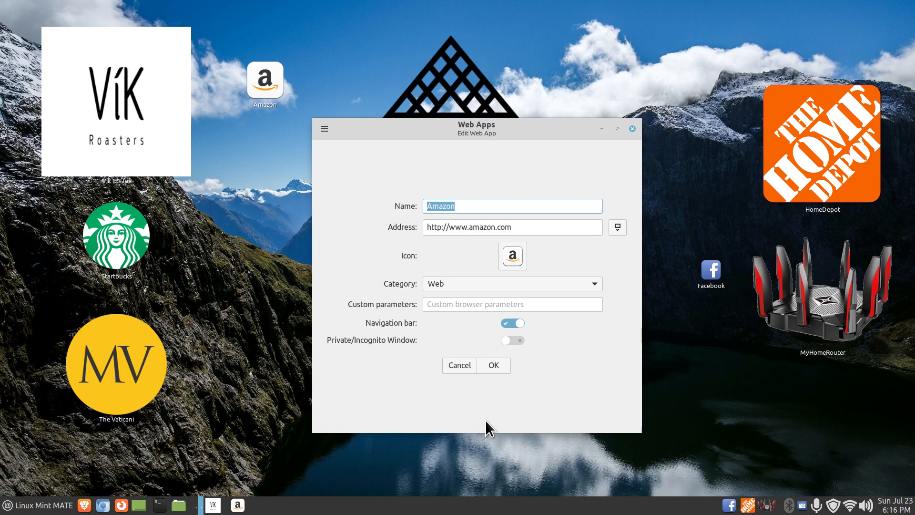
{"action": "left_click", "coordinate": [454, 366]}
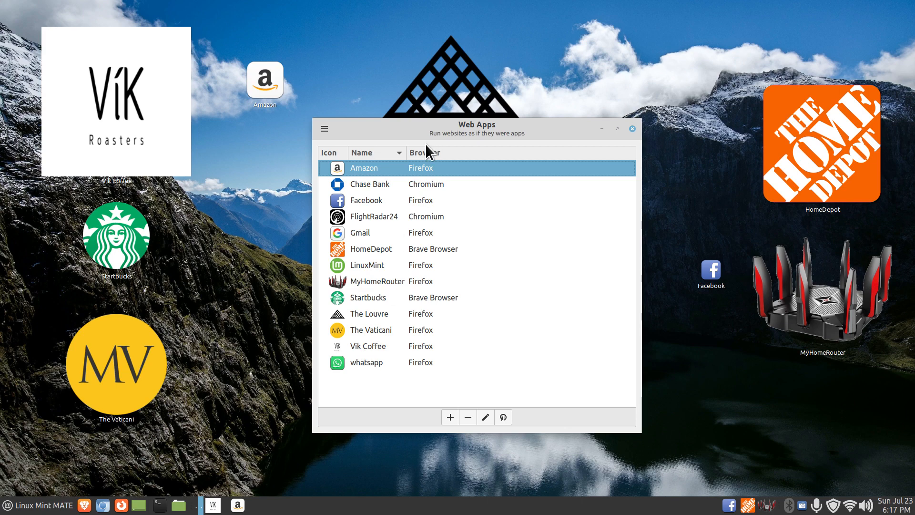
{"action": "left_click", "coordinate": [468, 417]}
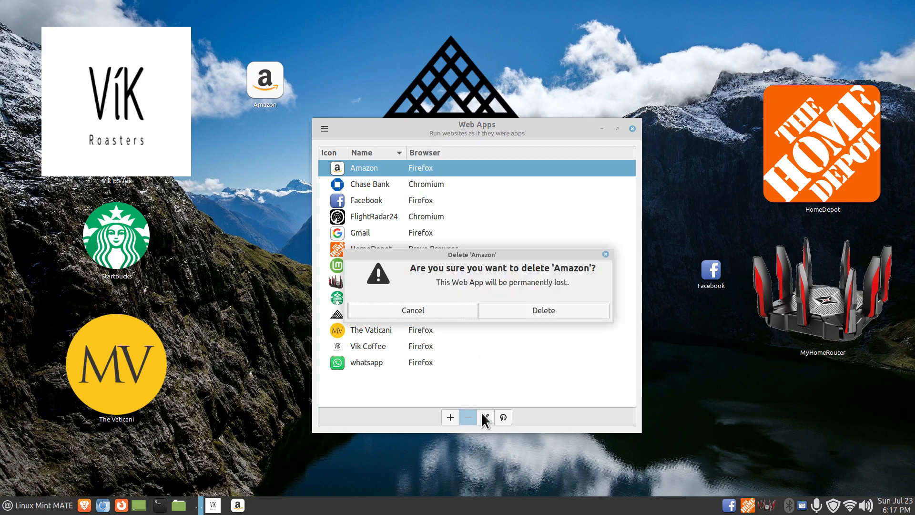
{"action": "left_click", "coordinate": [561, 313]}
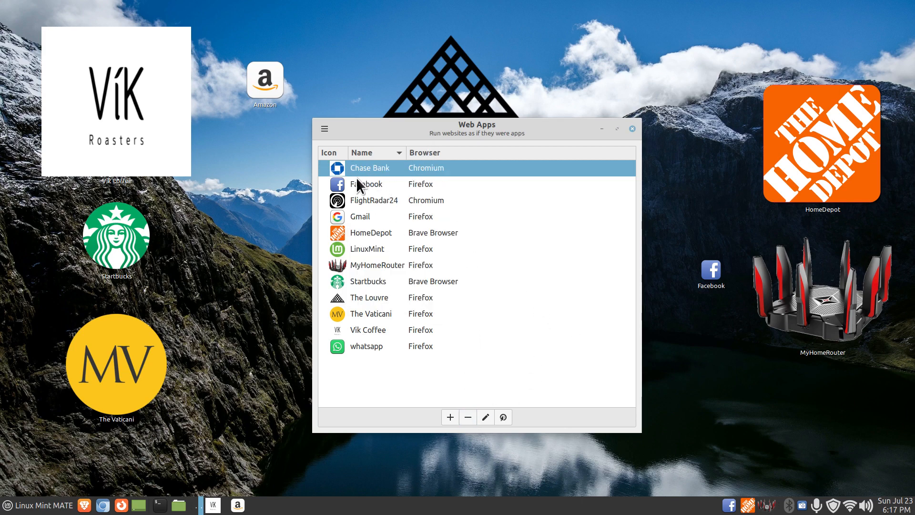
Try to launch the deleted Amazon web app from its taskbar shortcut, and move the Profile Missing dialog clear of the Web Apps window.
{"action": "left_click", "coordinate": [238, 507]}
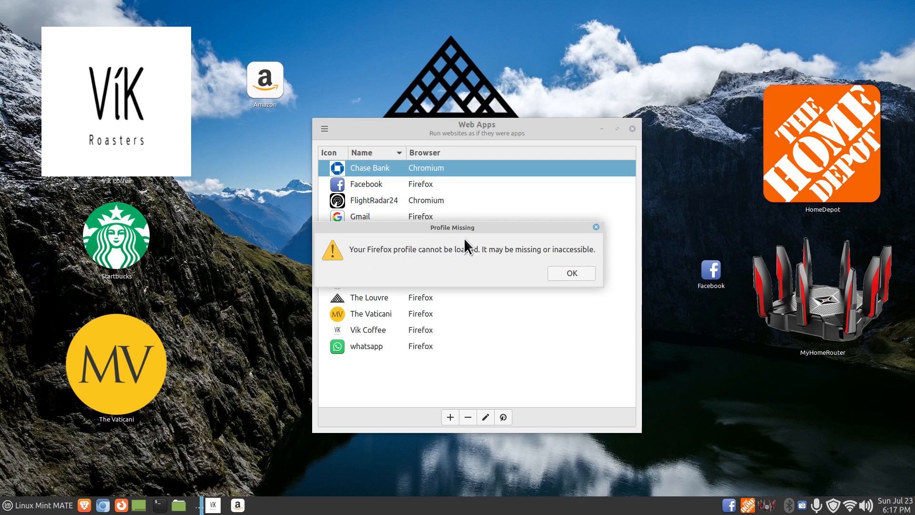
{"action": "left_click_drag", "start_coordinate": [467, 227], "coordinate": [153, 238]}
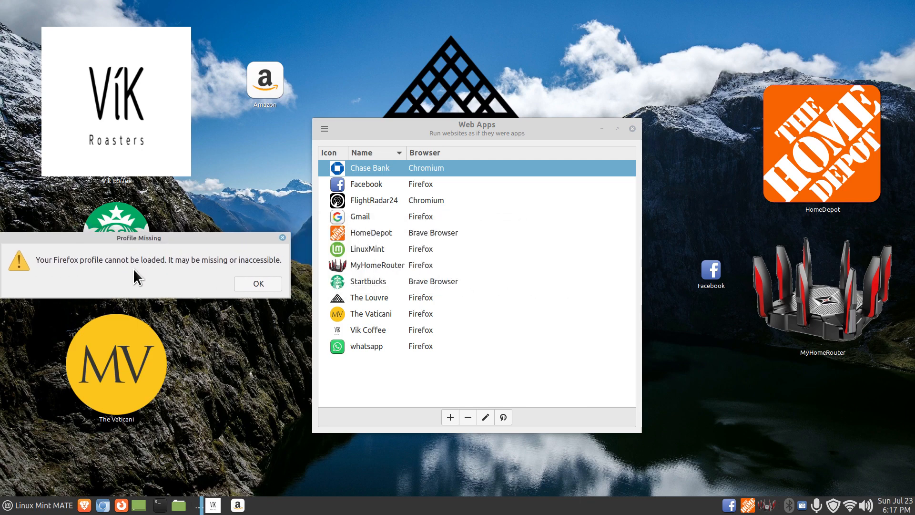
Dismiss the Profile Missing dialog and remove the leftover Amazon shortcut from the taskbar panel.
{"action": "left_click", "coordinate": [252, 286]}
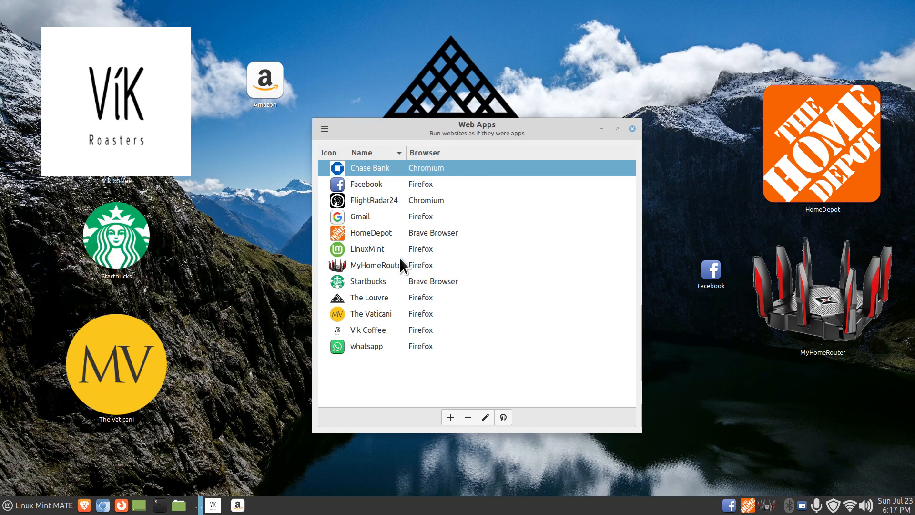
{"action": "right_click", "coordinate": [239, 505]}
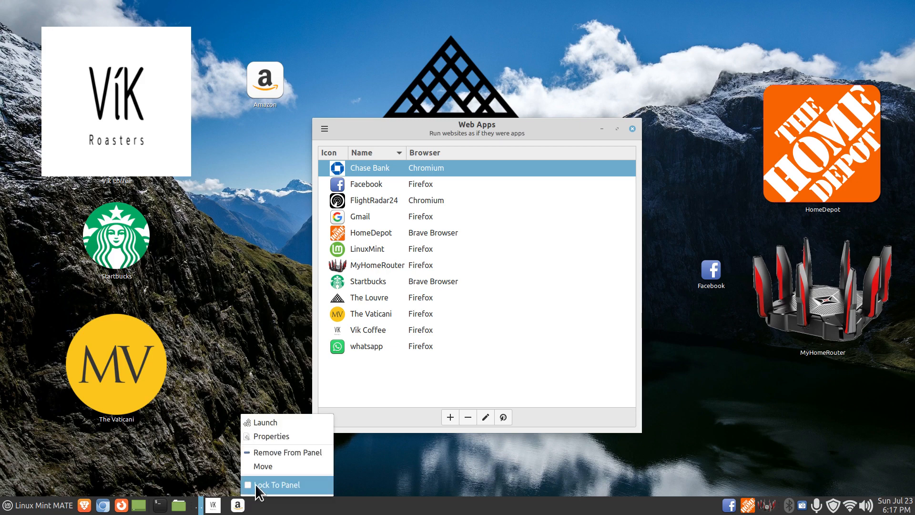
{"action": "left_click", "coordinate": [291, 453]}
Try to launch Amazon from its desktop shortcut, dismiss the Profile Missing dialog, and delete that shortcut.
{"action": "double_click", "coordinate": [267, 79]}
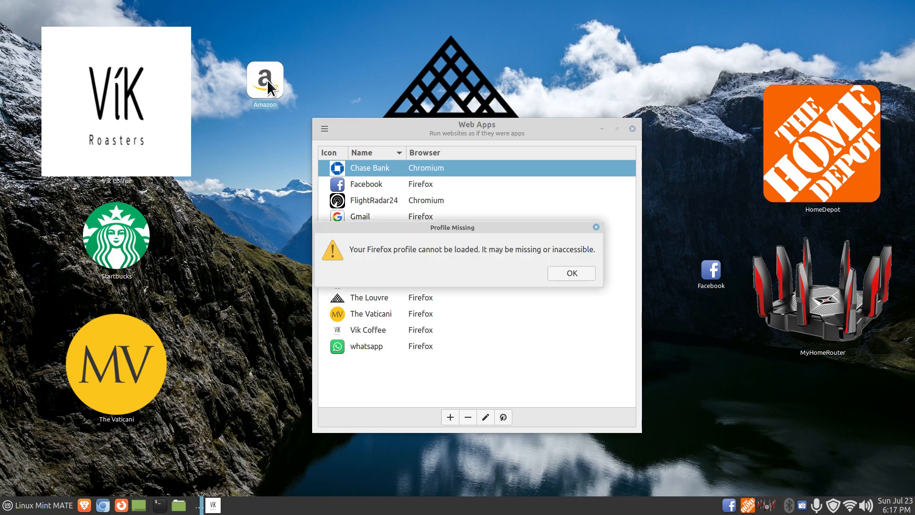
{"action": "left_click_drag", "start_coordinate": [475, 227], "coordinate": [577, 39]}
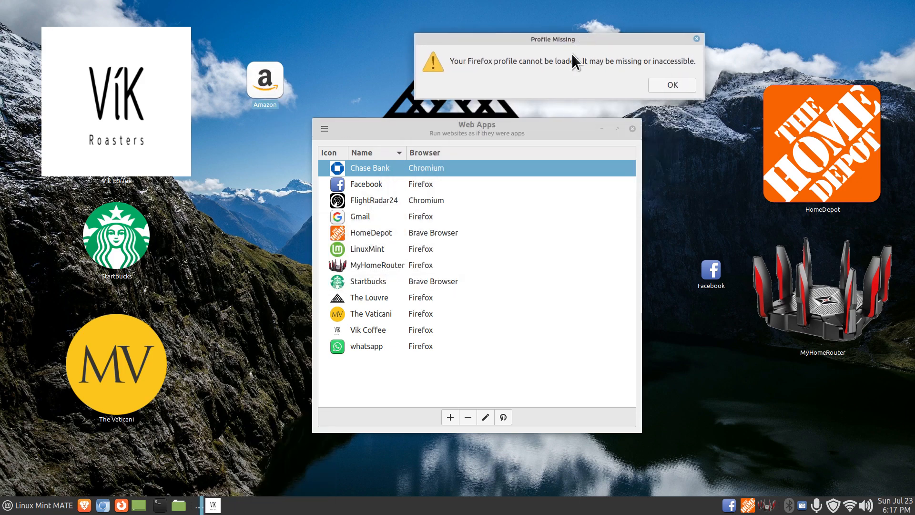
{"action": "left_click", "coordinate": [695, 39]}
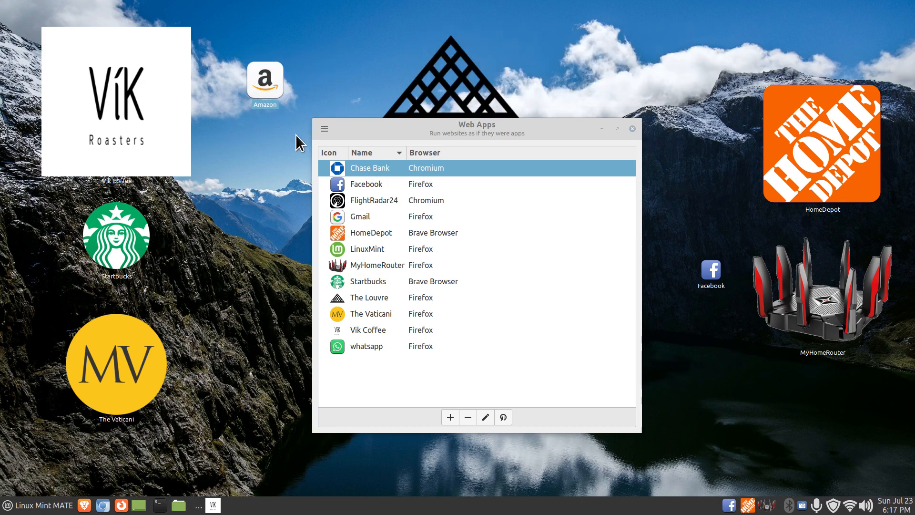
{"action": "key", "text": "Delete"}
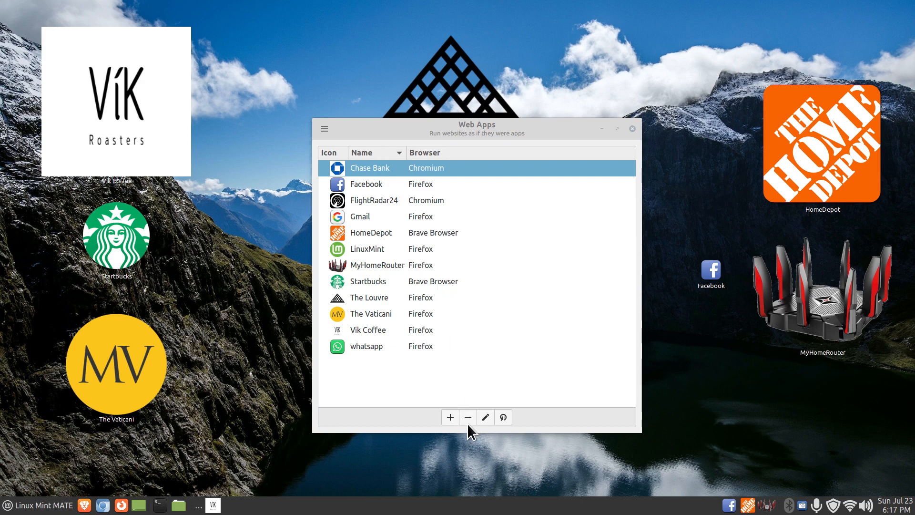
Start adding a new web app and enter Amazon as its name.
{"action": "left_click", "coordinate": [450, 417]}
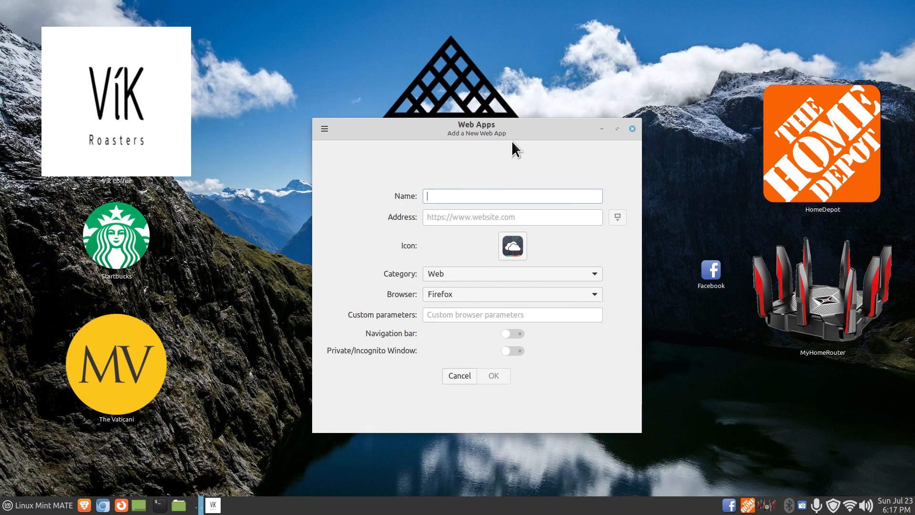
{"action": "type", "text": "A"}
{"action": "left_click", "coordinate": [445, 217]}
{"action": "left_click", "coordinate": [446, 197]}
{"action": "type", "text": "mazon"}
{"action": "left_click", "coordinate": [444, 218]}
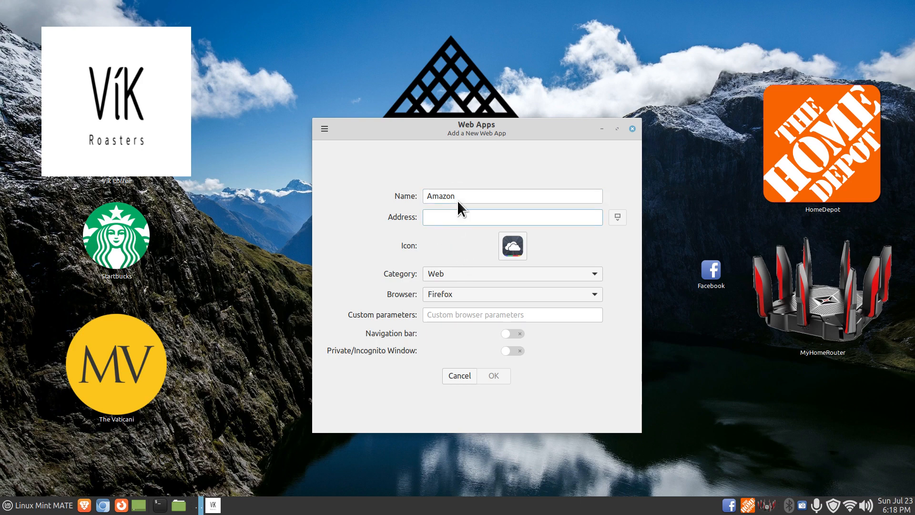
{"action": "left_click_drag", "start_coordinate": [450, 196], "coordinate": [364, 199]}
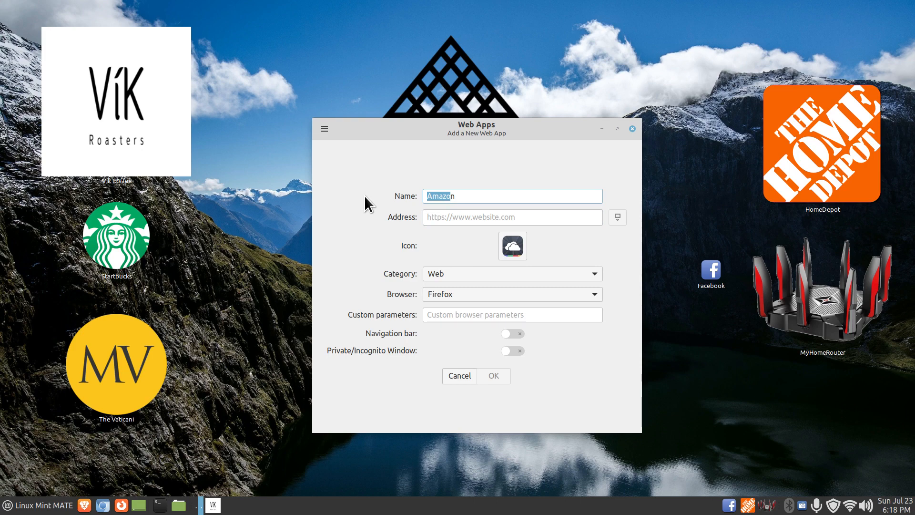
{"action": "key", "text": "BackSpace"}
{"action": "type", "text": "Shopping"}
{"action": "left_click", "coordinate": [445, 218]}
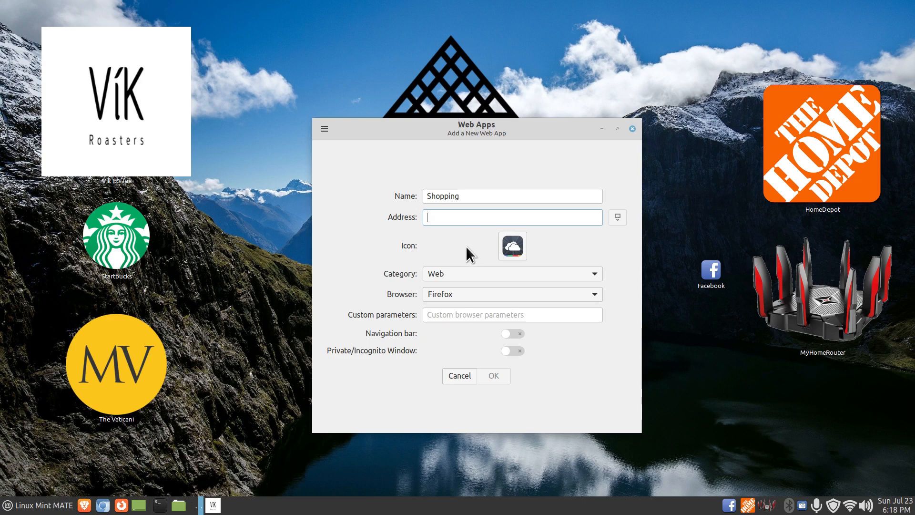
{"action": "type", "text": "www"}
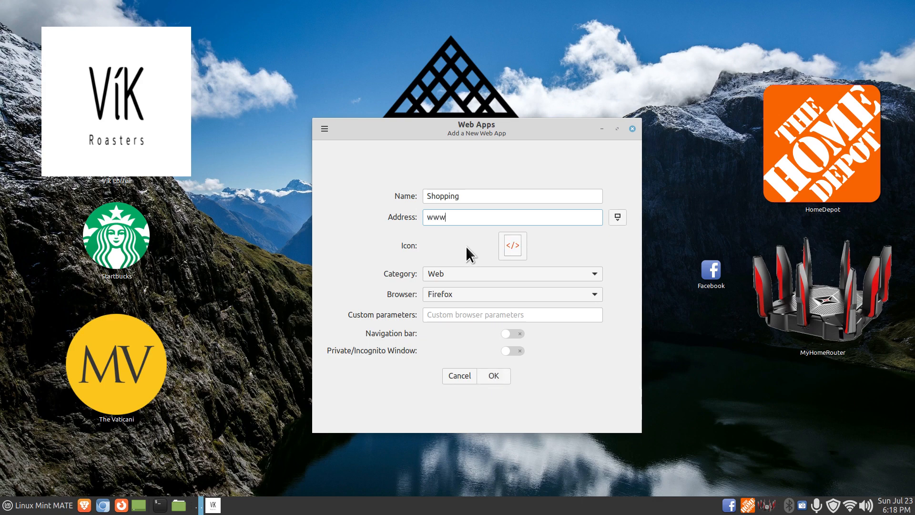
{"action": "type", "text": ".amazon.com"}
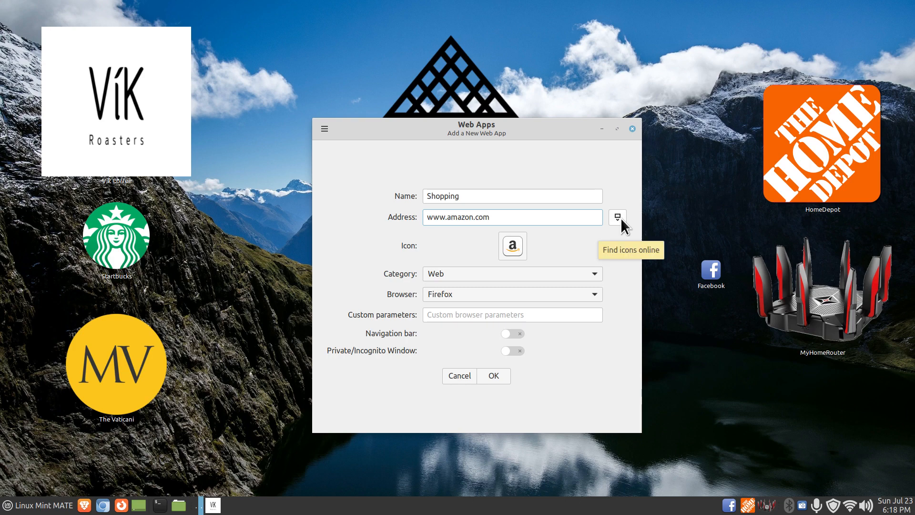
Set the Shopping web app's icon to the face-crying emoji, and reopen the icon chooser without making another change.
{"action": "left_click", "coordinate": [515, 242]}
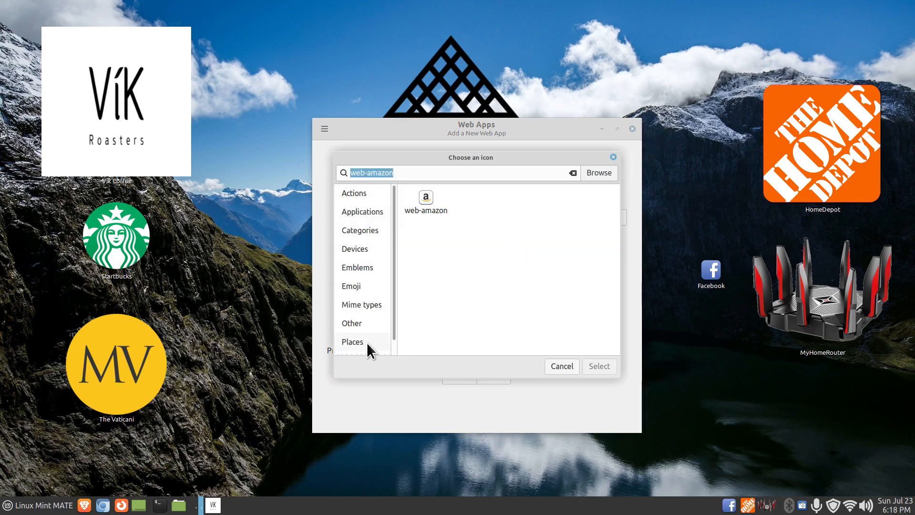
{"action": "left_click", "coordinate": [368, 207]}
{"action": "left_click", "coordinate": [366, 230]}
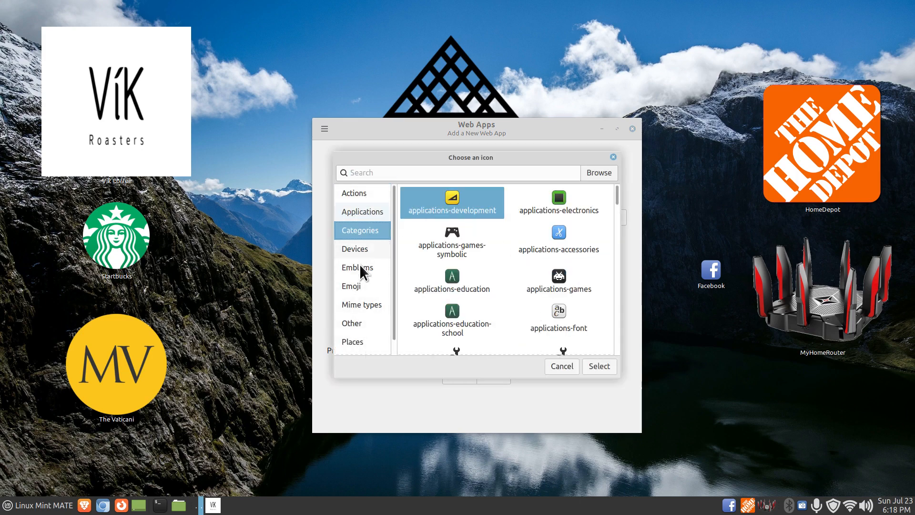
{"action": "left_click", "coordinate": [356, 286]}
{"action": "scroll", "coordinate": [541, 303], "scroll_direction": "down", "scroll_amount": 2}
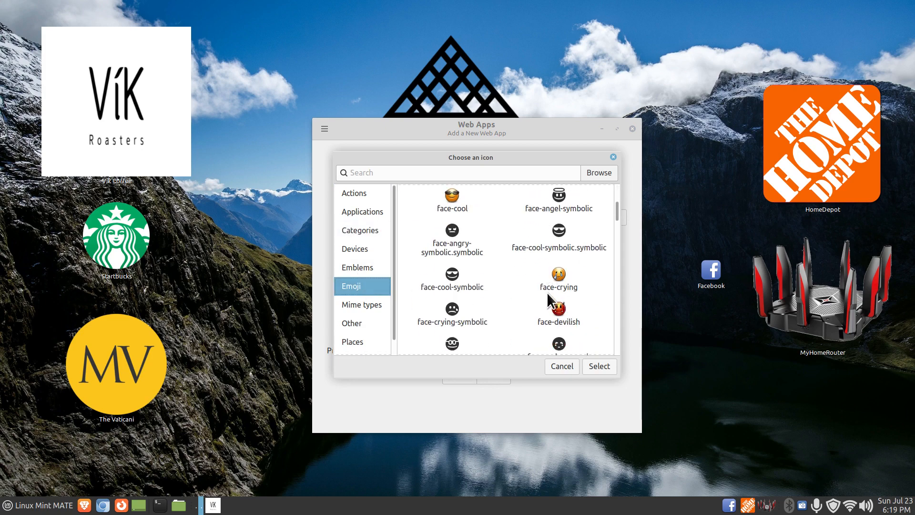
{"action": "left_click", "coordinate": [563, 271]}
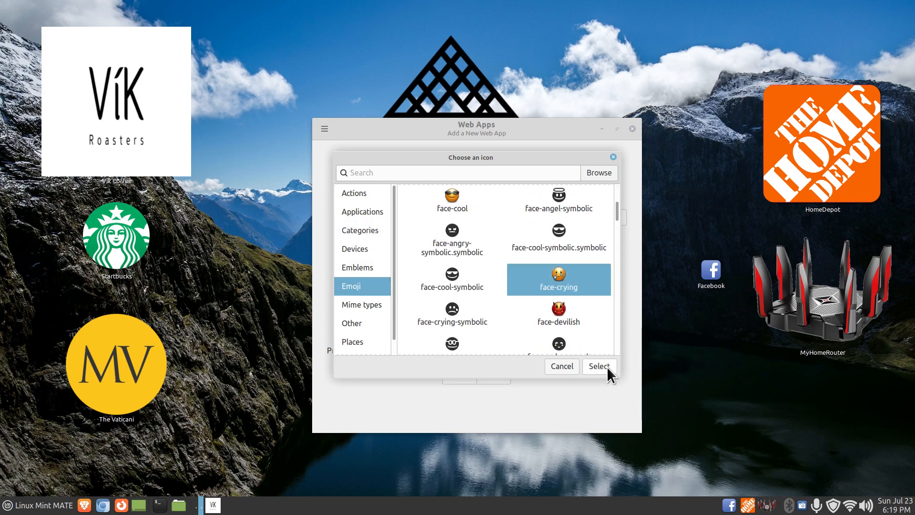
{"action": "left_click", "coordinate": [607, 367]}
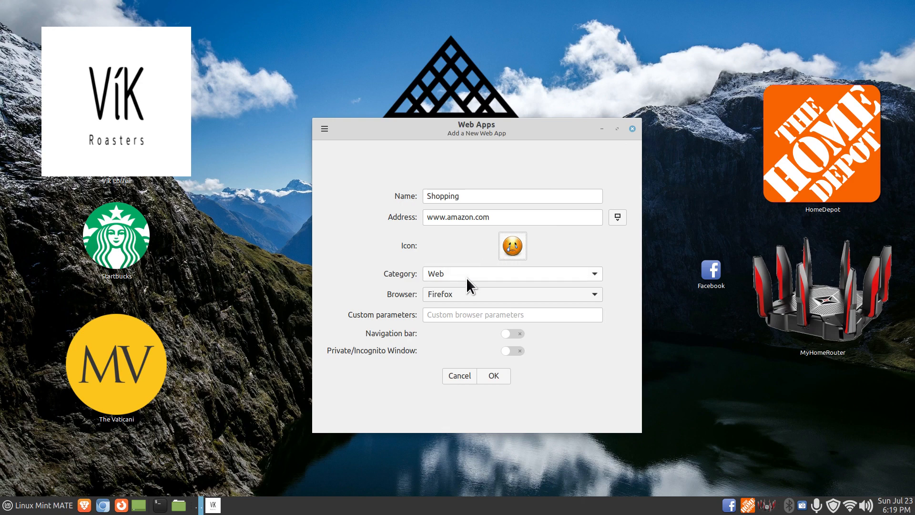
{"action": "left_click", "coordinate": [511, 245]}
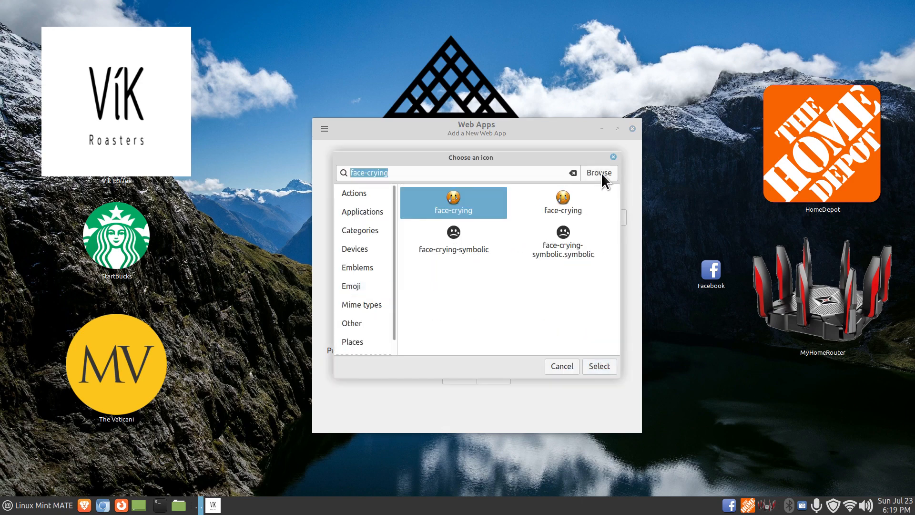
{"action": "left_click", "coordinate": [563, 366]}
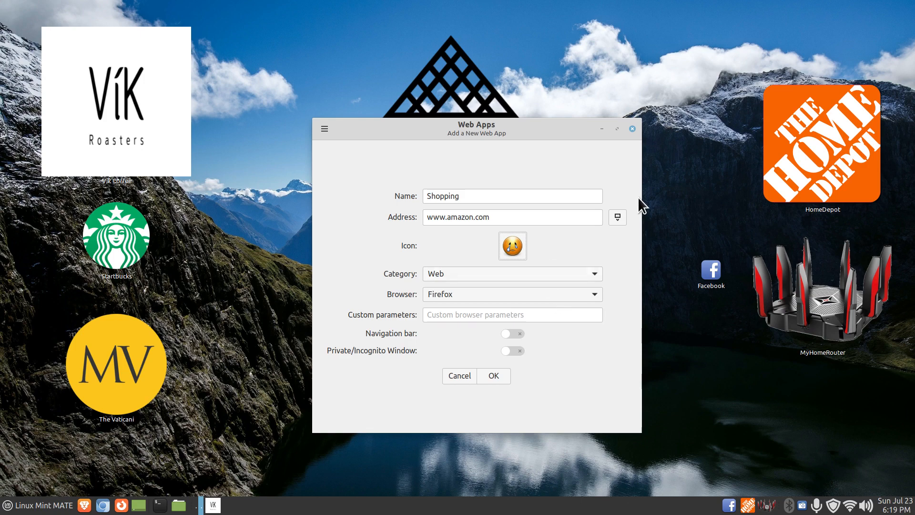
Look for icons online, and set the Shopping app's icon to amazon-store by searching the icon chooser for "ama".
{"action": "left_click", "coordinate": [617, 218]}
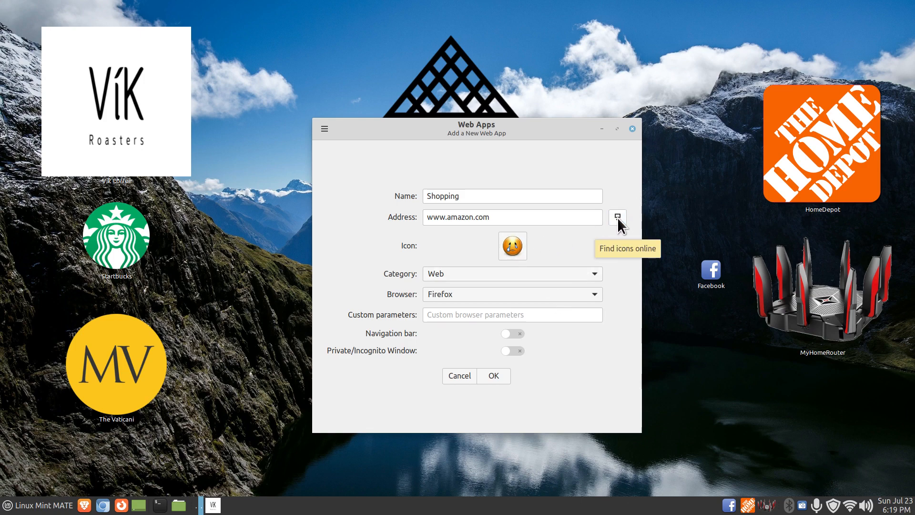
{"action": "left_click", "coordinate": [514, 244]}
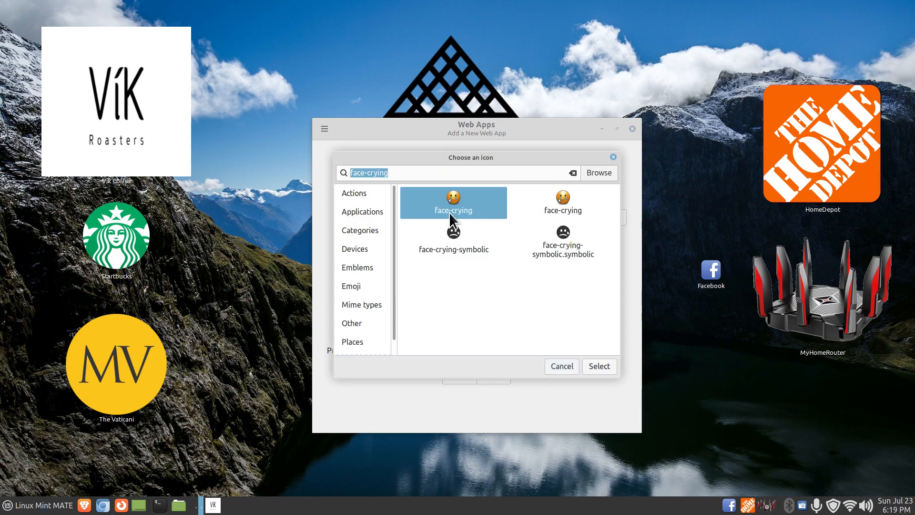
{"action": "left_click_drag", "start_coordinate": [398, 174], "coordinate": [326, 172]}
{"action": "type", "text": "ama"}
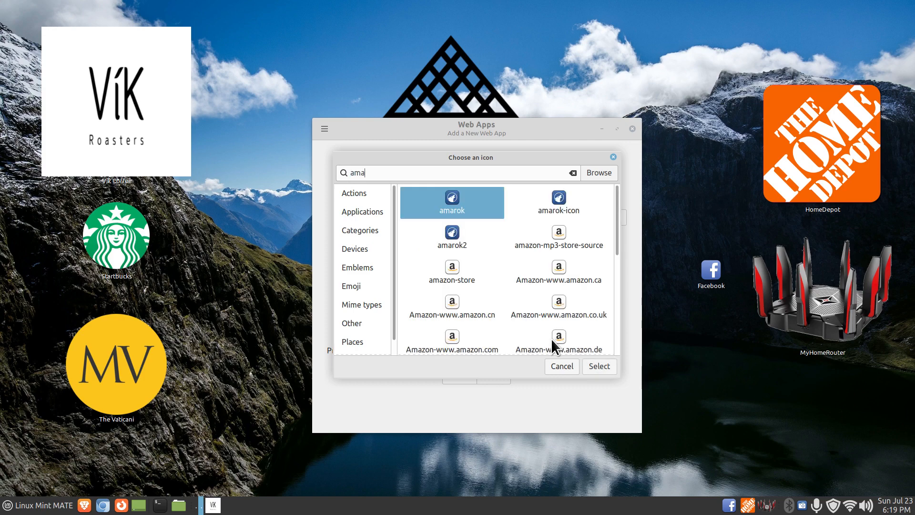
{"action": "left_click", "coordinate": [449, 274]}
{"action": "left_click", "coordinate": [602, 368]}
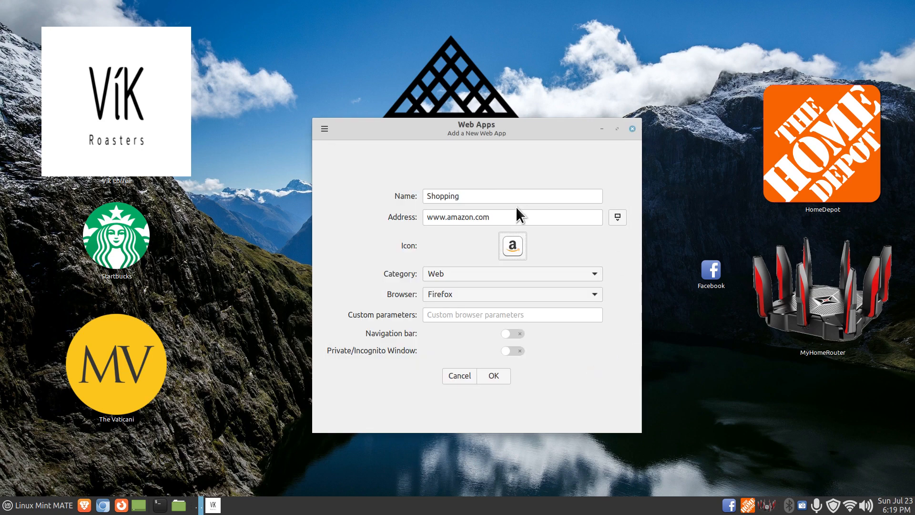
Keep Firefox as the browser, enable the navigation bar, compare with a regular Firefox window, and save the Shopping web app.
{"action": "left_click", "coordinate": [452, 300]}
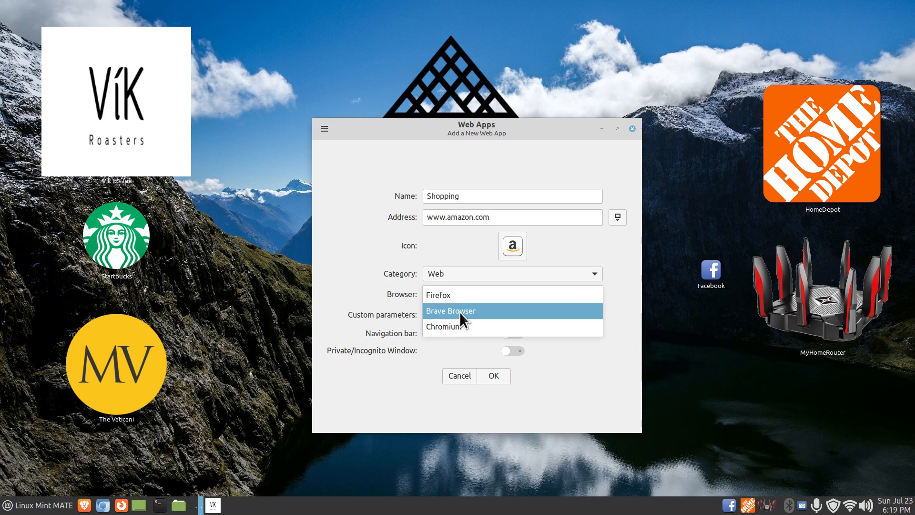
{"action": "left_click", "coordinate": [453, 296]}
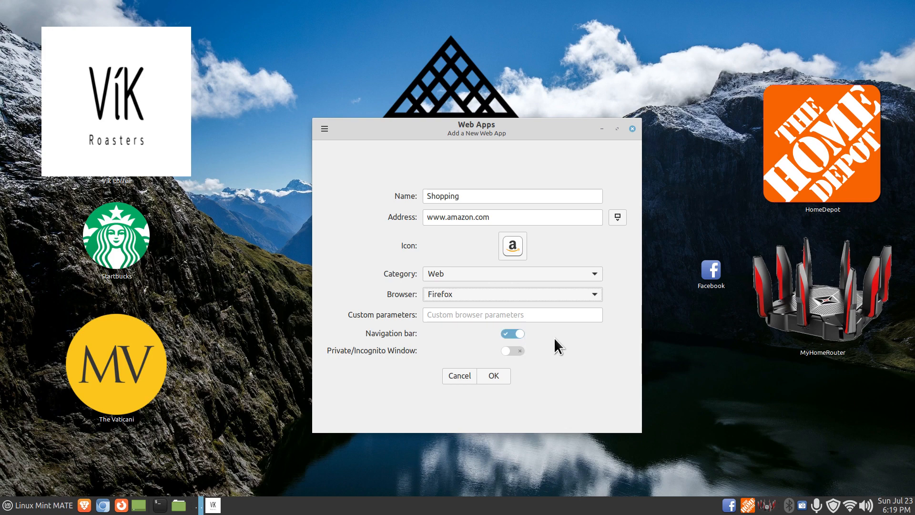
{"action": "left_click", "coordinate": [121, 506]}
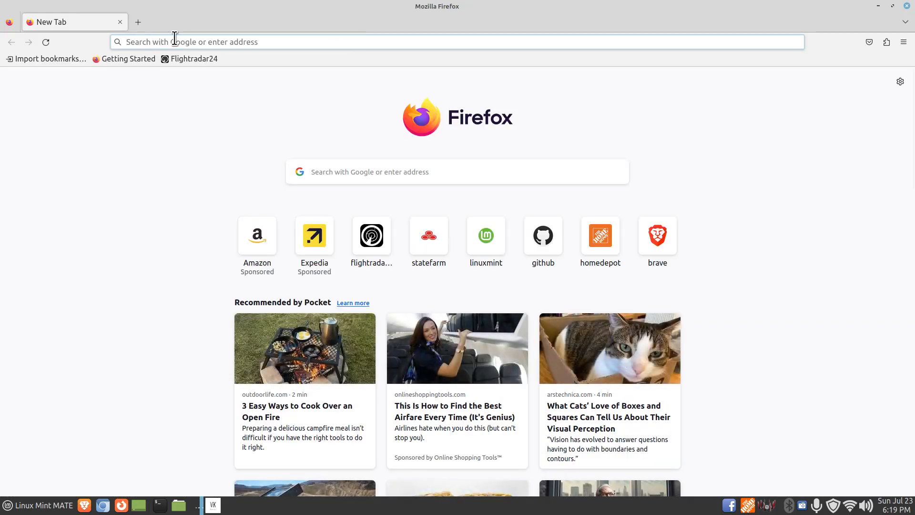
{"action": "left_click", "coordinate": [907, 6]}
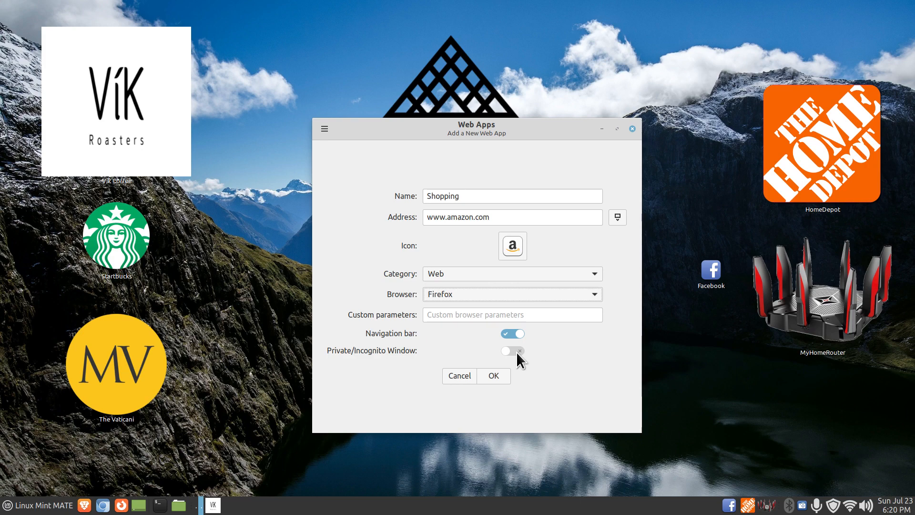
{"action": "left_click", "coordinate": [490, 374]}
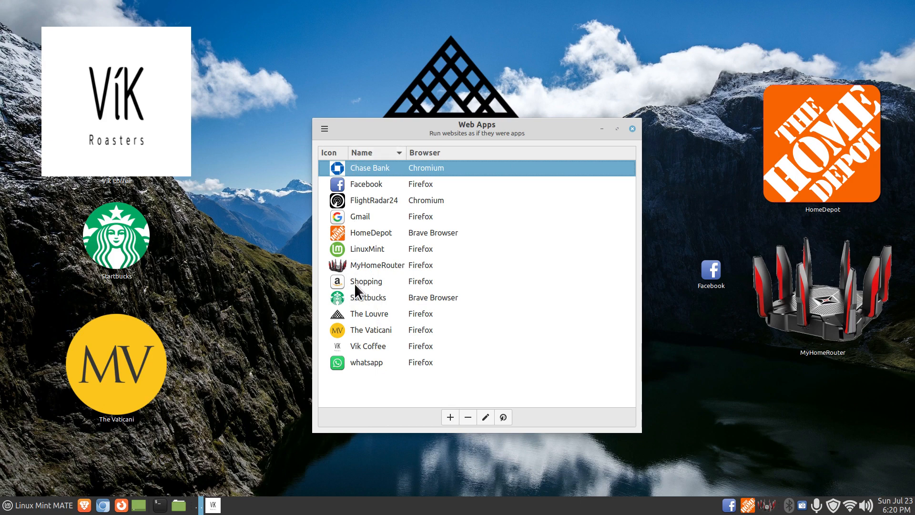
Close the Web Apps manager and search the system's application menu for "ama".
{"action": "left_click", "coordinate": [633, 128]}
{"action": "left_click", "coordinate": [17, 511]}
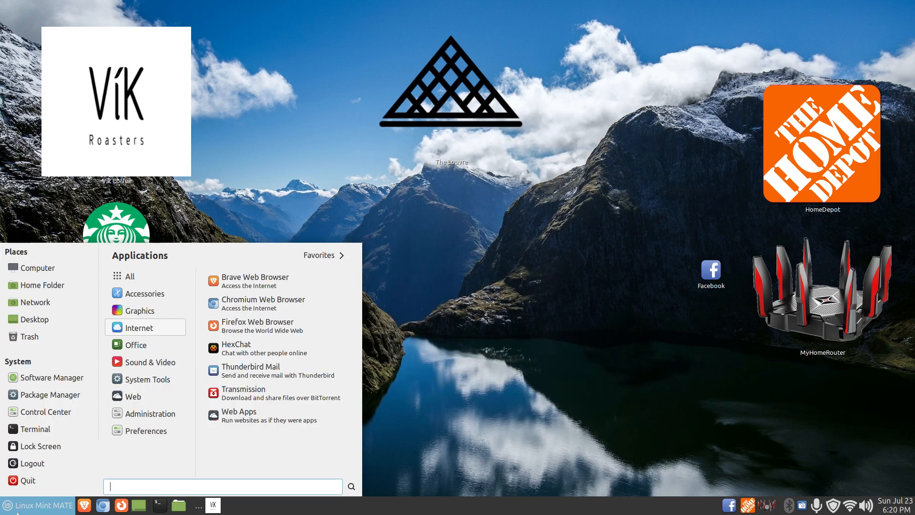
{"action": "type", "text": "ama"}
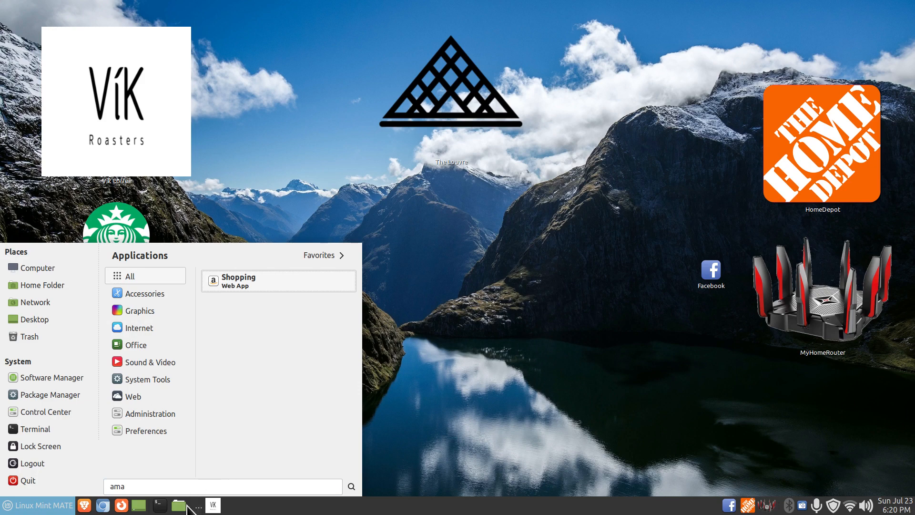
Replace the application menu's search term with "shop" to find the Shopping web app.
{"action": "left_click", "coordinate": [143, 487]}
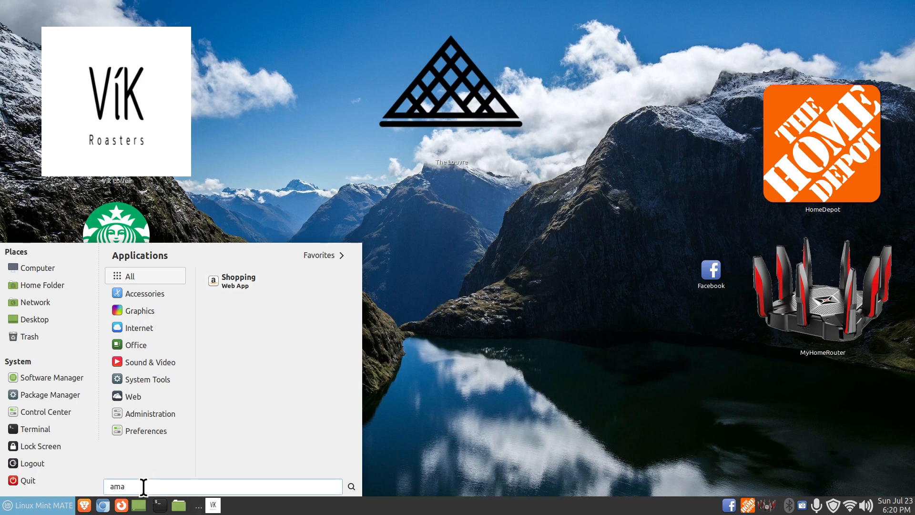
{"action": "key", "text": "BackSpace"}
{"action": "key", "text": "BackSpace"}
{"action": "key", "text": "BackSpace"}
{"action": "type", "text": "shop"}
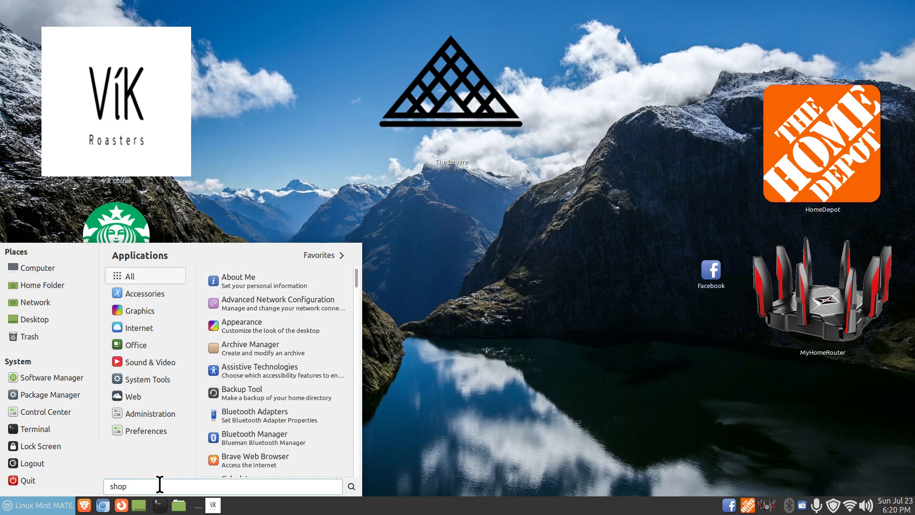
{"action": "key", "text": "BackSpace"}
{"action": "key", "text": "BackSpace"}
{"action": "key", "text": "BackSpace"}
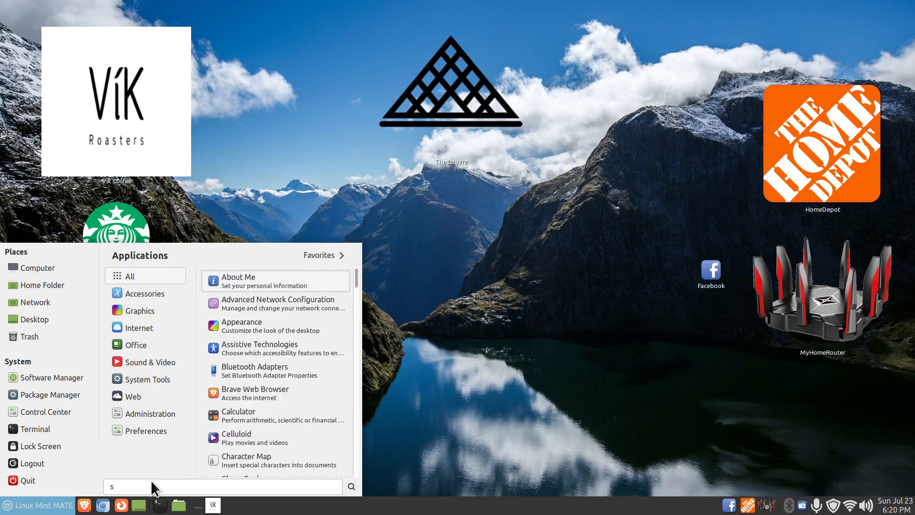
{"action": "type", "text": "hop"}
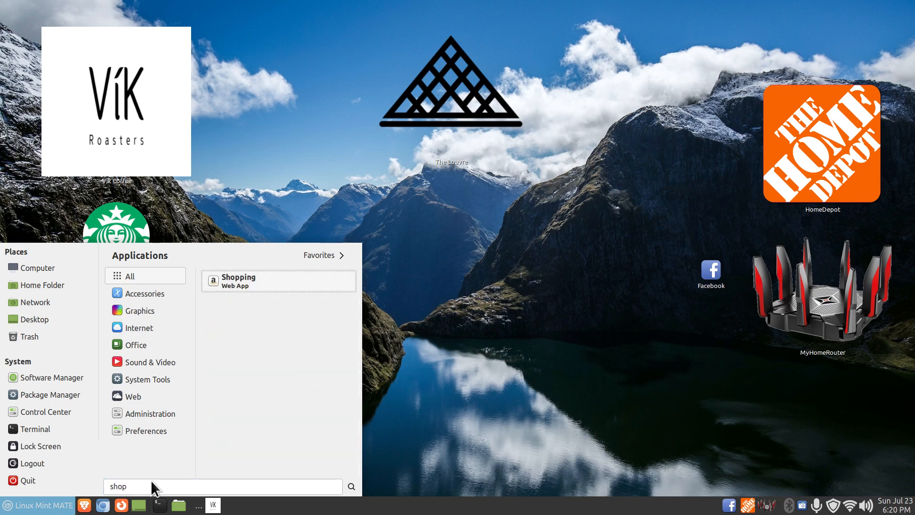
Add the Shopping web app to the middle of the desktop and to the panel, placing its launcher near the Facebook one.
{"action": "right_click", "coordinate": [211, 280]}
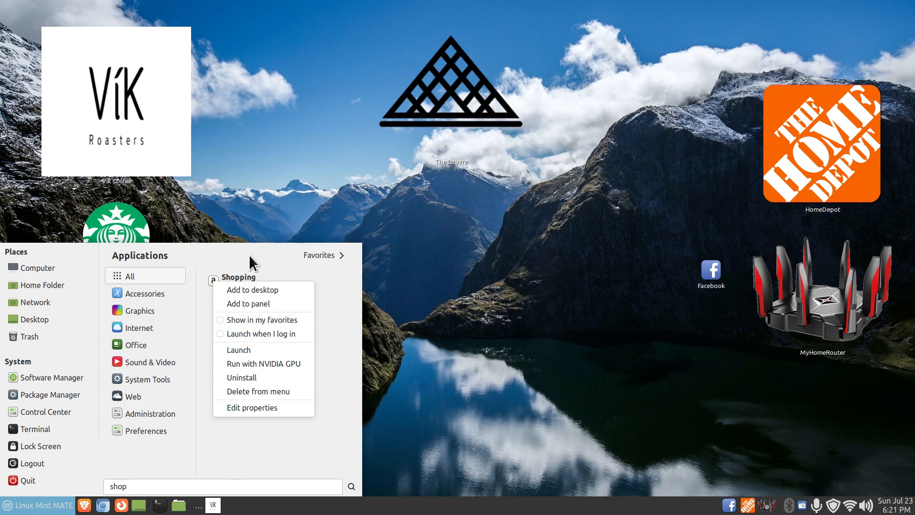
{"action": "left_click", "coordinate": [246, 290]}
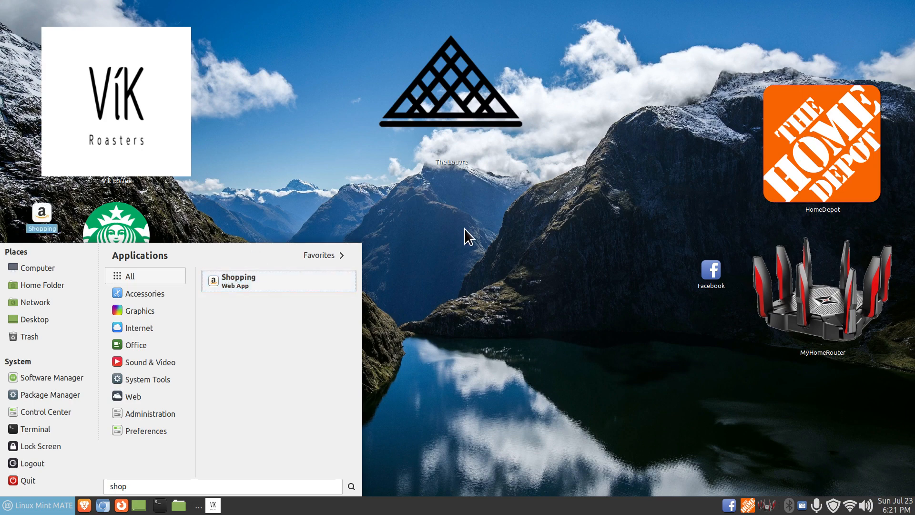
{"action": "left_click", "coordinate": [488, 248]}
{"action": "left_click_drag", "start_coordinate": [41, 214], "coordinate": [488, 507]}
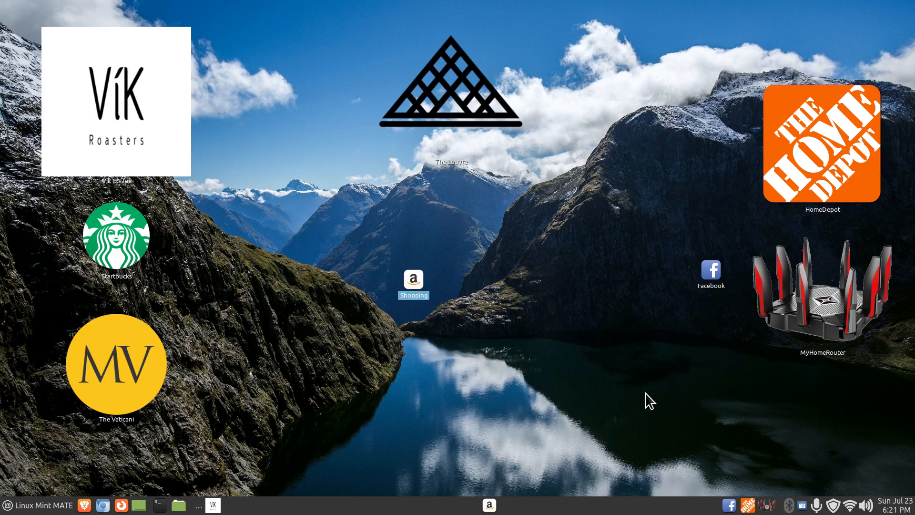
{"action": "left_click_drag", "start_coordinate": [487, 503], "coordinate": [694, 505]}
Launch Shopping from the panel, close the Firefox Privacy Notice tab, zoom the page out to 30%, and close the window.
{"action": "left_click", "coordinate": [695, 504]}
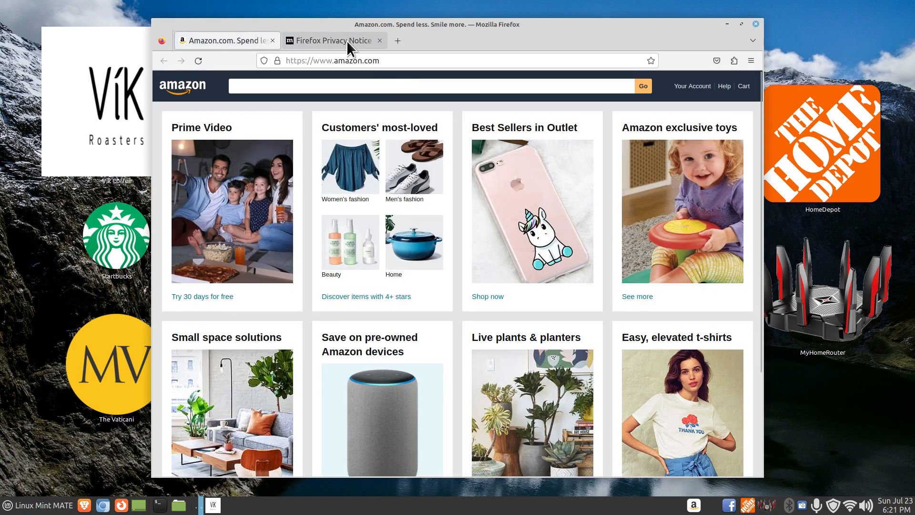
{"action": "left_click", "coordinate": [380, 41]}
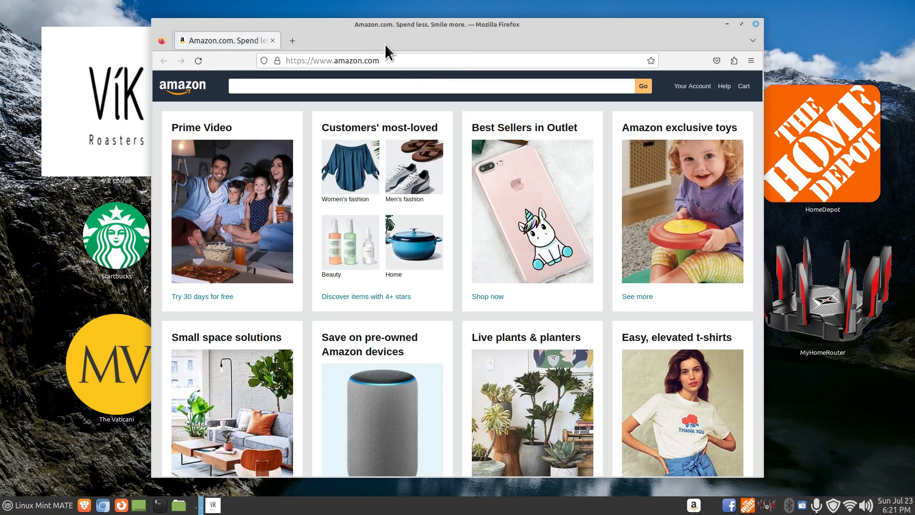
{"action": "scroll", "coordinate": [605, 218], "scroll_direction": "down", "scroll_amount": 5}
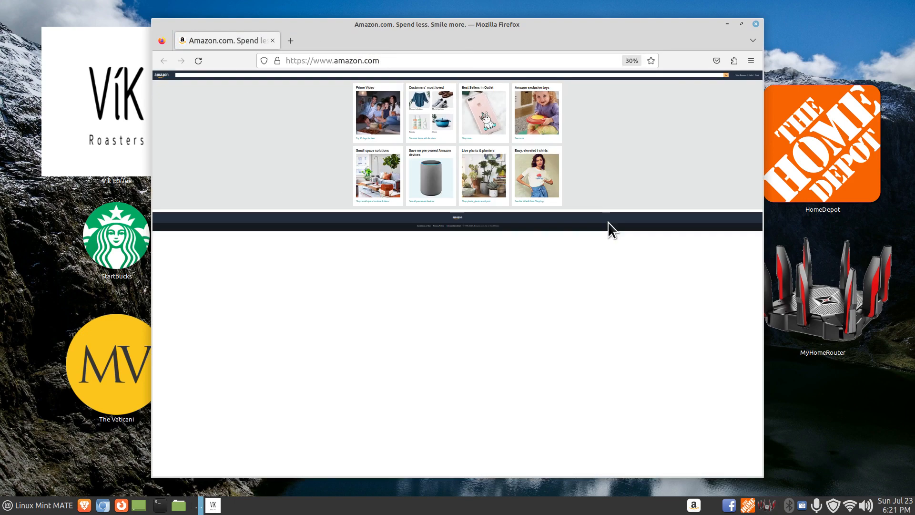
{"action": "left_click", "coordinate": [756, 24]}
Reopen Shopping from the desktop, dismiss the previous-tabs notice, zoom the page to 110%, and close the window.
{"action": "double_click", "coordinate": [416, 277]}
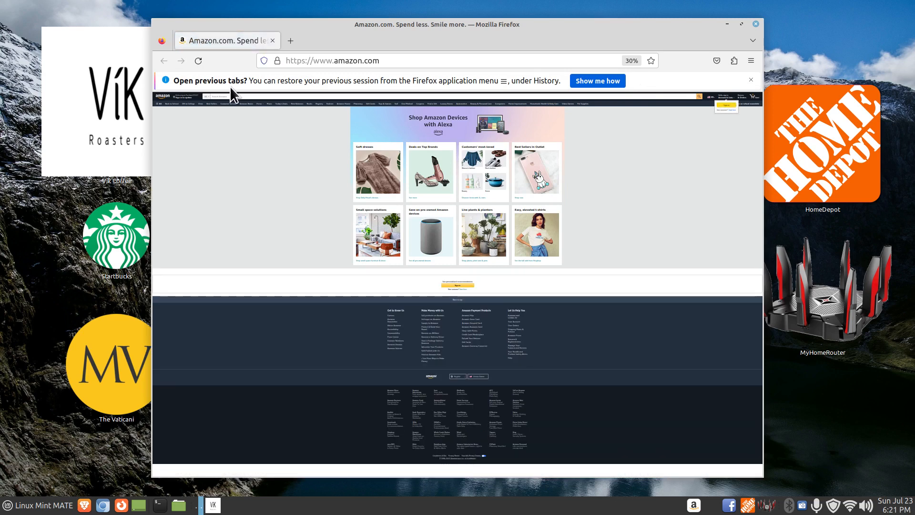
{"action": "left_click", "coordinate": [751, 80]}
{"action": "scroll", "coordinate": [664, 240], "scroll_direction": "up", "scroll_amount": 10}
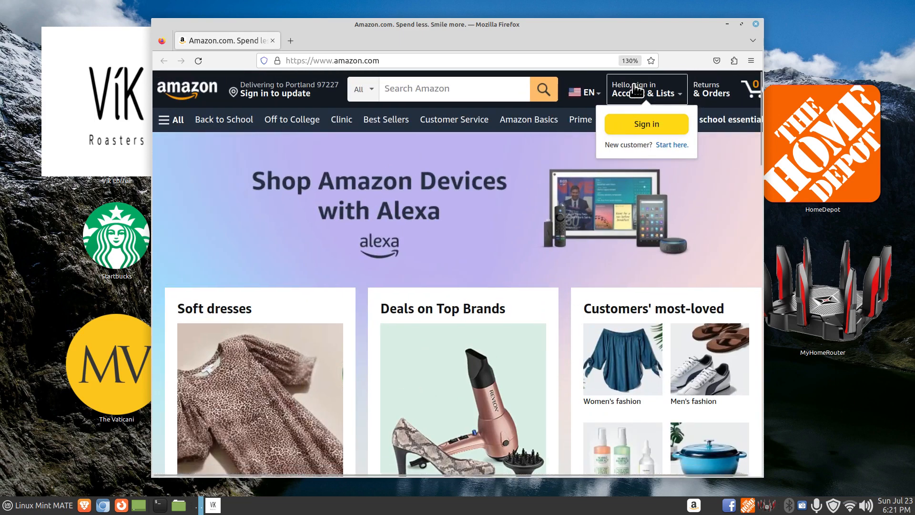
{"action": "mouse_move", "coordinate": [634, 91]}
{"action": "scroll", "coordinate": [634, 90], "scroll_direction": "down", "scroll_amount": 2}
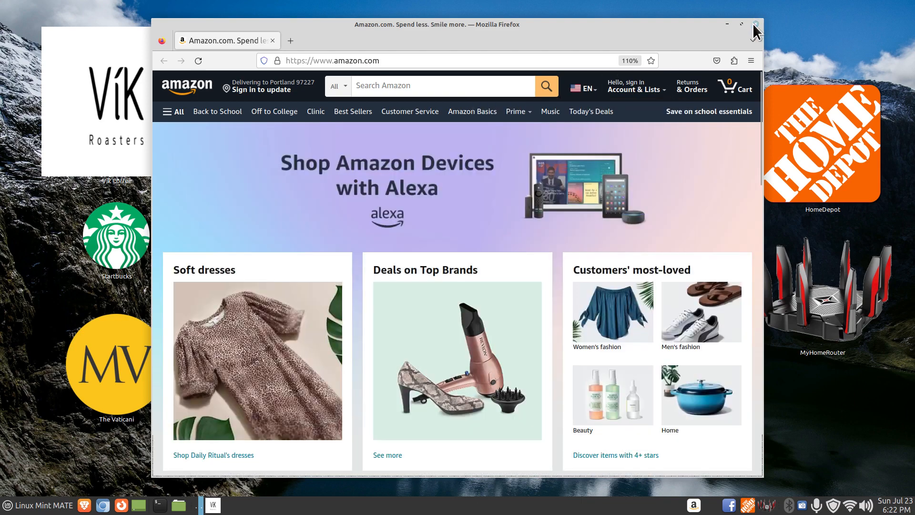
{"action": "left_click", "coordinate": [755, 24]}
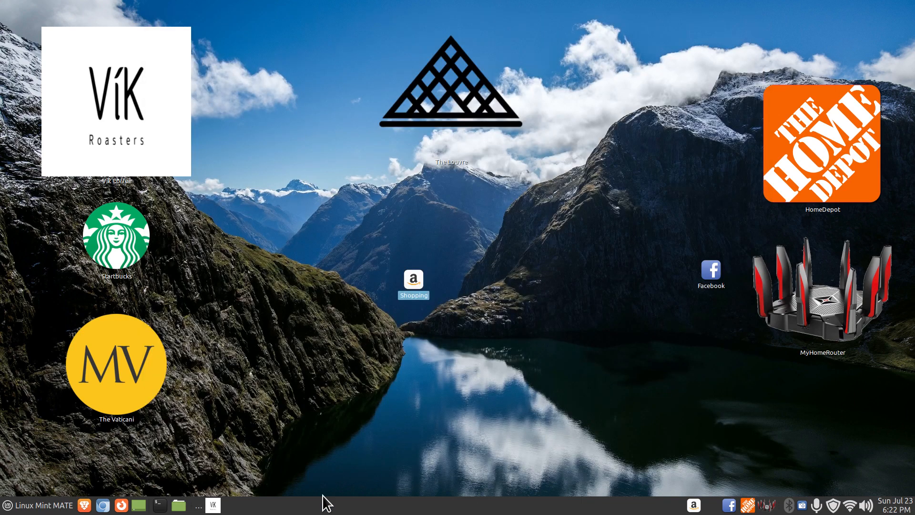
Reopen the Web Apps manager from the application menu's favorites and open the Shopping entry for editing.
{"action": "left_click", "coordinate": [15, 512]}
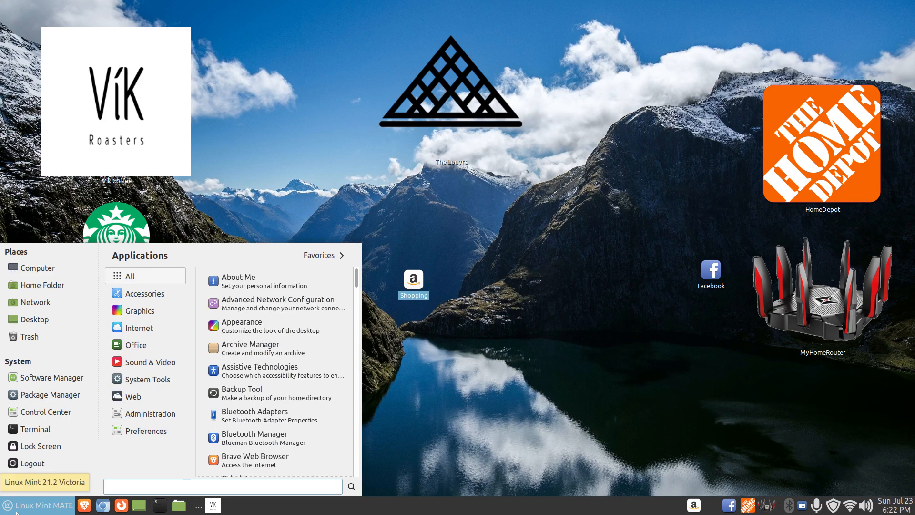
{"action": "left_click", "coordinate": [320, 255]}
{"action": "left_click", "coordinate": [183, 449]}
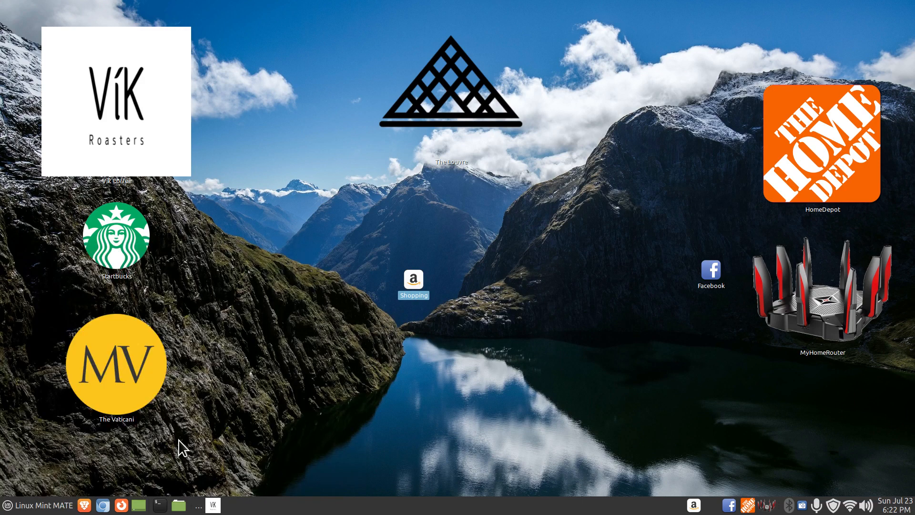
{"action": "left_click", "coordinate": [355, 286]}
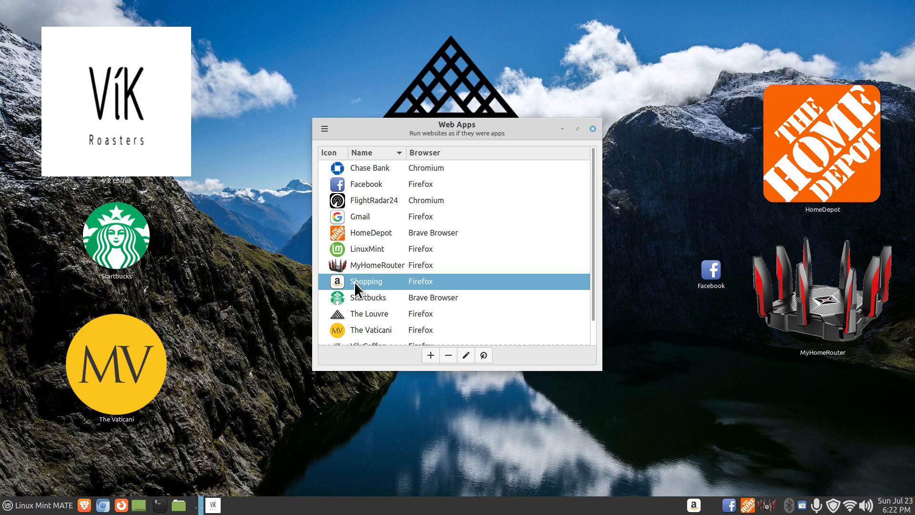
{"action": "left_click", "coordinate": [463, 356]}
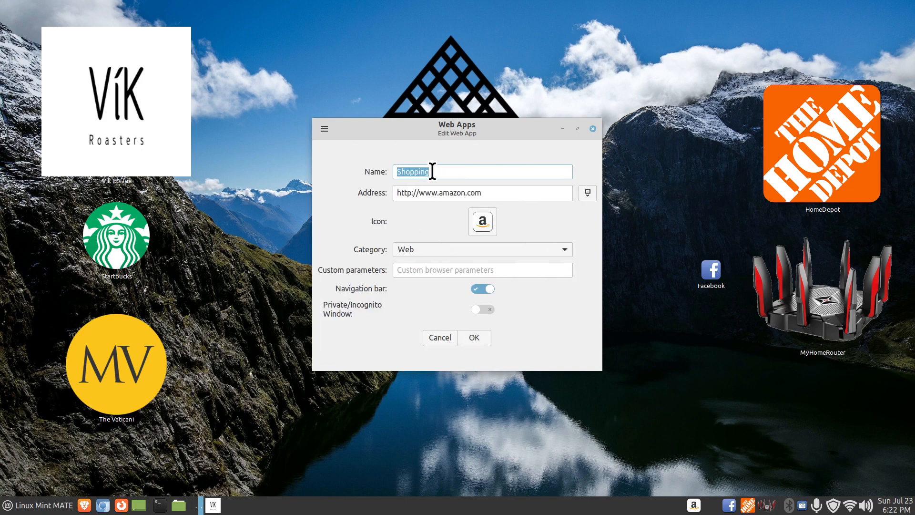
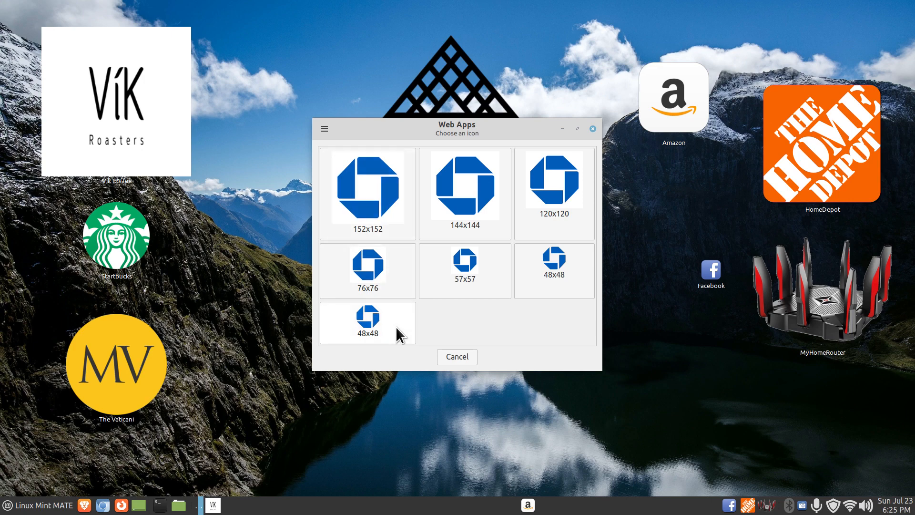
Choose the 152x152 Chase logo as the new web app's icon and name the app Chase.
{"action": "left_click", "coordinate": [378, 205]}
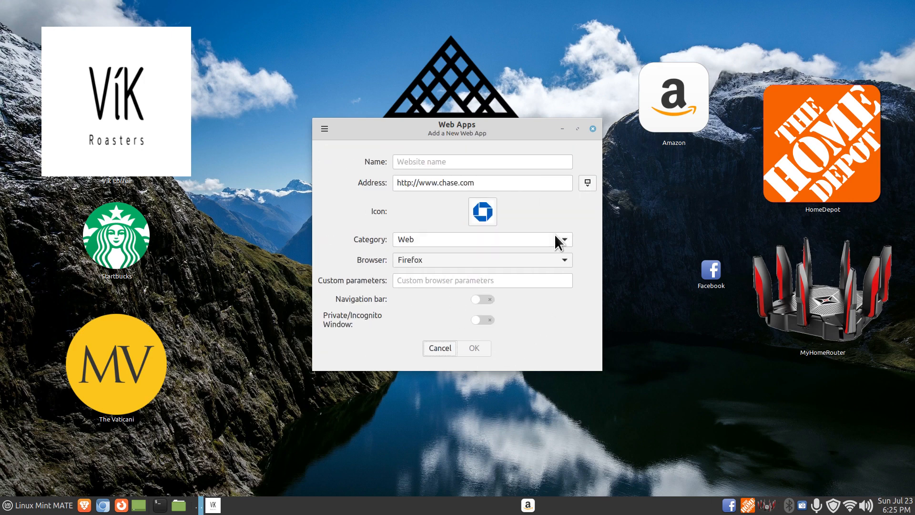
{"action": "left_click", "coordinate": [436, 163]}
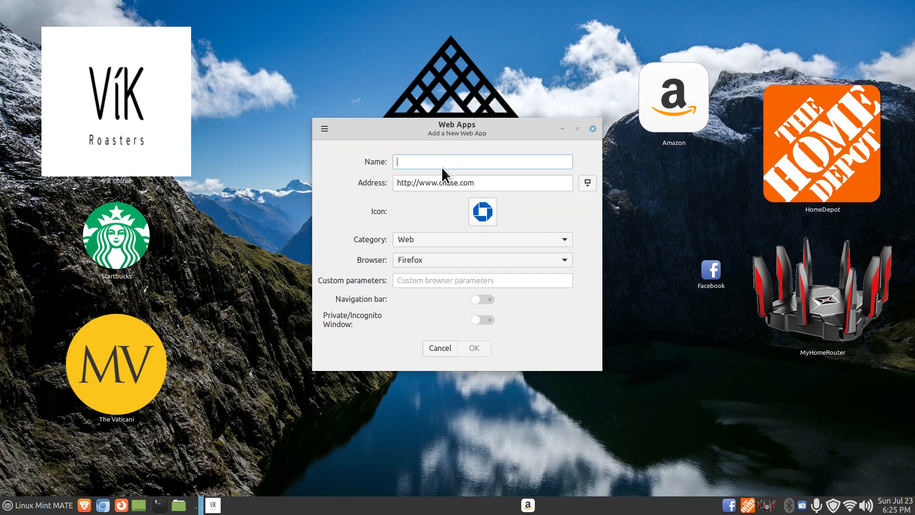
{"action": "type", "text": "C"}
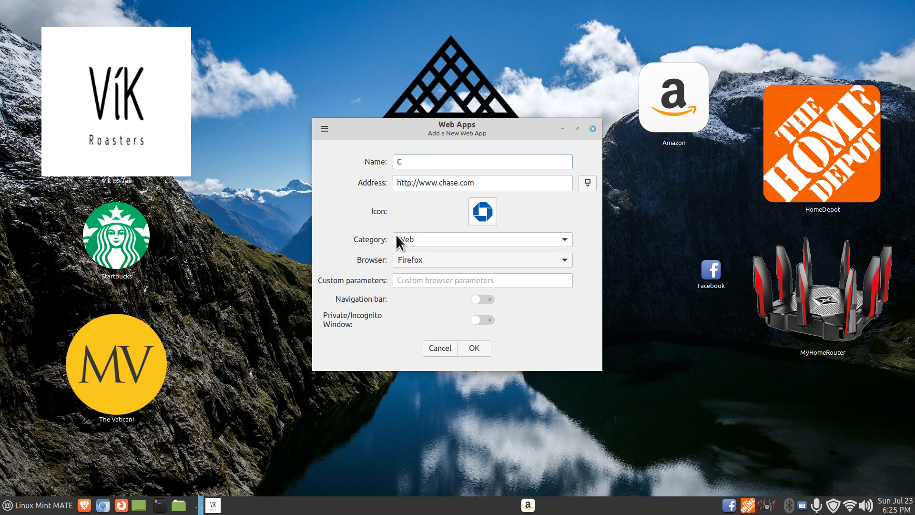
{"action": "type", "text": "hase"}
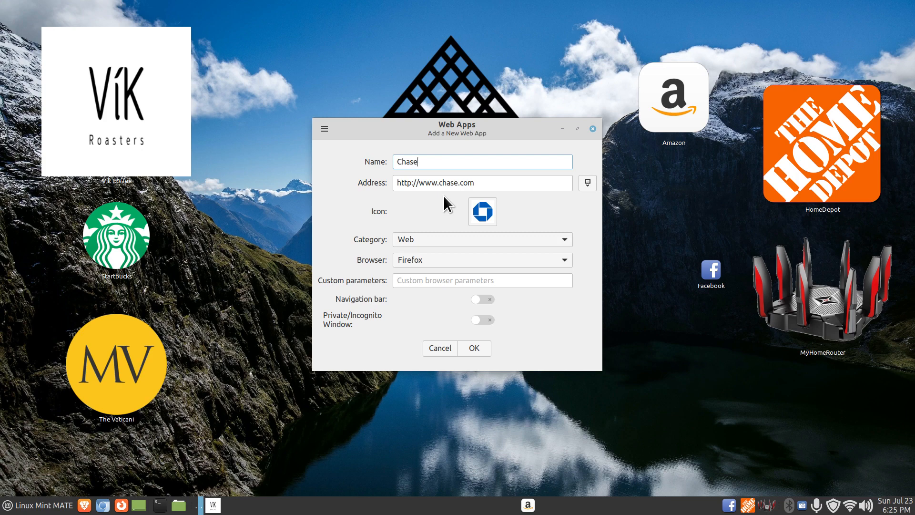
Set the Chase web app's browser to Brave Browser and save the app.
{"action": "left_click", "coordinate": [422, 258]}
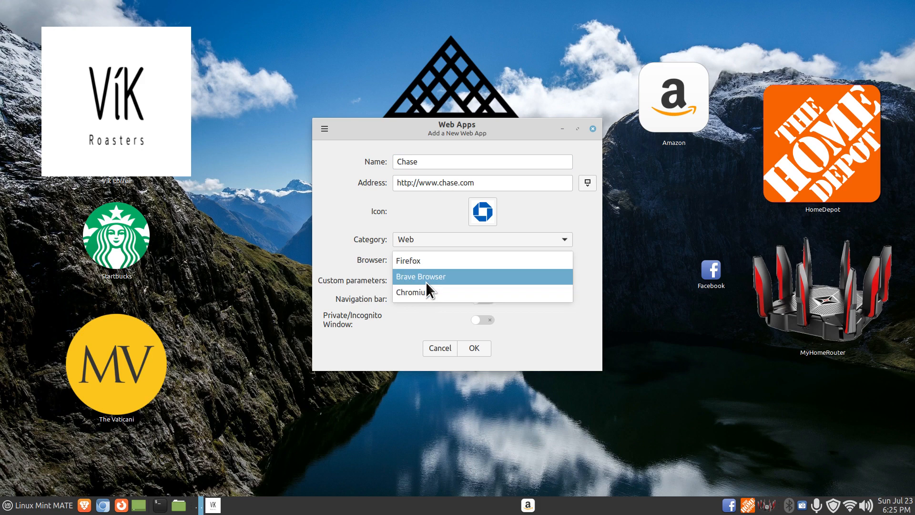
{"action": "left_click", "coordinate": [425, 280]}
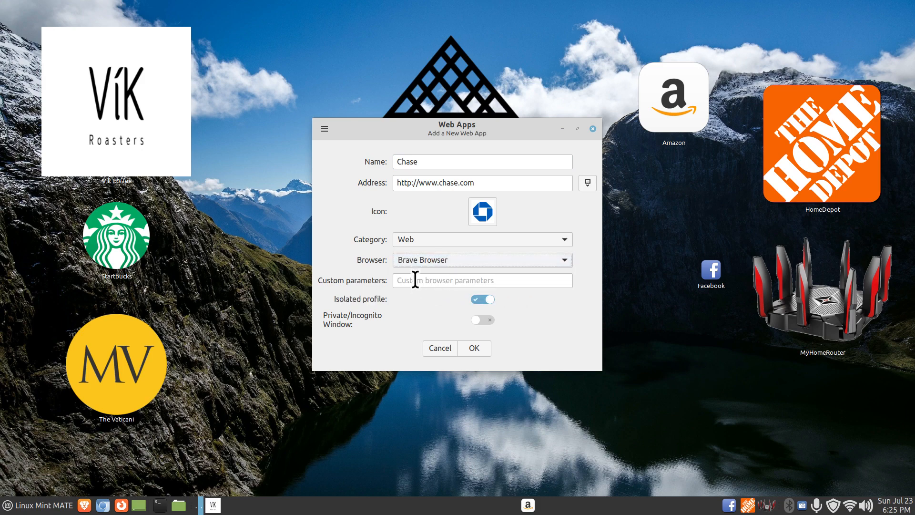
{"action": "left_click", "coordinate": [480, 348]}
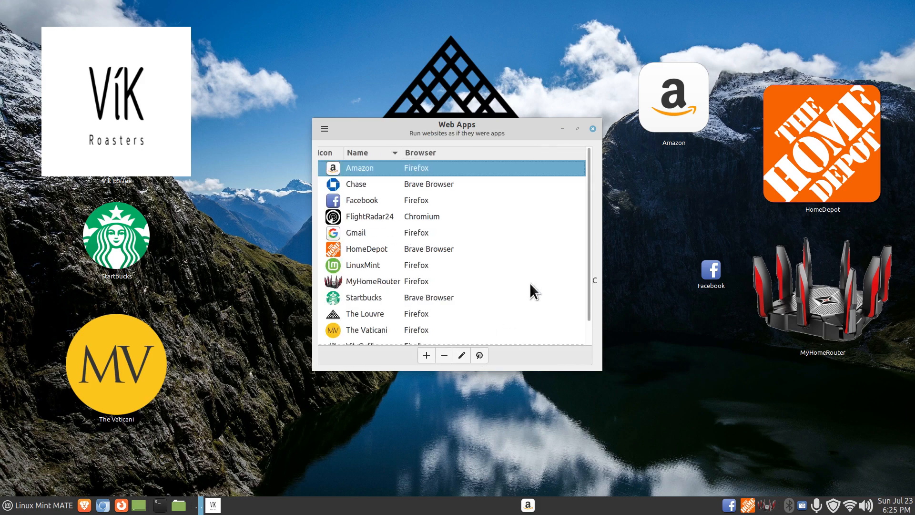
Launch the Chase web app and switch its window between maximized and normal size, ending at normal size.
{"action": "left_click", "coordinate": [339, 184]}
{"action": "double_click", "coordinate": [339, 184]}
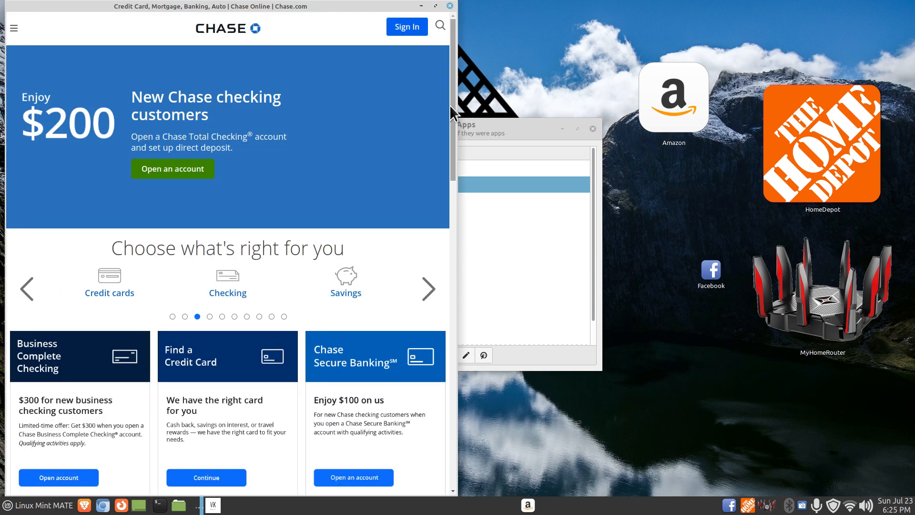
{"action": "left_click", "coordinate": [436, 5]}
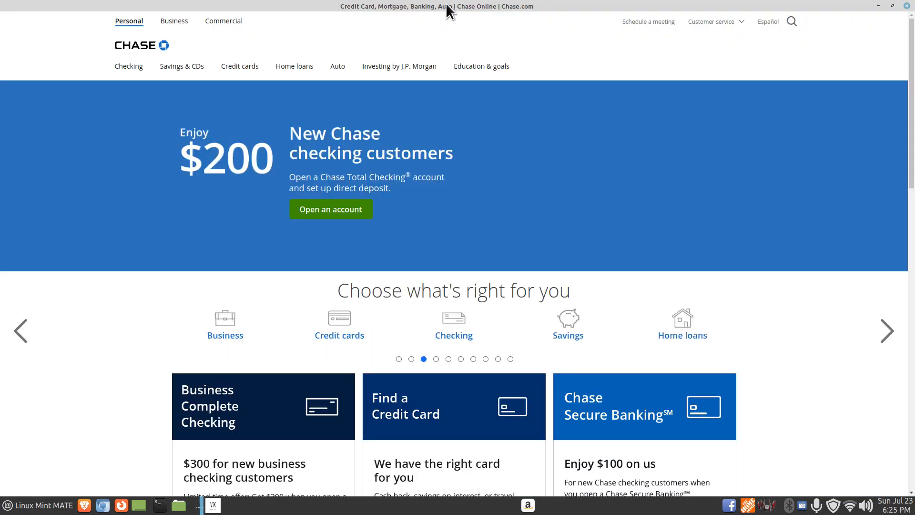
{"action": "double_click", "coordinate": [845, 5]}
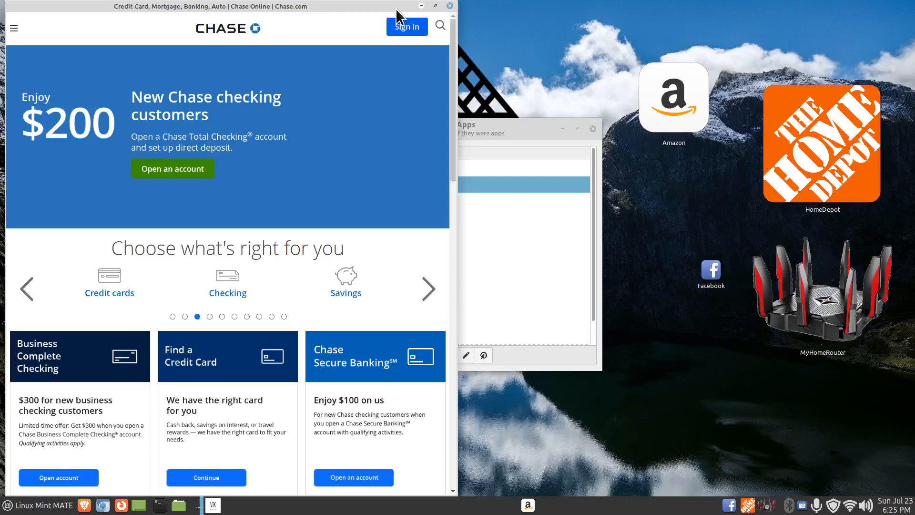
{"action": "double_click", "coordinate": [56, 4]}
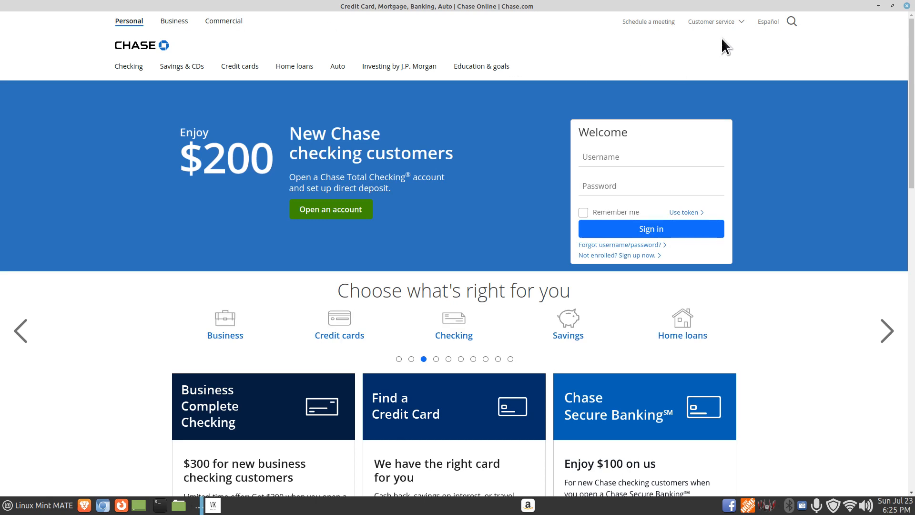
{"action": "left_click", "coordinate": [890, 5]}
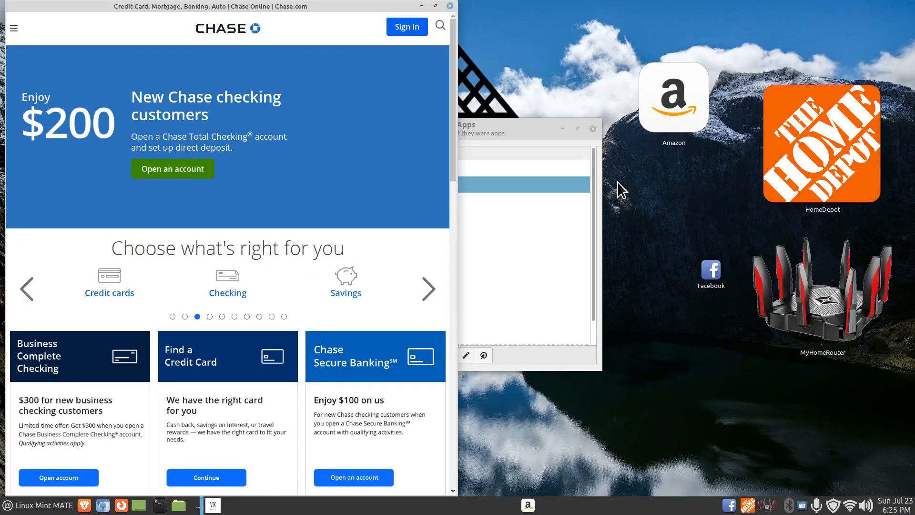
Try different zoom levels on the Chase page, from 25% up to 133%, ending at 110%.
{"action": "scroll", "coordinate": [353, 242], "scroll_direction": "down", "scroll_amount": 7}
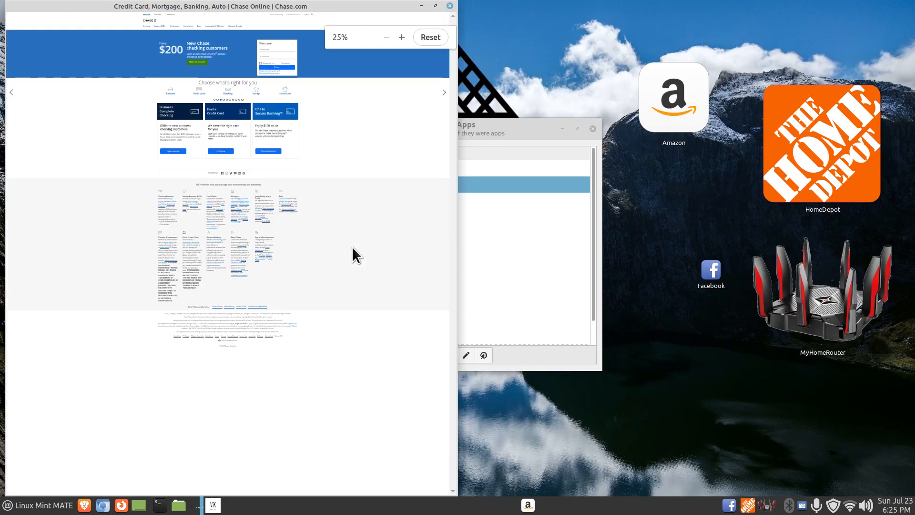
{"action": "scroll", "coordinate": [352, 247], "scroll_direction": "up", "scroll_amount": 3}
{"action": "scroll", "coordinate": [351, 247], "scroll_direction": "down", "scroll_amount": 3}
{"action": "scroll", "coordinate": [400, 224], "scroll_direction": "up", "scroll_amount": 12}
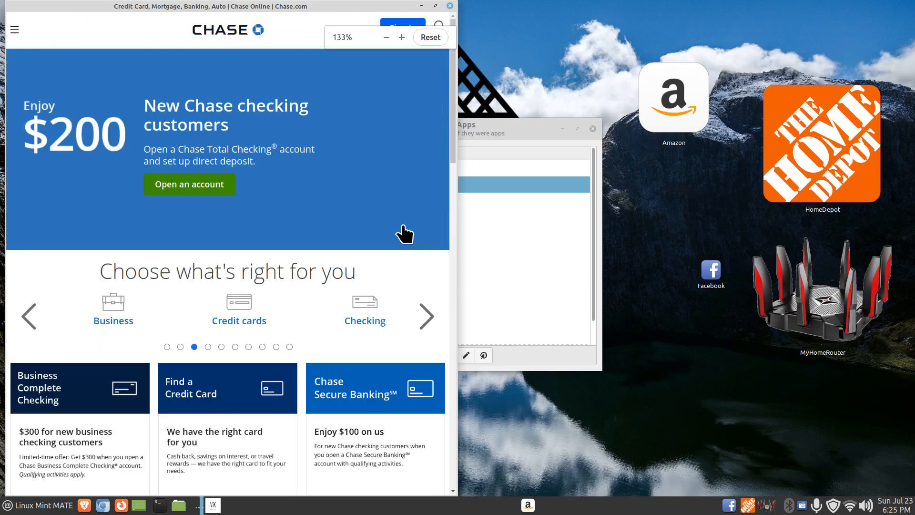
{"action": "scroll", "coordinate": [405, 224], "scroll_direction": "down", "scroll_amount": 4}
{"action": "scroll", "coordinate": [406, 233], "scroll_direction": "down", "scroll_amount": 5}
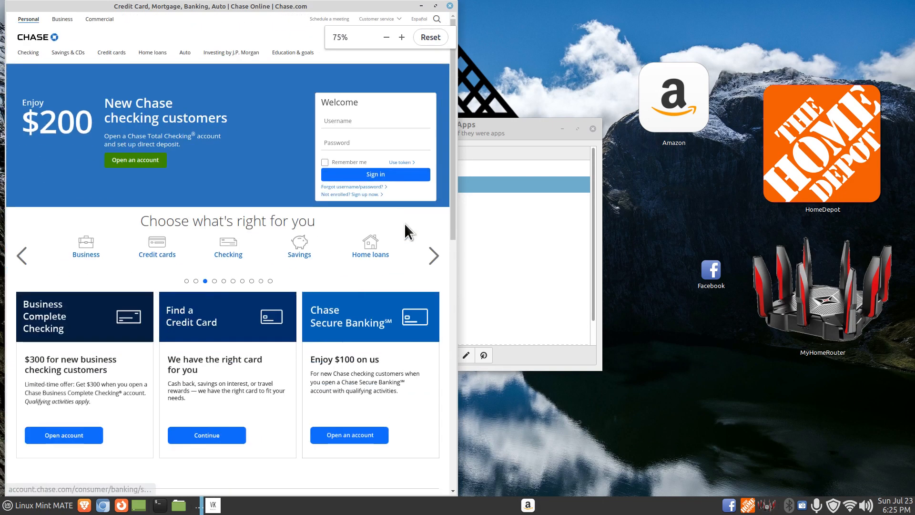
{"action": "scroll", "coordinate": [406, 233], "scroll_direction": "up", "scroll_amount": 4}
{"action": "scroll", "coordinate": [406, 232], "scroll_direction": "down", "scroll_amount": 1}
{"action": "scroll", "coordinate": [406, 233], "scroll_direction": "up", "scroll_amount": 1}
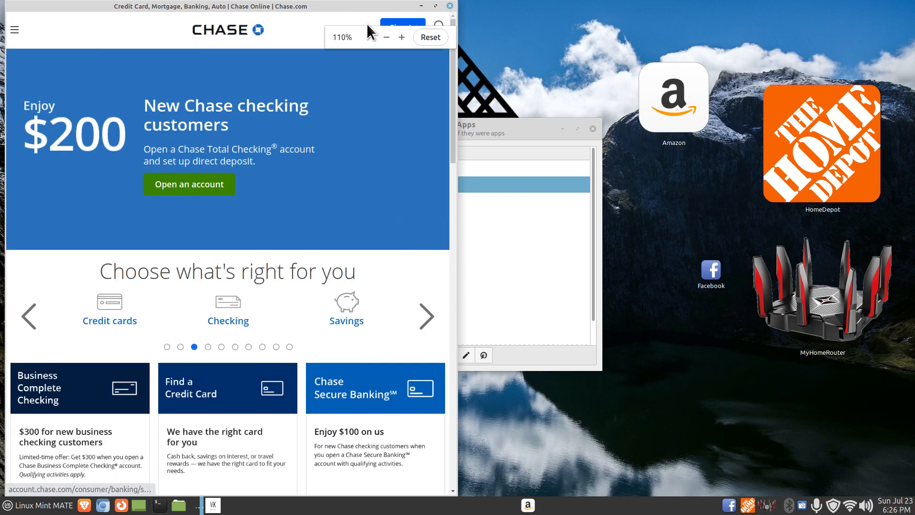
Maximize the Chase window, close it, and relaunch the Chase web app to check how it opens before closing it again.
{"action": "double_click", "coordinate": [367, 6]}
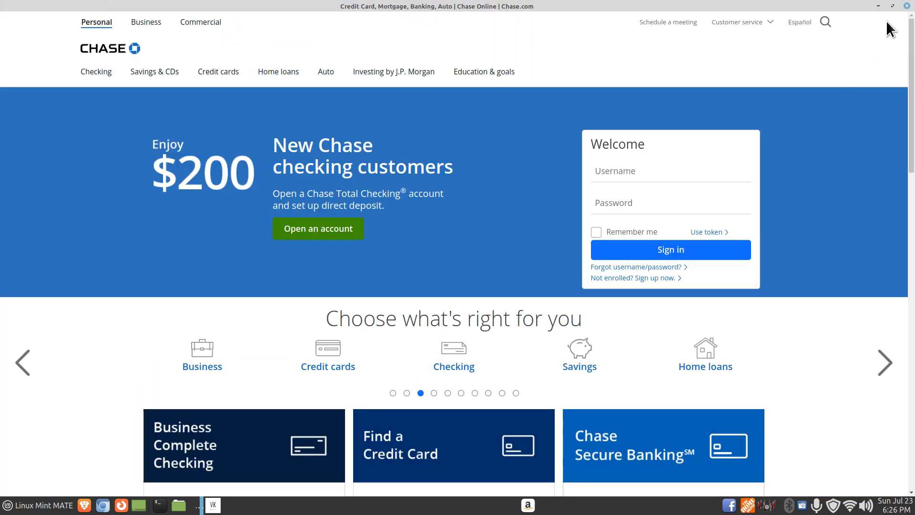
{"action": "left_click", "coordinate": [907, 6]}
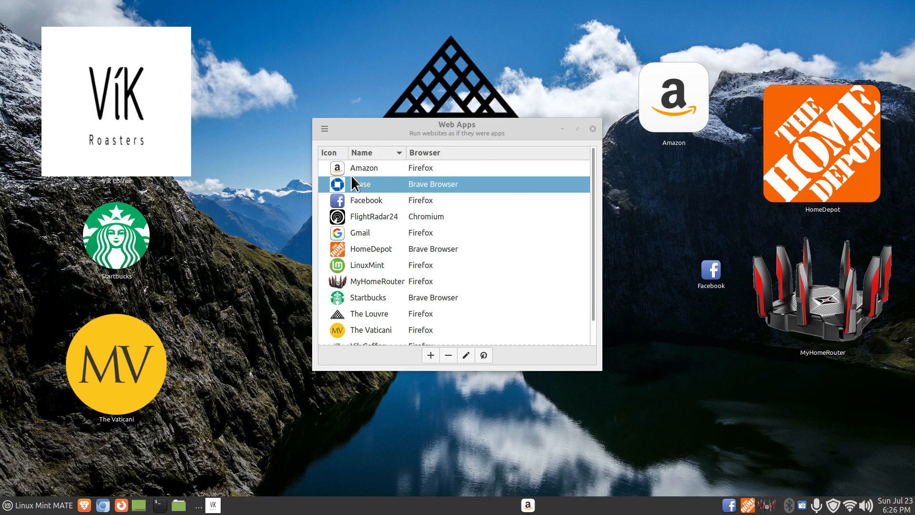
{"action": "double_click", "coordinate": [338, 185]}
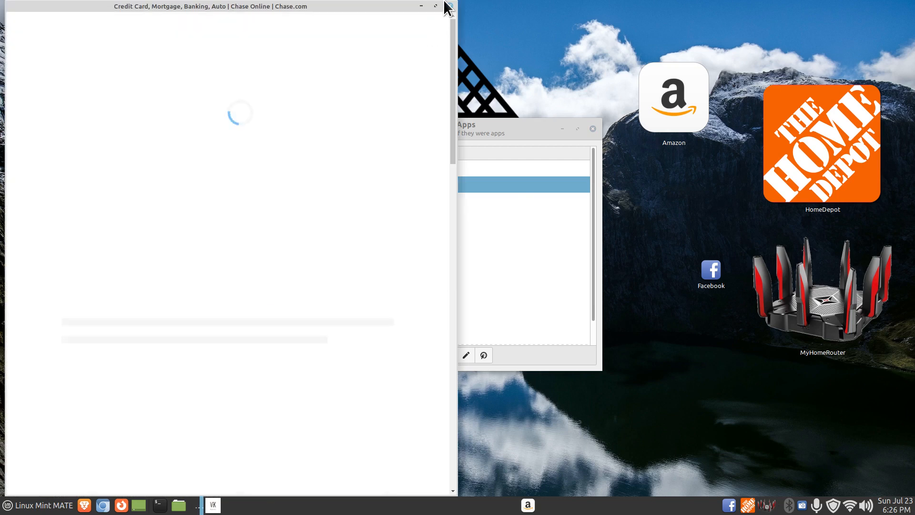
{"action": "left_click", "coordinate": [448, 7]}
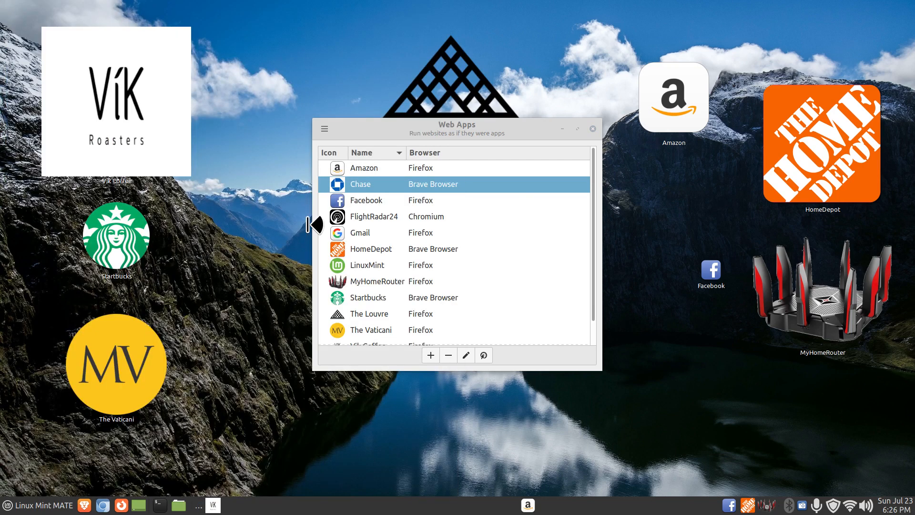
Search the installed applications for chase, place Chase shortcuts on the desktop and panel, and test the panel one.
{"action": "left_click", "coordinate": [34, 511]}
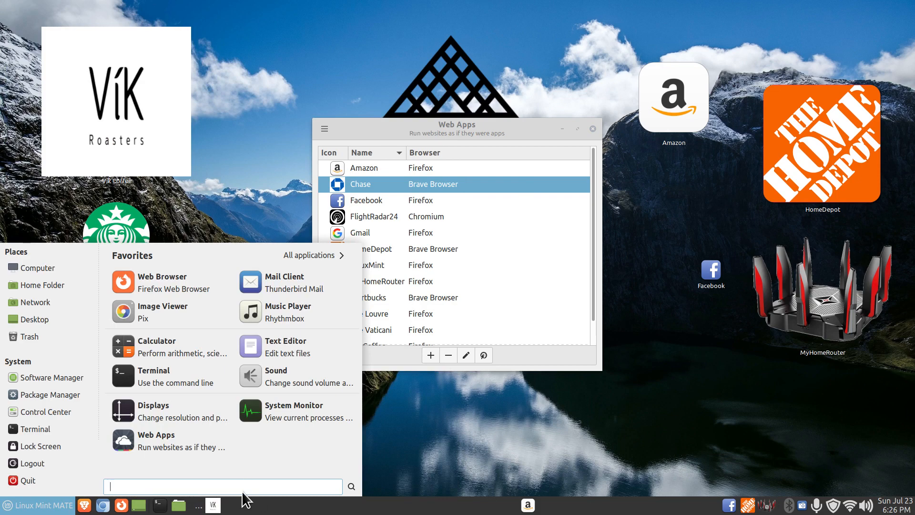
{"action": "type", "text": "chase"}
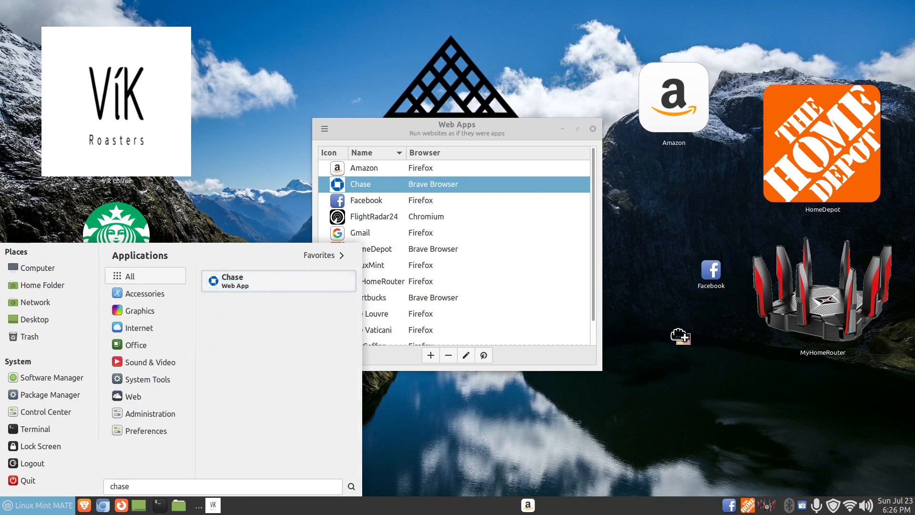
{"action": "left_click", "coordinate": [593, 129]}
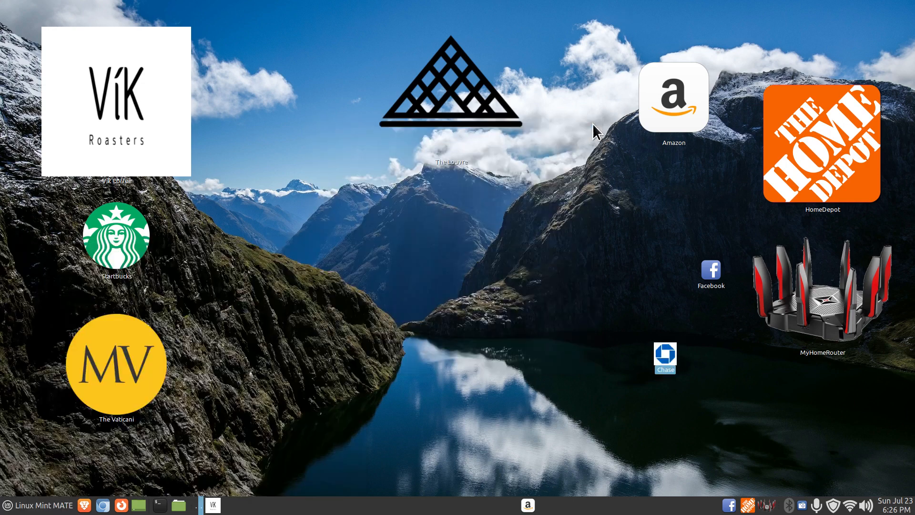
{"action": "left_click_drag", "start_coordinate": [666, 348], "coordinate": [666, 500]}
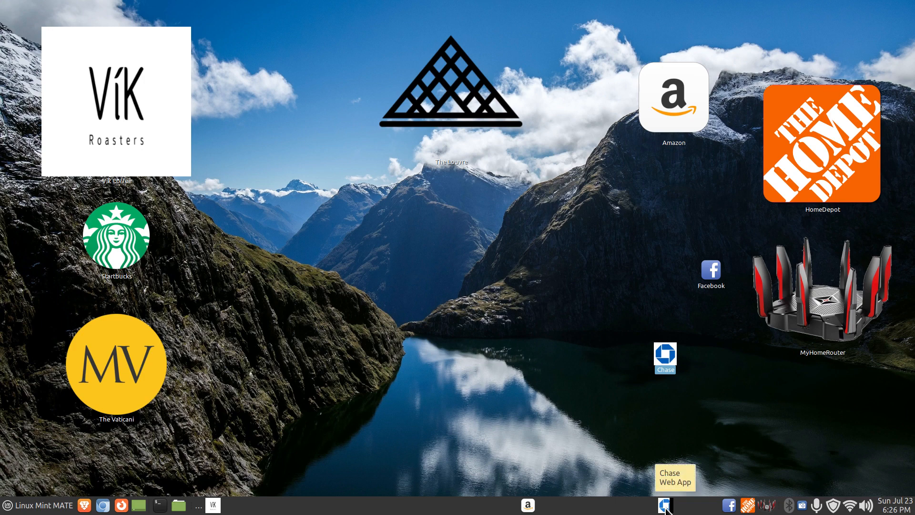
{"action": "left_click", "coordinate": [664, 505]}
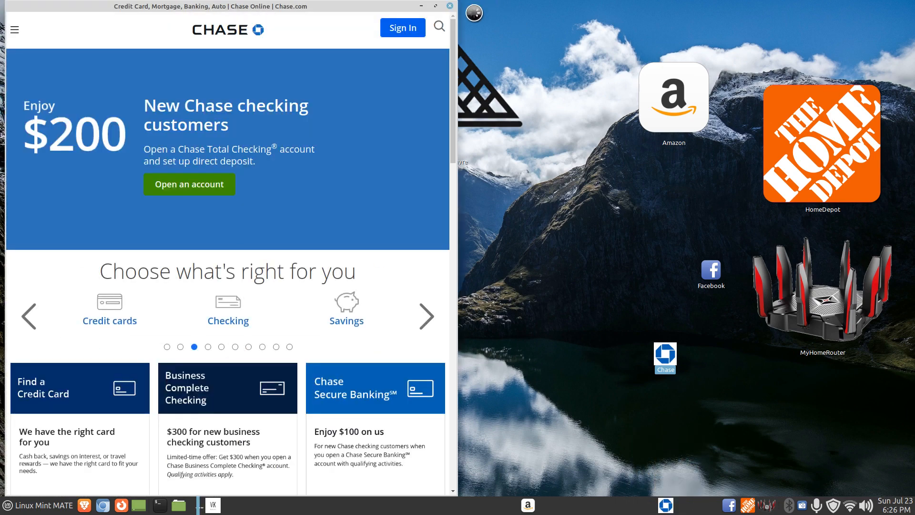
{"action": "left_click", "coordinate": [449, 5]}
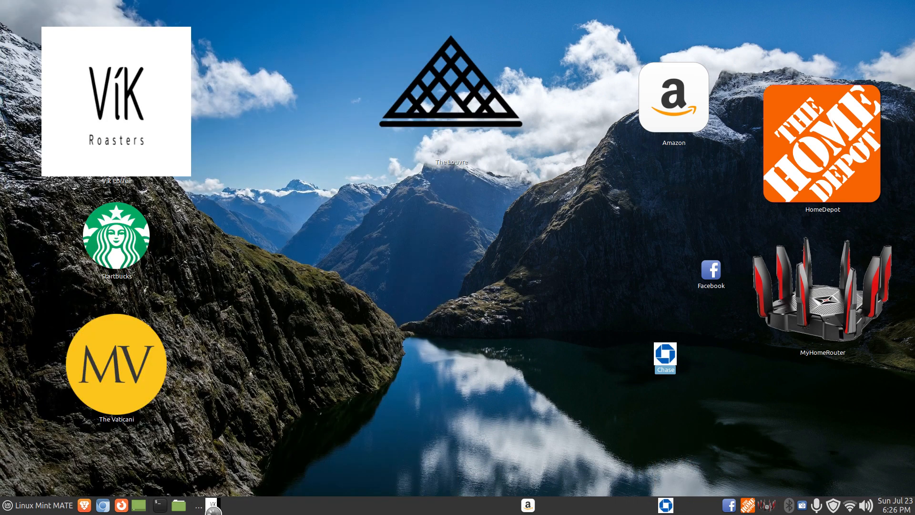
Reopen the Web Apps manager, set the Chase app's custom parameters to --start-maximized, save it and close the manager.
{"action": "left_click", "coordinate": [19, 506]}
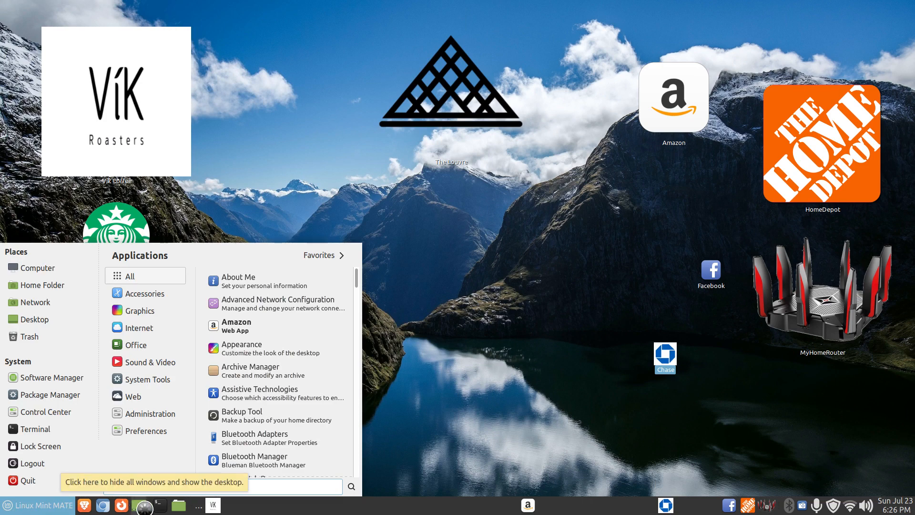
{"action": "left_click", "coordinate": [331, 255]}
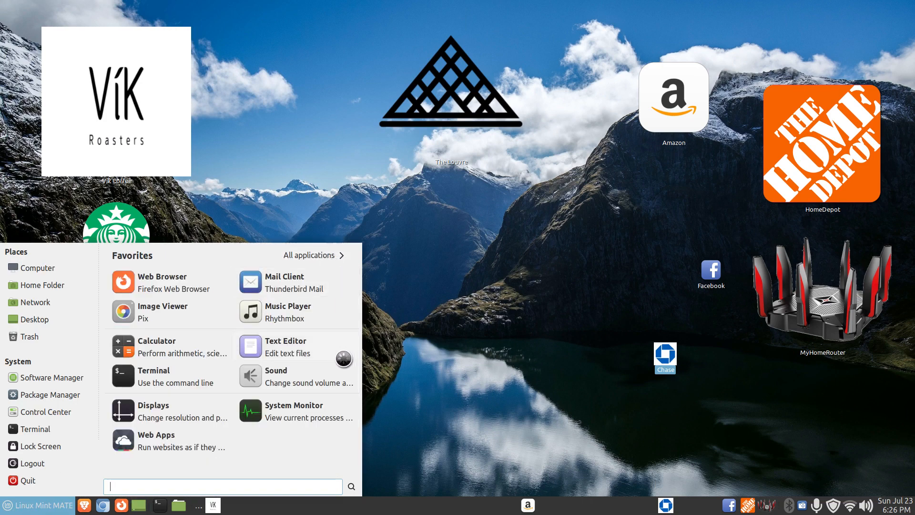
{"action": "left_click", "coordinate": [160, 435]}
{"action": "left_click", "coordinate": [451, 188]}
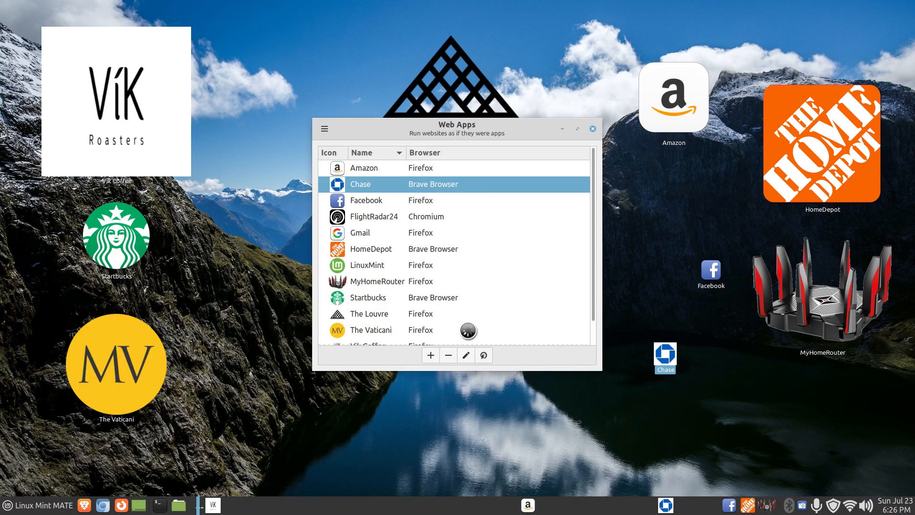
{"action": "left_click", "coordinate": [466, 355]}
{"action": "left_click", "coordinate": [429, 270]}
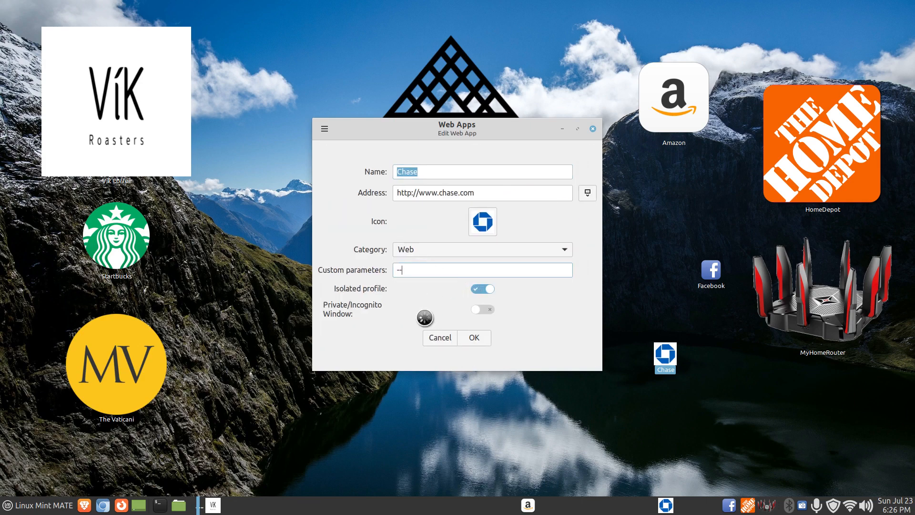
{"action": "type", "text": "--start-maximized"}
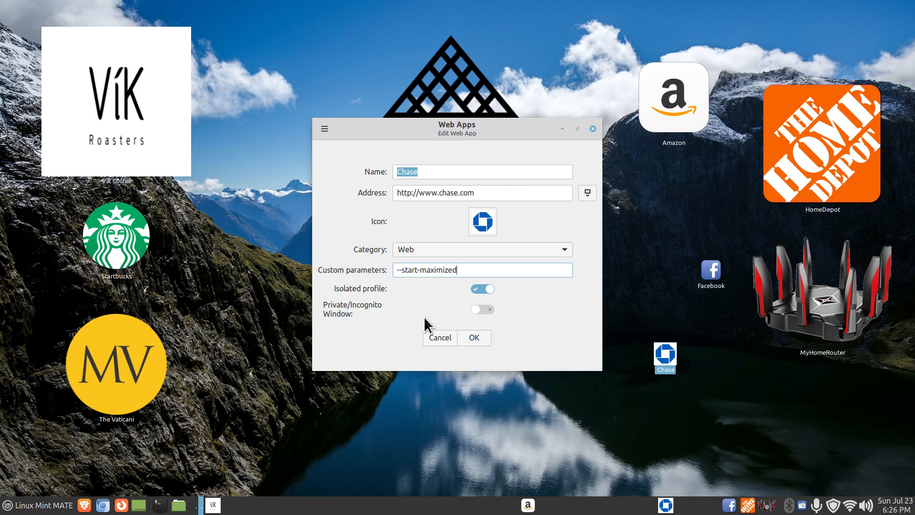
{"action": "left_click", "coordinate": [479, 337]}
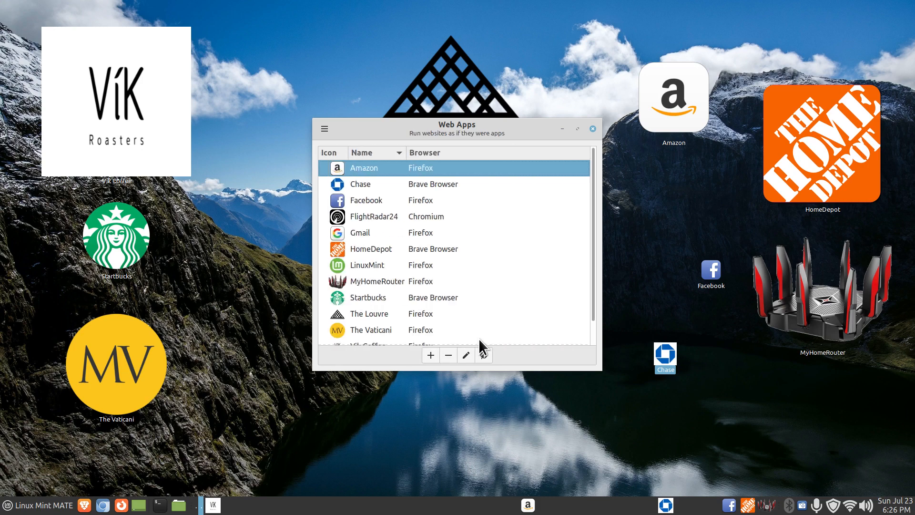
{"action": "left_click", "coordinate": [592, 129]}
Test-launch Chase from its old desktop shortcut, close it, and remove the Chase shortcuts from the desktop and panel.
{"action": "double_click", "coordinate": [664, 354]}
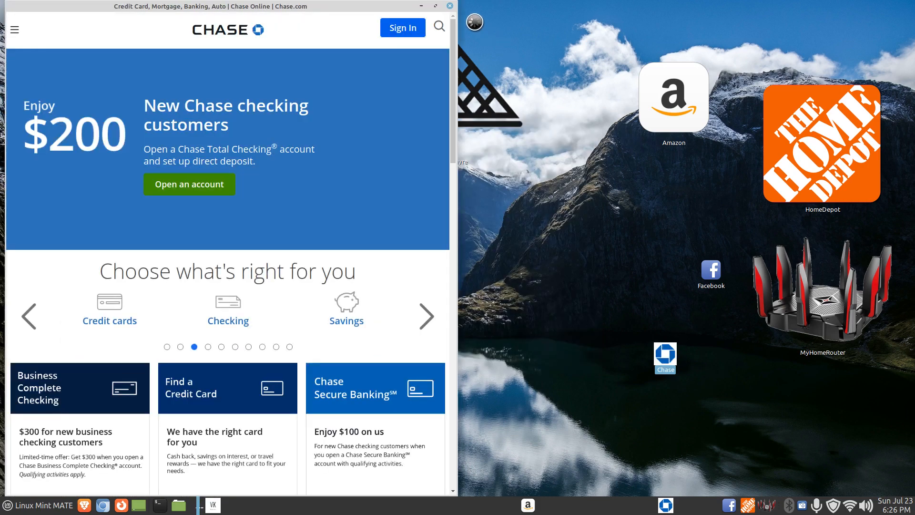
{"action": "left_click", "coordinate": [449, 6]}
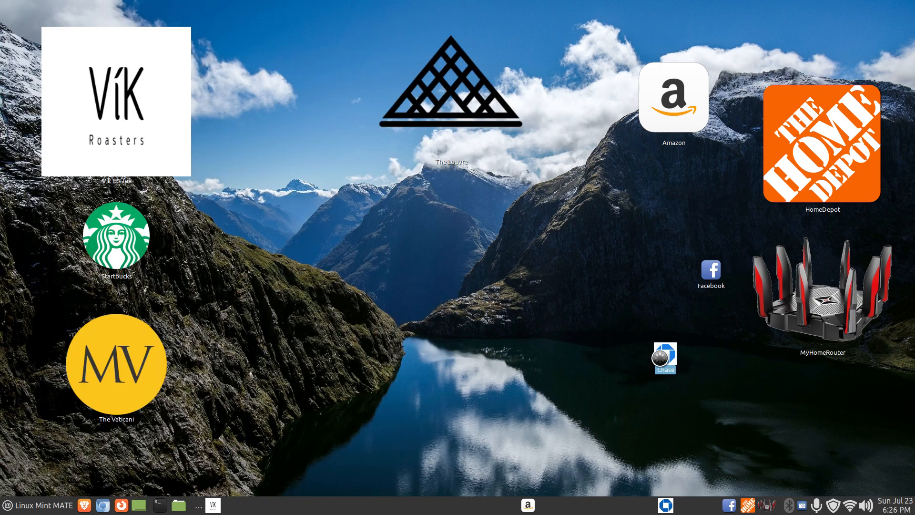
{"action": "left_click_drag", "start_coordinate": [715, 338], "coordinate": [618, 408]}
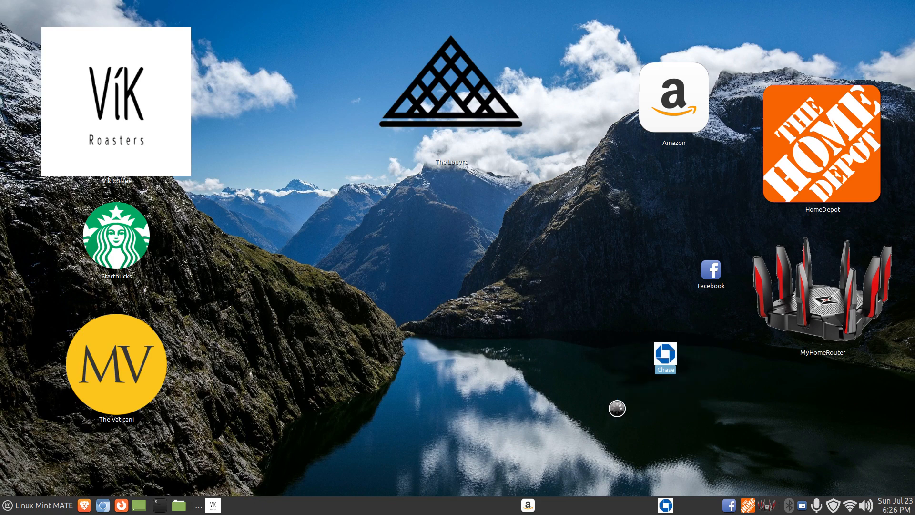
{"action": "key", "text": "Delete"}
{"action": "right_click", "coordinate": [666, 505]}
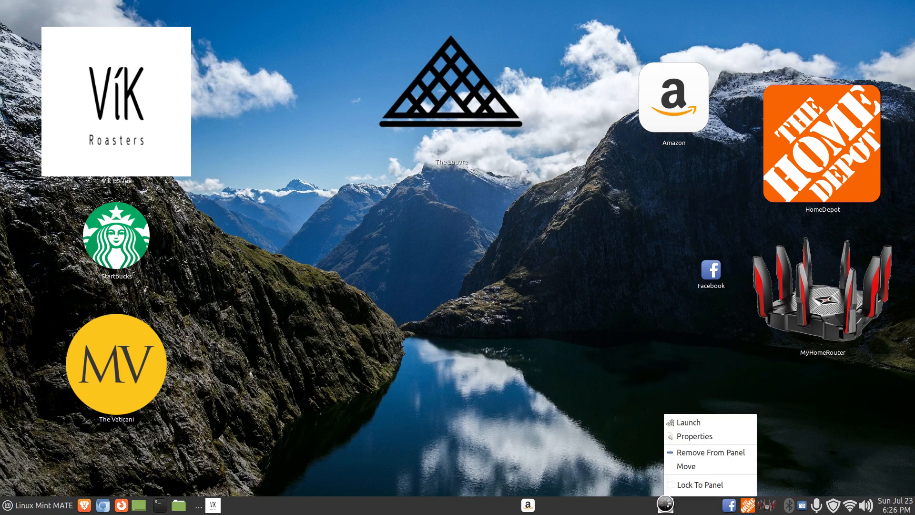
{"action": "left_click", "coordinate": [716, 450]}
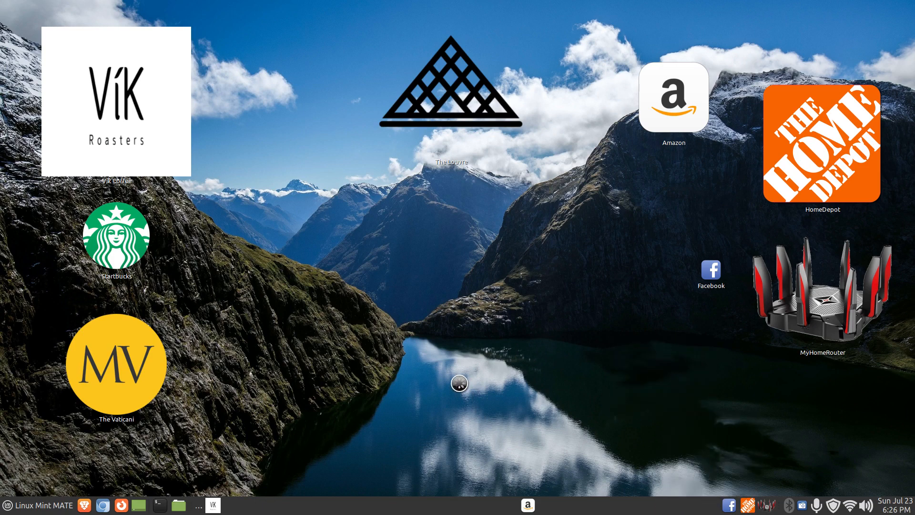
{"action": "left_click", "coordinate": [38, 507]}
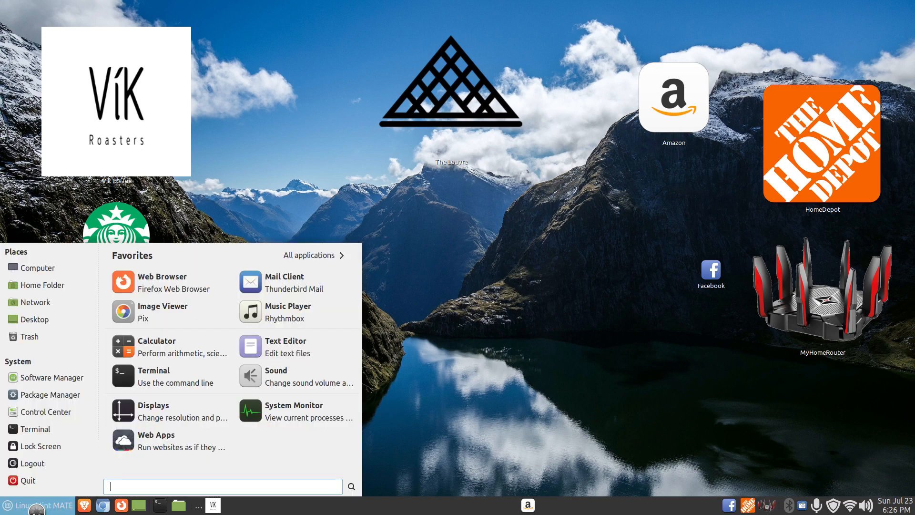
{"action": "left_click", "coordinate": [149, 444]}
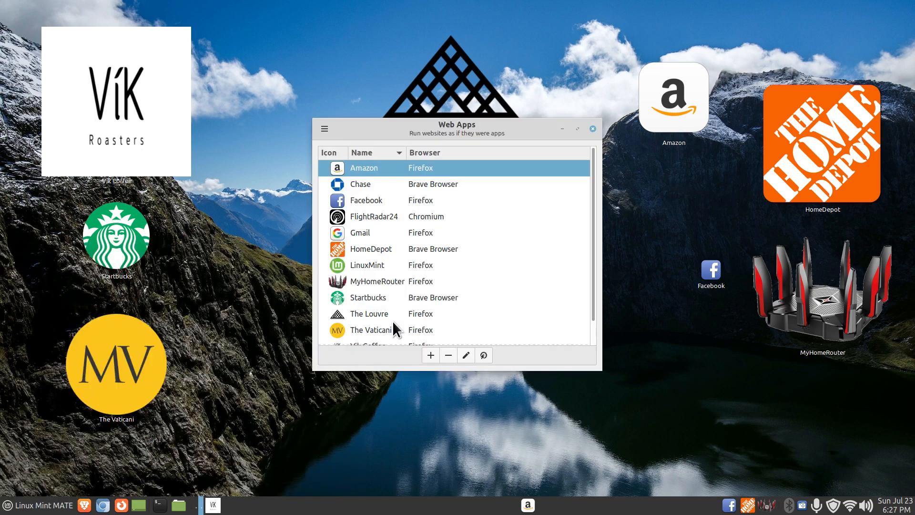
{"action": "left_click", "coordinate": [593, 129]}
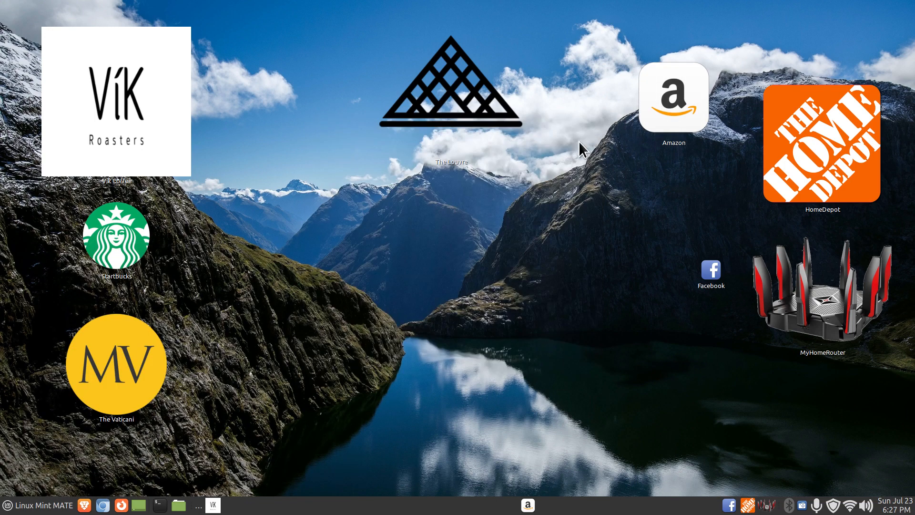
Search all applications for cha and place a new Chase web app shortcut on the desktop, near its middle.
{"action": "left_click", "coordinate": [44, 508]}
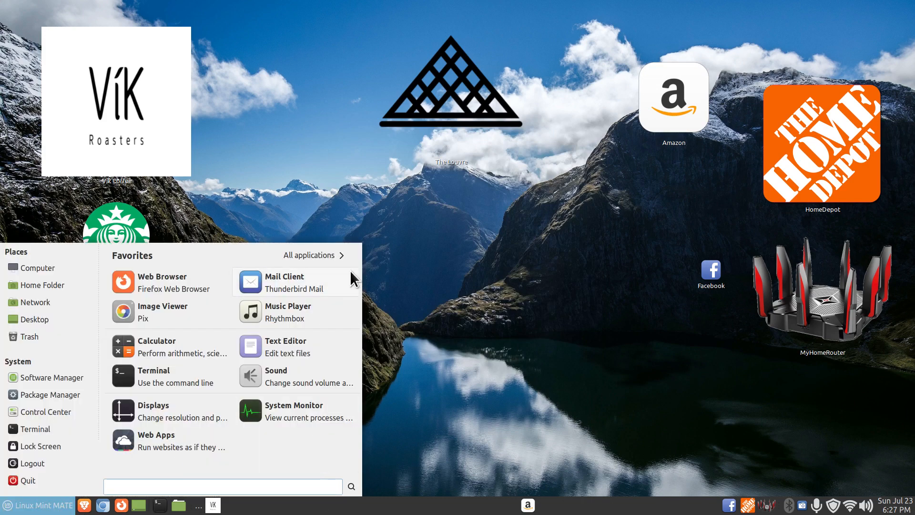
{"action": "left_click", "coordinate": [342, 255]}
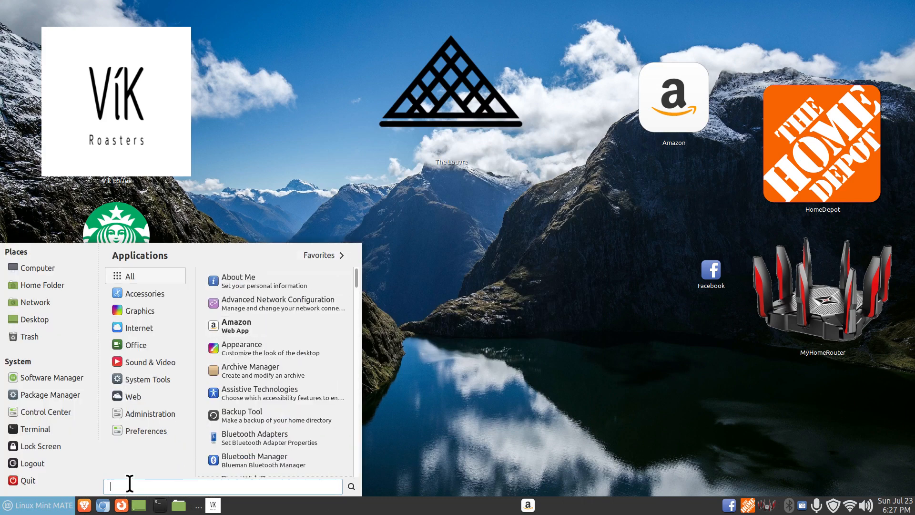
{"action": "type", "text": "cha"}
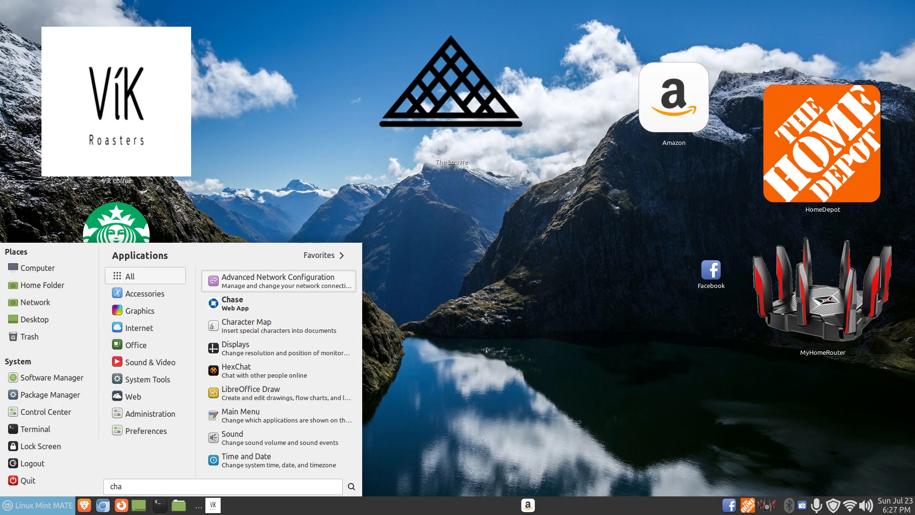
{"action": "left_click_drag", "start_coordinate": [221, 299], "coordinate": [511, 286]}
{"action": "left_click", "coordinate": [562, 363]}
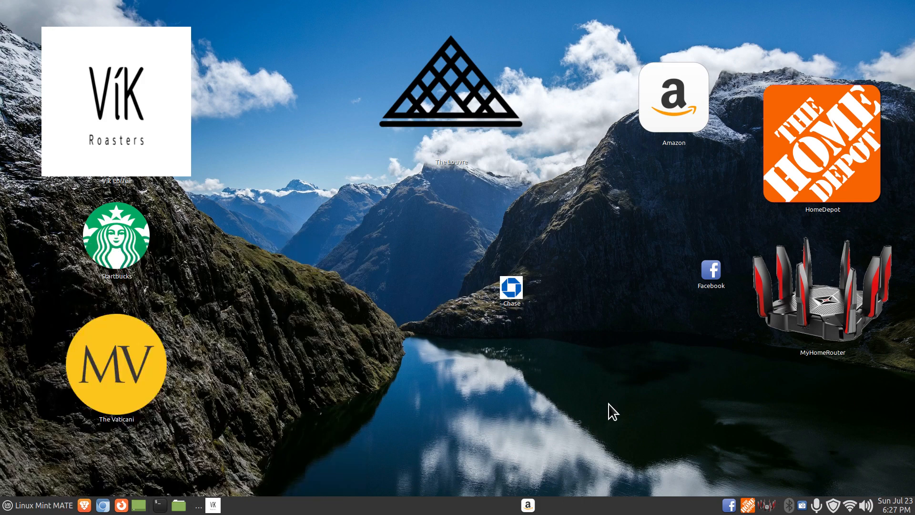
Launch Chase from its new desktop shortcut to check its starting window size, and close the window.
{"action": "double_click", "coordinate": [517, 289]}
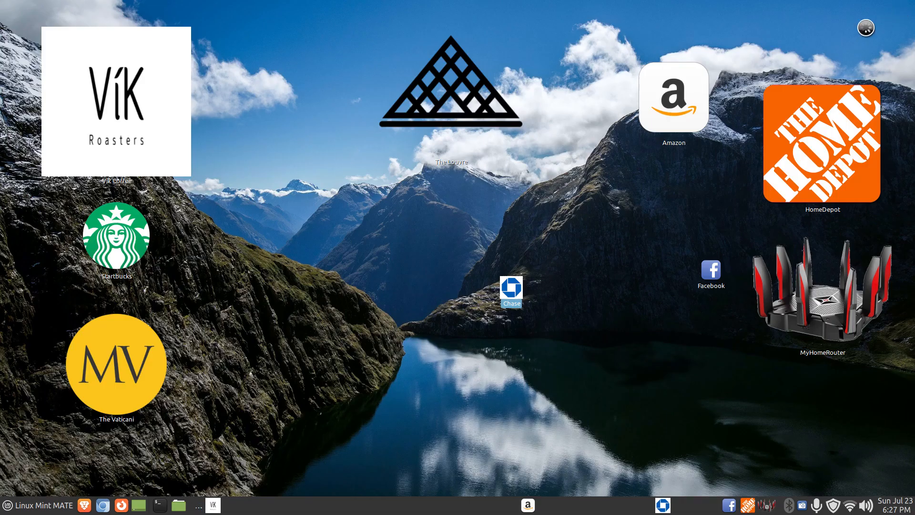
{"action": "left_click", "coordinate": [906, 6]}
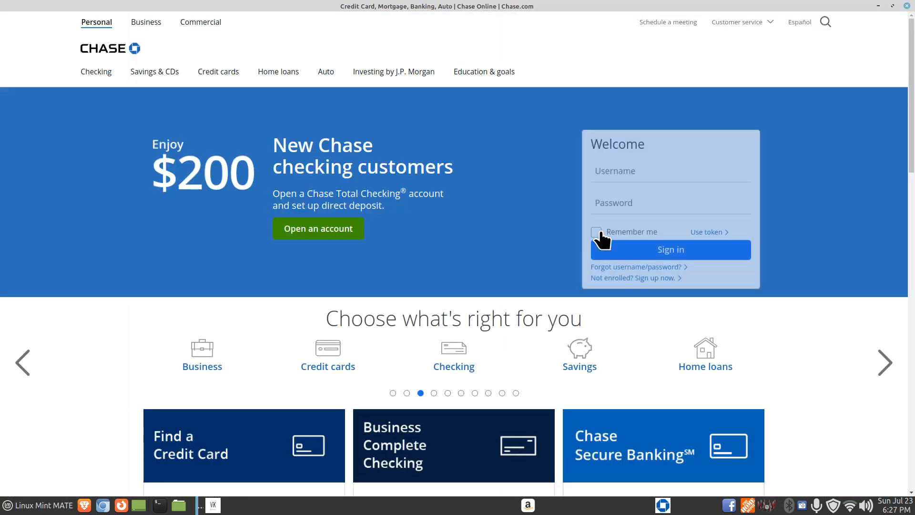
Close the Chase web app at 25% zoom, reopen it, enlarge the page to 140%, and close it again.
{"action": "scroll", "coordinate": [615, 233], "scroll_direction": "down", "scroll_amount": 7}
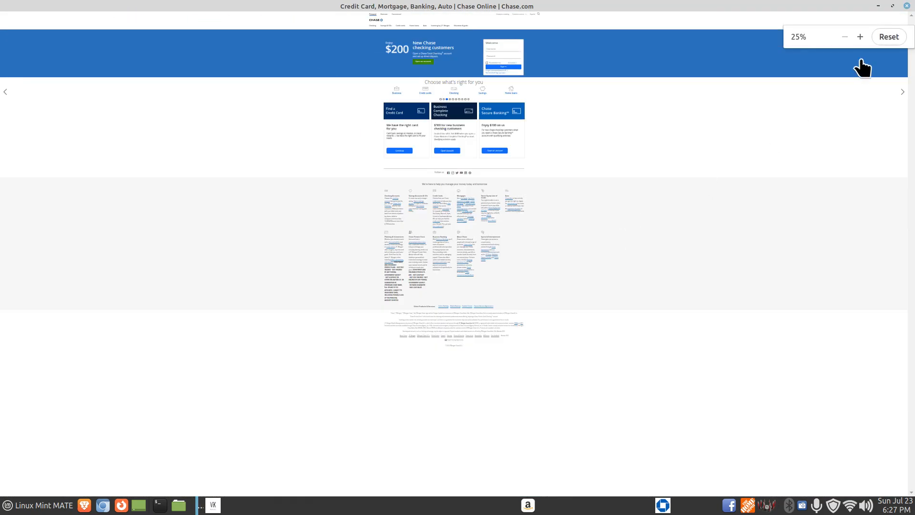
{"action": "left_click", "coordinate": [907, 6]}
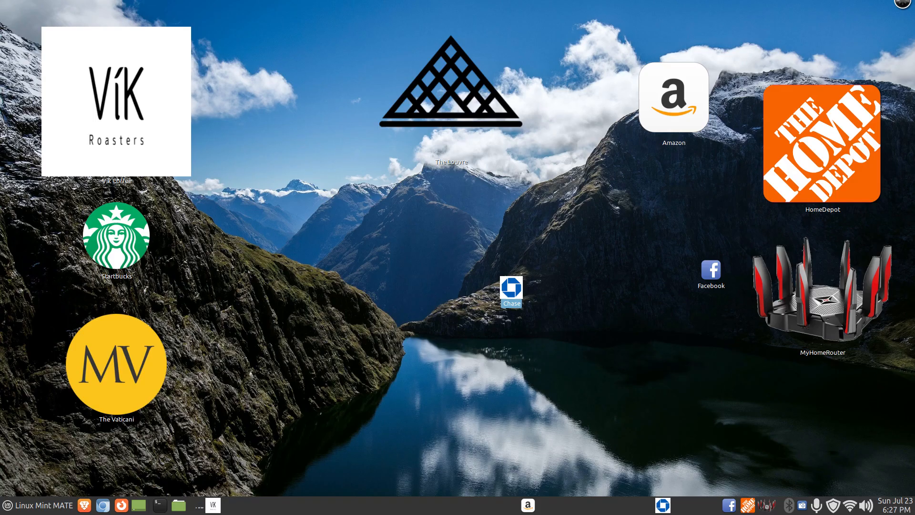
{"action": "left_click", "coordinate": [657, 504]}
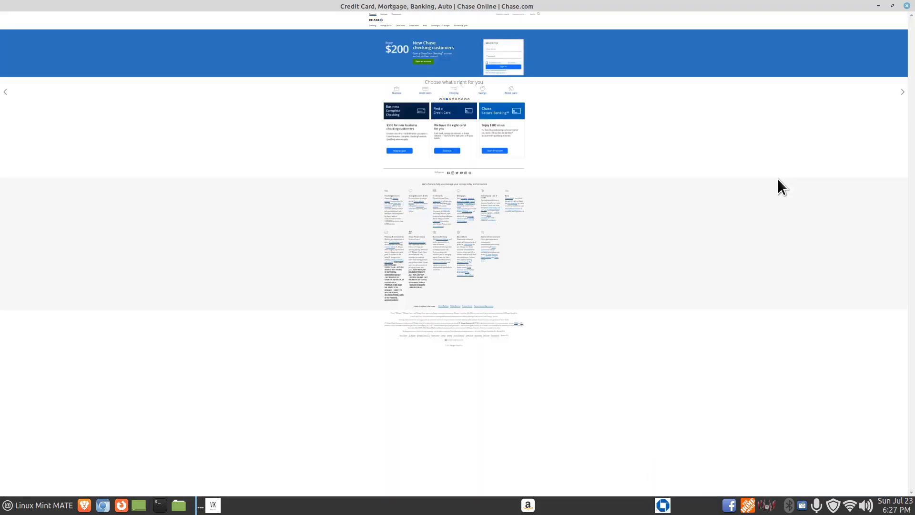
{"action": "key", "text": "ctrl+plus"}
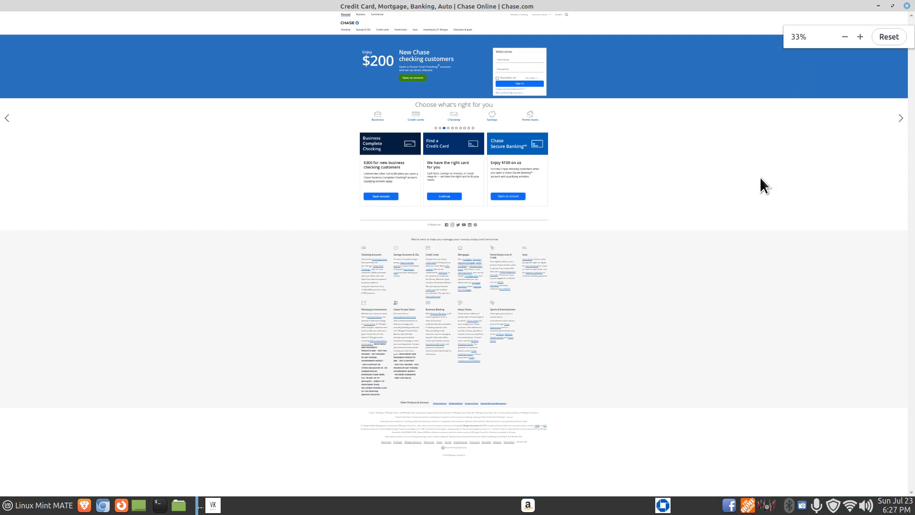
{"action": "scroll", "coordinate": [760, 177], "scroll_direction": "up", "scroll_amount": 9}
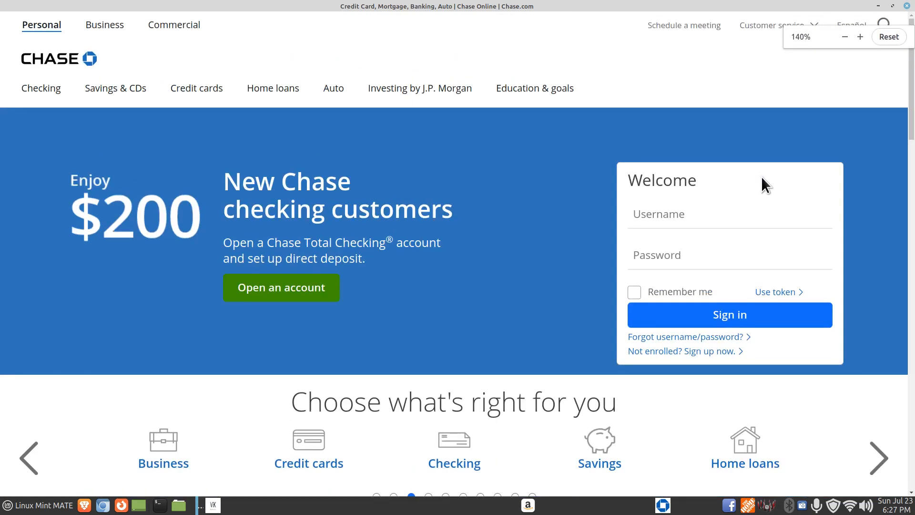
{"action": "left_click", "coordinate": [907, 6]}
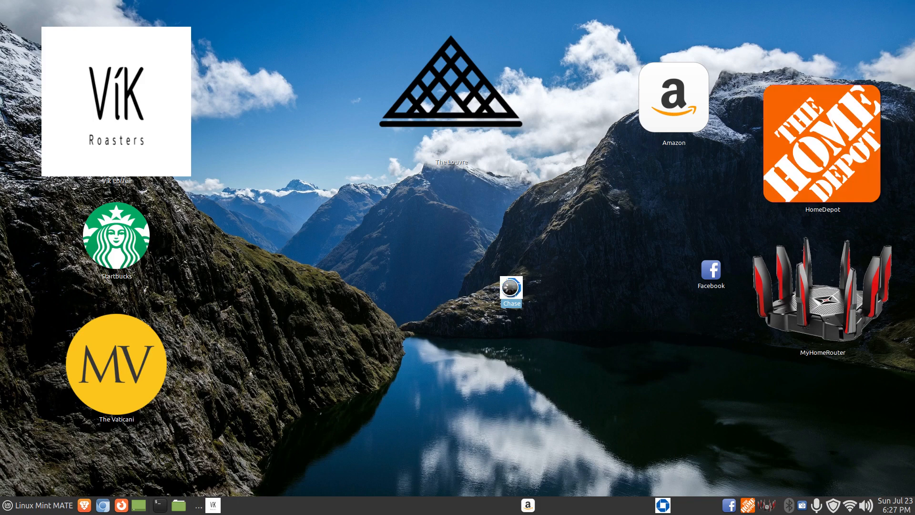
Enlarge the Chase desktop icon and place it below the Facebook icon.
{"action": "right_click", "coordinate": [510, 288]}
{"action": "left_click", "coordinate": [568, 216]}
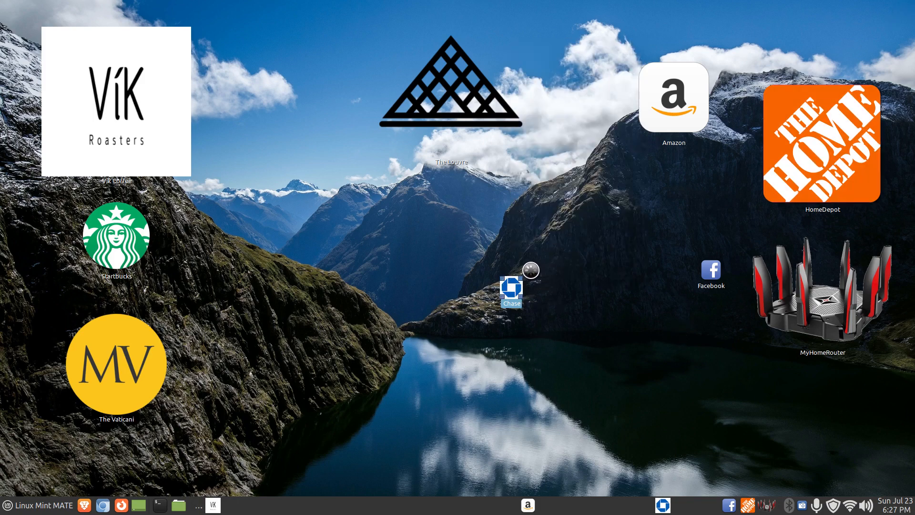
{"action": "left_click_drag", "start_coordinate": [520, 275], "coordinate": [546, 243]}
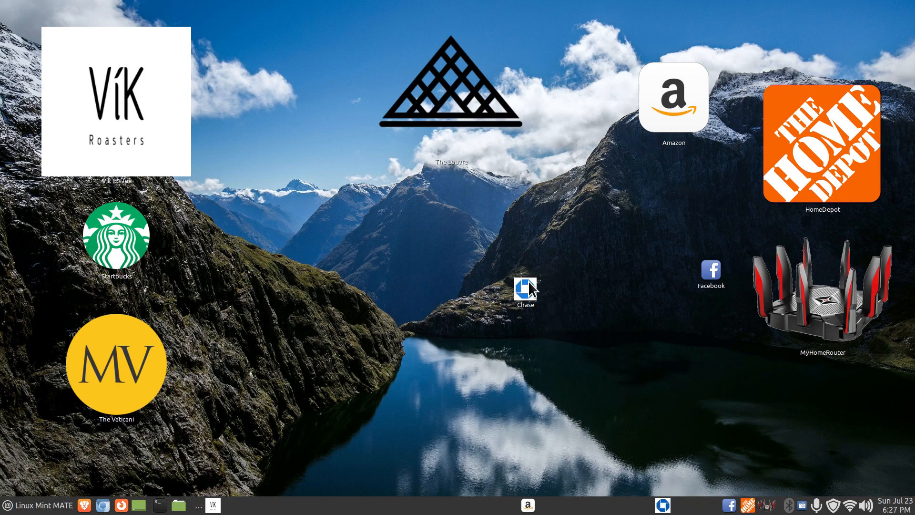
{"action": "right_click", "coordinate": [531, 300]}
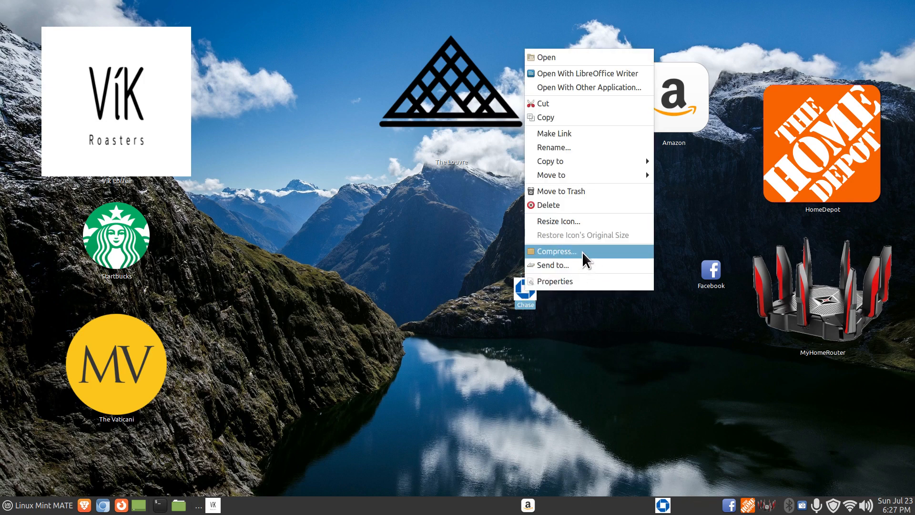
{"action": "left_click", "coordinate": [583, 221]}
{"action": "left_click_drag", "start_coordinate": [535, 279], "coordinate": [723, 133]}
{"action": "left_click_drag", "start_coordinate": [614, 170], "coordinate": [475, 258]}
{"action": "left_click_drag", "start_coordinate": [525, 217], "coordinate": [453, 345]}
{"action": "left_click_drag", "start_coordinate": [398, 375], "coordinate": [709, 370]}
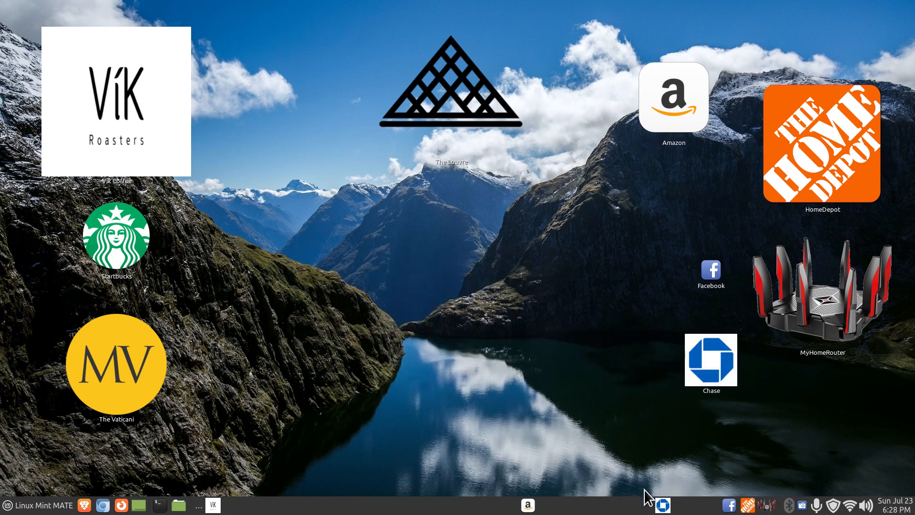
Rearrange the panel launchers so Chase sits beside Facebook and Amazon sits beside the Vik Coffee launcher.
{"action": "left_click_drag", "start_coordinate": [662, 507], "coordinate": [708, 507]}
{"action": "left_click_drag", "start_coordinate": [529, 510], "coordinate": [232, 505]}
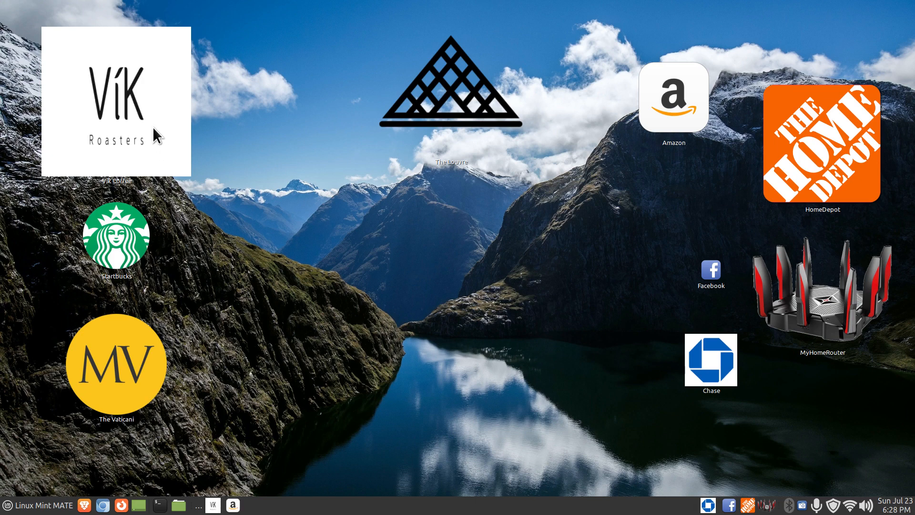
Shrink the Vik Coffee desktop icon to roughly two thirds of its size.
{"action": "left_click", "coordinate": [131, 105]}
{"action": "right_click", "coordinate": [129, 86]}
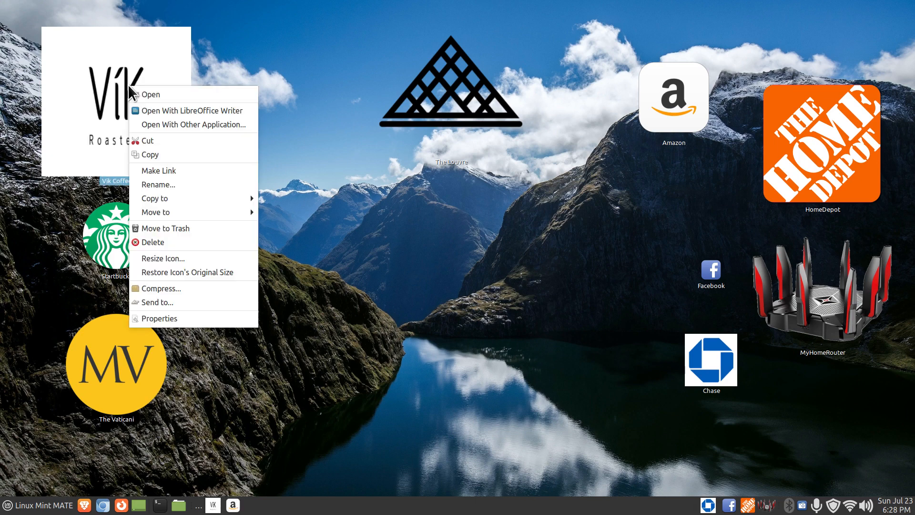
{"action": "left_click", "coordinate": [193, 259]}
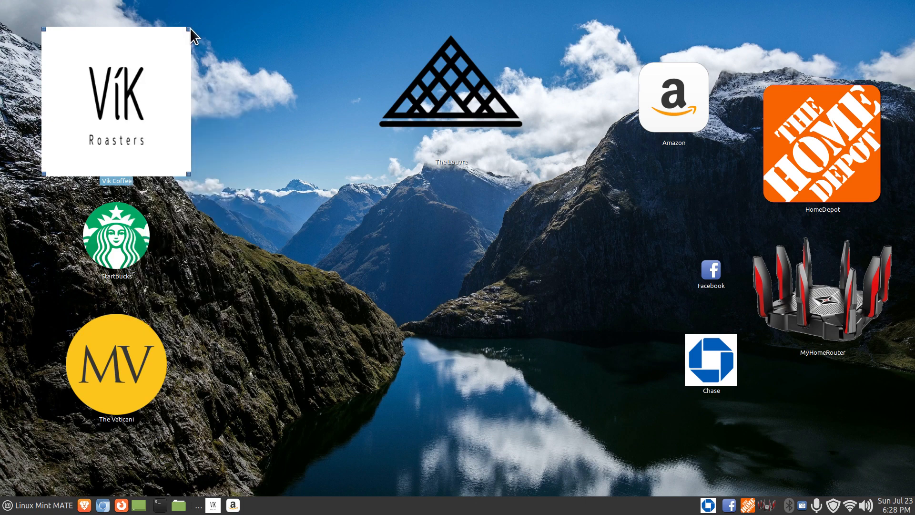
{"action": "left_click_drag", "start_coordinate": [190, 28], "coordinate": [146, 71]}
{"action": "left_click", "coordinate": [219, 162]}
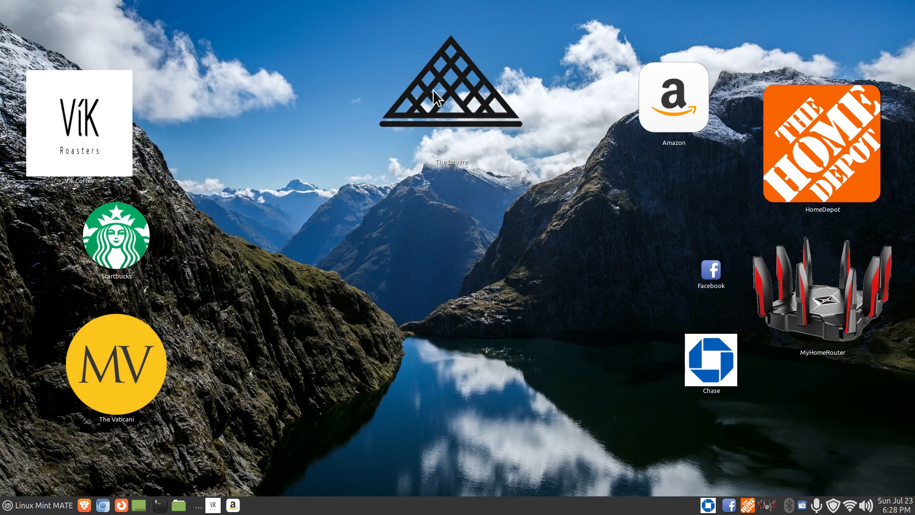
Shrink The Louvre desktop icon and move it beside the Vik Coffee icon.
{"action": "left_click", "coordinate": [448, 70]}
{"action": "right_click", "coordinate": [448, 70]}
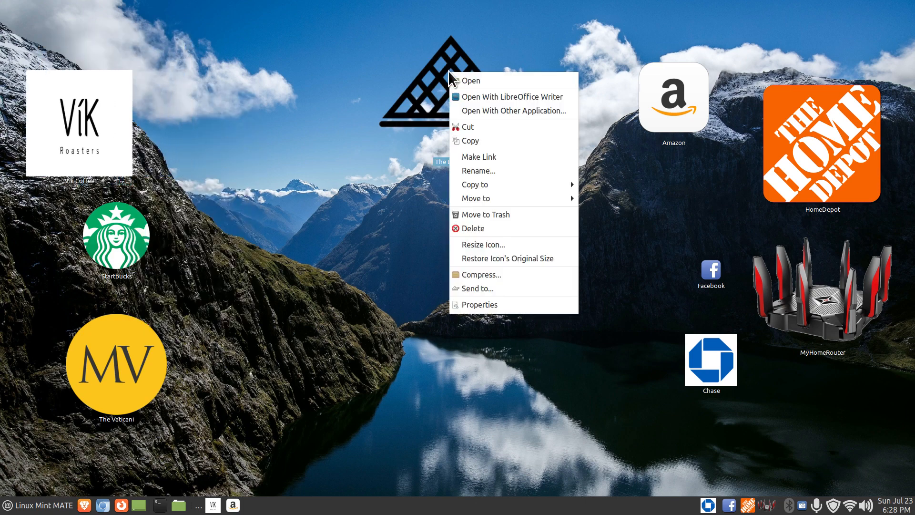
{"action": "left_click", "coordinate": [505, 245]}
{"action": "left_click_drag", "start_coordinate": [524, 7], "coordinate": [486, 73]}
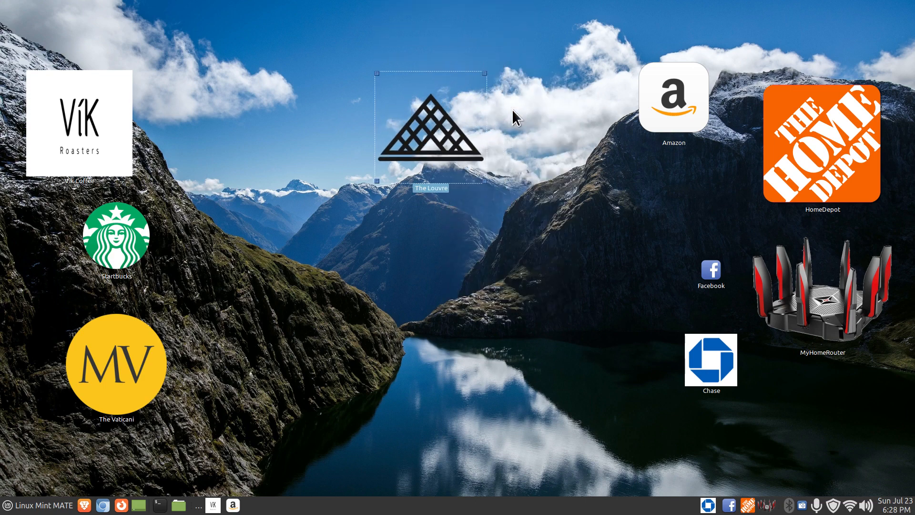
{"action": "left_click_drag", "start_coordinate": [439, 163], "coordinate": [224, 81]}
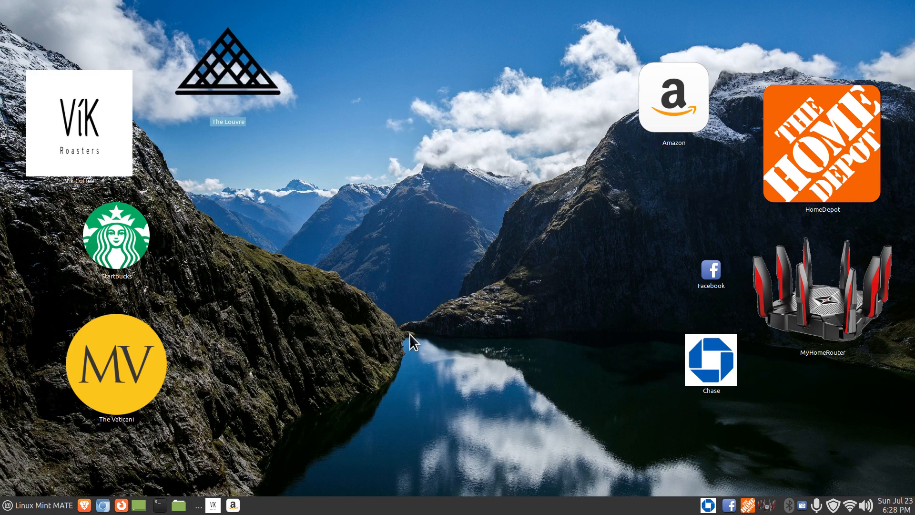
Open the Web Apps manager and review the FlightRadar24 entry's settings without changing them.
{"action": "key", "text": "super"}
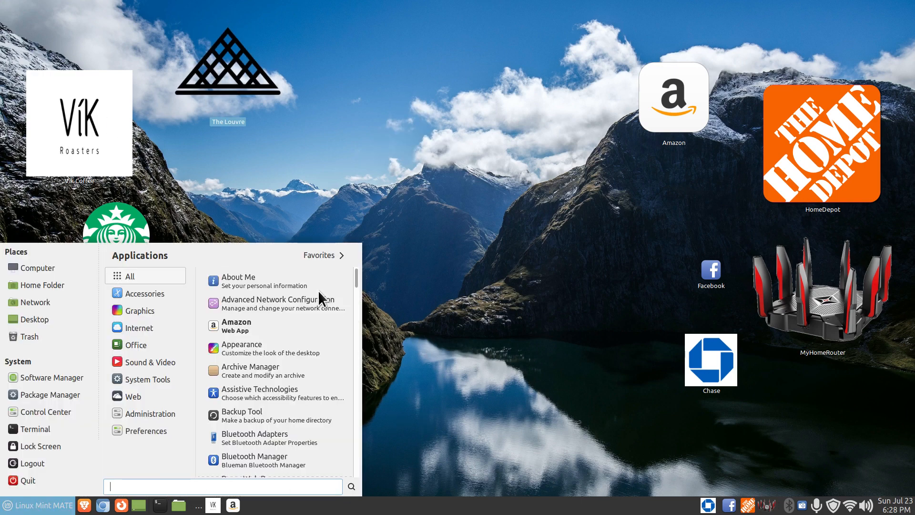
{"action": "left_click", "coordinate": [323, 259]}
{"action": "left_click", "coordinate": [159, 444]}
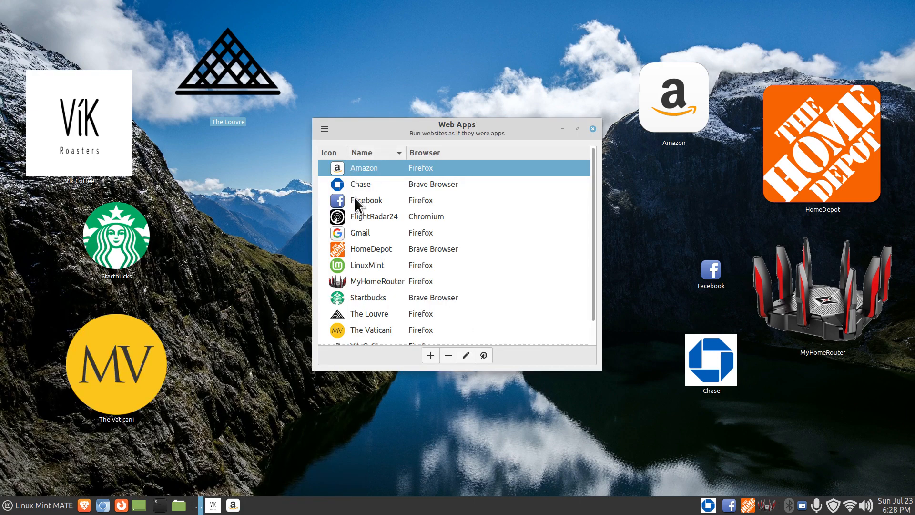
{"action": "left_click", "coordinate": [343, 216]}
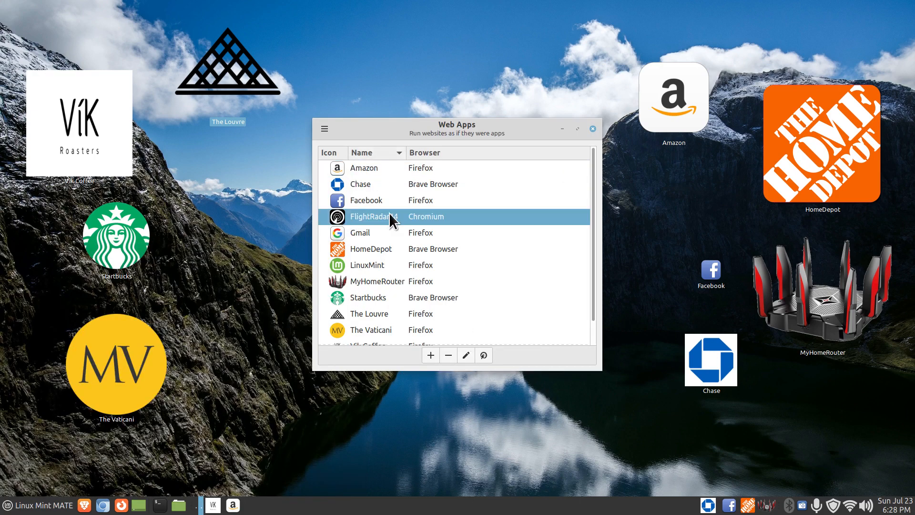
{"action": "left_click", "coordinate": [468, 354]}
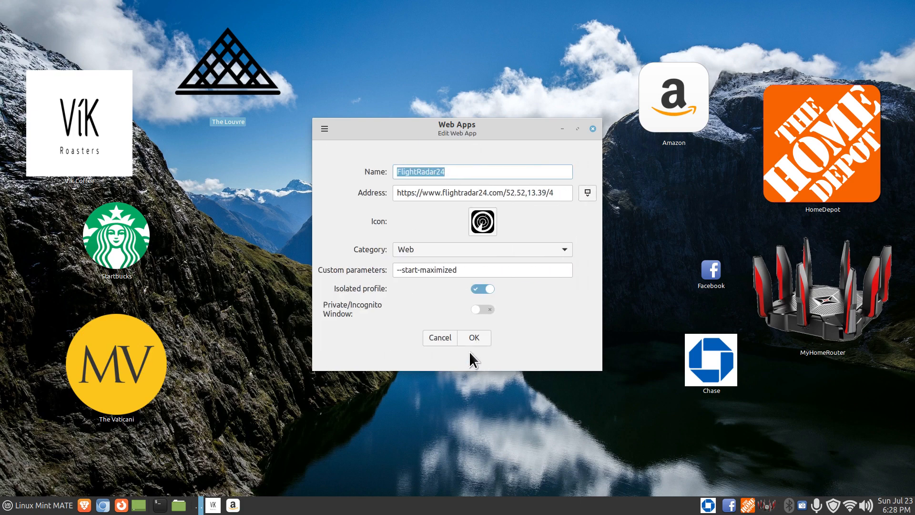
{"action": "left_click", "coordinate": [447, 336]}
Launch the FlightRadar24 web app and show the details of the flight just southeast of Iceland.
{"action": "double_click", "coordinate": [339, 213]}
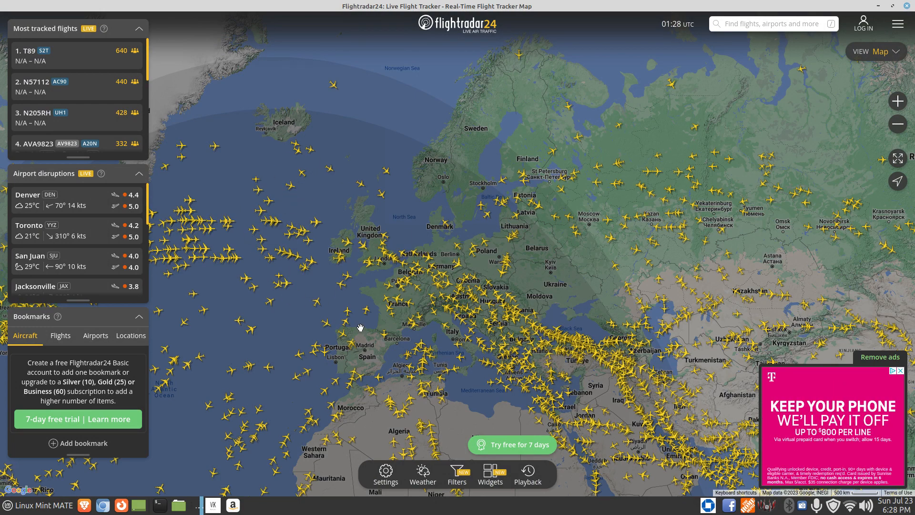
{"action": "left_click", "coordinate": [293, 144]}
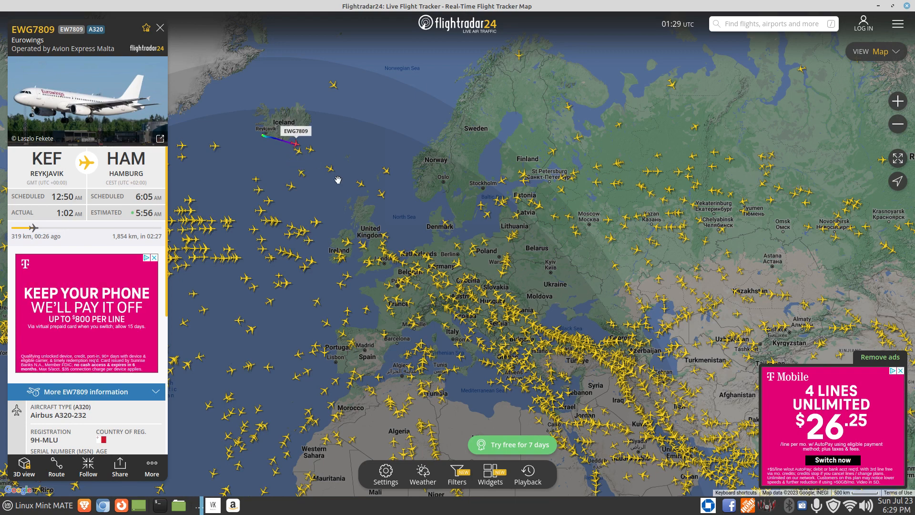
Show the details of the WestJet flight over the western United States and trace its route back to Mexico.
{"action": "left_click_drag", "start_coordinate": [401, 236], "coordinate": [832, 223]}
{"action": "left_click_drag", "start_coordinate": [398, 265], "coordinate": [584, 247]}
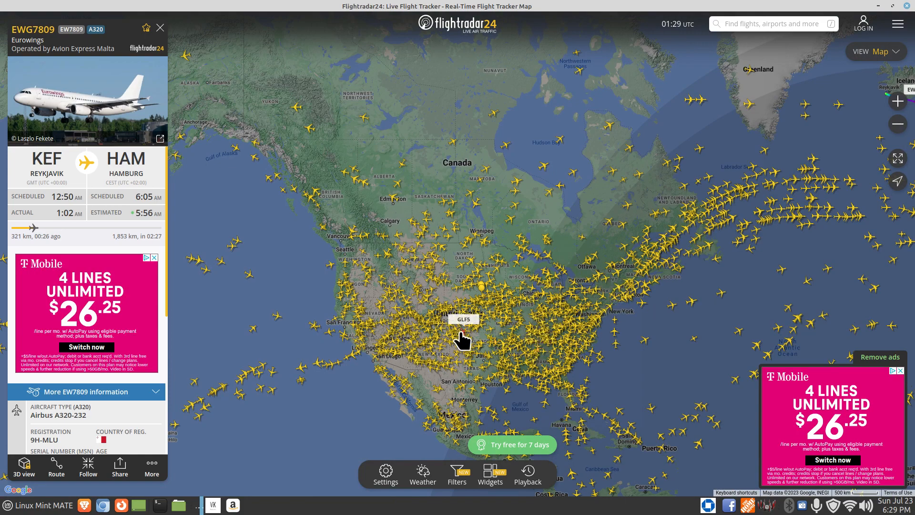
{"action": "scroll", "coordinate": [476, 348], "scroll_direction": "up", "scroll_amount": 2}
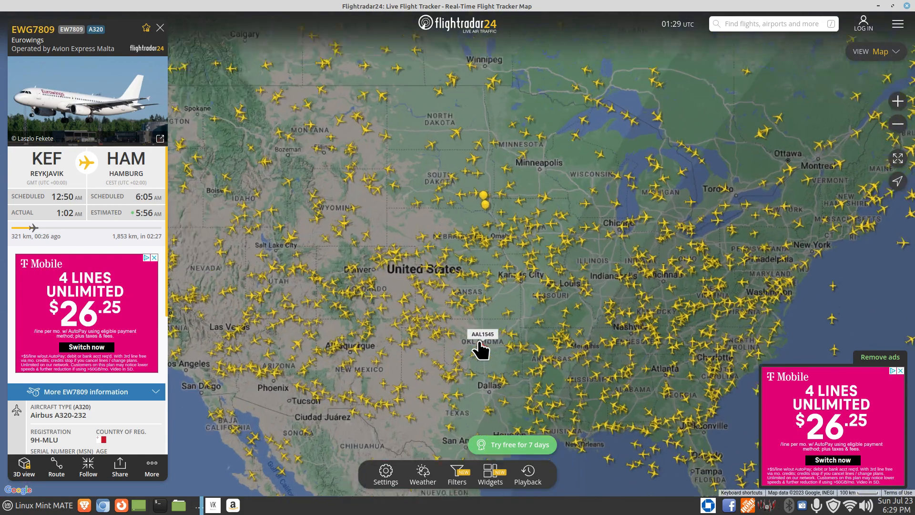
{"action": "left_click_drag", "start_coordinate": [481, 350], "coordinate": [828, 353]}
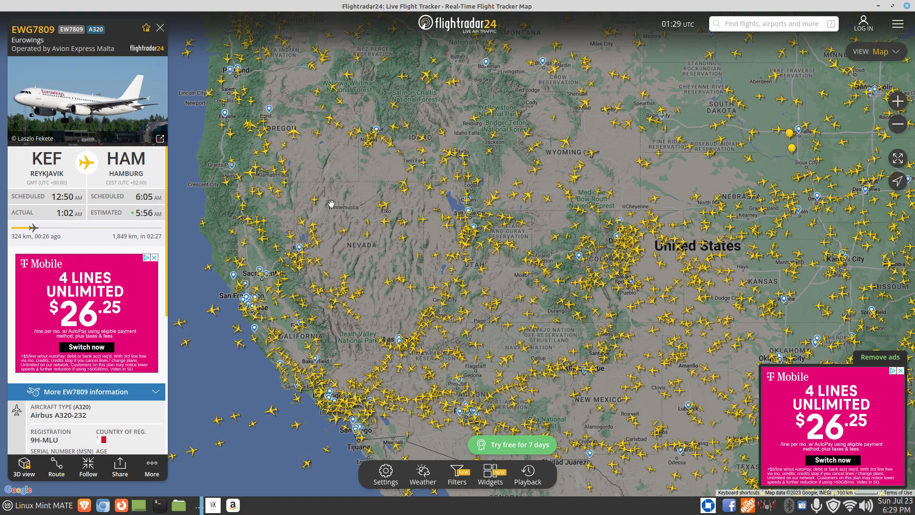
{"action": "left_click", "coordinate": [277, 193]}
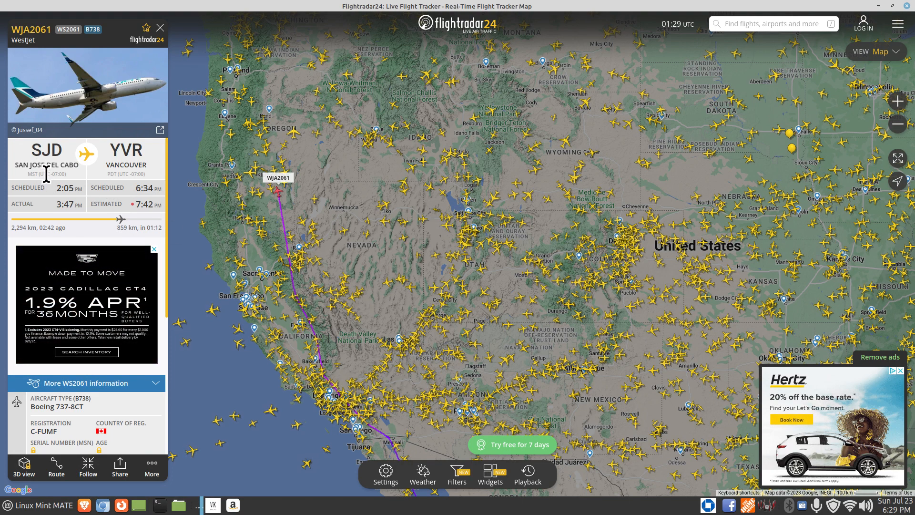
{"action": "left_click_drag", "start_coordinate": [453, 386], "coordinate": [428, 41]}
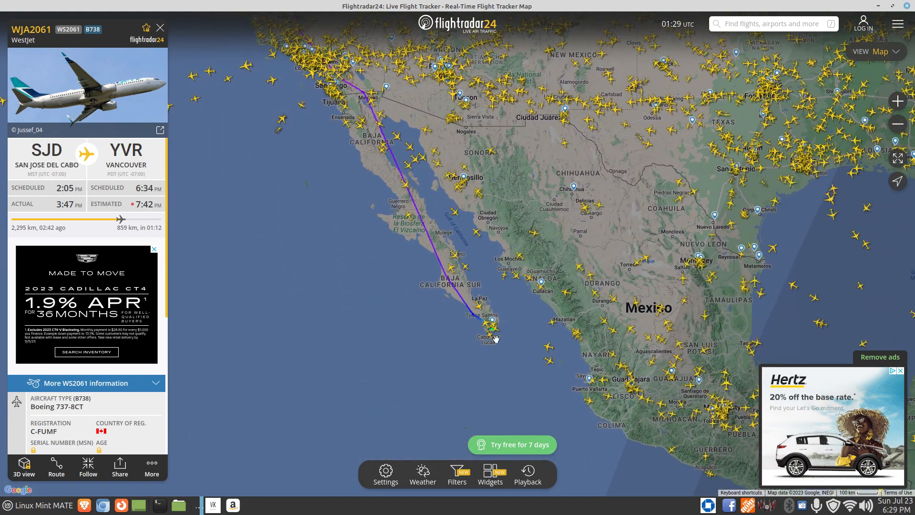
{"action": "left_click_drag", "start_coordinate": [496, 338], "coordinate": [642, 462]}
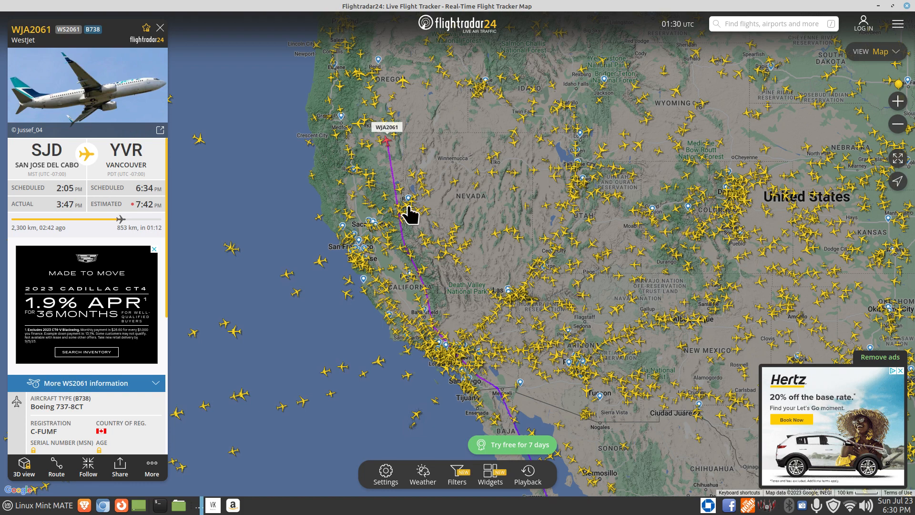
Show the details of the Philippine Airlines flight off the US west coast and trace its route across the Pacific.
{"action": "left_click", "coordinate": [202, 144]}
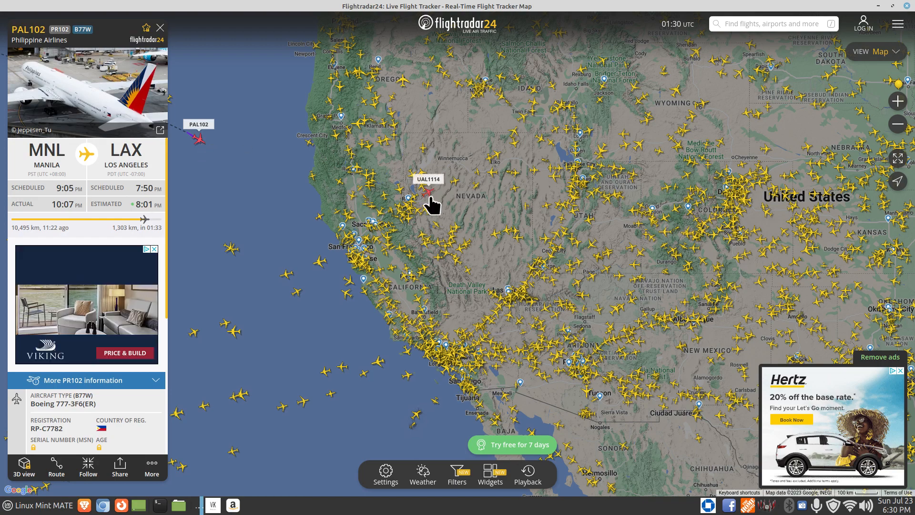
{"action": "scroll", "coordinate": [431, 201], "scroll_direction": "down", "scroll_amount": 3}
{"action": "scroll", "coordinate": [432, 208], "scroll_direction": "down", "scroll_amount": 2}
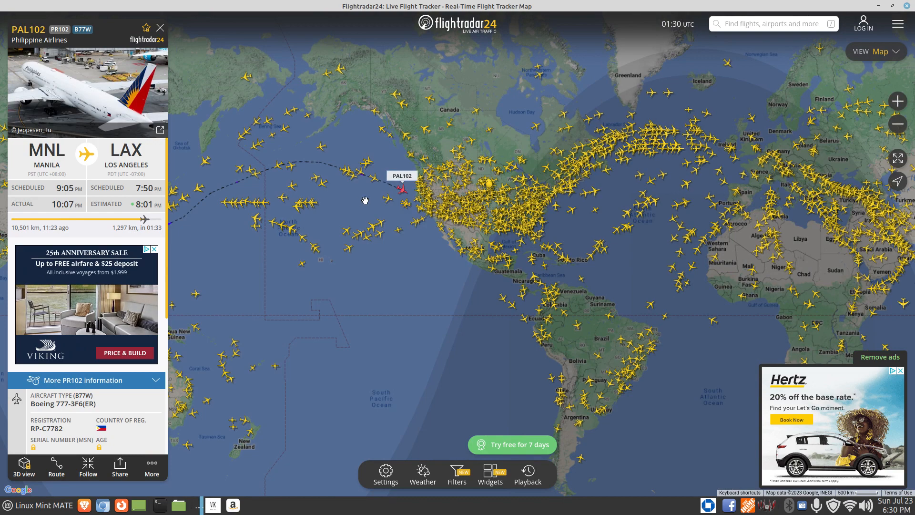
{"action": "left_click_drag", "start_coordinate": [377, 207], "coordinate": [619, 185]}
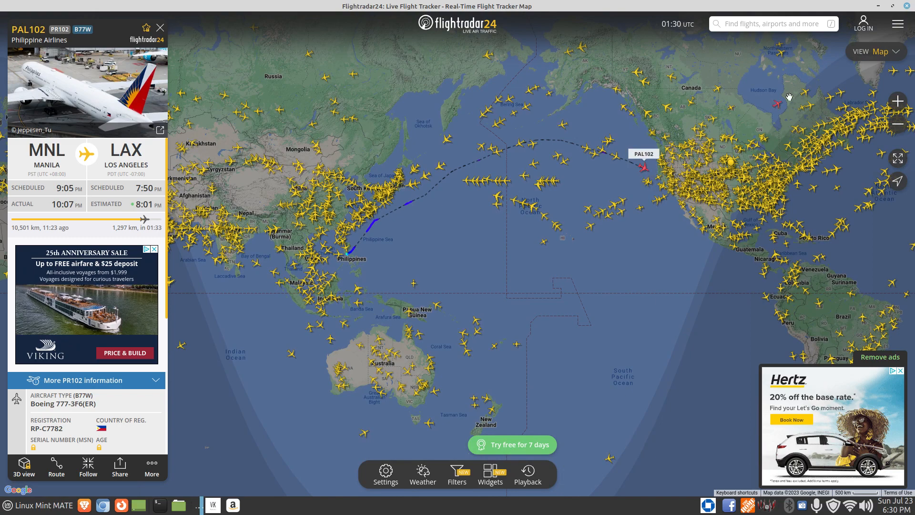
Close the FlightRadar24 web app and review its custom parameters and profile settings once more without changes.
{"action": "left_click", "coordinate": [907, 6]}
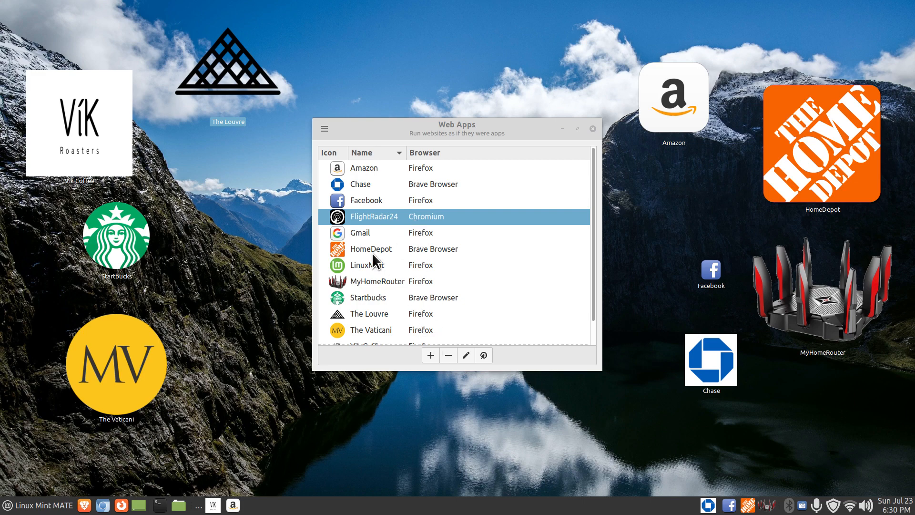
{"action": "left_click", "coordinate": [466, 355]}
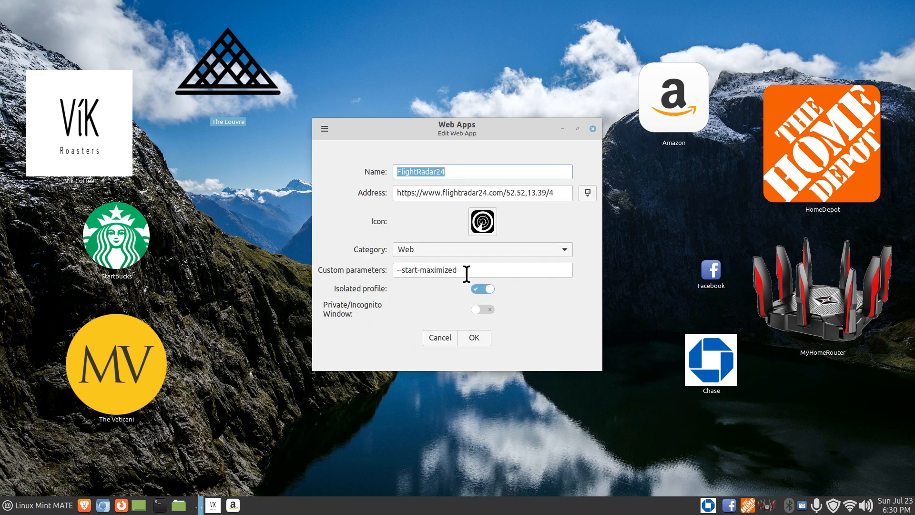
{"action": "left_click", "coordinate": [439, 338]}
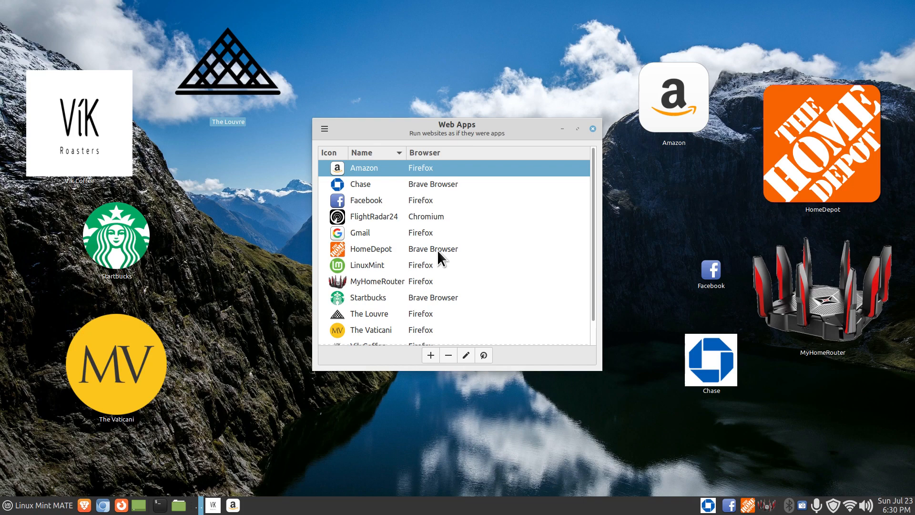
Test-launch the FlightRadar24 web app and close it, and save its custom parameters as --start-fullscreen.
{"action": "double_click", "coordinate": [336, 220]}
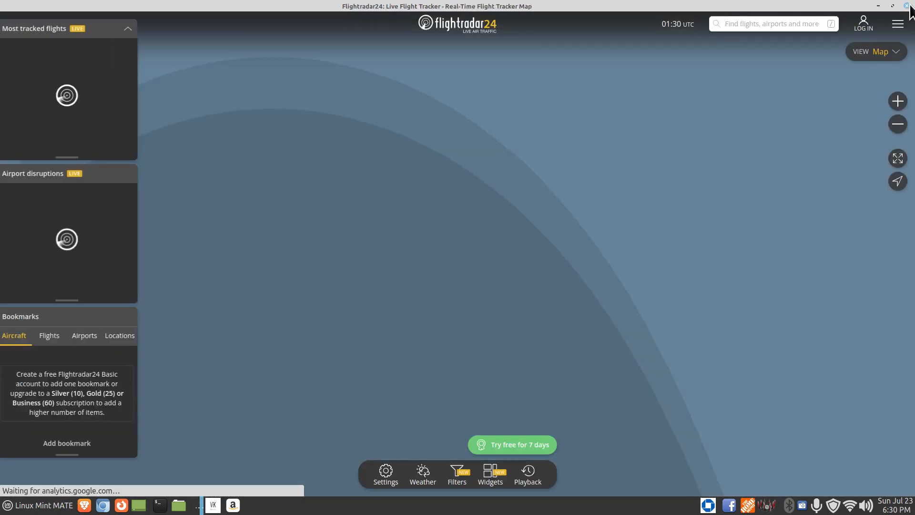
{"action": "left_click", "coordinate": [907, 5]}
{"action": "left_click", "coordinate": [466, 355]}
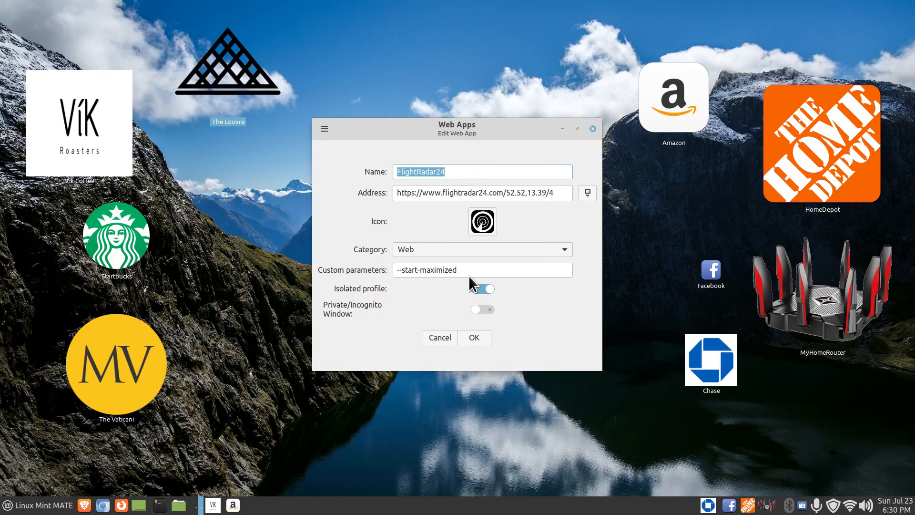
{"action": "left_click", "coordinate": [459, 270]}
{"action": "key", "text": "BackSpace"}
{"action": "key", "text": "BackSpace"}
{"action": "key", "text": "BackSpace"}
{"action": "key", "text": "BackSpace"}
{"action": "key", "text": "BackSpace"}
{"action": "key", "text": "BackSpace"}
{"action": "key", "text": "BackSpace"}
{"action": "key", "text": "BackSpace"}
{"action": "key", "text": "BackSpace"}
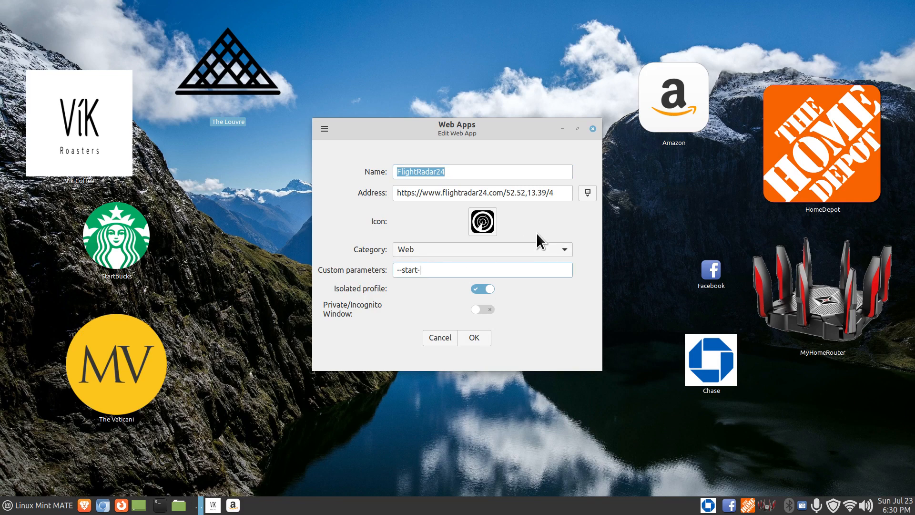
{"action": "type", "text": "fullscreen"}
{"action": "left_click", "coordinate": [472, 337]}
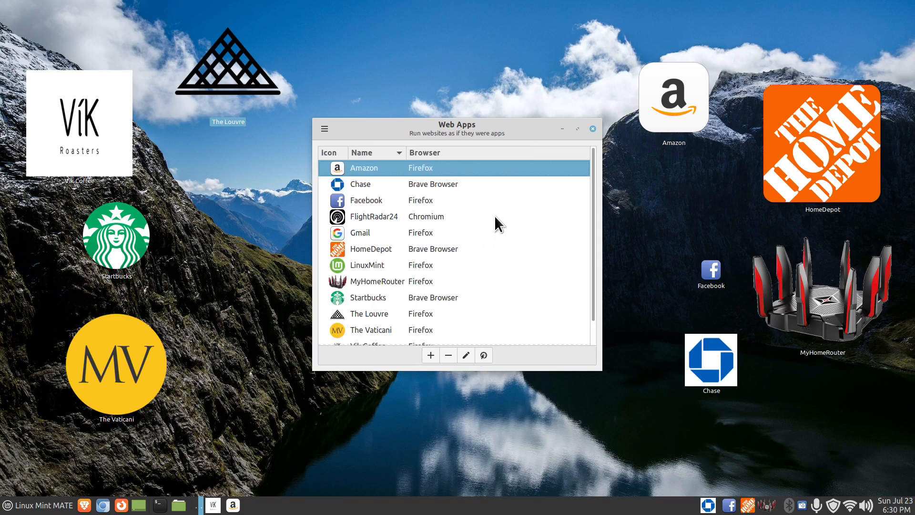
Test the full-screen launch of the FlightRadar24 web app by zooming over the world map, and close it after leaving full screen.
{"action": "double_click", "coordinate": [341, 216]}
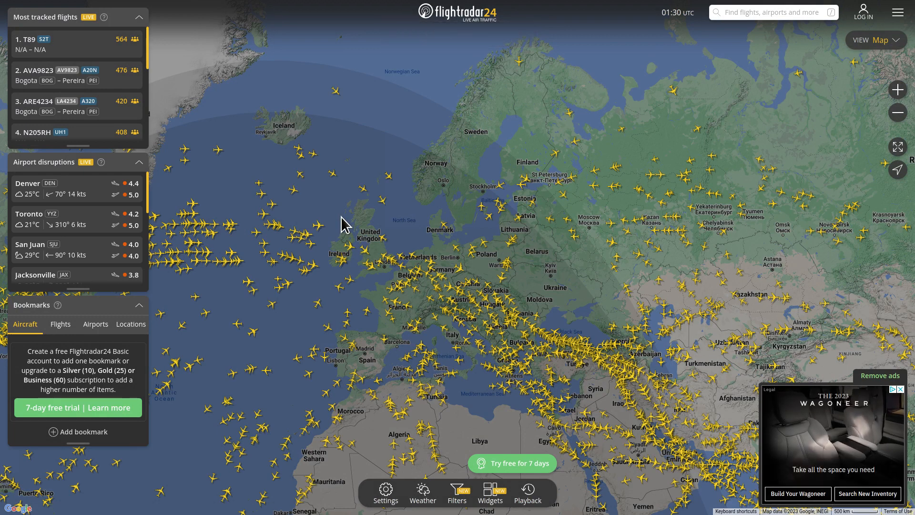
{"action": "scroll", "coordinate": [341, 216], "scroll_direction": "down", "scroll_amount": 5}
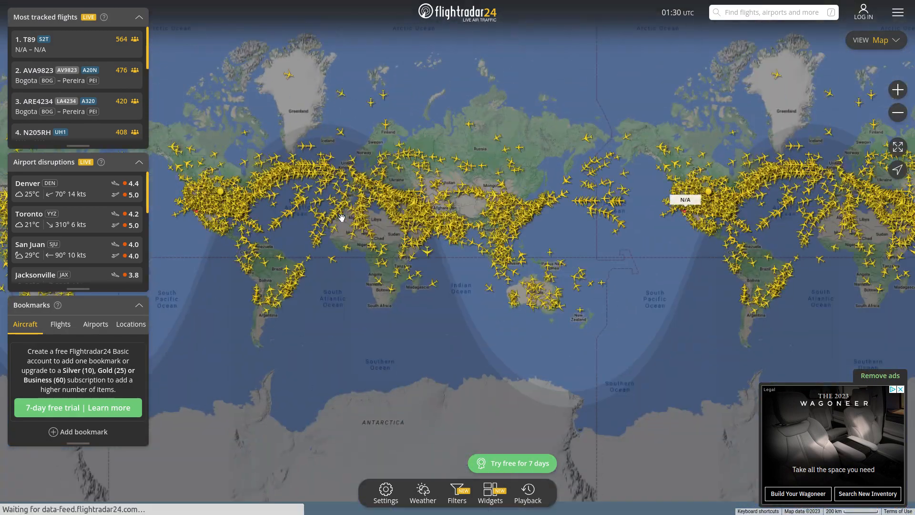
{"action": "scroll", "coordinate": [341, 217], "scroll_direction": "up", "scroll_amount": 3}
{"action": "scroll", "coordinate": [341, 217], "scroll_direction": "up", "scroll_amount": 1}
{"action": "scroll", "coordinate": [341, 217], "scroll_direction": "down", "scroll_amount": 3}
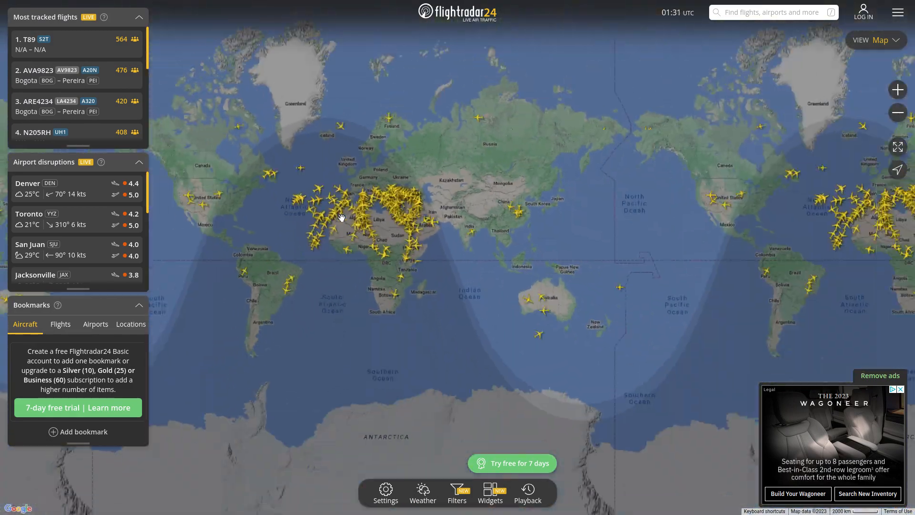
{"action": "scroll", "coordinate": [341, 217], "scroll_direction": "up", "scroll_amount": 1}
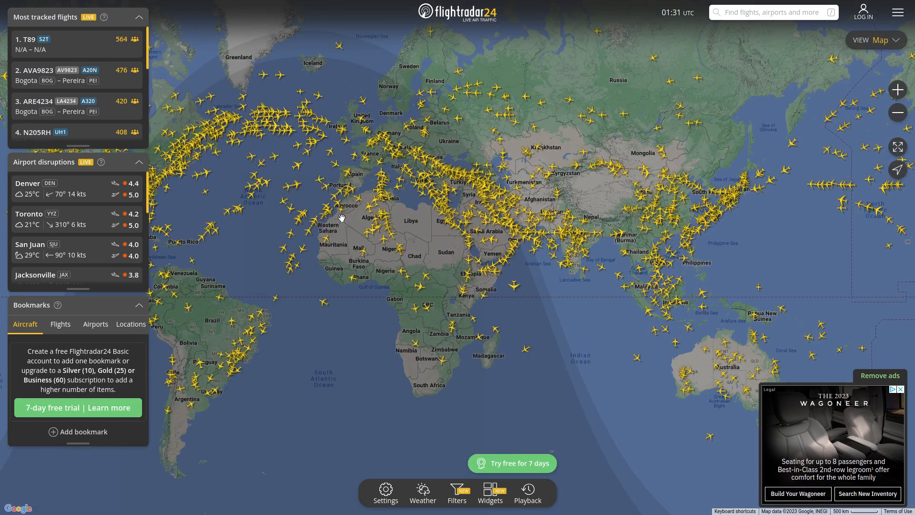
{"action": "left_click", "coordinate": [899, 115]}
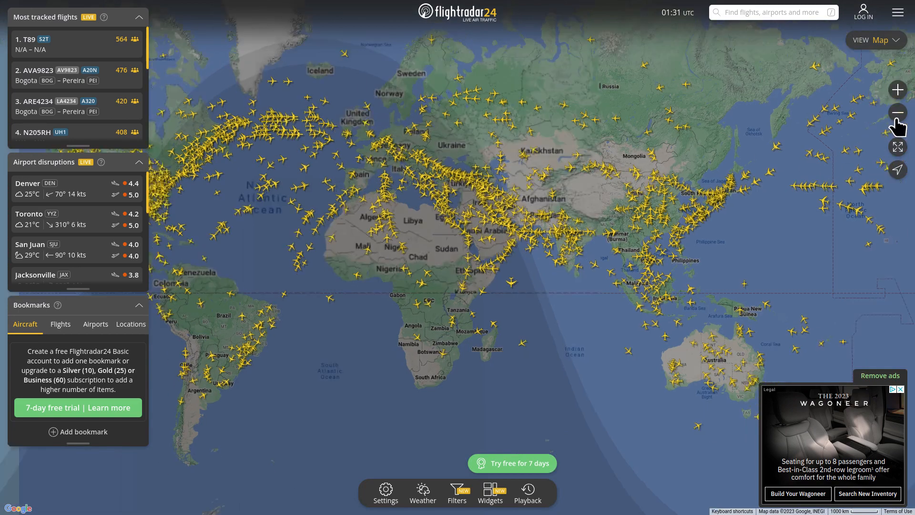
{"action": "left_click", "coordinate": [898, 92]}
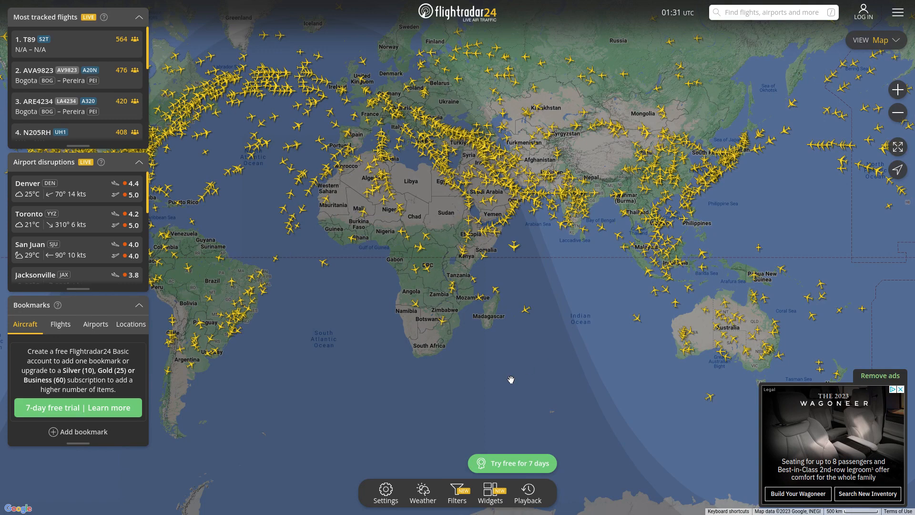
{"action": "key", "text": "F11"}
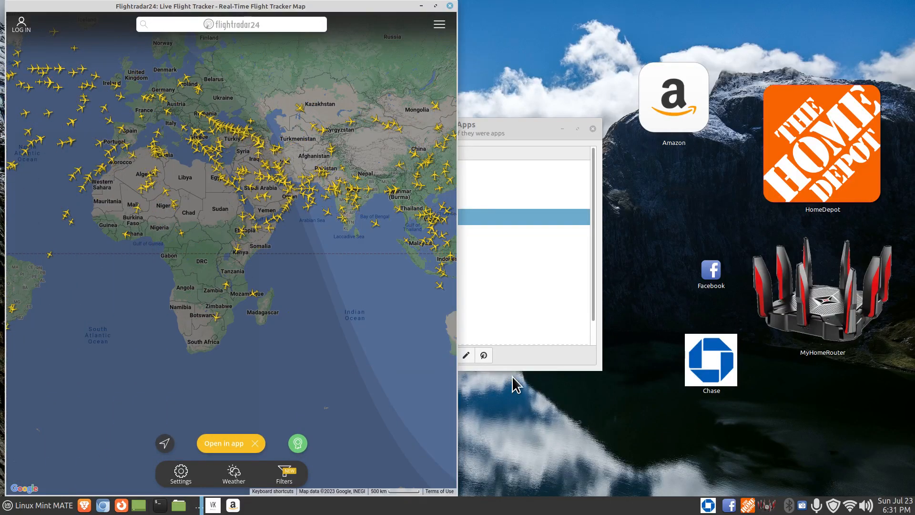
{"action": "left_click", "coordinate": [452, 6]}
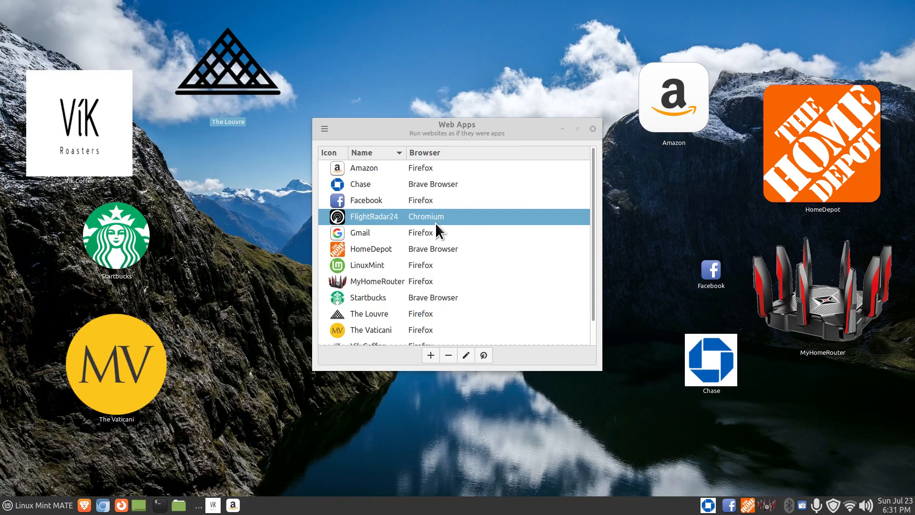
Copy the custom parameters of the FlightRadar24 web app, and save the app with that field empty.
{"action": "left_click", "coordinate": [466, 355]}
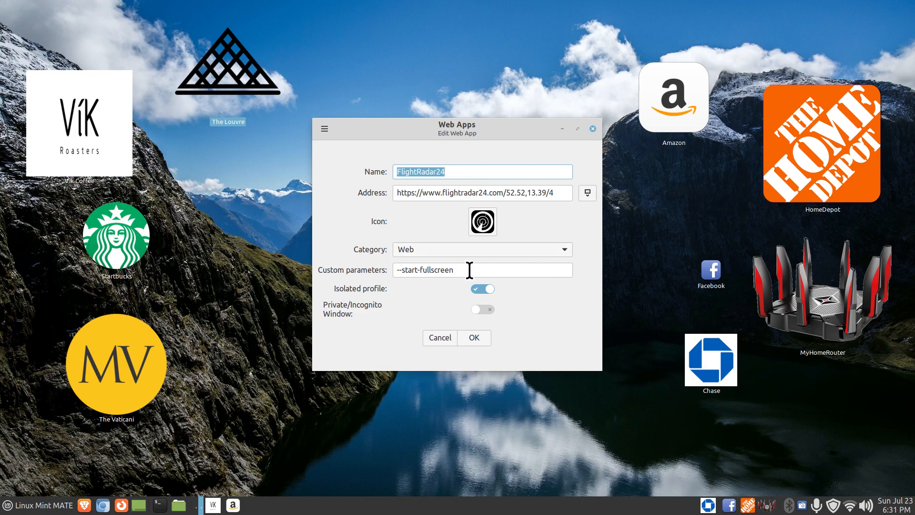
{"action": "left_click_drag", "start_coordinate": [468, 268], "coordinate": [373, 270]}
{"action": "key", "text": "ctrl+c"}
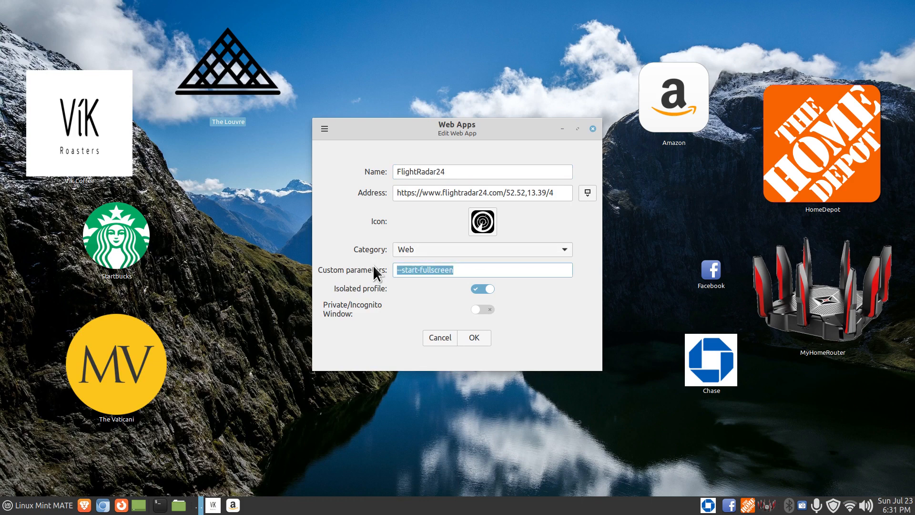
{"action": "key", "text": "BackSpace"}
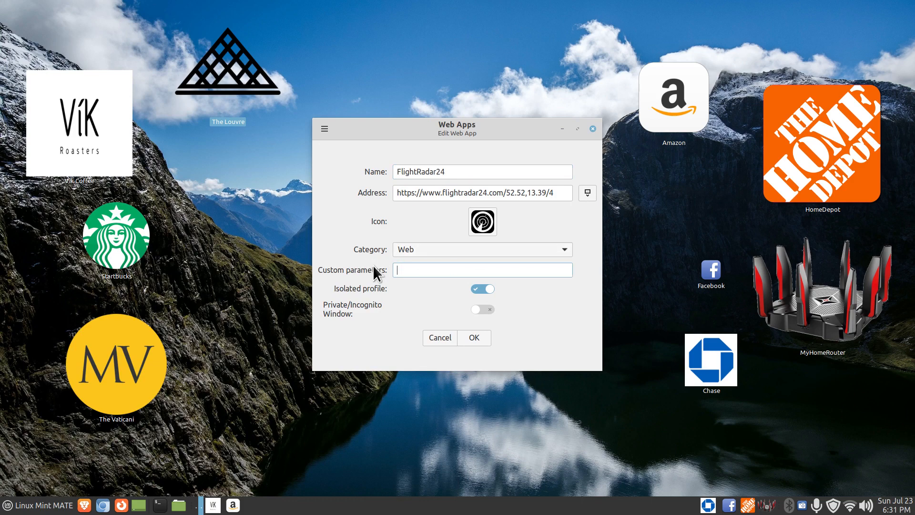
{"action": "left_click", "coordinate": [472, 333]}
Launch the FlightRadar24 web app without custom parameters, and close it after maximizing and restoring its window.
{"action": "double_click", "coordinate": [337, 216]}
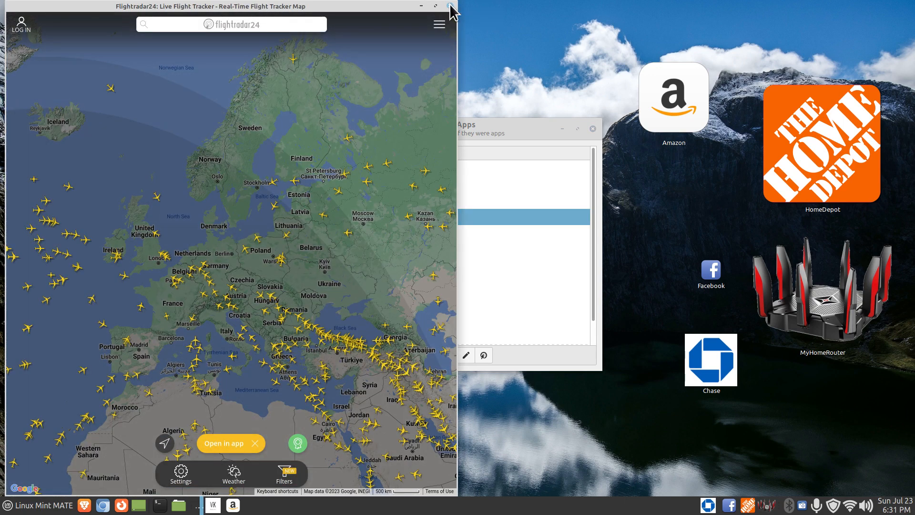
{"action": "double_click", "coordinate": [393, 4]}
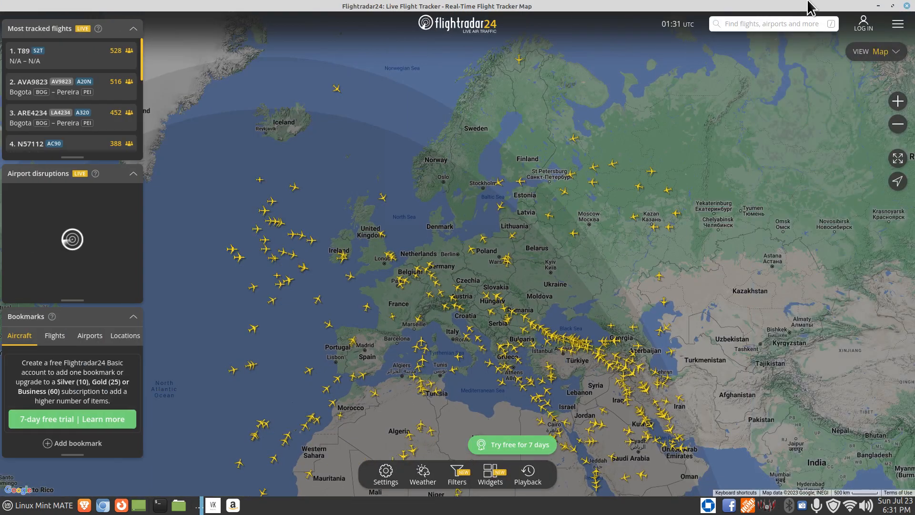
{"action": "left_click", "coordinate": [896, 6]}
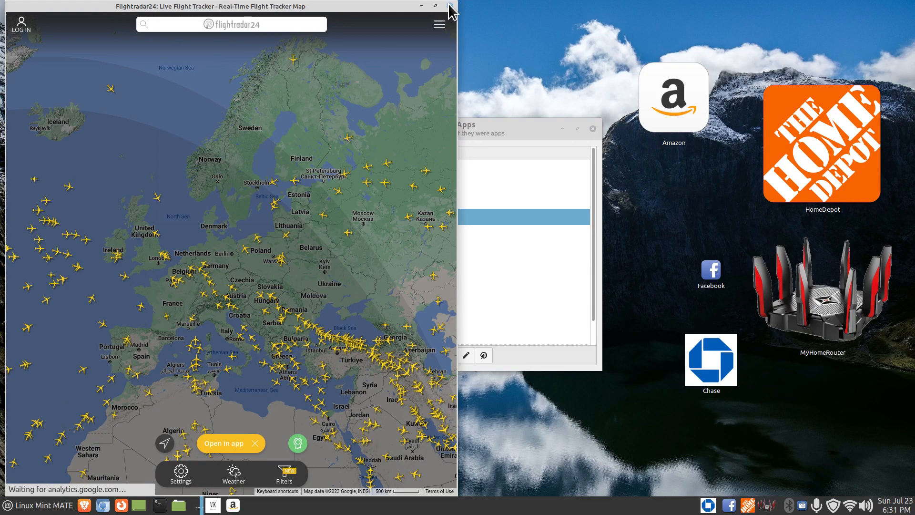
{"action": "left_click", "coordinate": [449, 5]}
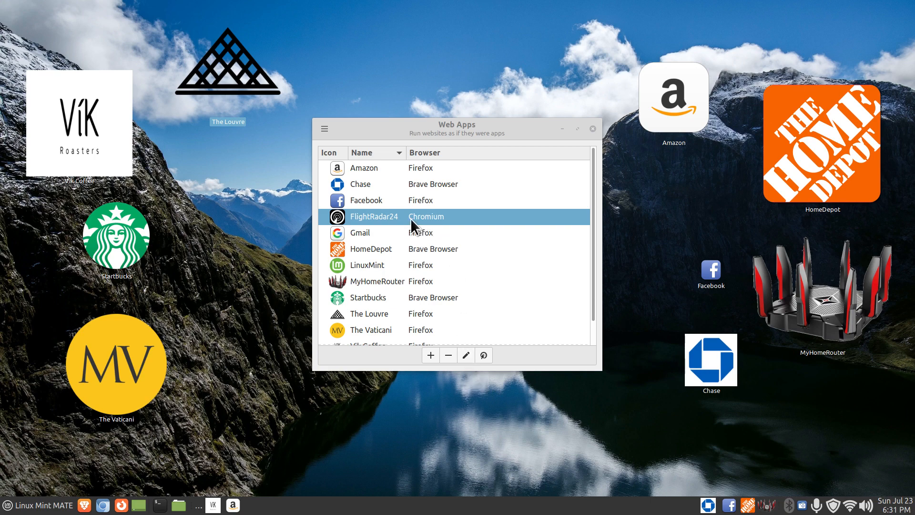
Relaunch and close the FlightRadar24 web app twice to check its default window size.
{"action": "double_click", "coordinate": [340, 219]}
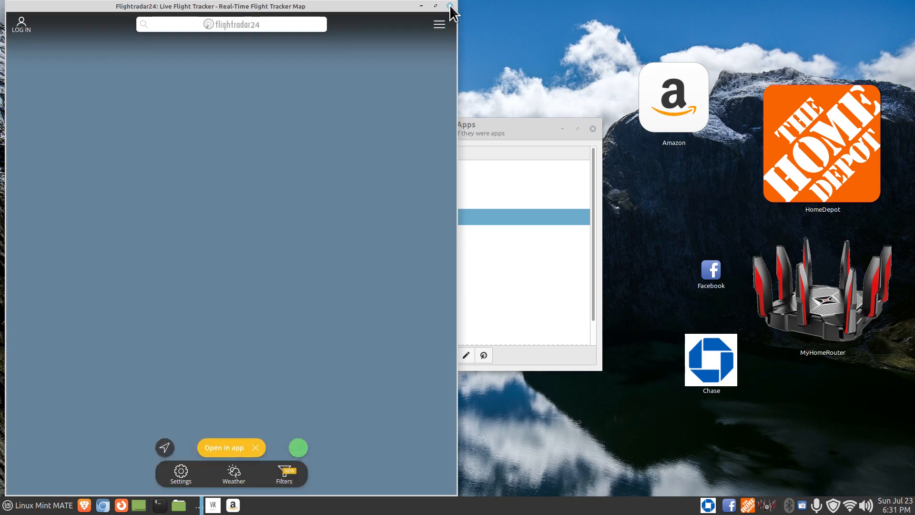
{"action": "left_click", "coordinate": [450, 6]}
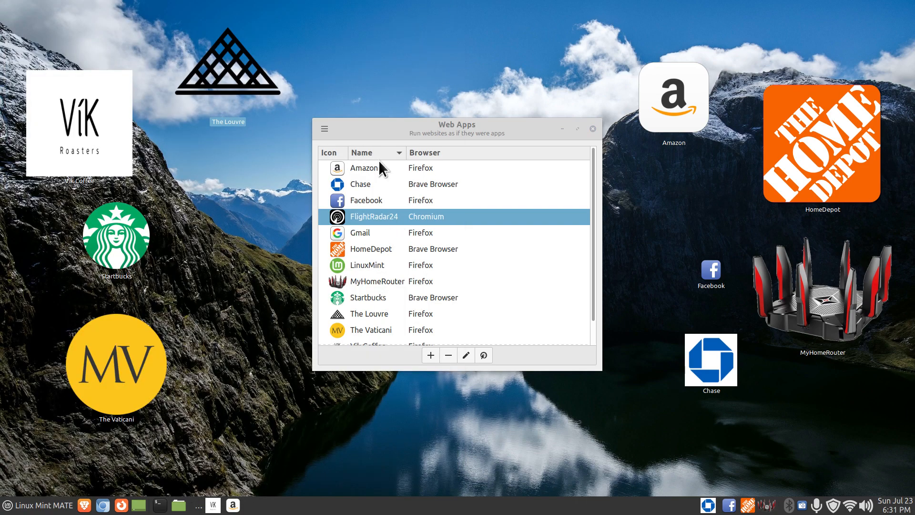
{"action": "double_click", "coordinate": [350, 215]}
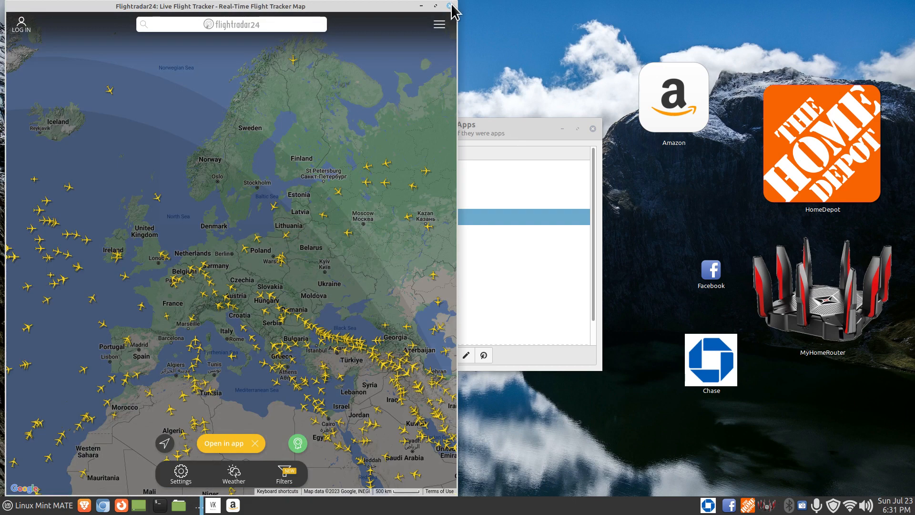
{"action": "left_click", "coordinate": [449, 6]}
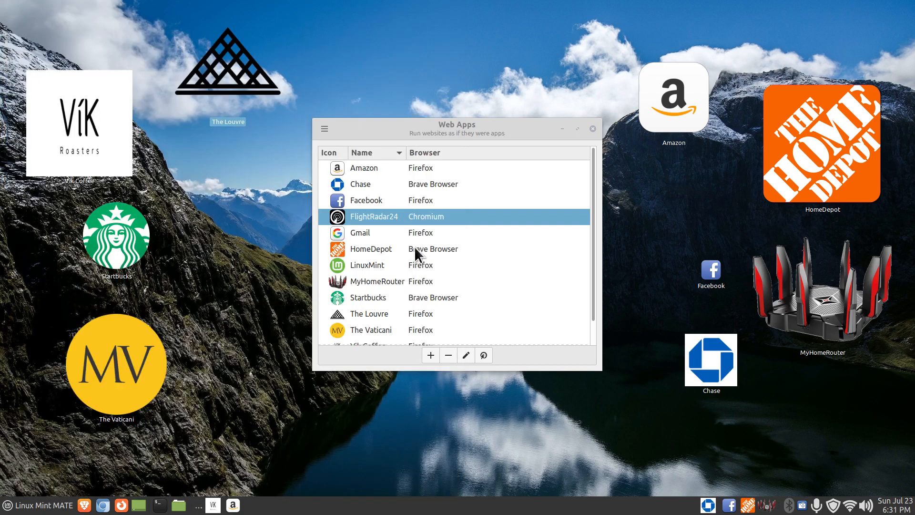
Paste --start-fullscreen into the FlightRadar24 custom parameters, and cancel the edit without saving.
{"action": "left_click", "coordinate": [465, 355]}
{"action": "right_click", "coordinate": [425, 270]}
{"action": "left_click", "coordinate": [450, 299]}
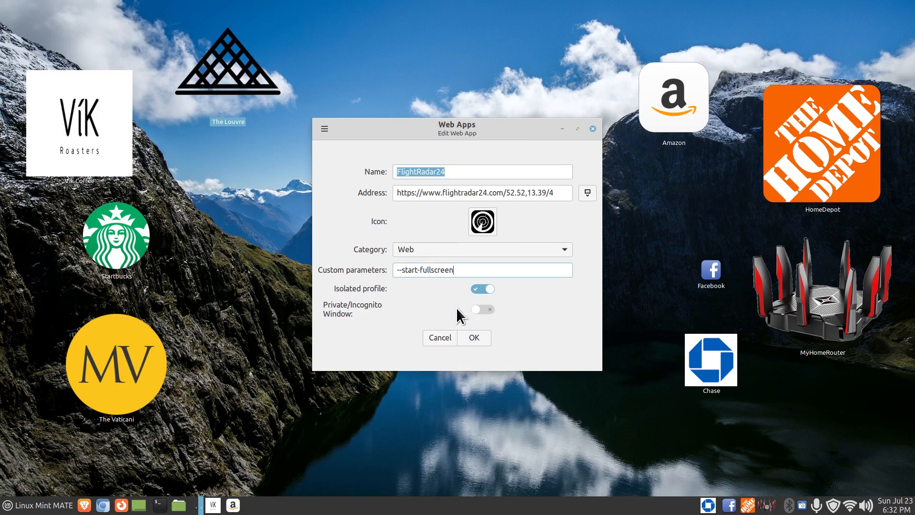
{"action": "left_click_drag", "start_coordinate": [420, 269], "coordinate": [466, 273]}
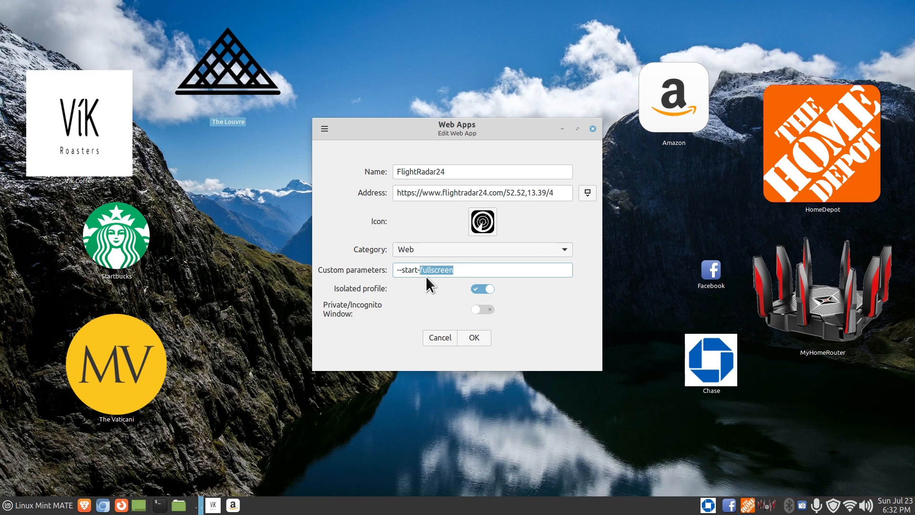
{"action": "left_click", "coordinate": [431, 342]}
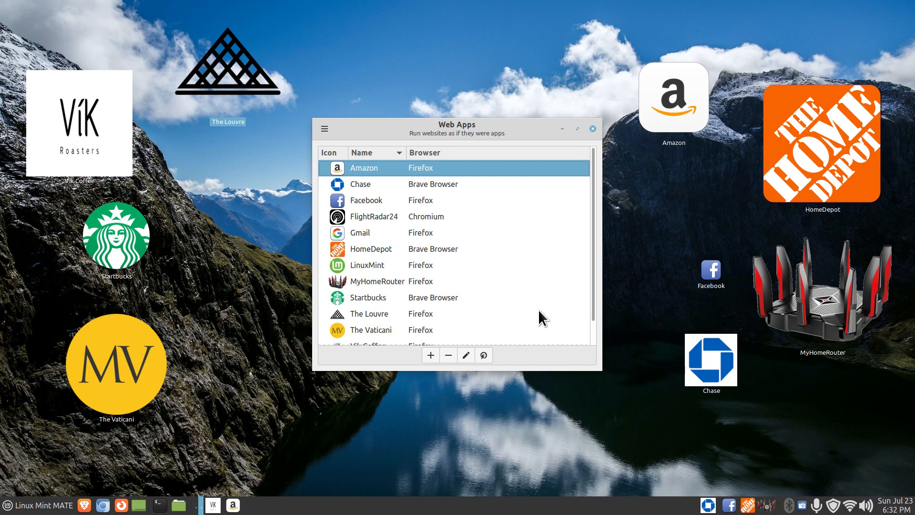
Go through the listed web apps one by one, from Gmail down to whatsapp.
{"action": "left_click", "coordinate": [376, 232]}
{"action": "left_click", "coordinate": [388, 251]}
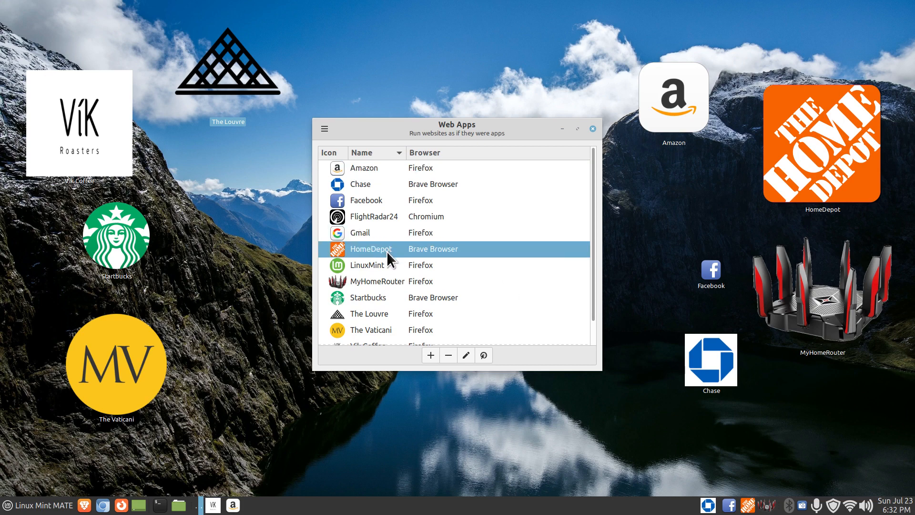
{"action": "left_click", "coordinate": [378, 266]}
{"action": "left_click", "coordinate": [384, 280]}
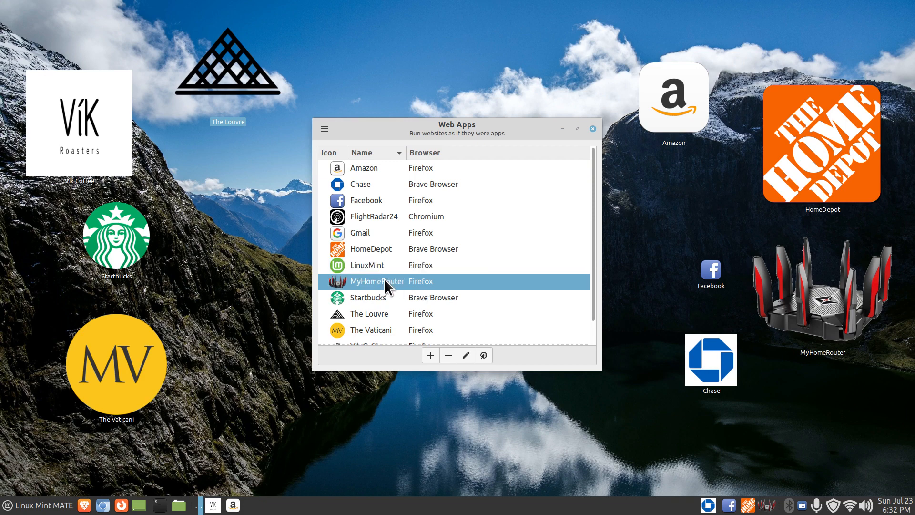
{"action": "left_click", "coordinate": [375, 299]}
{"action": "left_click", "coordinate": [382, 314]}
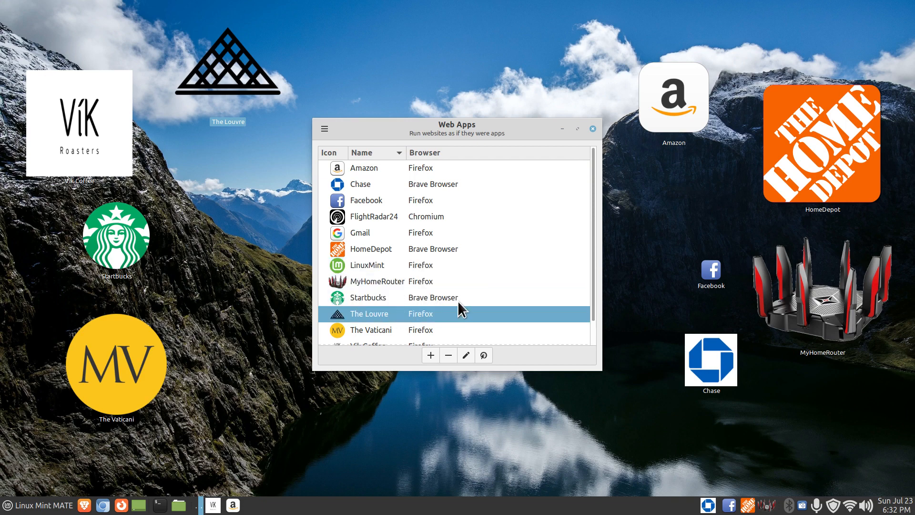
{"action": "scroll", "coordinate": [455, 303], "scroll_direction": "down", "scroll_amount": 1}
{"action": "left_click", "coordinate": [379, 303]}
{"action": "left_click", "coordinate": [378, 320]}
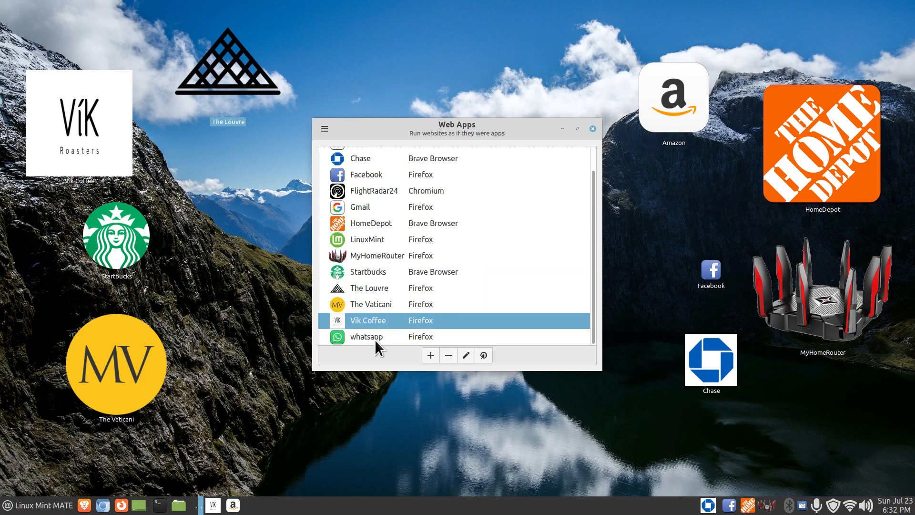
{"action": "left_click", "coordinate": [375, 338]}
Delete the MyHomeRouter web app from the list and confirm its removal.
{"action": "left_click", "coordinate": [375, 257]}
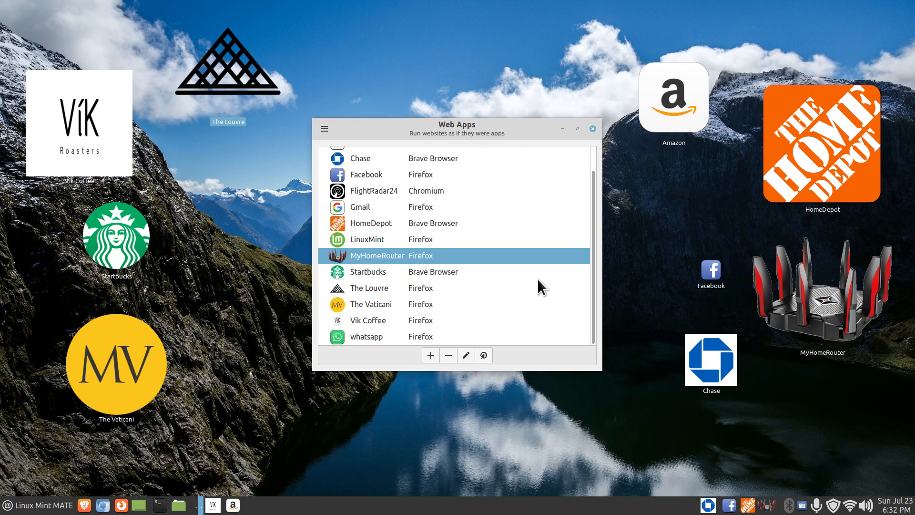
{"action": "left_click", "coordinate": [451, 354]}
{"action": "left_click", "coordinate": [498, 280]}
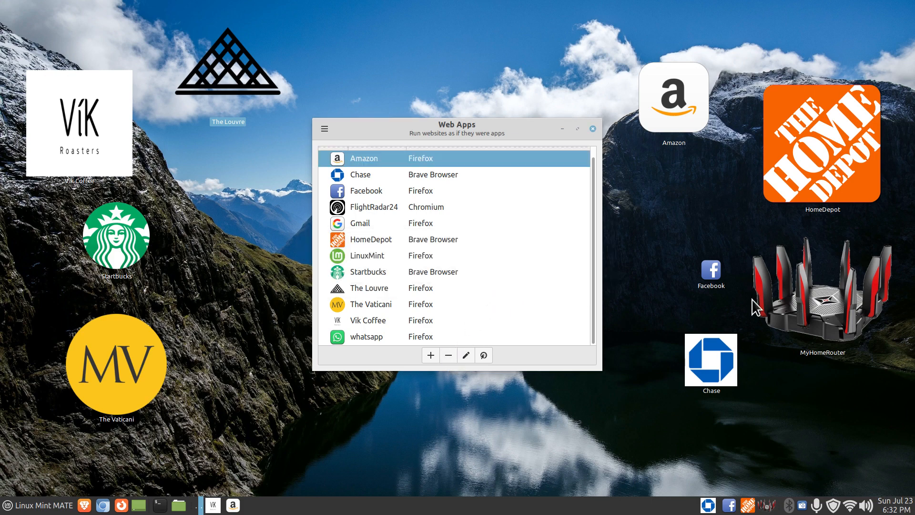
Try to launch MyHomeRouter from its desktop icon, and move the Web Apps window higher on the desktop.
{"action": "double_click", "coordinate": [828, 295]}
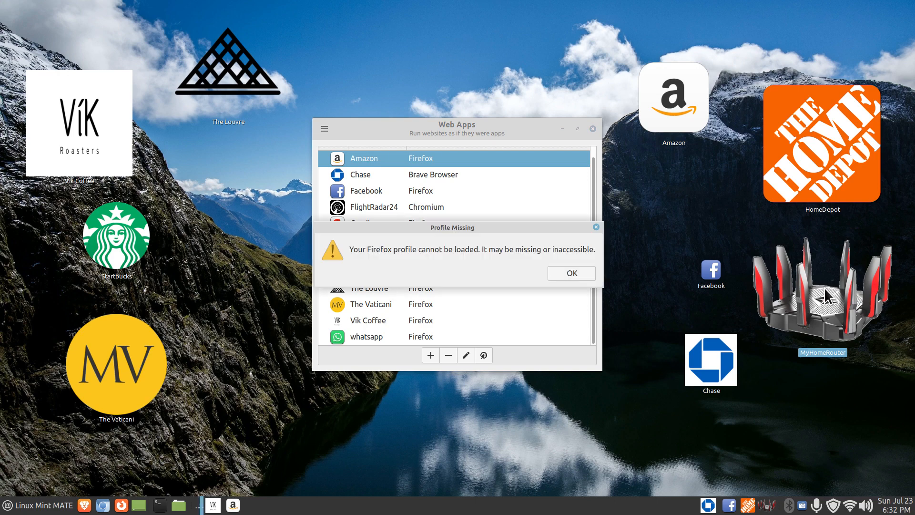
{"action": "left_click", "coordinate": [572, 274]}
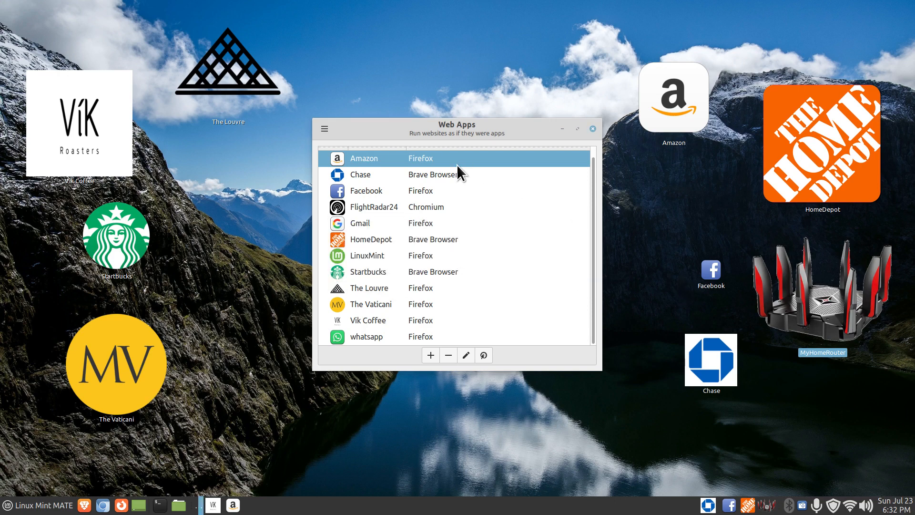
{"action": "left_click_drag", "start_coordinate": [504, 131], "coordinate": [497, 51]}
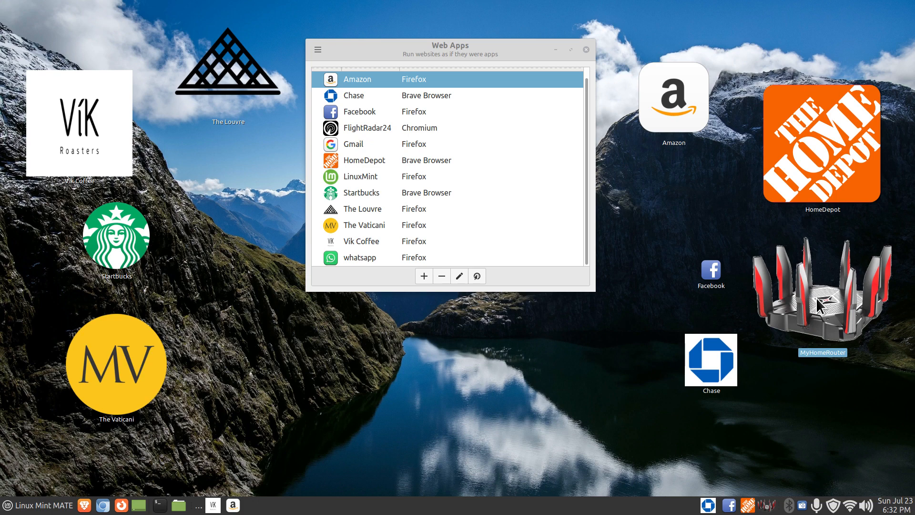
Delete the MyHomeRouter icon from the desktop, test its panel launcher, and remove that launcher from the panel.
{"action": "key", "text": "Delete"}
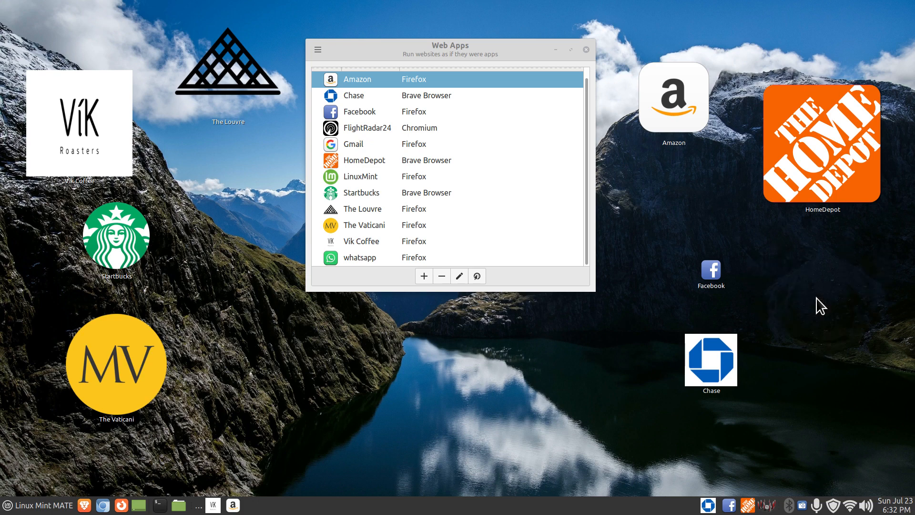
{"action": "left_click", "coordinate": [768, 508]}
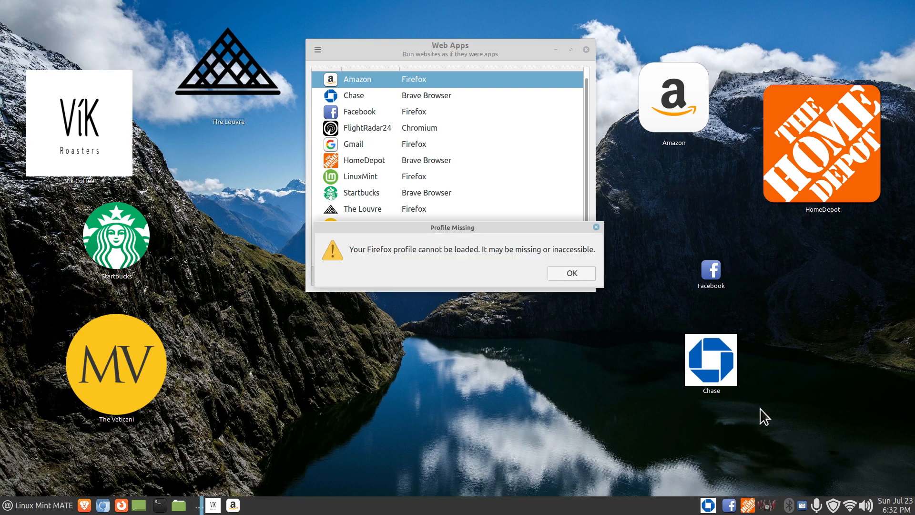
{"action": "left_click", "coordinate": [565, 274]}
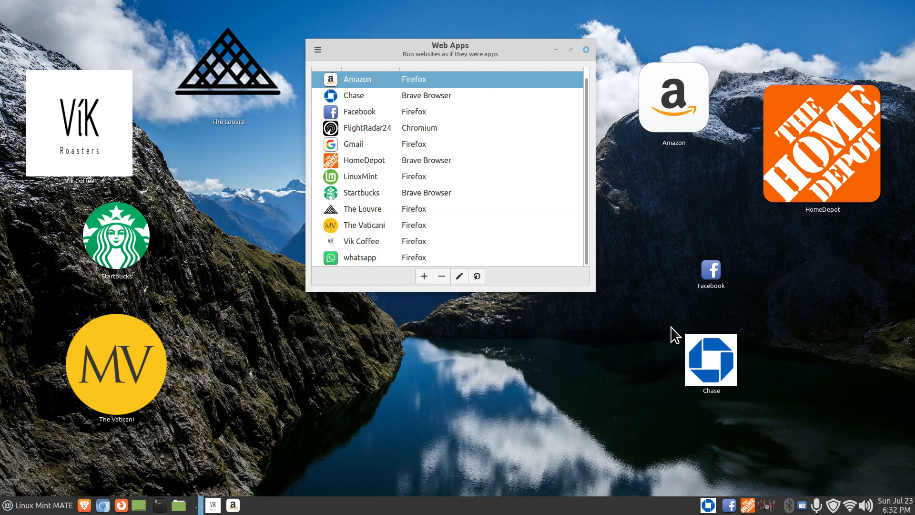
{"action": "right_click", "coordinate": [767, 506]}
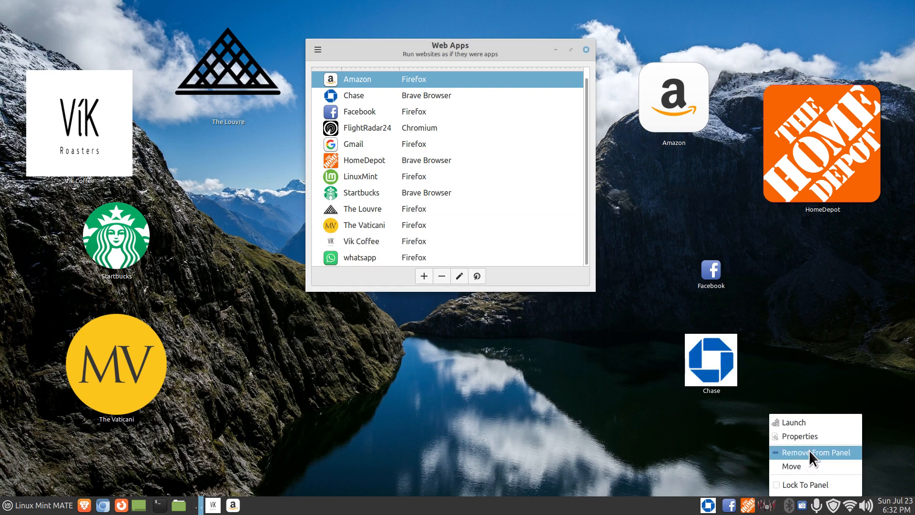
{"action": "left_click", "coordinate": [809, 465]}
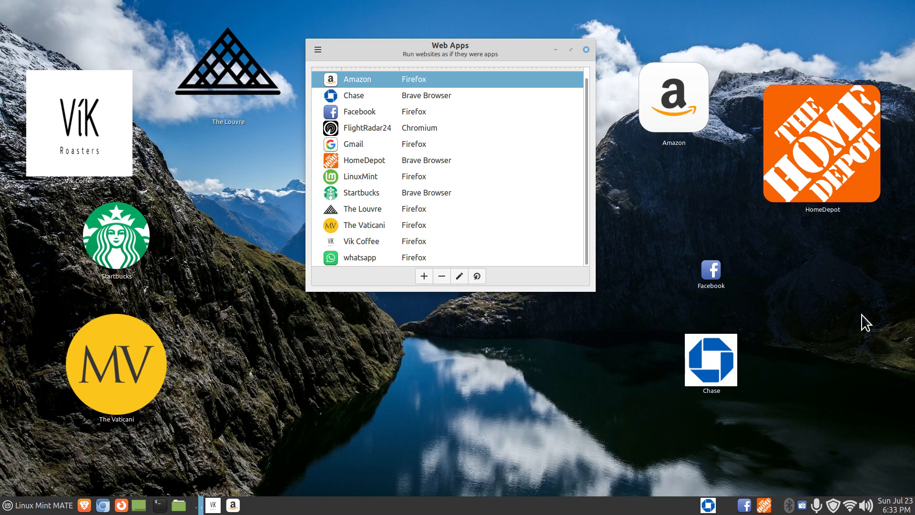
Open the Wi-Fi connection information and examine its IPv4 IP address, default route and primary DNS.
{"action": "mouse_move", "coordinate": [851, 510]}
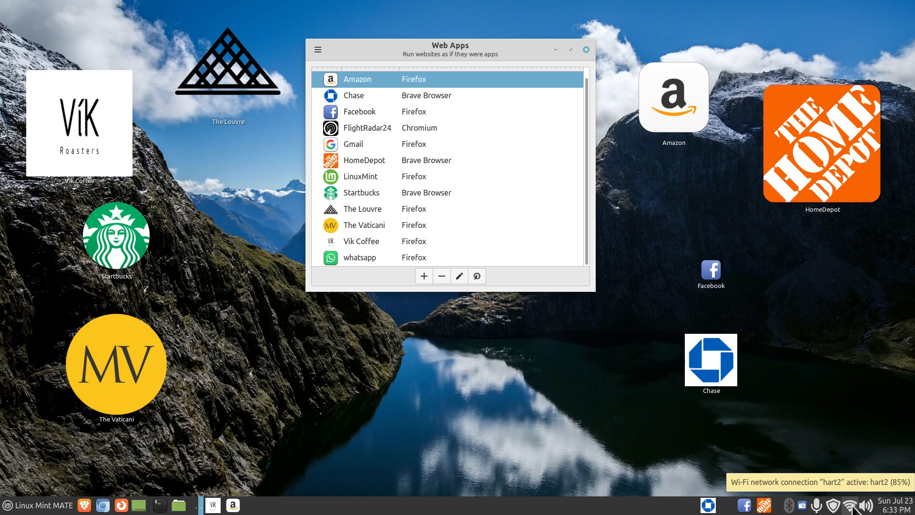
{"action": "right_click", "coordinate": [852, 509]}
{"action": "left_click", "coordinate": [873, 460]}
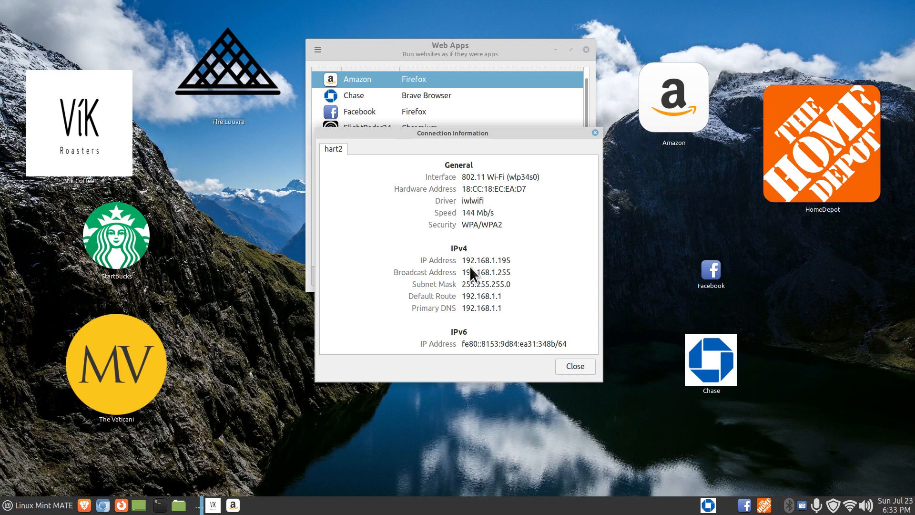
{"action": "left_click_drag", "start_coordinate": [460, 260], "coordinate": [527, 260]}
{"action": "left_click", "coordinate": [521, 258]}
{"action": "left_click_drag", "start_coordinate": [498, 260], "coordinate": [517, 258]}
{"action": "left_click_drag", "start_coordinate": [461, 295], "coordinate": [515, 296]}
{"action": "left_click_drag", "start_coordinate": [497, 260], "coordinate": [542, 258]}
{"action": "left_click_drag", "start_coordinate": [462, 296], "coordinate": [511, 297]}
{"action": "left_click_drag", "start_coordinate": [462, 309], "coordinate": [521, 310]}
{"action": "left_click", "coordinate": [523, 308]}
Copy the default route address 192.168.1.1 and close the connection information.
{"action": "left_click_drag", "start_coordinate": [462, 298], "coordinate": [509, 298]}
{"action": "right_click", "coordinate": [481, 296]}
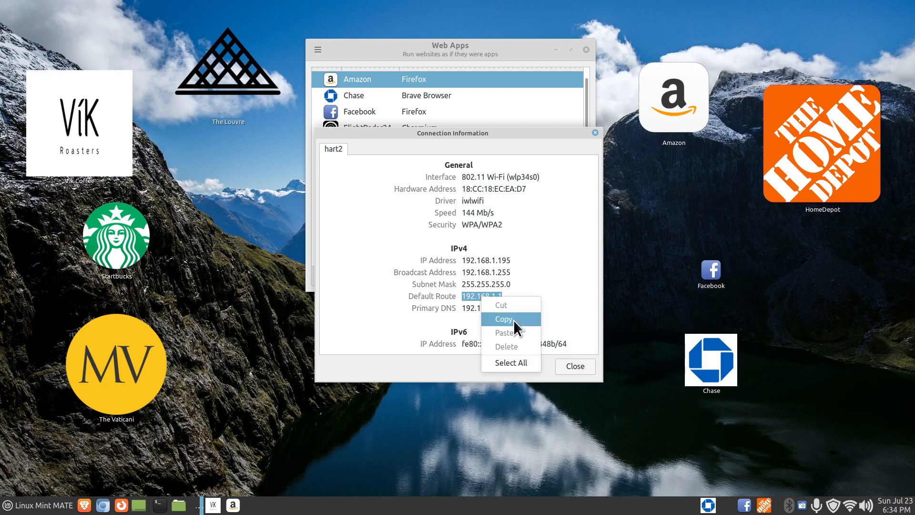
{"action": "left_click", "coordinate": [513, 320]}
{"action": "left_click", "coordinate": [595, 133]}
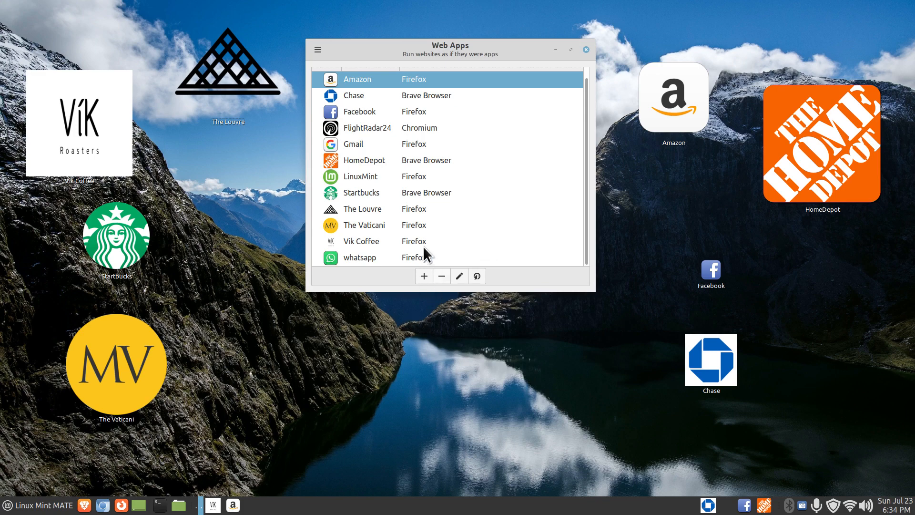
Start a new web app with the copied address 192.168.1.1 and name it MyRouter.
{"action": "left_click", "coordinate": [424, 276]}
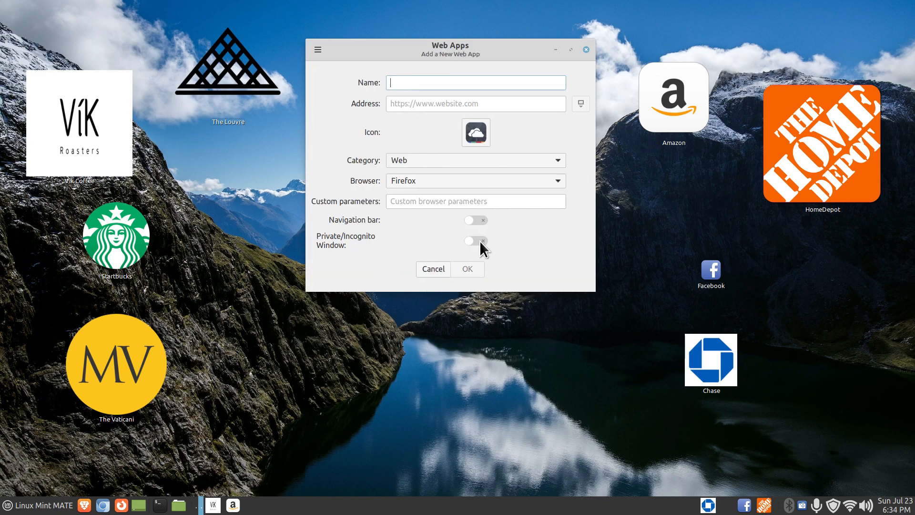
{"action": "left_click", "coordinate": [403, 104]}
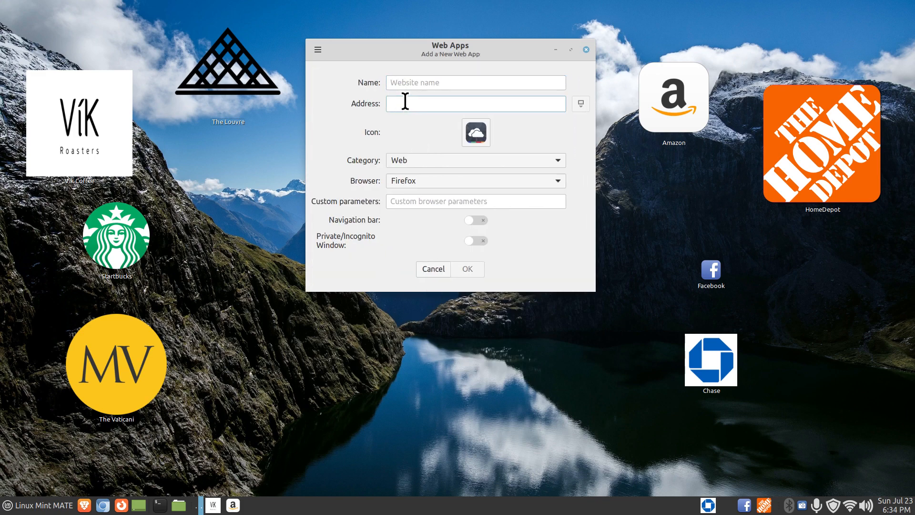
{"action": "right_click", "coordinate": [406, 104]}
{"action": "left_click", "coordinate": [426, 139]}
{"action": "left_click_drag", "start_coordinate": [442, 46], "coordinate": [460, 106]}
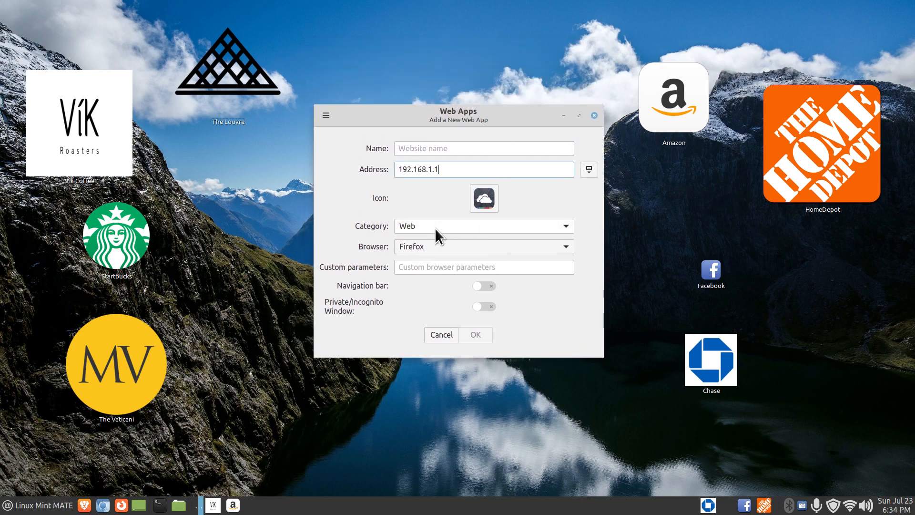
{"action": "left_click", "coordinate": [433, 148]}
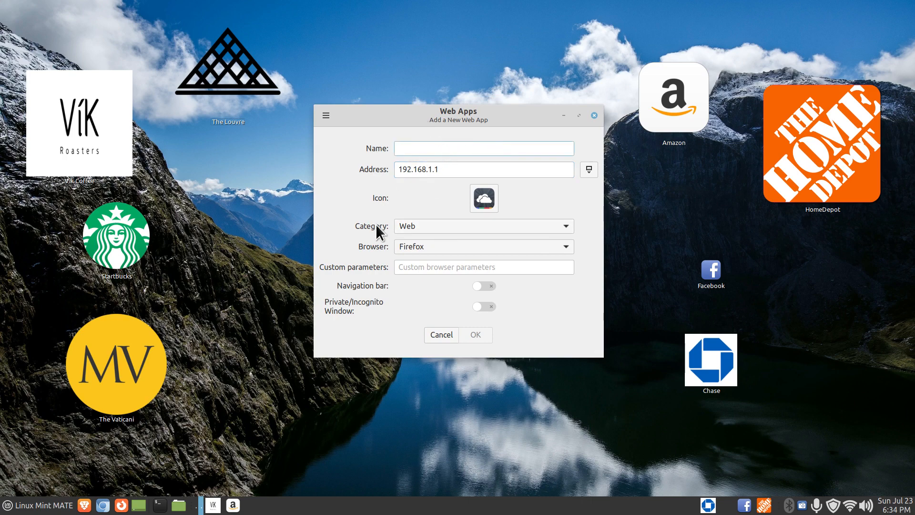
{"action": "type", "text": "MyRouter"}
Look through the stock icon categories for the new web app, from Actions to Emblems.
{"action": "left_click", "coordinate": [484, 199]}
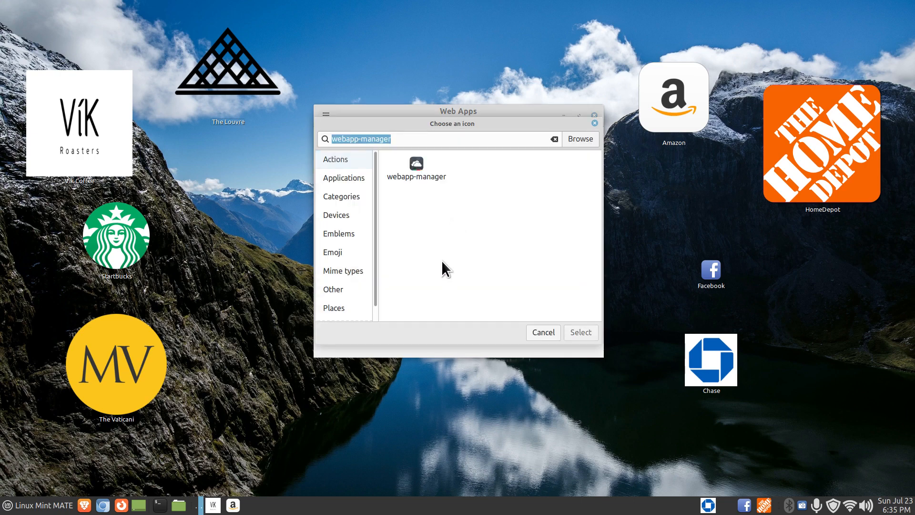
{"action": "left_click", "coordinate": [323, 164]}
{"action": "left_click", "coordinate": [327, 177]}
{"action": "left_click", "coordinate": [331, 195]}
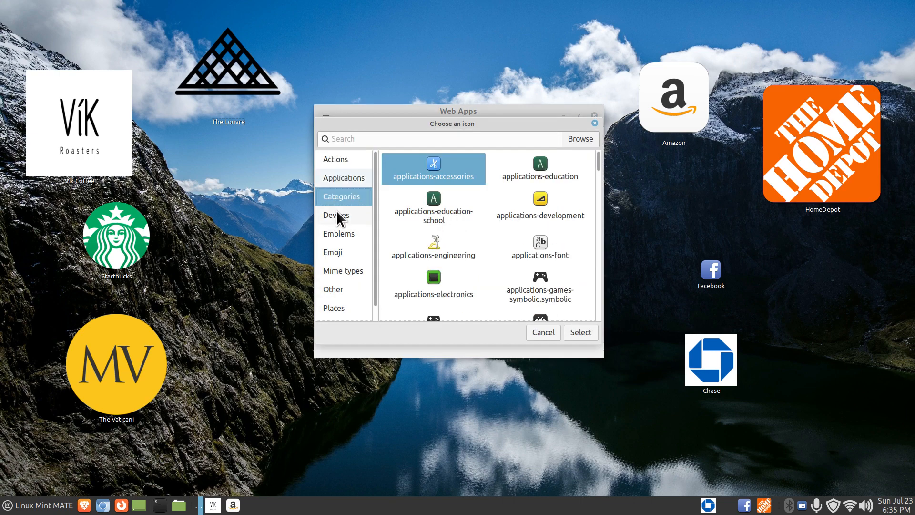
{"action": "left_click", "coordinate": [336, 214]}
{"action": "left_click", "coordinate": [339, 230]}
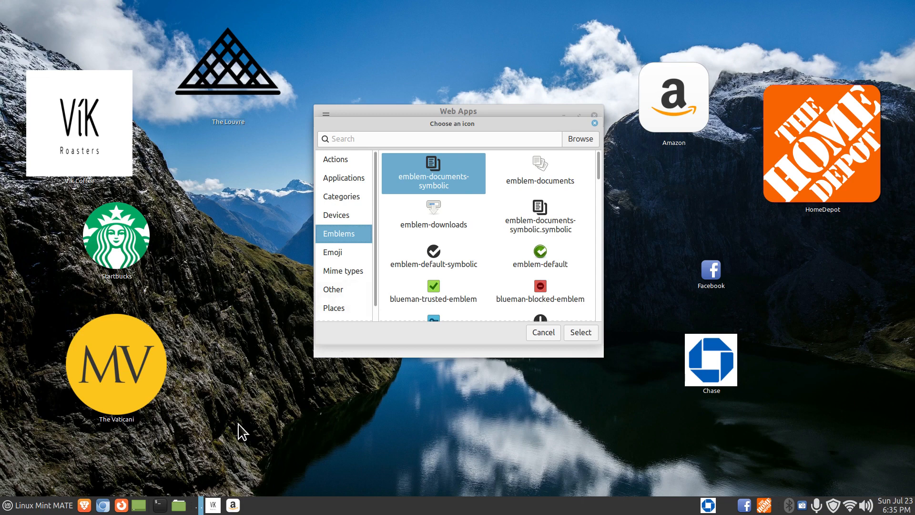
Look for router images in the icons folder under Documents using the file manager, and cancel the icon selection.
{"action": "left_click", "coordinate": [179, 505]}
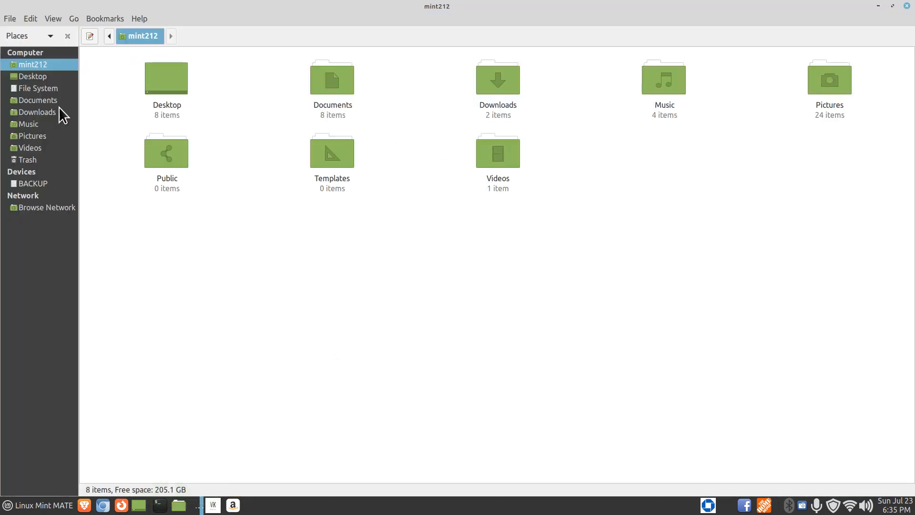
{"action": "left_click", "coordinate": [43, 100]}
{"action": "left_click", "coordinate": [342, 72]}
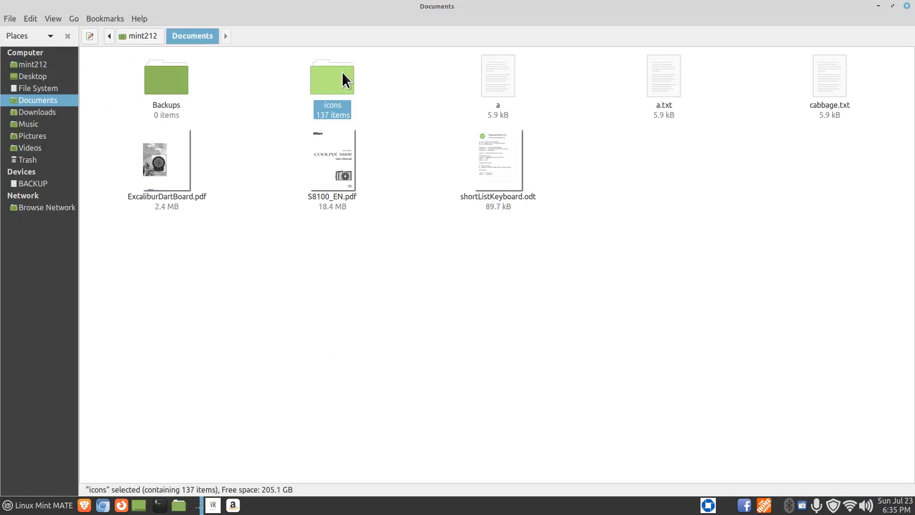
{"action": "double_click", "coordinate": [341, 72]}
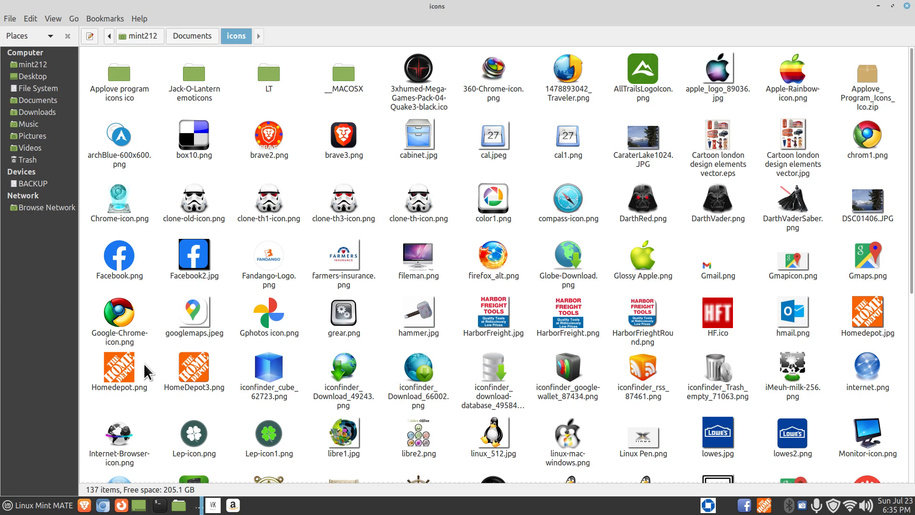
{"action": "scroll", "coordinate": [632, 289], "scroll_direction": "down", "scroll_amount": 7}
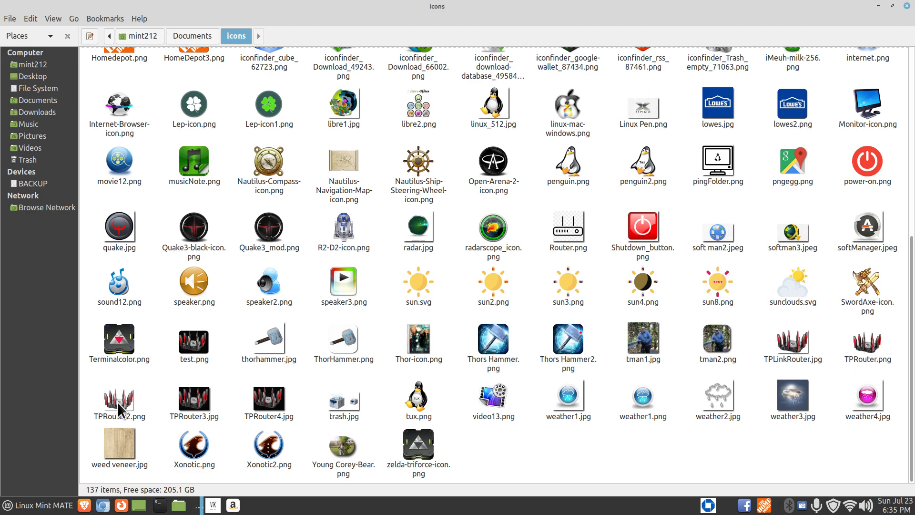
{"action": "left_click", "coordinate": [907, 6]}
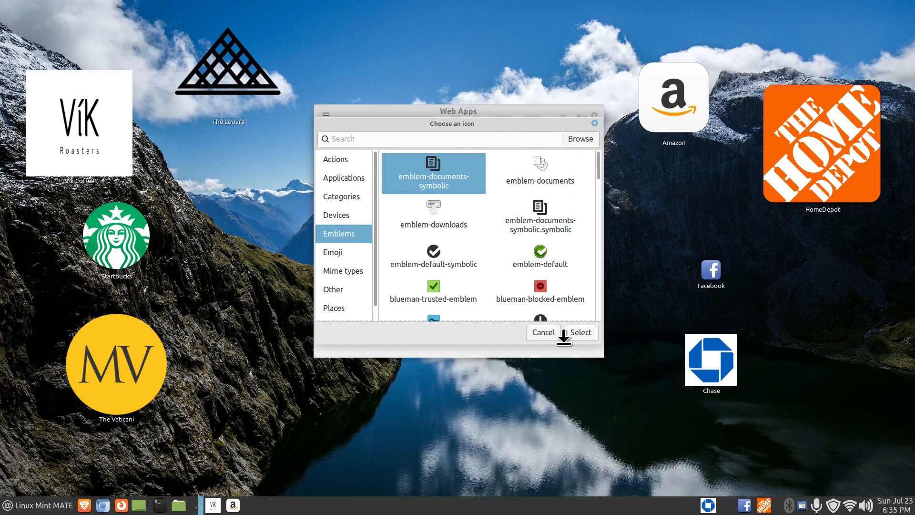
{"action": "left_click", "coordinate": [542, 333]}
Set the web app's icon to TPRouter.png from the icons folder in Documents.
{"action": "left_click", "coordinate": [480, 200]}
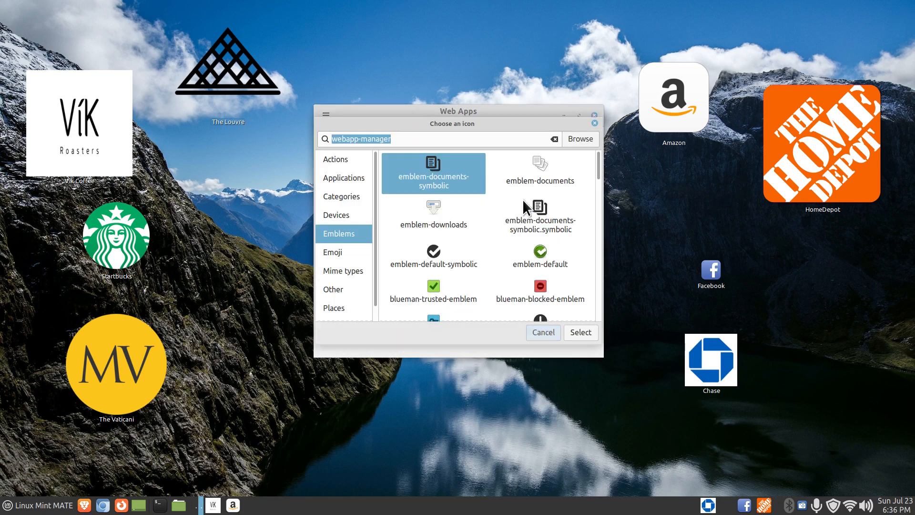
{"action": "left_click", "coordinate": [582, 137]}
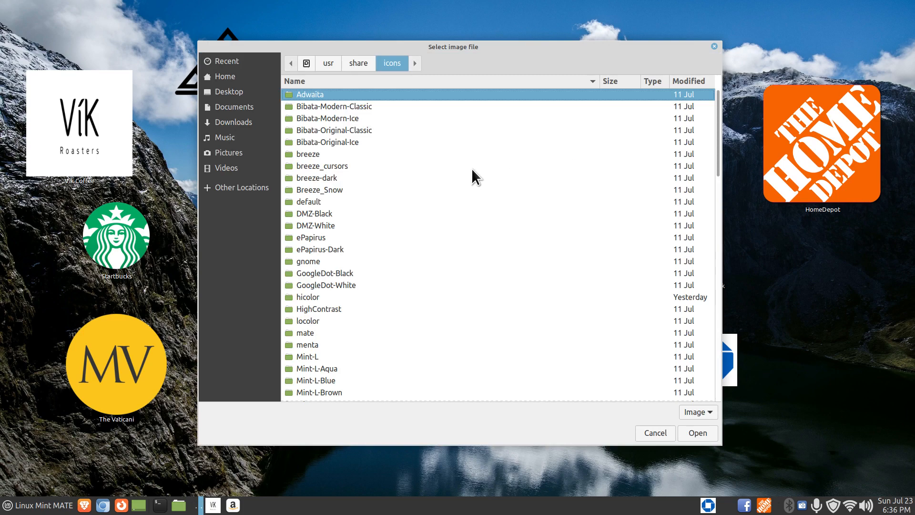
{"action": "left_click", "coordinate": [227, 109]}
{"action": "left_click", "coordinate": [292, 107]}
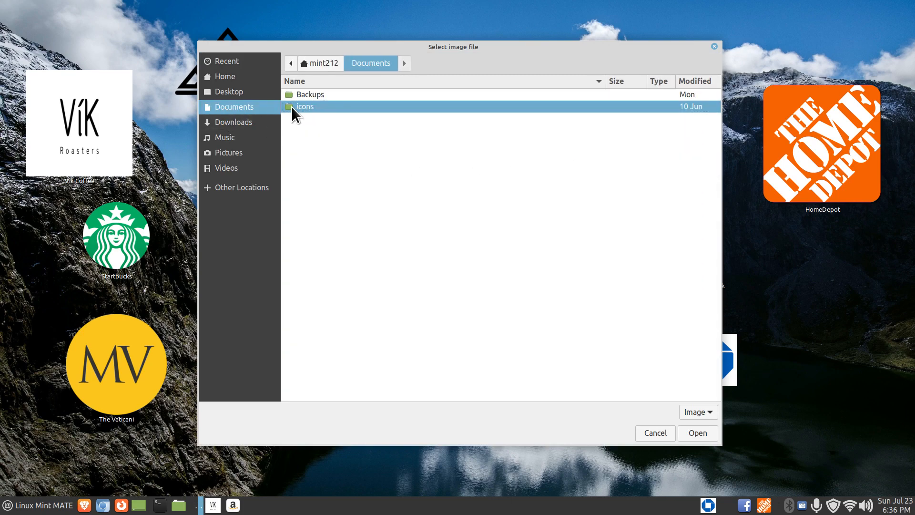
{"action": "double_click", "coordinate": [292, 107]}
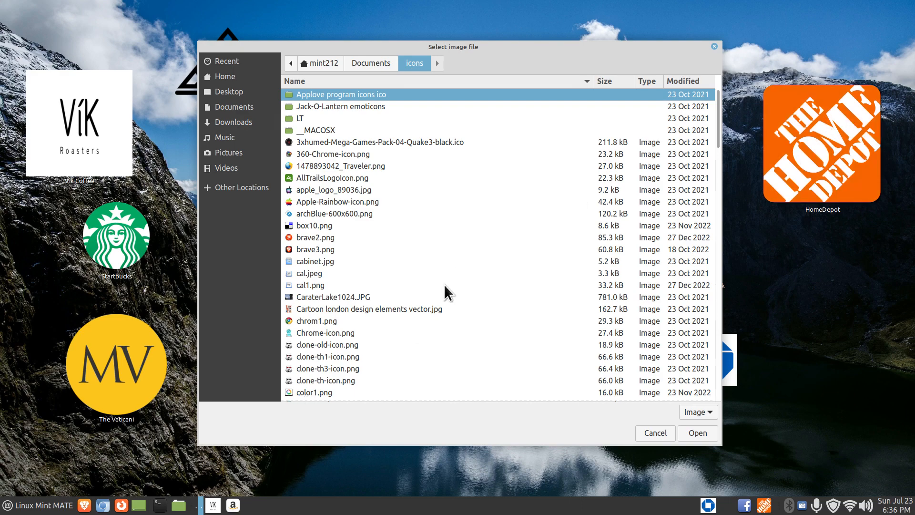
{"action": "scroll", "coordinate": [444, 284], "scroll_direction": "down", "scroll_amount": 20}
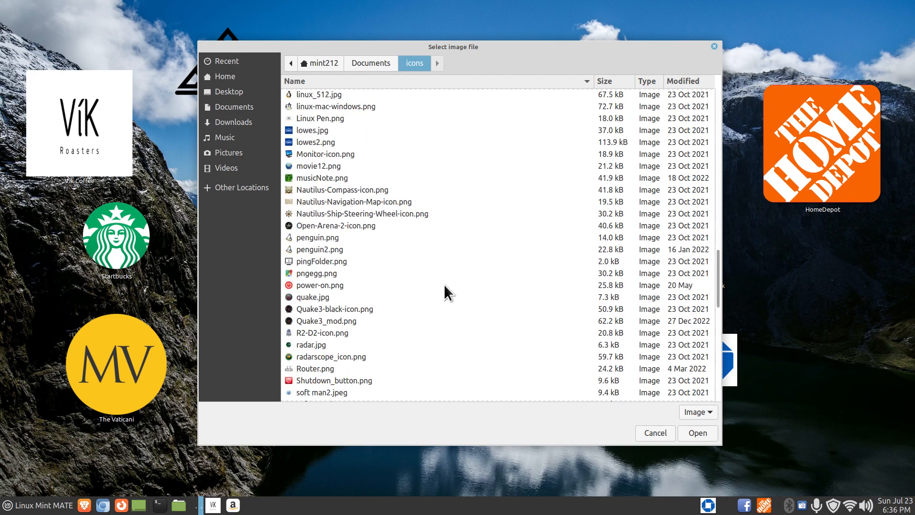
{"action": "scroll", "coordinate": [445, 285], "scroll_direction": "down", "scroll_amount": 13}
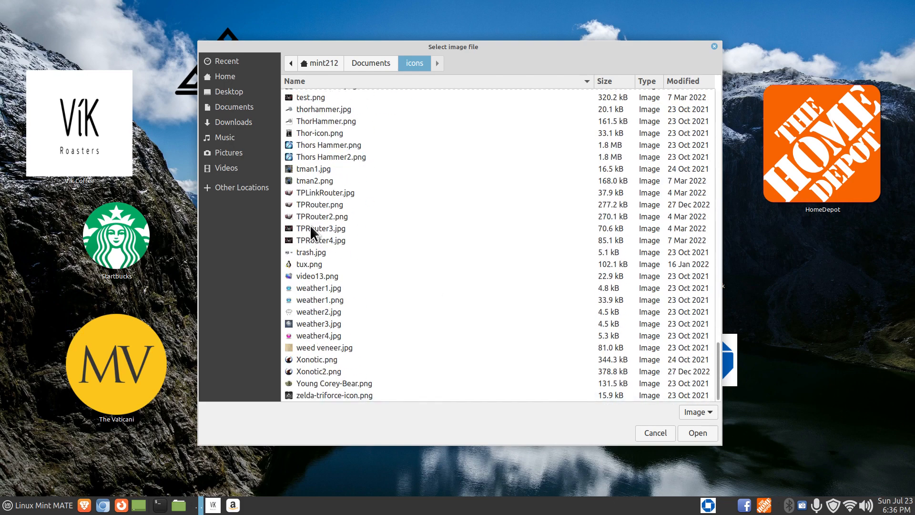
{"action": "left_click", "coordinate": [294, 208]}
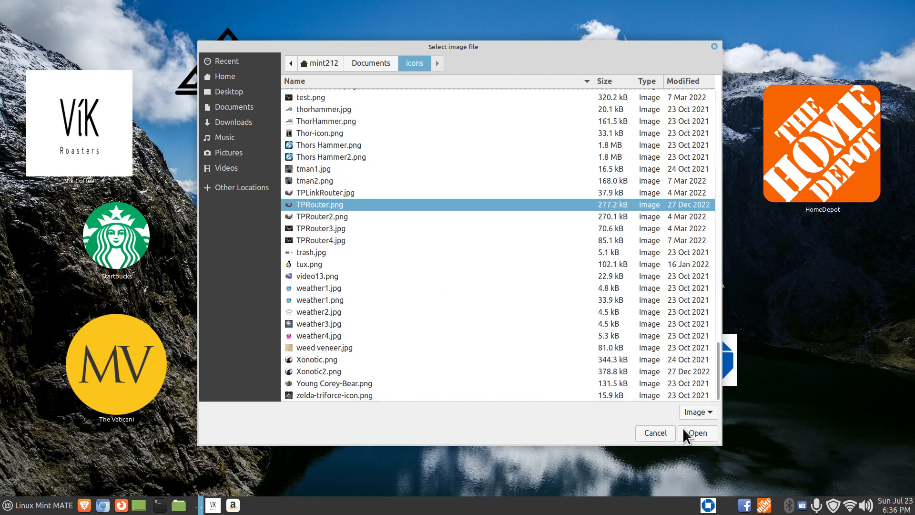
{"action": "left_click", "coordinate": [697, 433]}
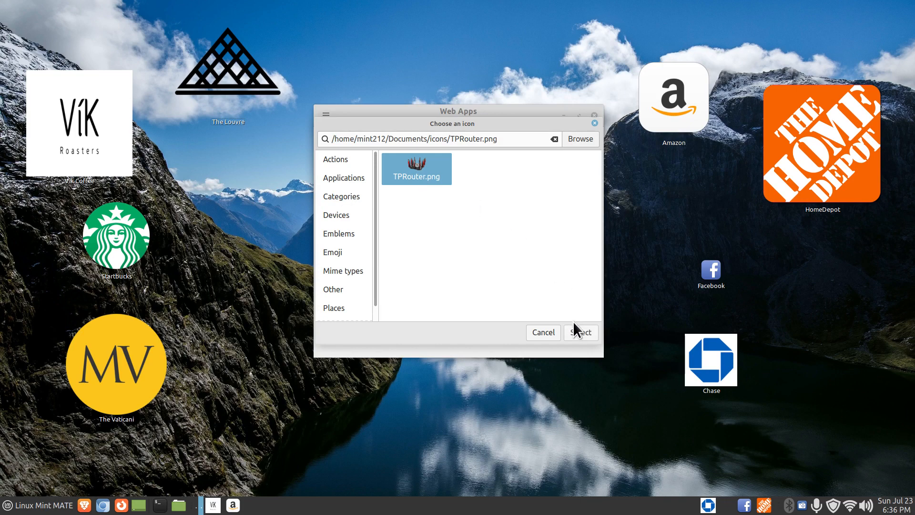
{"action": "left_click", "coordinate": [578, 333]}
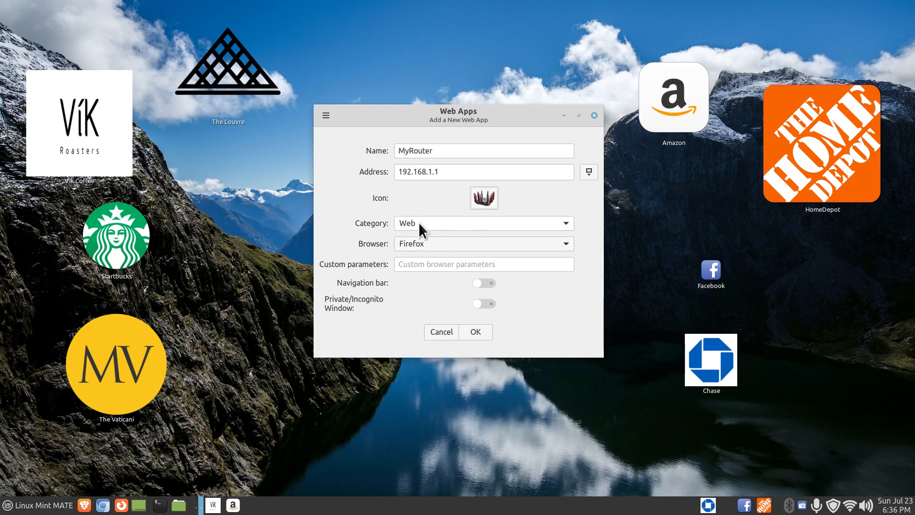
Choose Firefox as MyRouter's browser and save the new web app.
{"action": "left_click", "coordinate": [465, 241]}
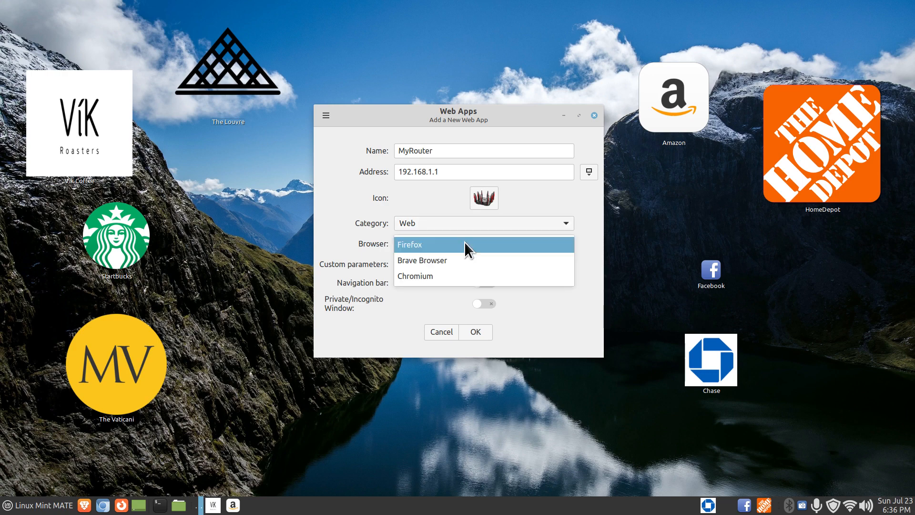
{"action": "left_click", "coordinate": [472, 243]}
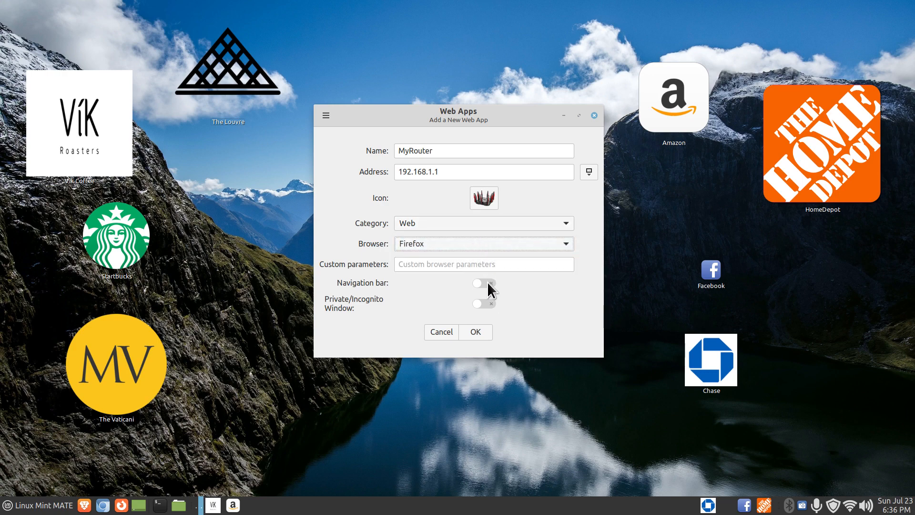
{"action": "left_click", "coordinate": [477, 332]}
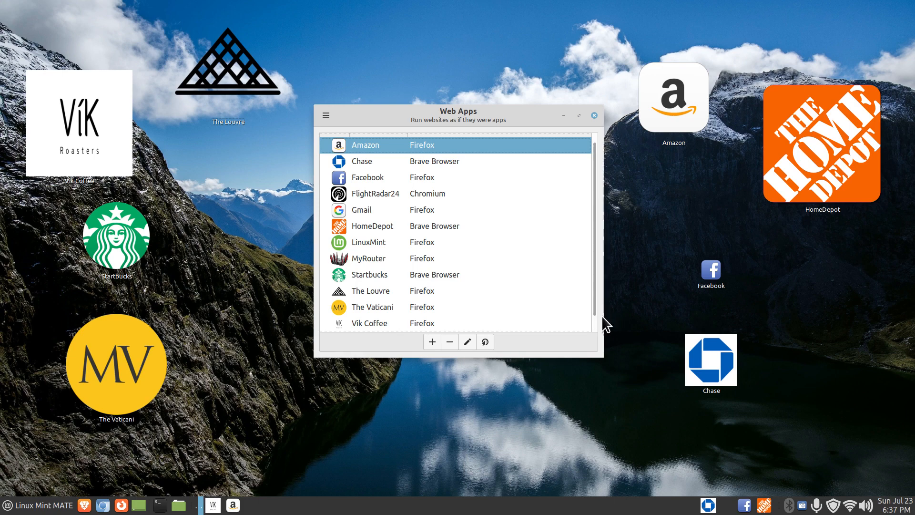
Launch MyRouter from the web app list and close the extra Mozilla privacy tab.
{"action": "double_click", "coordinate": [339, 256]}
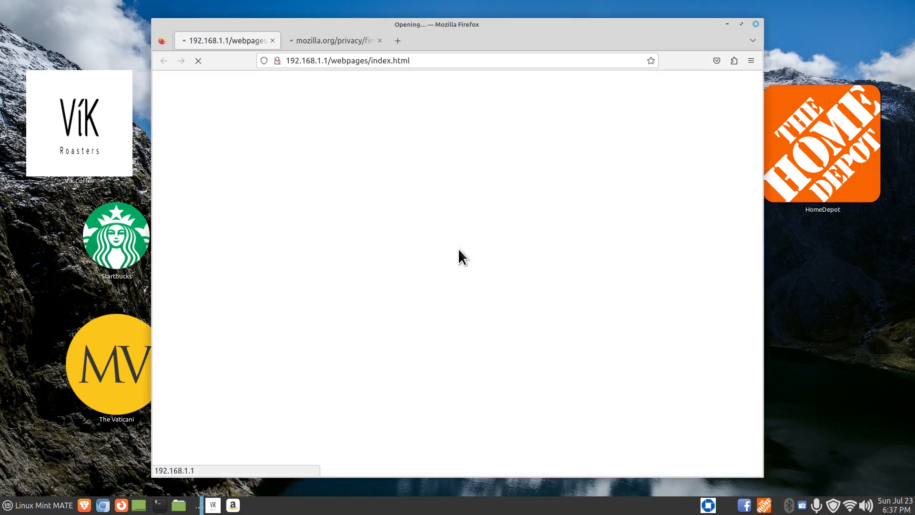
{"action": "left_click", "coordinate": [380, 41]}
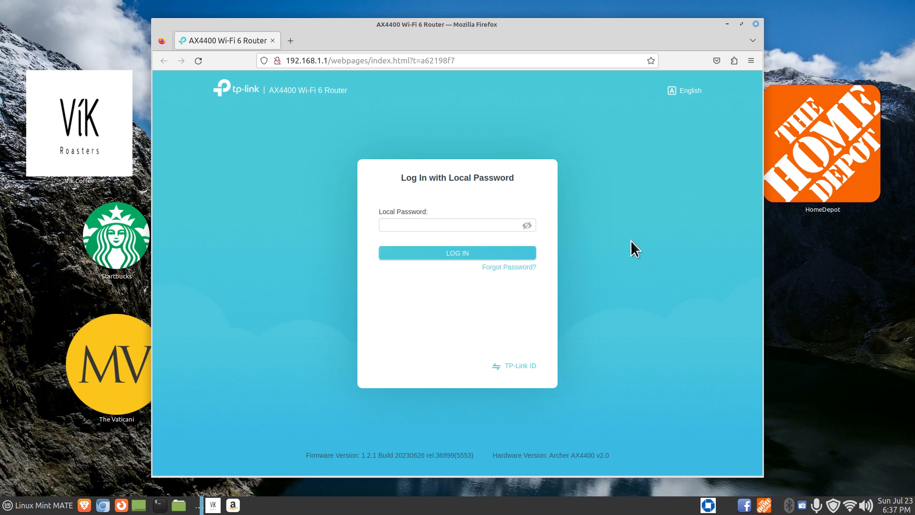
Close the router login window, enlarge the Web Apps manager to view the full list, and close it.
{"action": "left_click", "coordinate": [756, 24]}
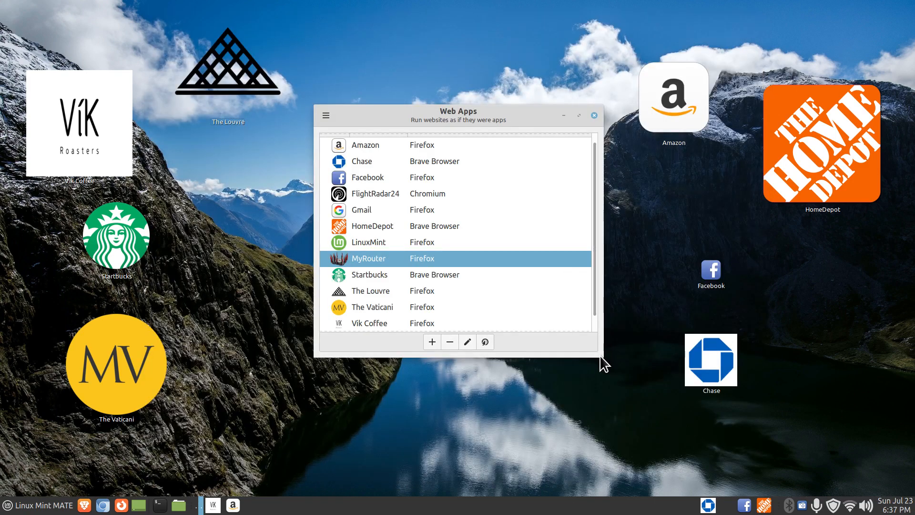
{"action": "left_click_drag", "start_coordinate": [599, 357], "coordinate": [626, 421]}
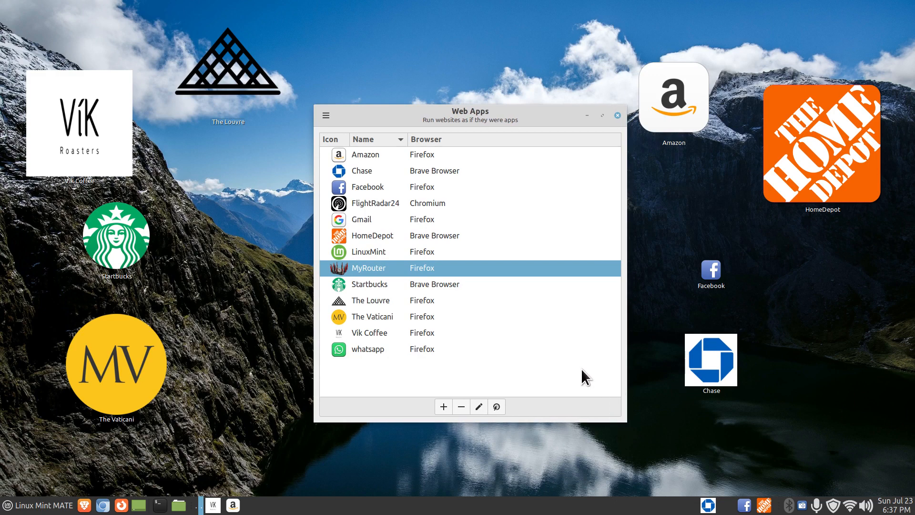
{"action": "left_click", "coordinate": [618, 115]}
Find MyRouter in the applications by searching for "my" and place its launcher on the desktop and the panel.
{"action": "left_click", "coordinate": [55, 509]}
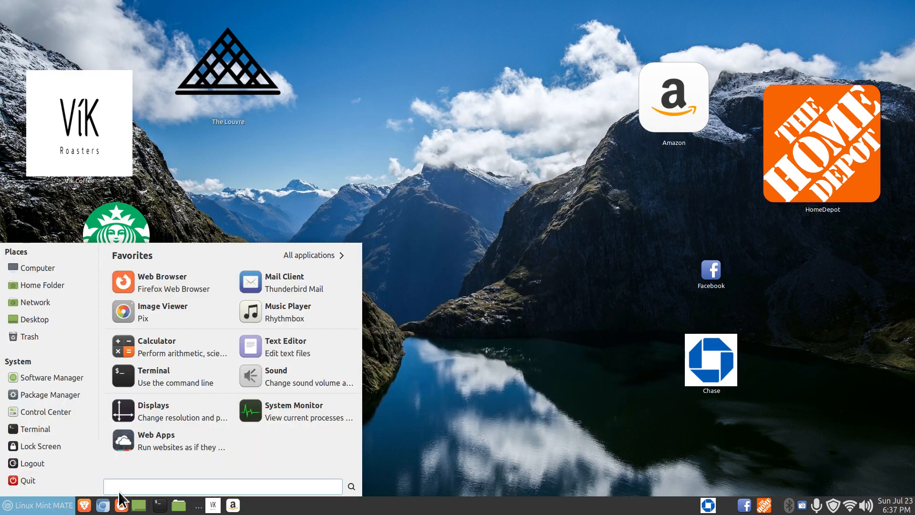
{"action": "type", "text": "my"}
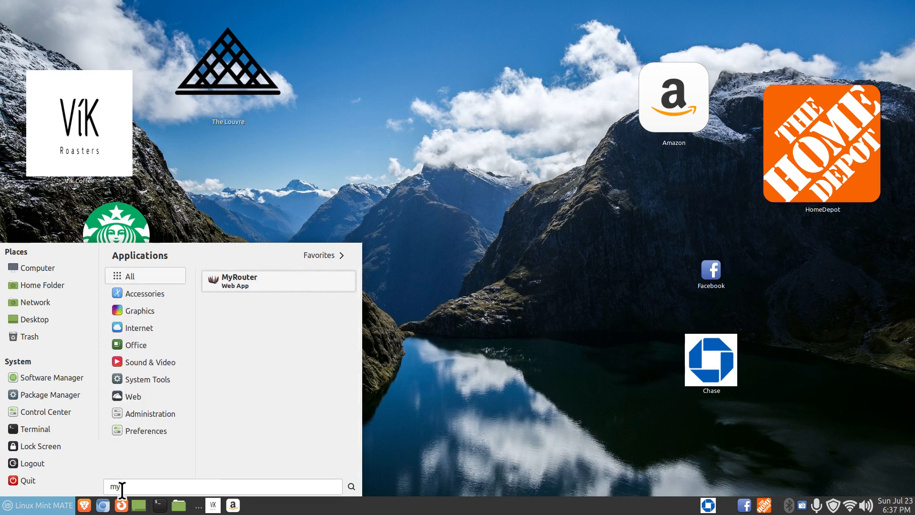
{"action": "left_click_drag", "start_coordinate": [210, 278], "coordinate": [525, 331]}
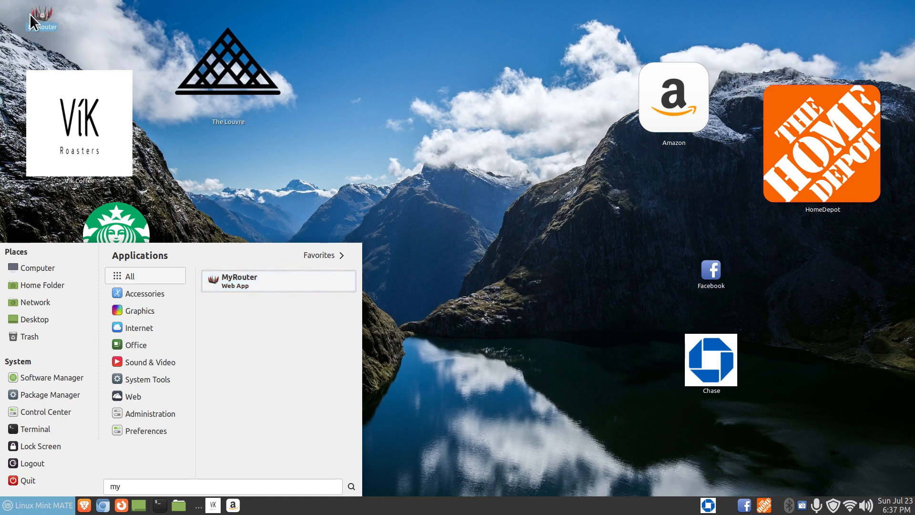
{"action": "left_click_drag", "start_coordinate": [48, 22], "coordinate": [577, 505]}
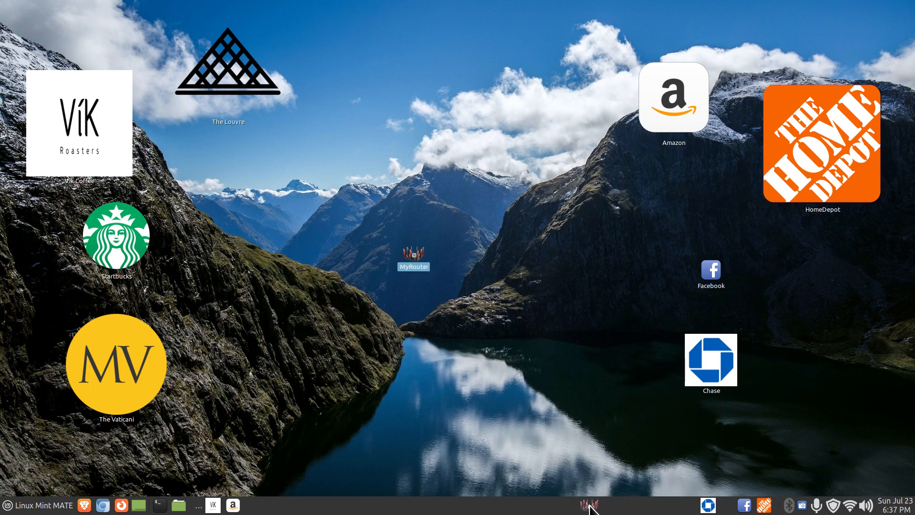
Test the MyRouter panel launcher, dismiss the notice about previous tabs, and close the router window.
{"action": "left_click", "coordinate": [589, 504]}
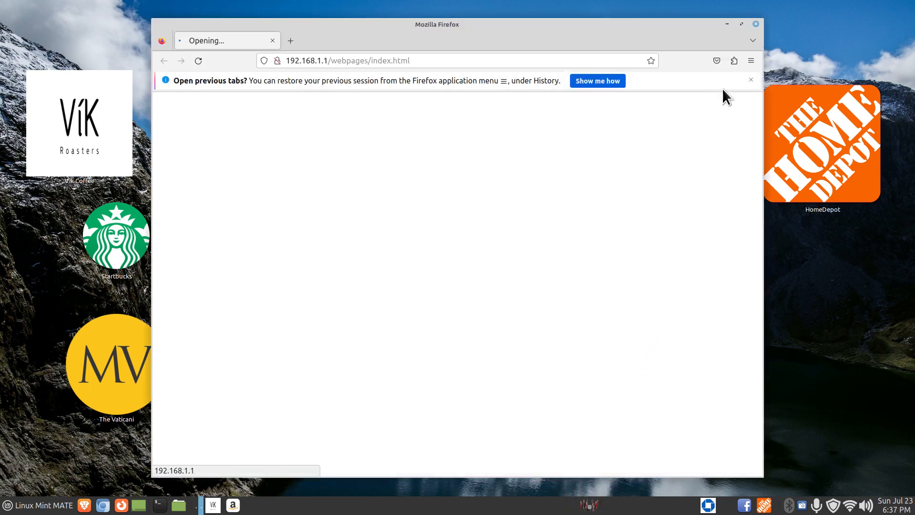
{"action": "left_click", "coordinate": [752, 80]}
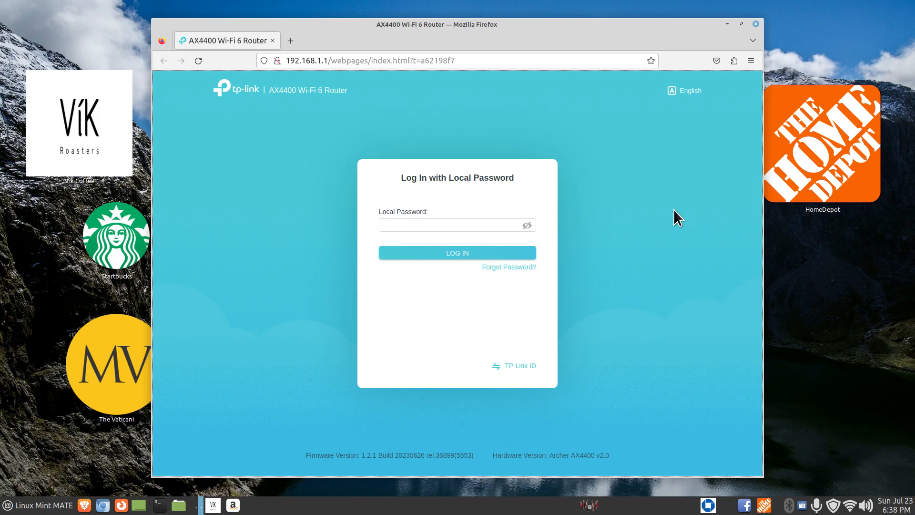
{"action": "left_click", "coordinate": [755, 24]}
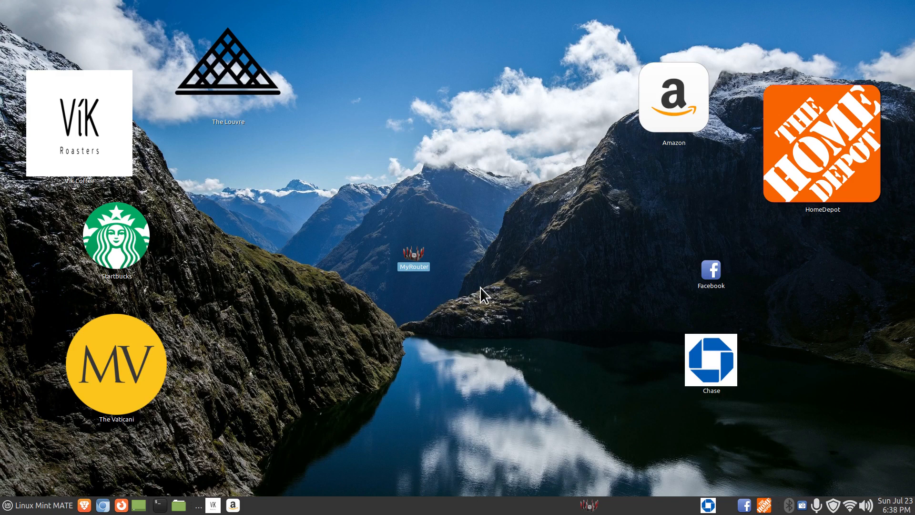
Enlarge the MyRouter desktop icon to about the size of the HomeDepot icon.
{"action": "right_click", "coordinate": [412, 251]}
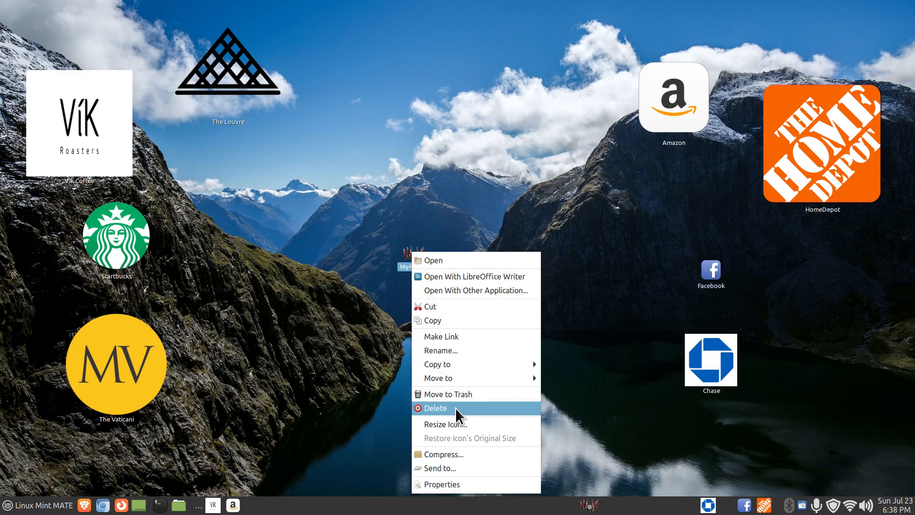
{"action": "left_click", "coordinate": [465, 425]}
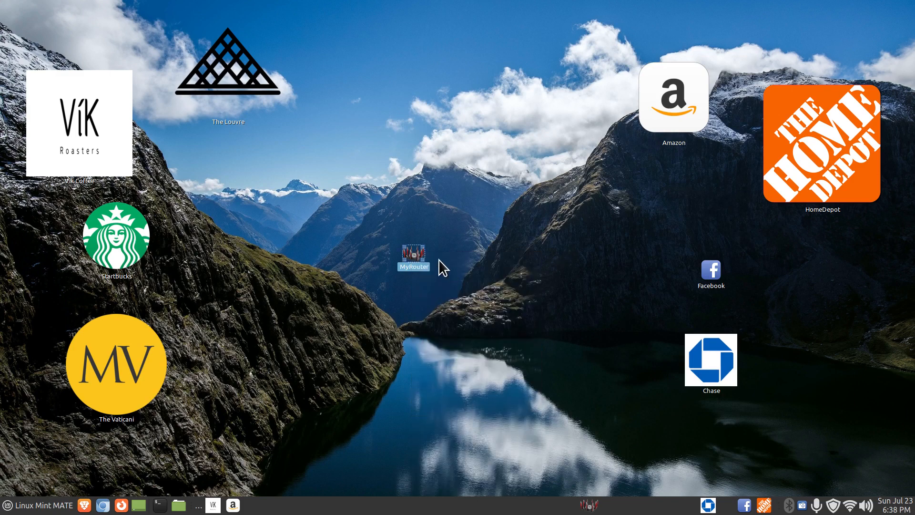
{"action": "right_click", "coordinate": [415, 253]}
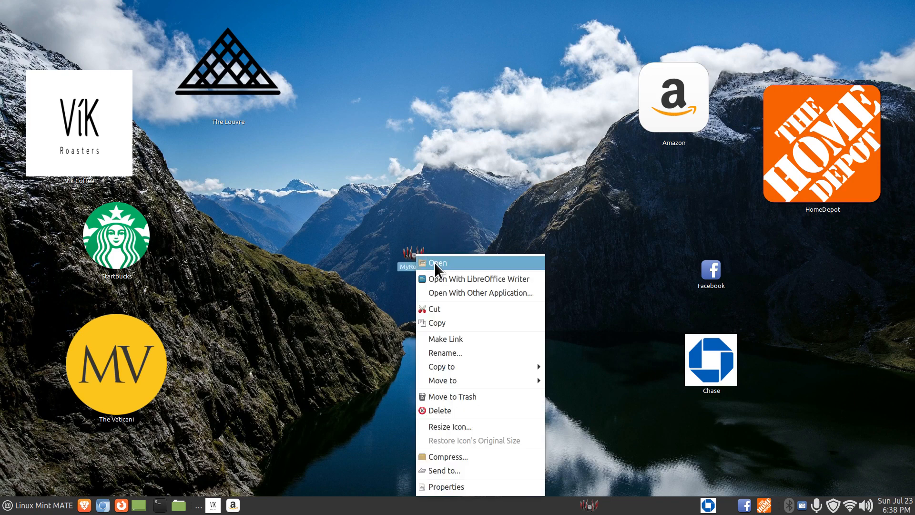
{"action": "left_click", "coordinate": [472, 425]}
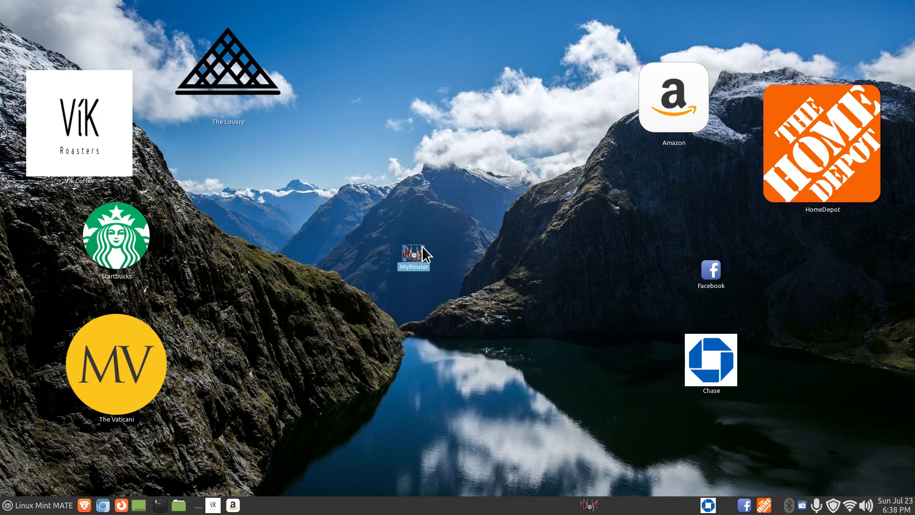
{"action": "left_click_drag", "start_coordinate": [422, 247], "coordinate": [532, 138]}
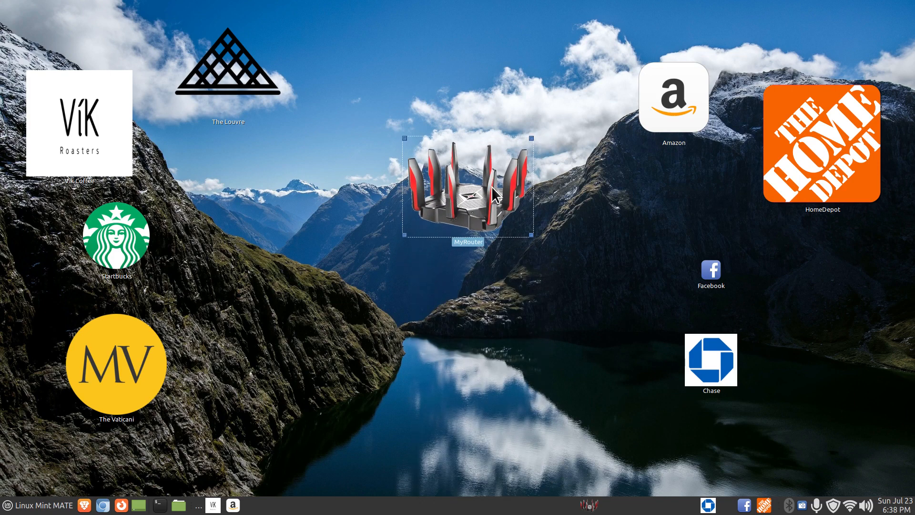
Move the enlarged MyRouter icon below the HomeDepot icon, beside Chase.
{"action": "left_click_drag", "start_coordinate": [492, 186], "coordinate": [452, 443]}
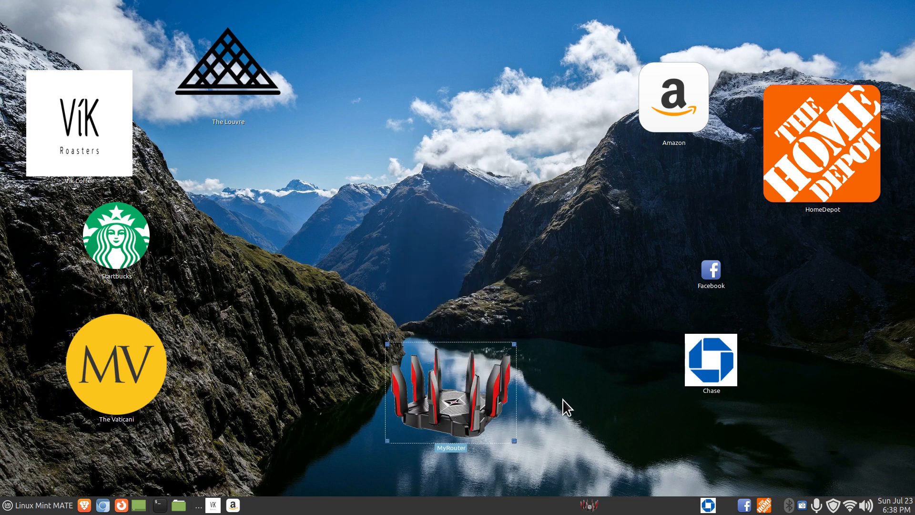
{"action": "left_click", "coordinate": [603, 304]}
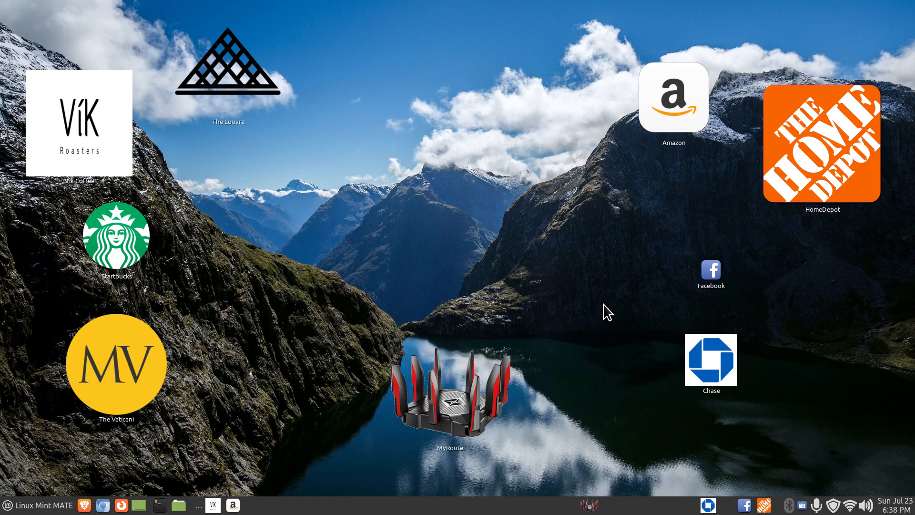
{"action": "left_click_drag", "start_coordinate": [465, 405], "coordinate": [592, 292]}
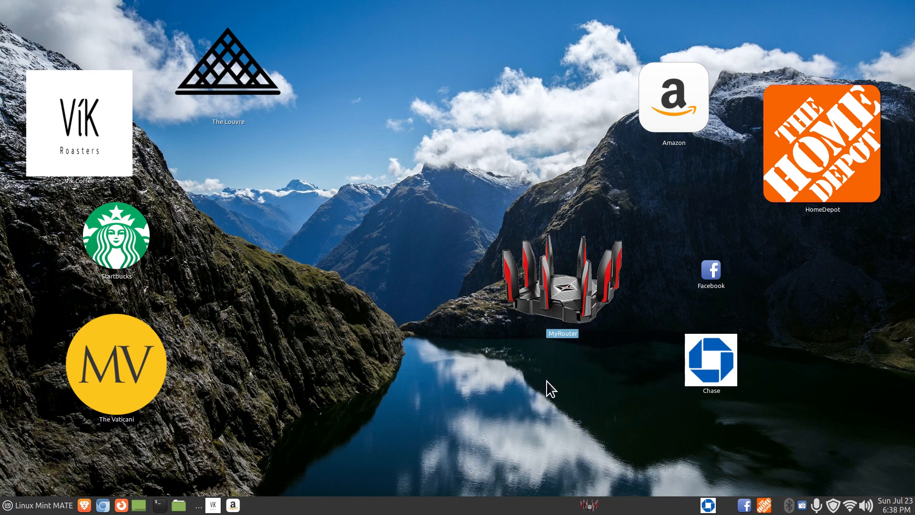
{"action": "left_click_drag", "start_coordinate": [568, 296], "coordinate": [830, 363]}
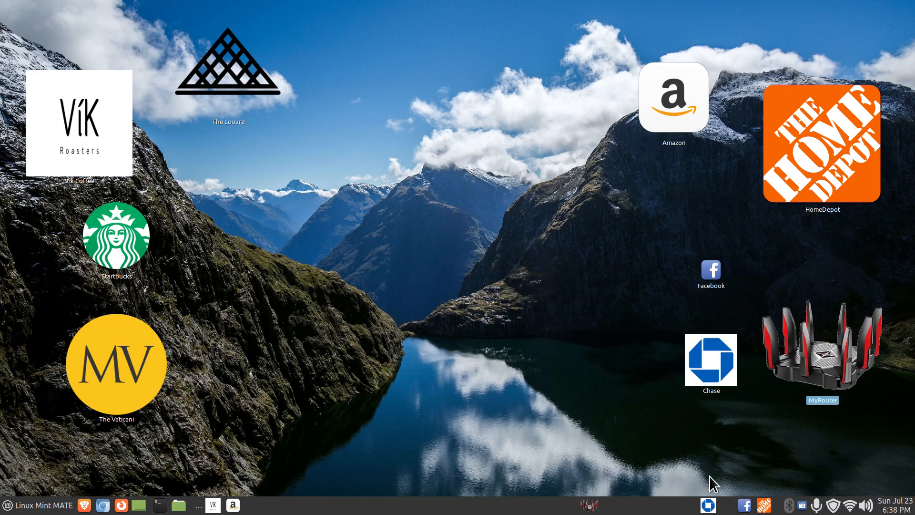
Open the Web Apps manager and permanently delete the HomeDepot web app.
{"action": "left_click", "coordinate": [50, 512]}
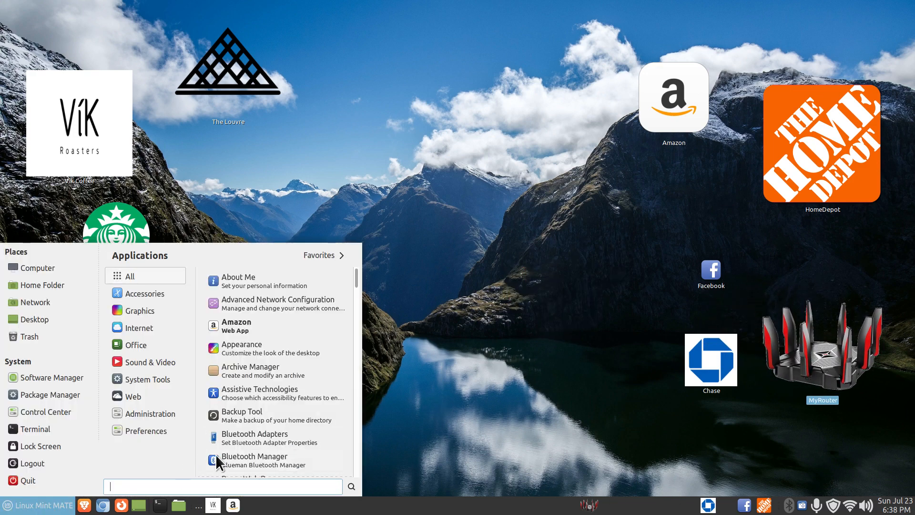
{"action": "left_click", "coordinate": [320, 256]}
{"action": "left_click", "coordinate": [139, 439]}
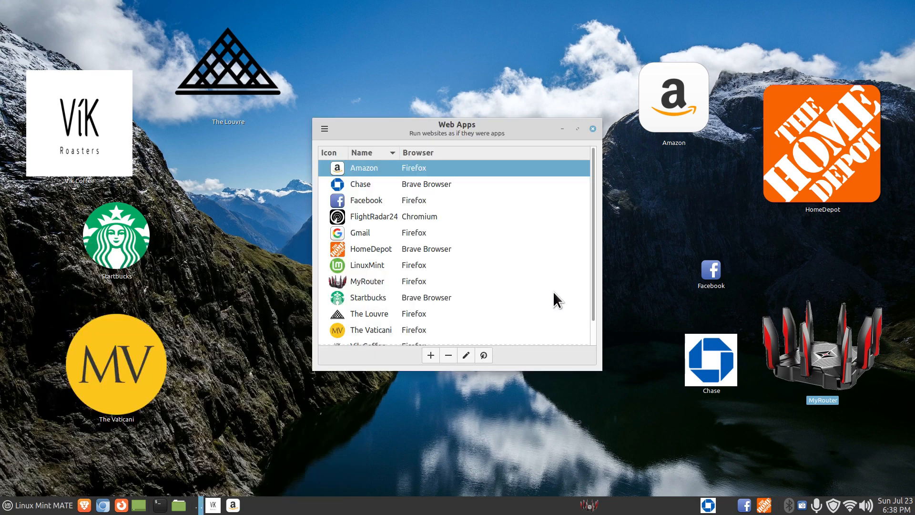
{"action": "left_click", "coordinate": [366, 250]}
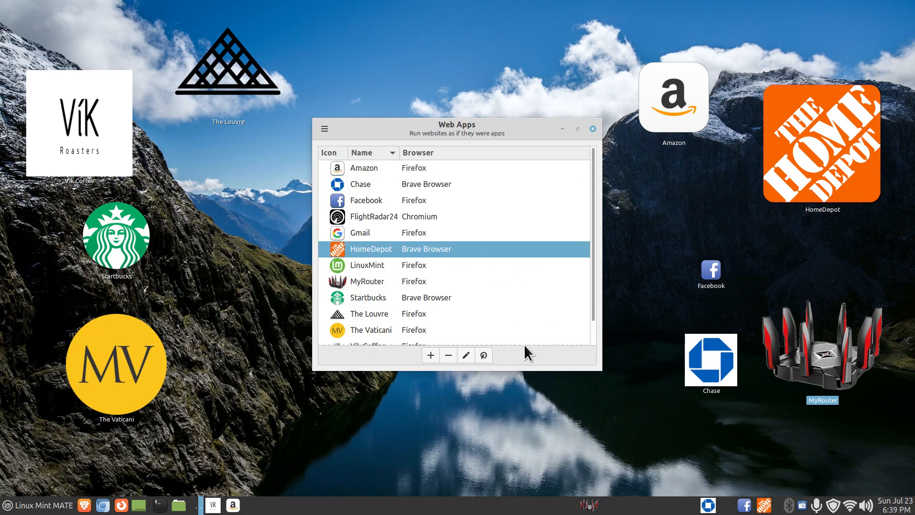
{"action": "left_click", "coordinate": [448, 355]}
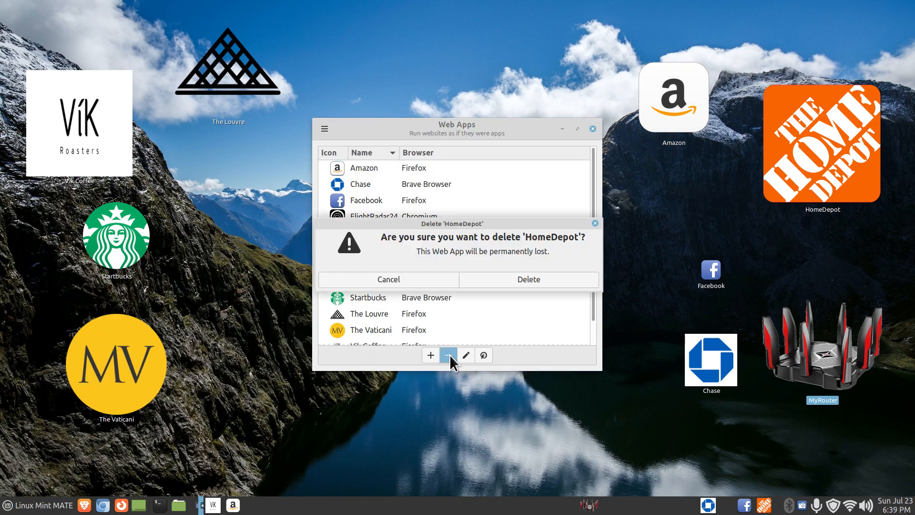
{"action": "left_click", "coordinate": [548, 278]}
Delete the HomeDepot desktop icon, remove its panel launcher after test-opening it, and close the Web Apps manager.
{"action": "left_click", "coordinate": [788, 139]}
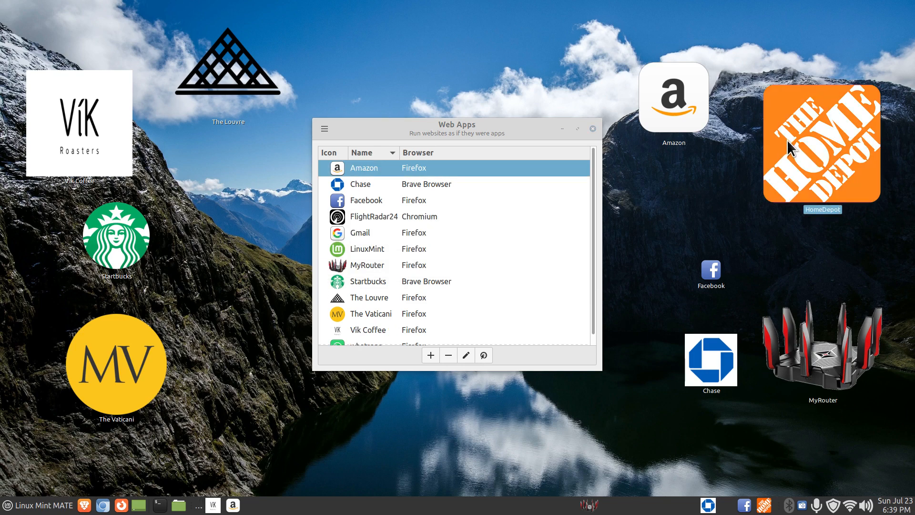
{"action": "key", "text": "Delete"}
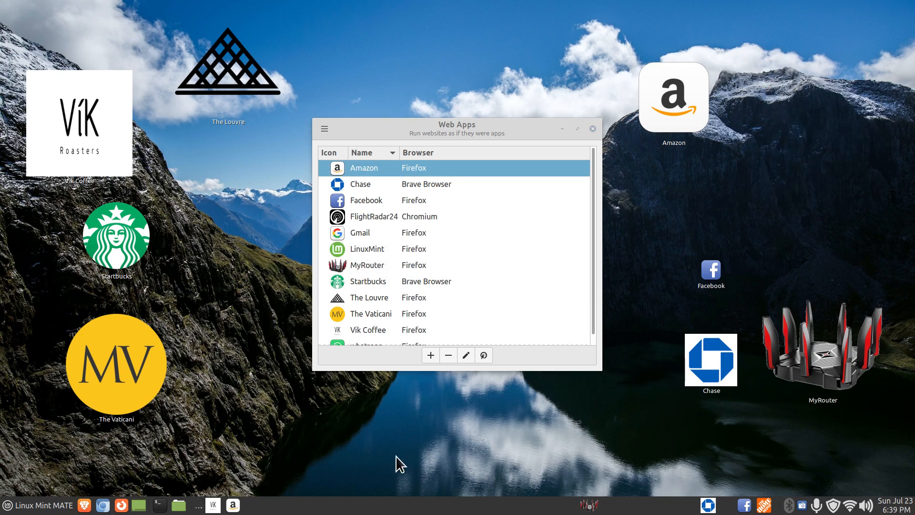
{"action": "left_click", "coordinate": [764, 505]}
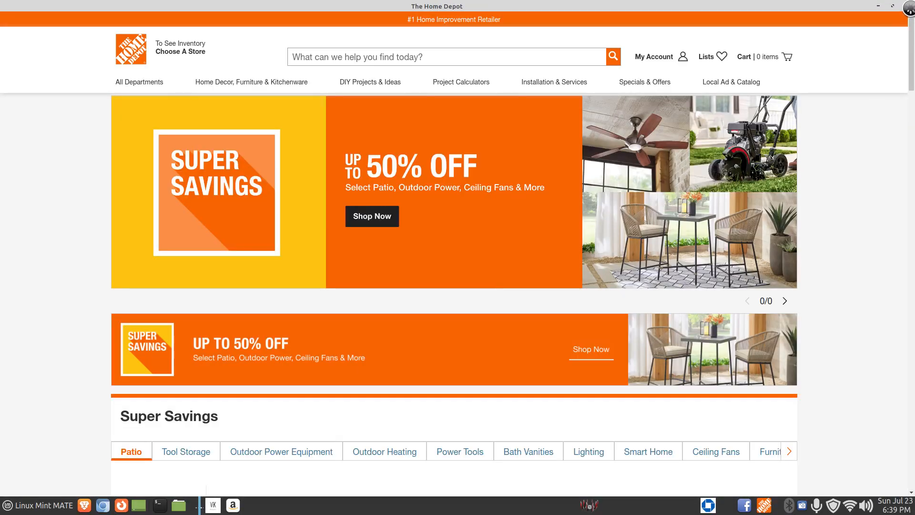
{"action": "left_click", "coordinate": [907, 6]}
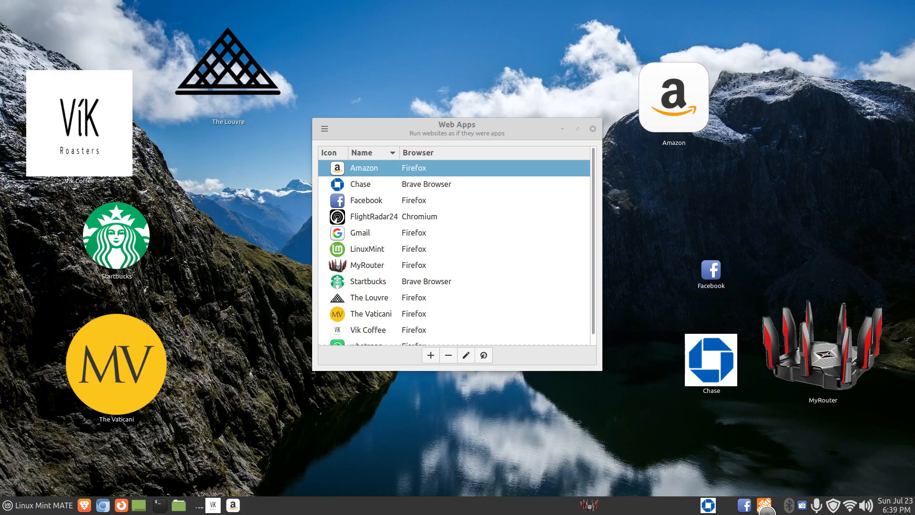
{"action": "right_click", "coordinate": [765, 506]}
{"action": "left_click", "coordinate": [821, 449]}
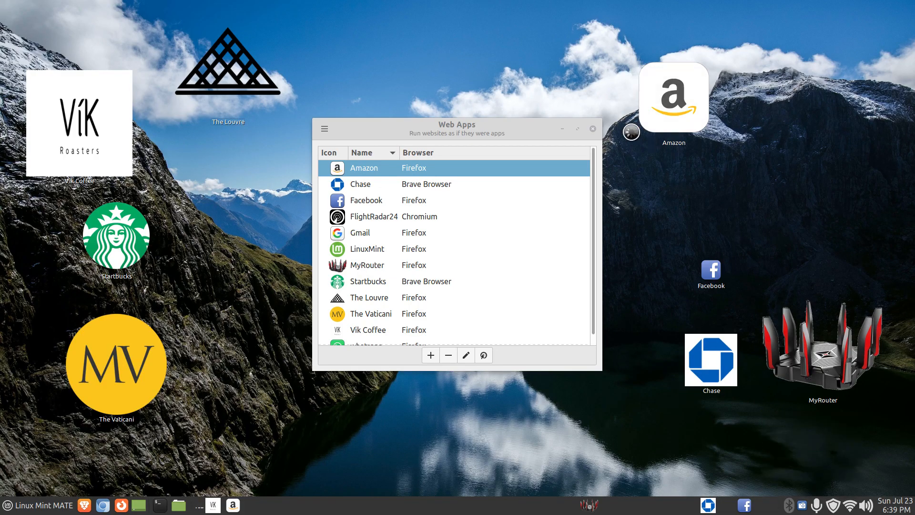
{"action": "left_click", "coordinate": [593, 129]}
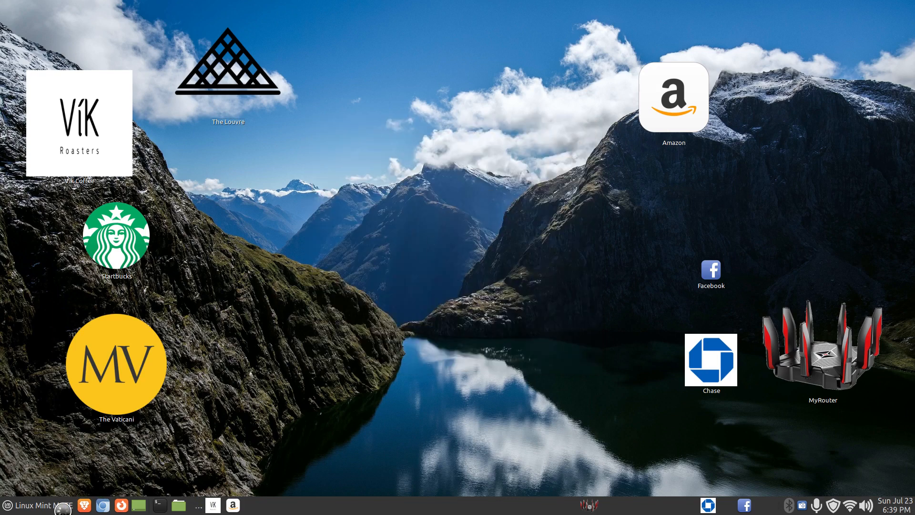
Open Firefox, search for "home depot", go to homedepot.com, and allow the site to access the location.
{"action": "left_click", "coordinate": [121, 505]}
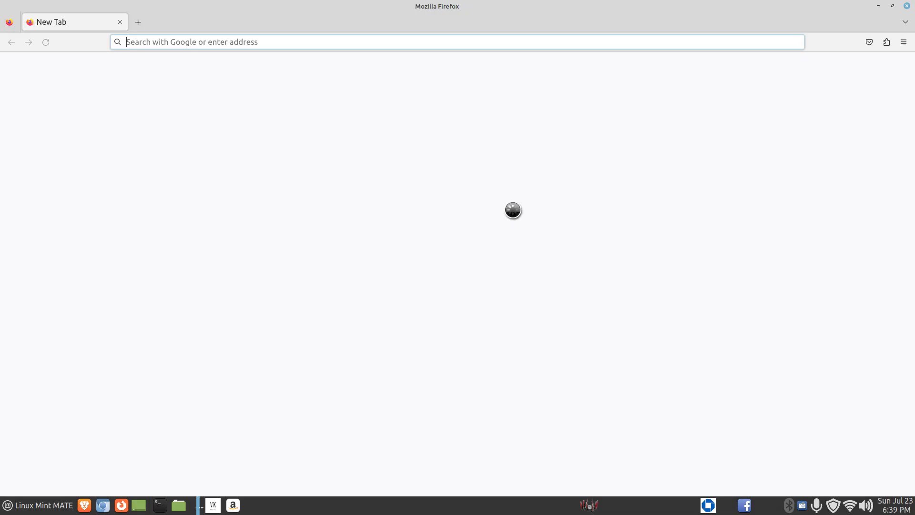
{"action": "left_click", "coordinate": [381, 173]}
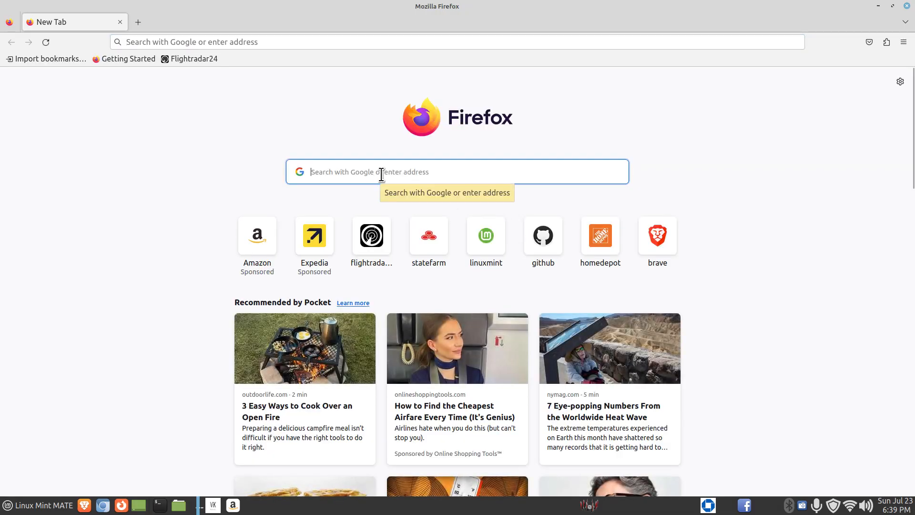
{"action": "type", "text": "hom"}
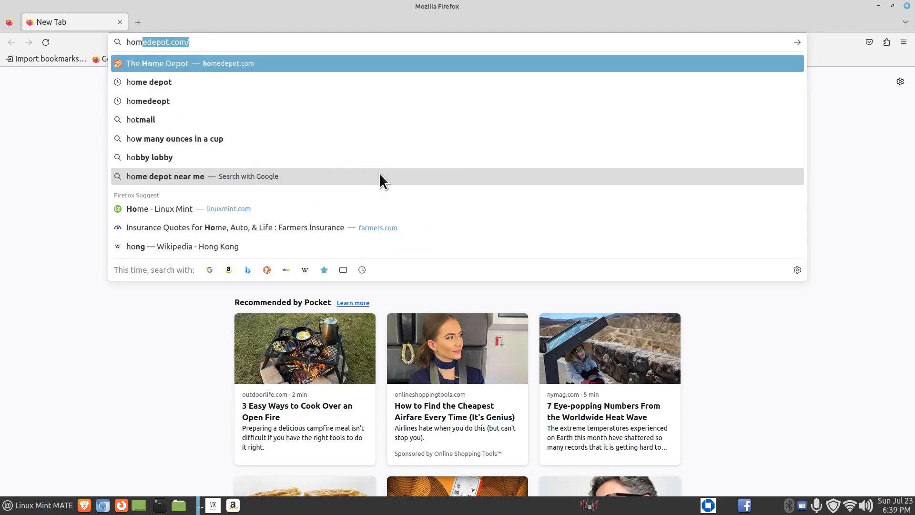
{"action": "type", "text": "e depot"}
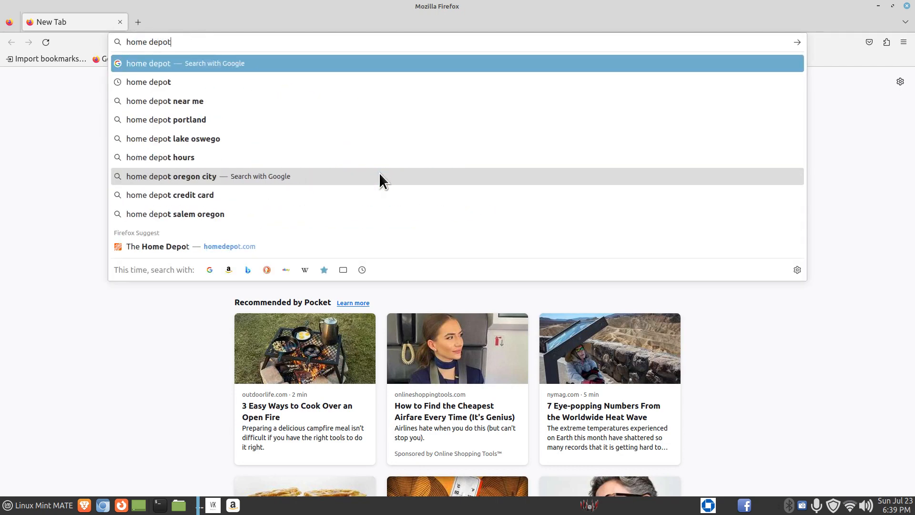
{"action": "key", "text": "Return"}
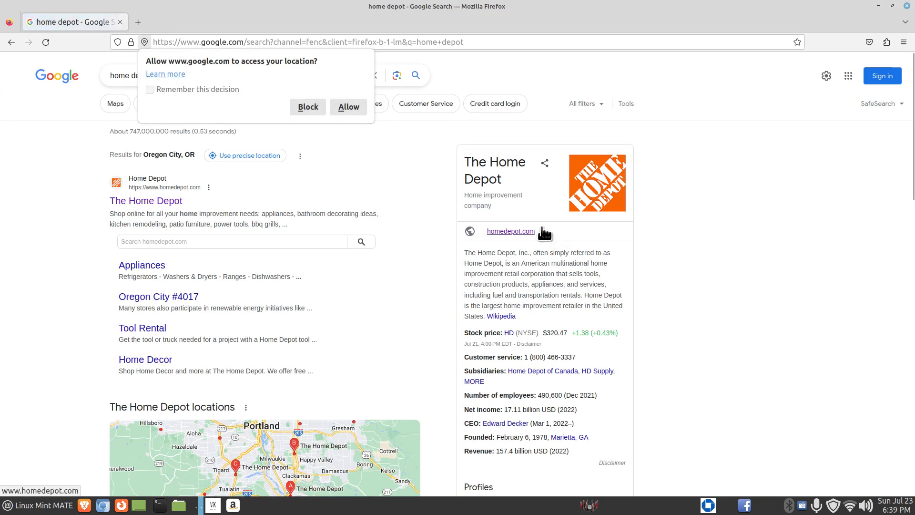
{"action": "left_click", "coordinate": [544, 231]}
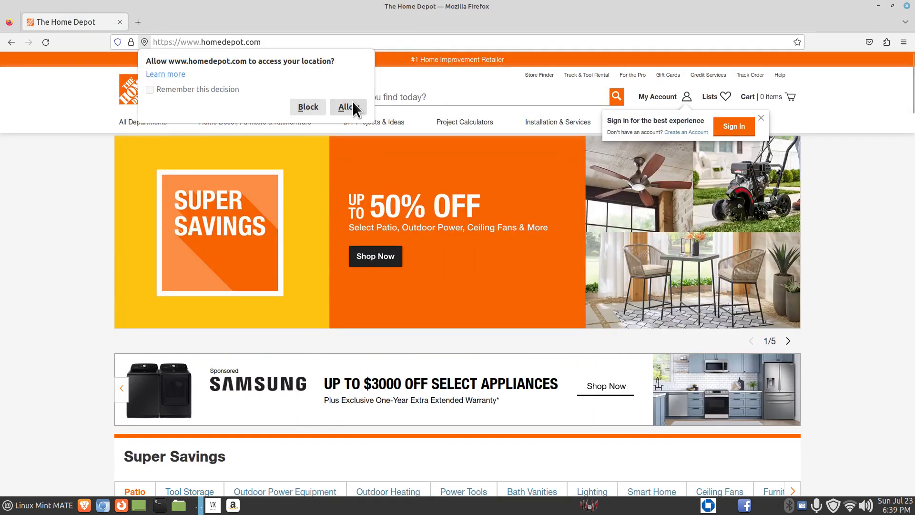
{"action": "left_click", "coordinate": [351, 106]}
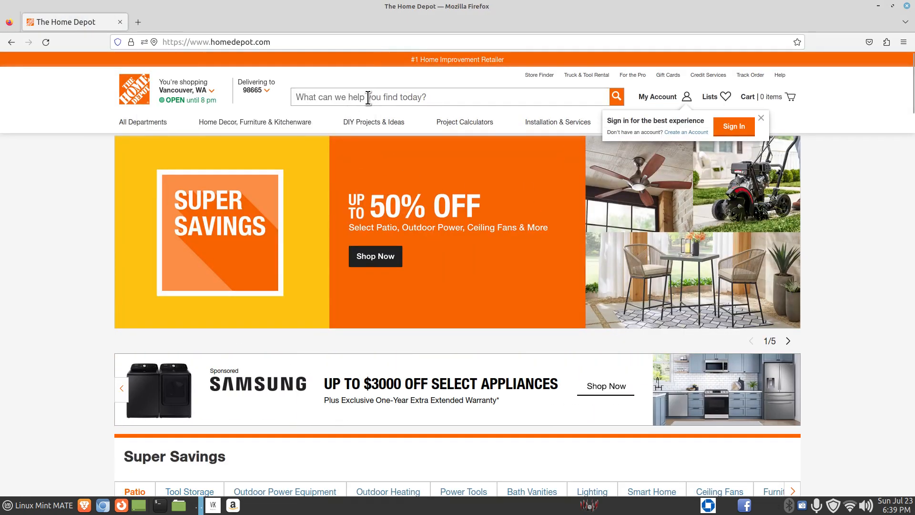
{"action": "left_click", "coordinate": [294, 42]}
{"action": "key", "text": "ctrl+c"}
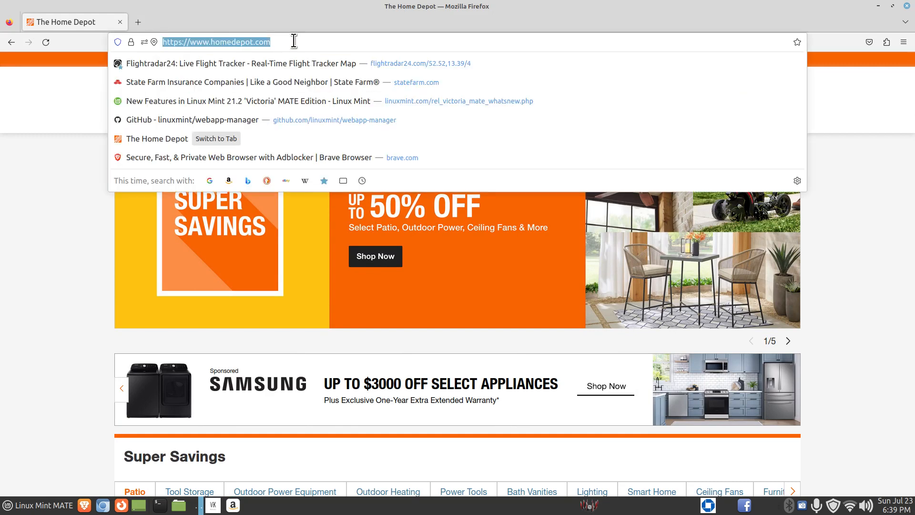
{"action": "right_click", "coordinate": [180, 41]}
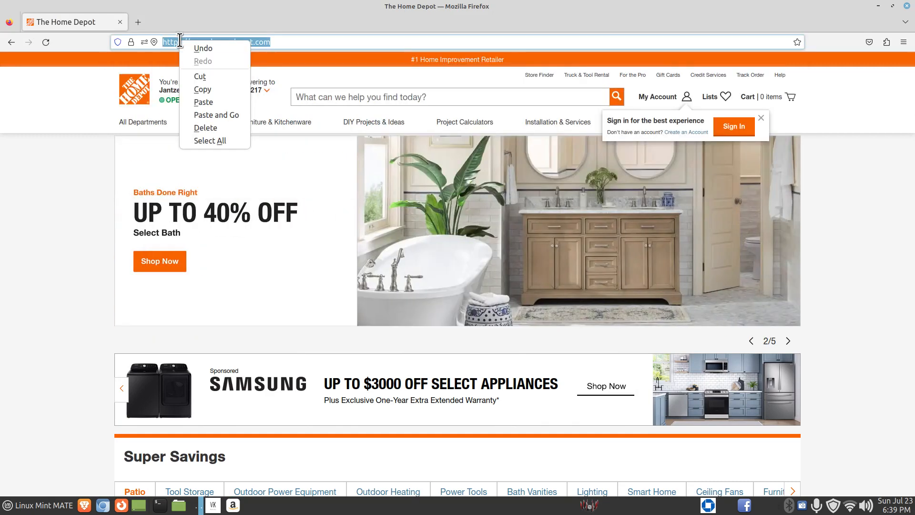
{"action": "left_click", "coordinate": [204, 89]}
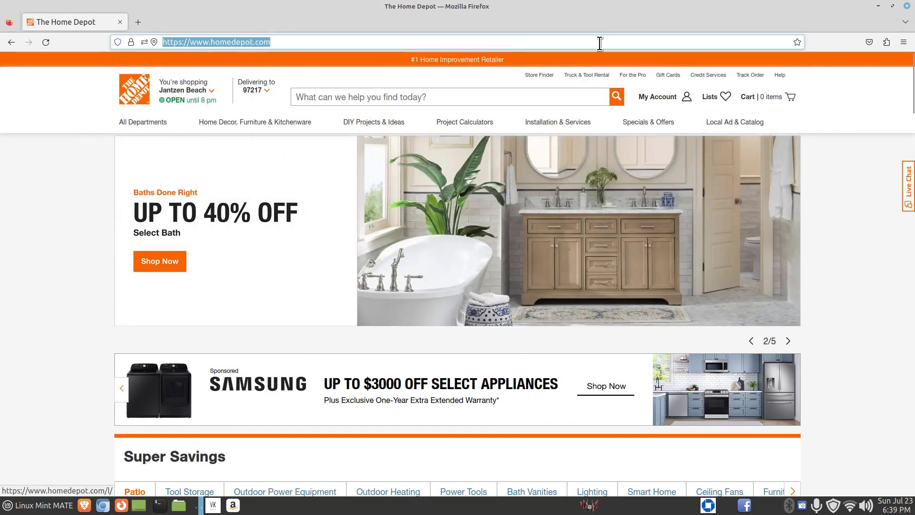
Start a new web app in the Web Apps manager with the copied homedepot.com address, and close the Firefox window.
{"action": "left_click", "coordinate": [879, 6]}
{"action": "left_click", "coordinate": [34, 505]}
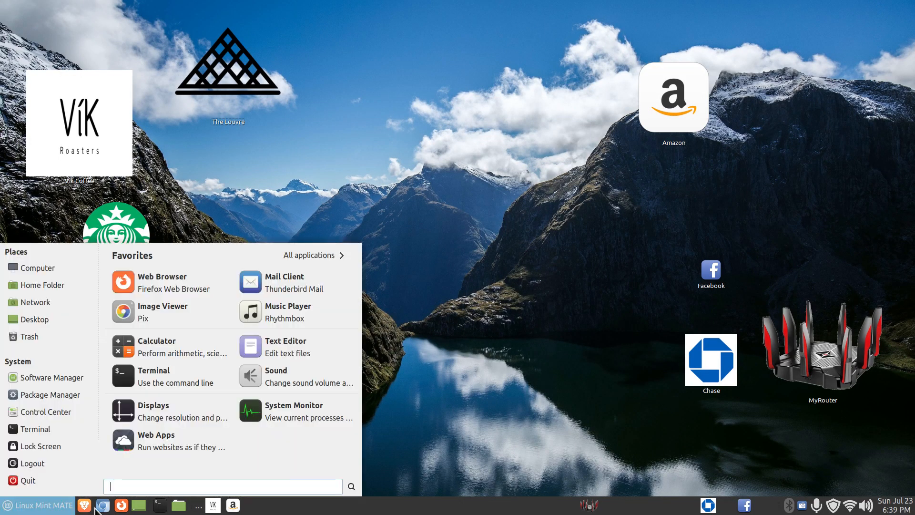
{"action": "left_click", "coordinate": [191, 434]}
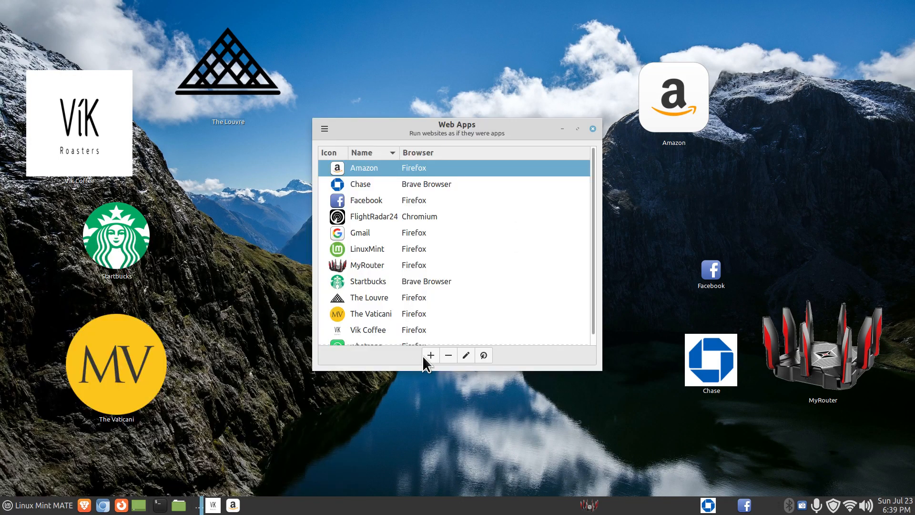
{"action": "left_click", "coordinate": [427, 351]}
{"action": "left_click", "coordinate": [408, 183]}
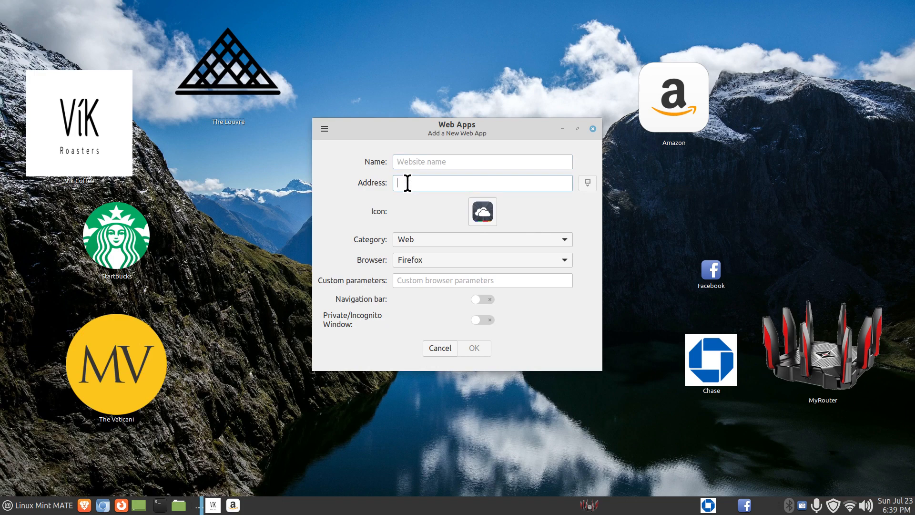
{"action": "right_click", "coordinate": [409, 185]}
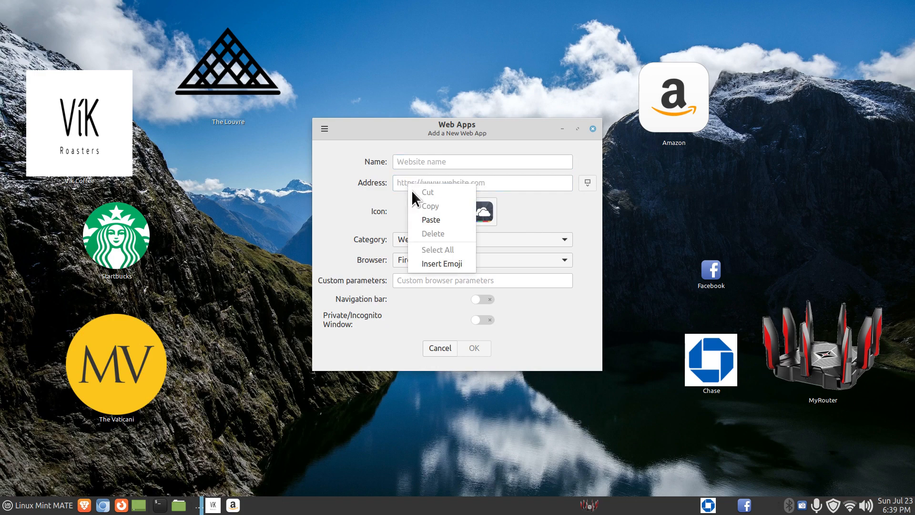
{"action": "left_click", "coordinate": [435, 221]}
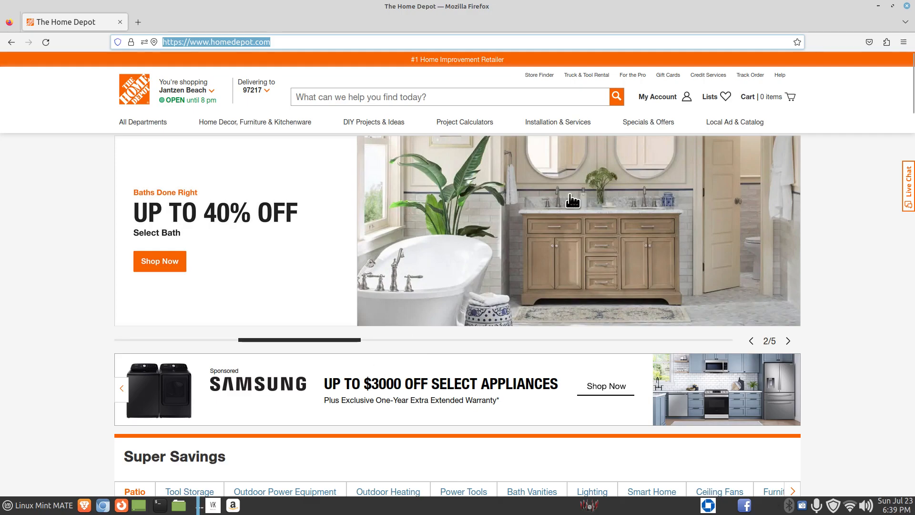
{"action": "left_click", "coordinate": [906, 6]}
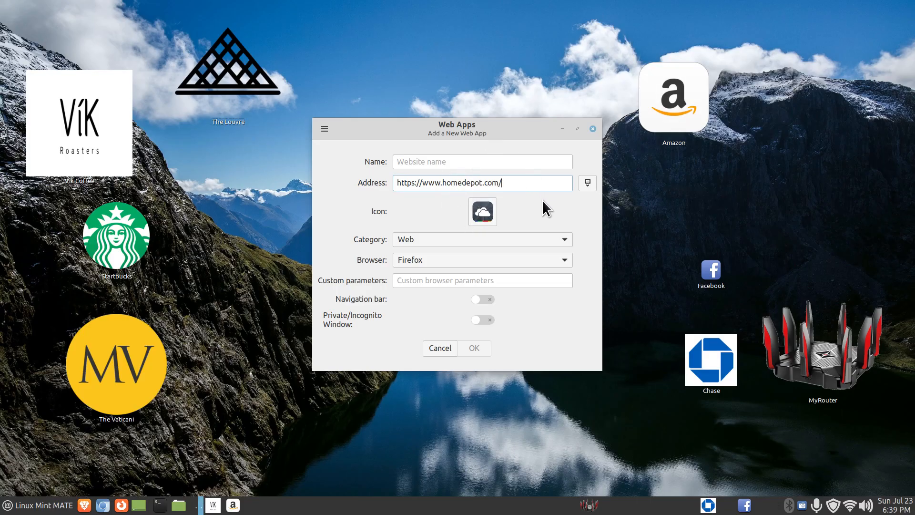
Give the new web app the orange sunglasses-face icon from the Emoji category.
{"action": "left_click", "coordinate": [588, 185]}
{"action": "left_click", "coordinate": [481, 218]}
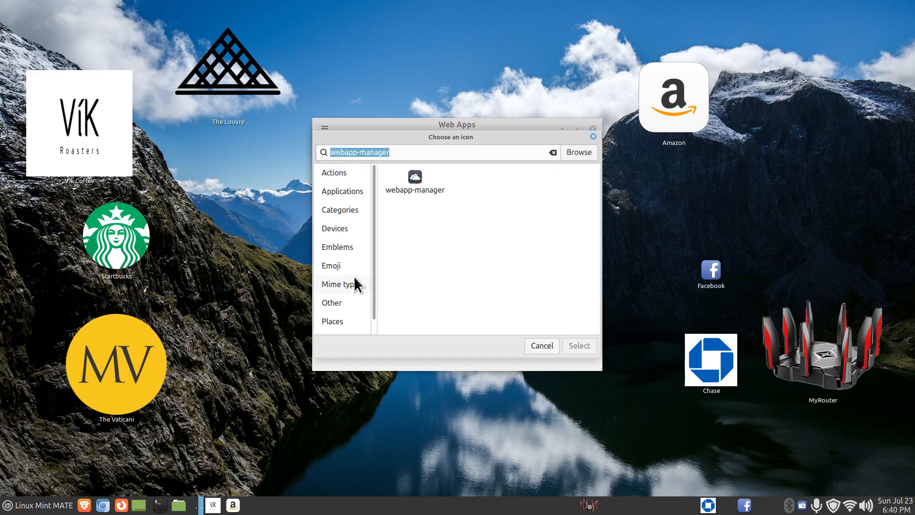
{"action": "left_click", "coordinate": [340, 265]}
{"action": "left_click", "coordinate": [436, 294]}
{"action": "left_click", "coordinate": [585, 348]}
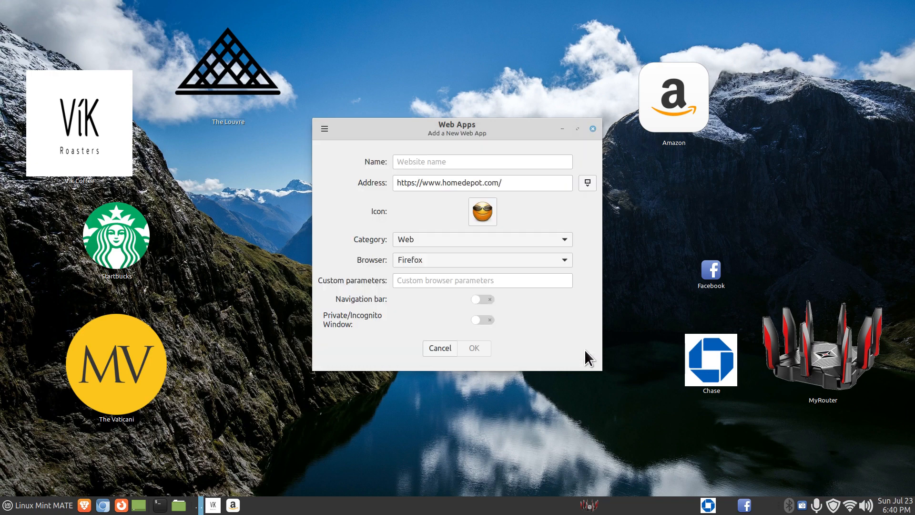
Name the new web app HD and save it with the Firefox browser and Web category.
{"action": "left_click", "coordinate": [425, 163]}
{"action": "type", "text": "HD"}
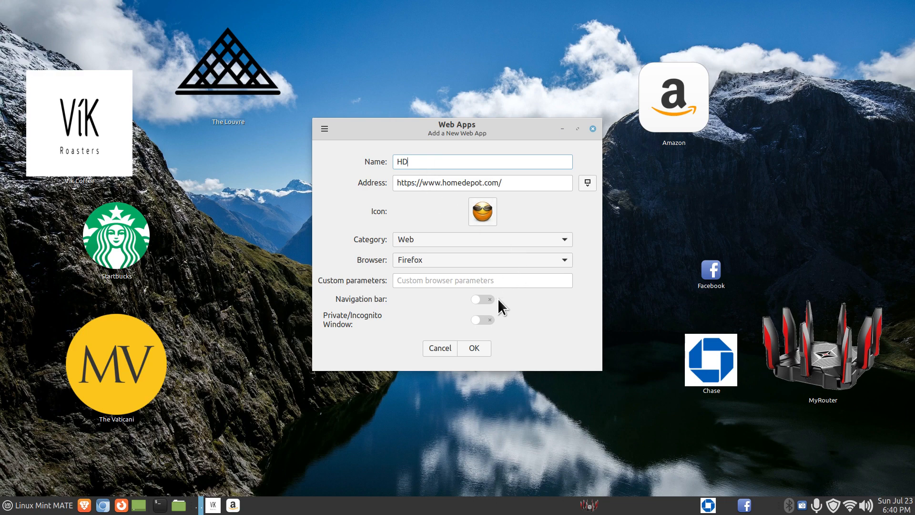
{"action": "left_click", "coordinate": [475, 349]}
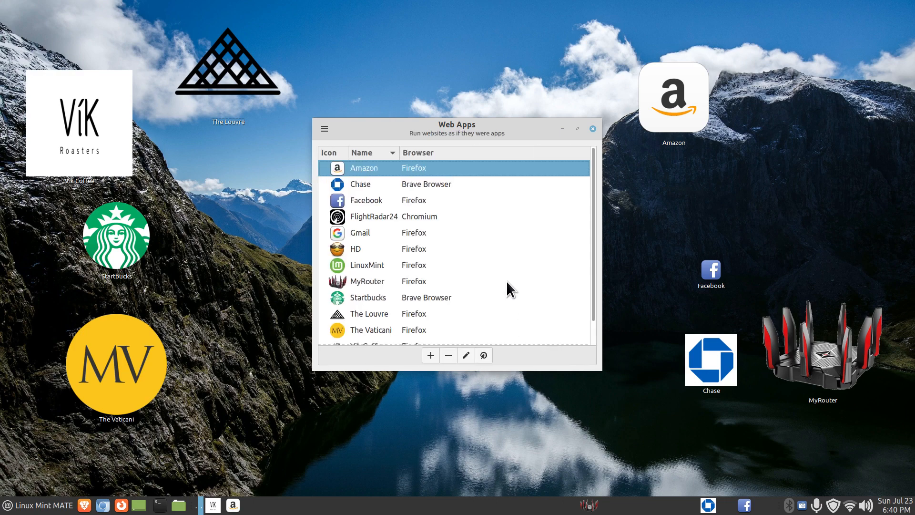
Test-launch the HD web app, allow the site to access the location, and close its window.
{"action": "left_click", "coordinate": [348, 250]}
{"action": "double_click", "coordinate": [347, 248]}
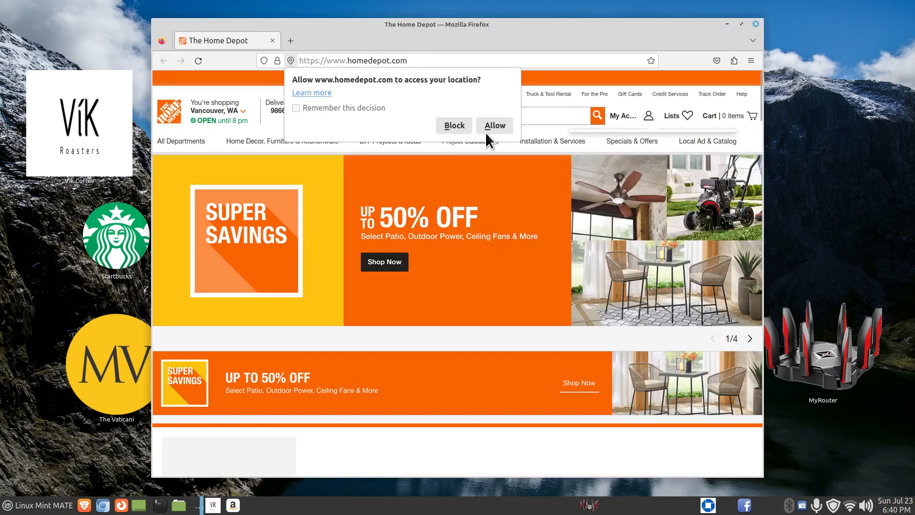
{"action": "left_click", "coordinate": [494, 127]}
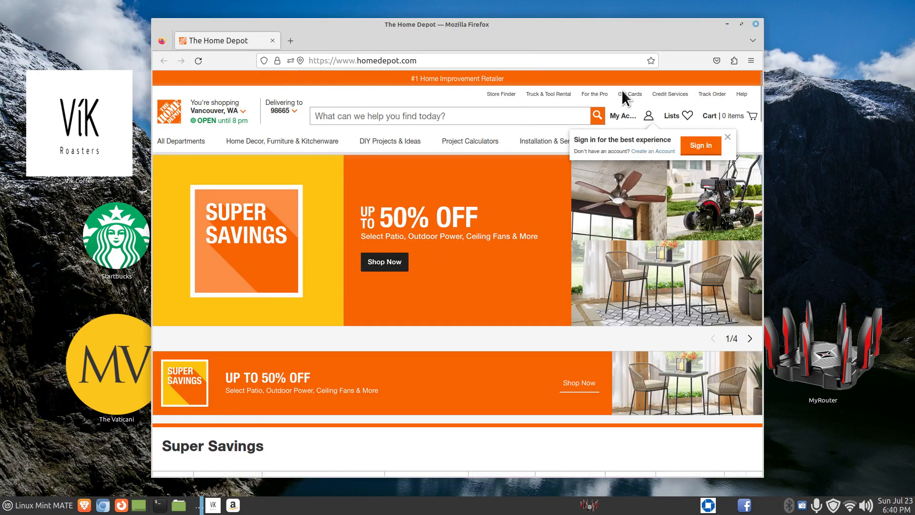
{"action": "left_click", "coordinate": [756, 24]}
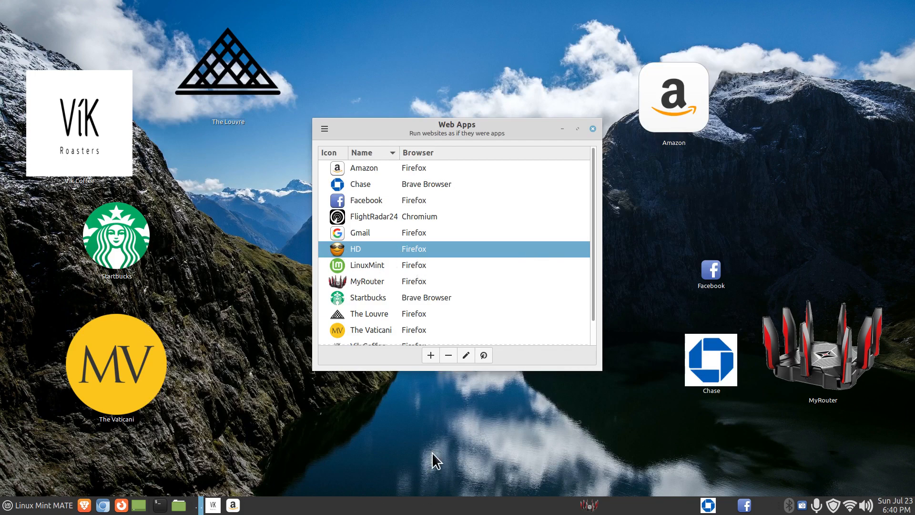
Edit the HD web app and load HomeDepot3.png from the Documents icons folder as a replacement icon.
{"action": "left_click", "coordinate": [471, 359]}
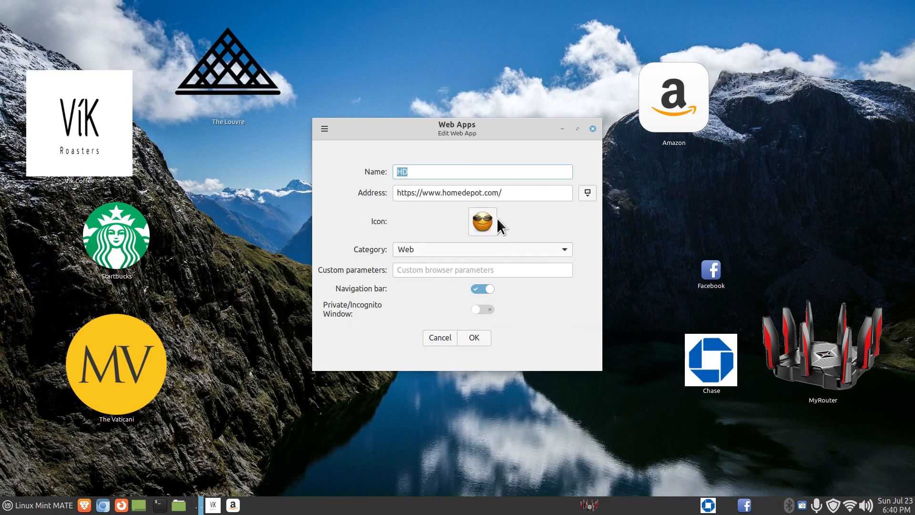
{"action": "left_click", "coordinate": [493, 218]}
{"action": "left_click", "coordinate": [579, 153]}
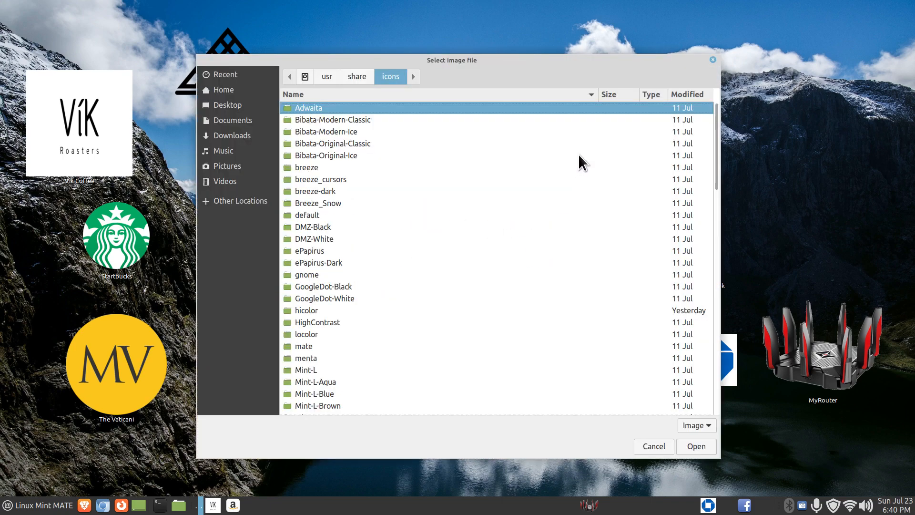
{"action": "left_click", "coordinate": [225, 120]}
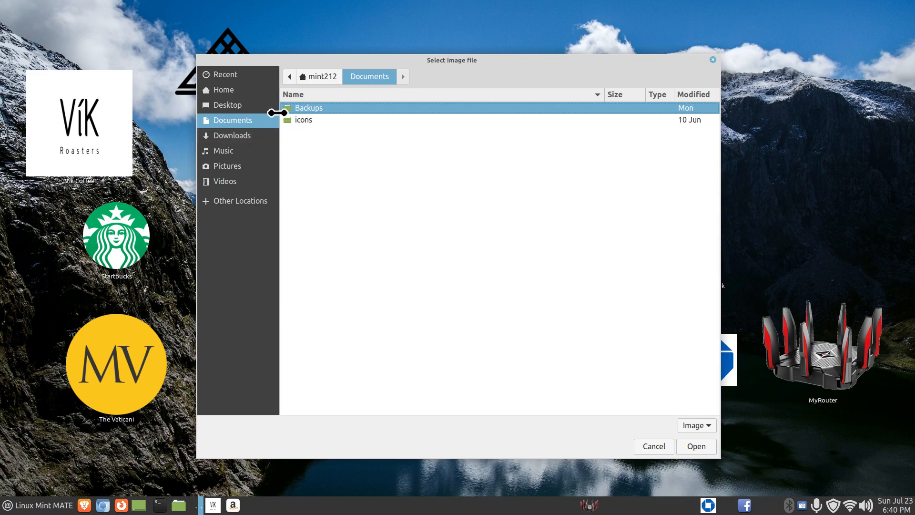
{"action": "double_click", "coordinate": [286, 119]}
{"action": "left_click", "coordinate": [396, 286]}
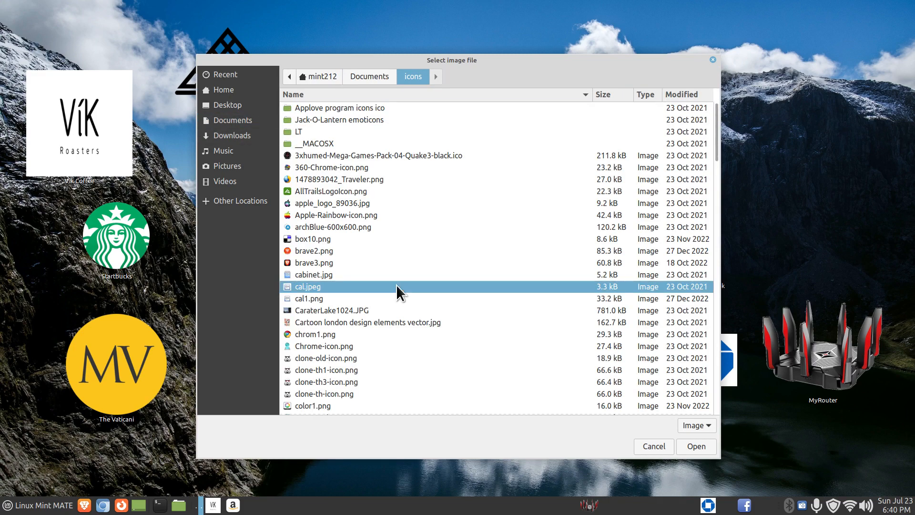
{"action": "type", "text": "h"}
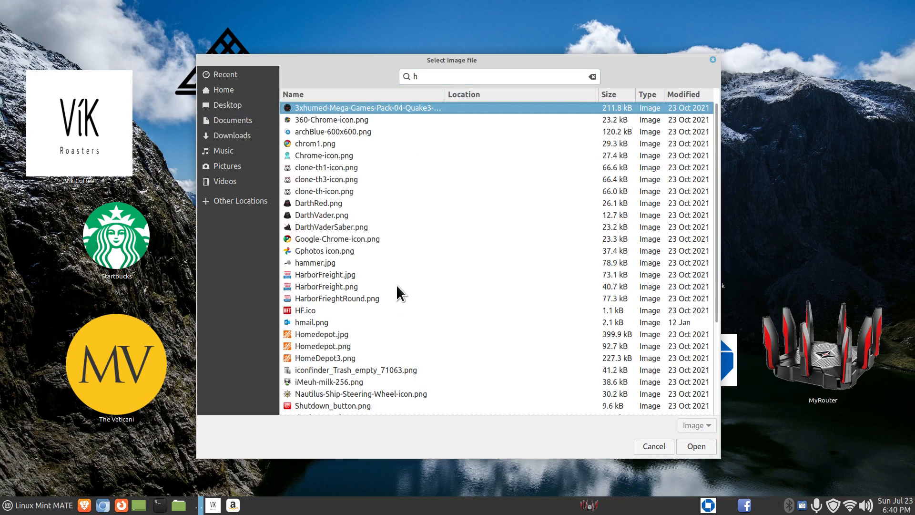
{"action": "left_click", "coordinate": [327, 357]}
{"action": "left_click", "coordinate": [695, 446]}
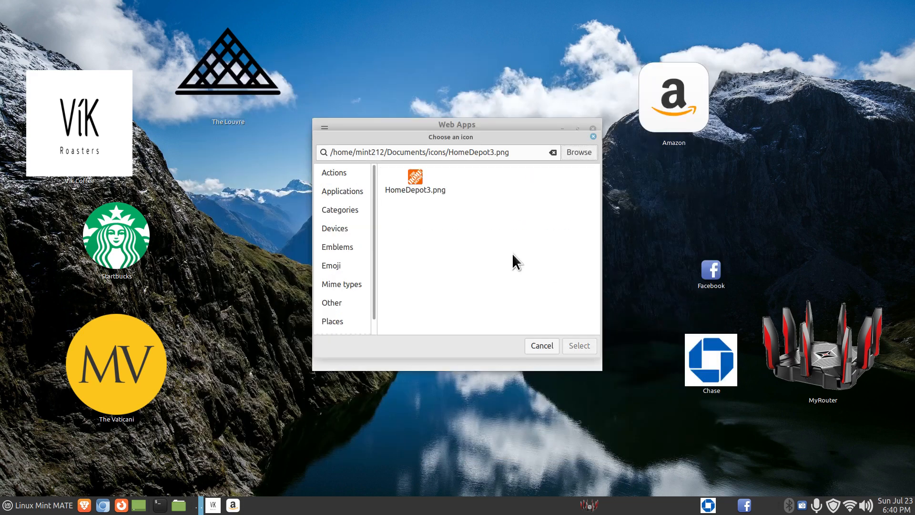
Apply the HomeDepot3.png icon to HD, save the edited web app, and close the Web Apps manager.
{"action": "left_click", "coordinate": [417, 176]}
{"action": "left_click", "coordinate": [577, 345]}
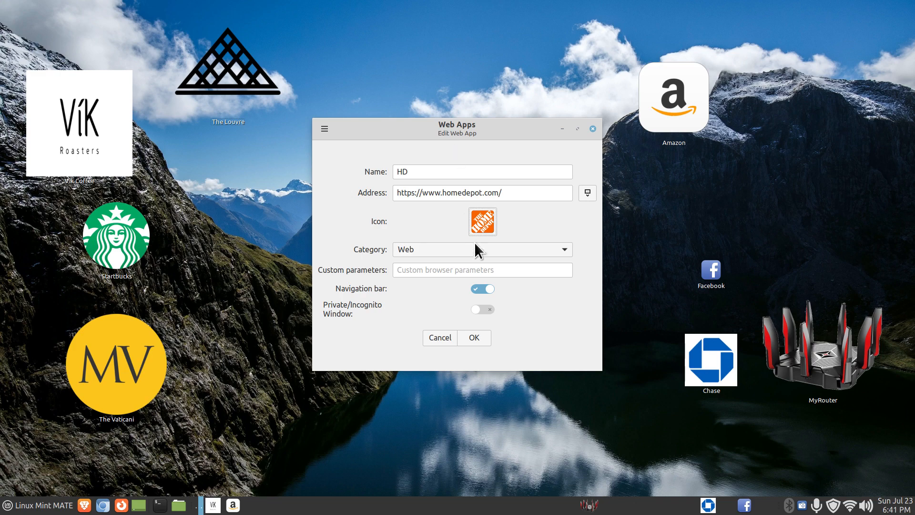
{"action": "left_click", "coordinate": [474, 338]}
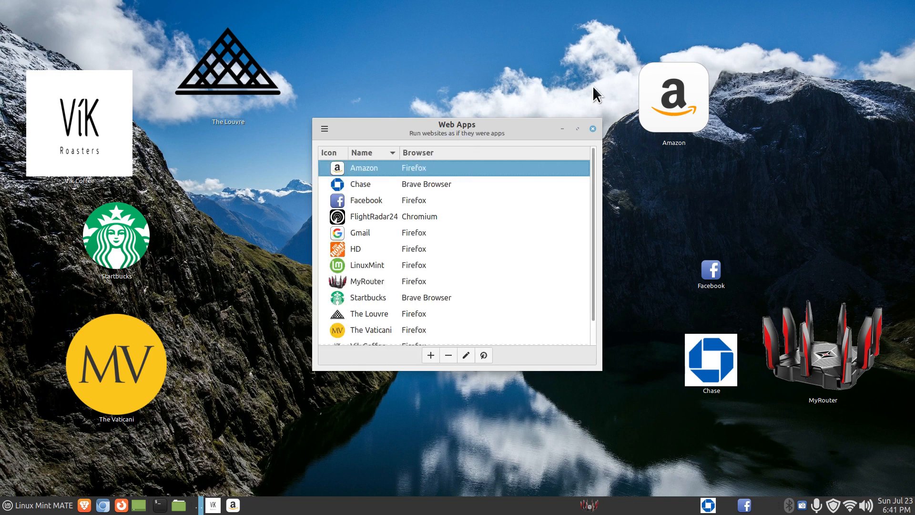
{"action": "left_click", "coordinate": [593, 130]}
Find HD among the installed applications and place its icon in the middle of the desktop.
{"action": "left_click", "coordinate": [39, 505]}
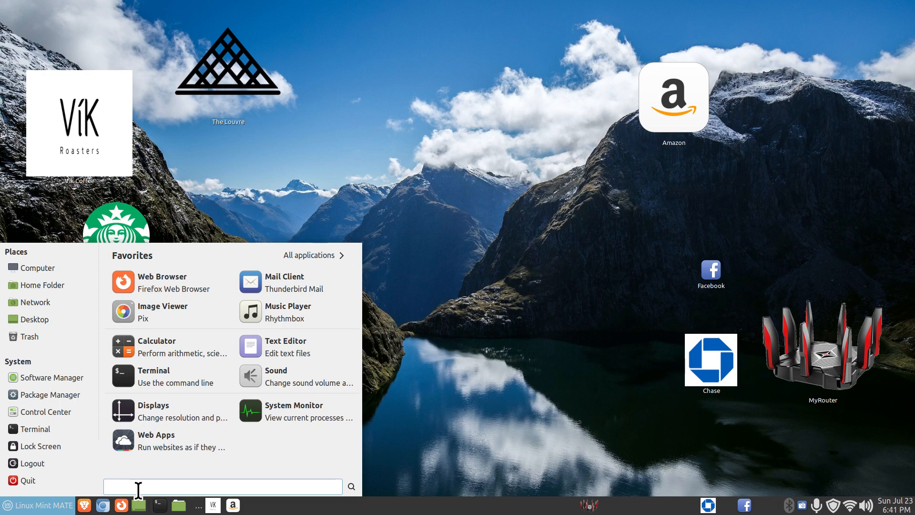
{"action": "type", "text": "hd"}
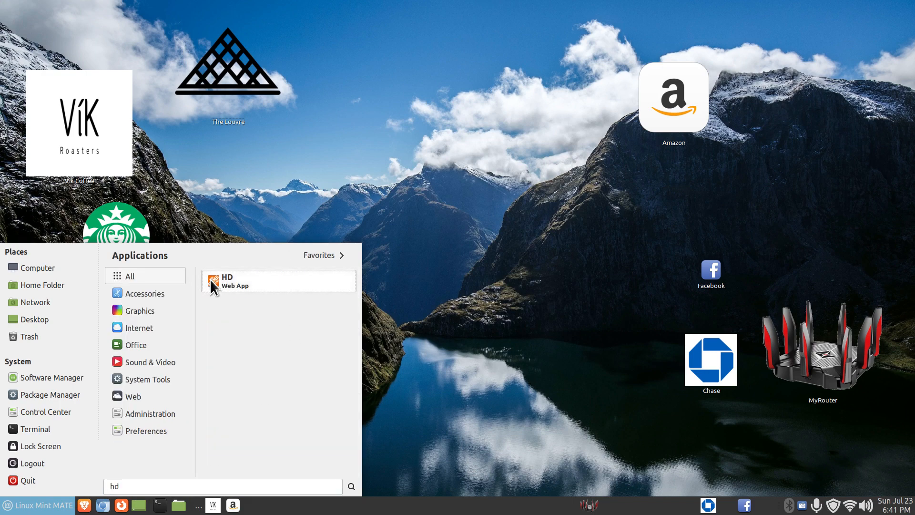
{"action": "left_click_drag", "start_coordinate": [212, 279], "coordinate": [479, 253]}
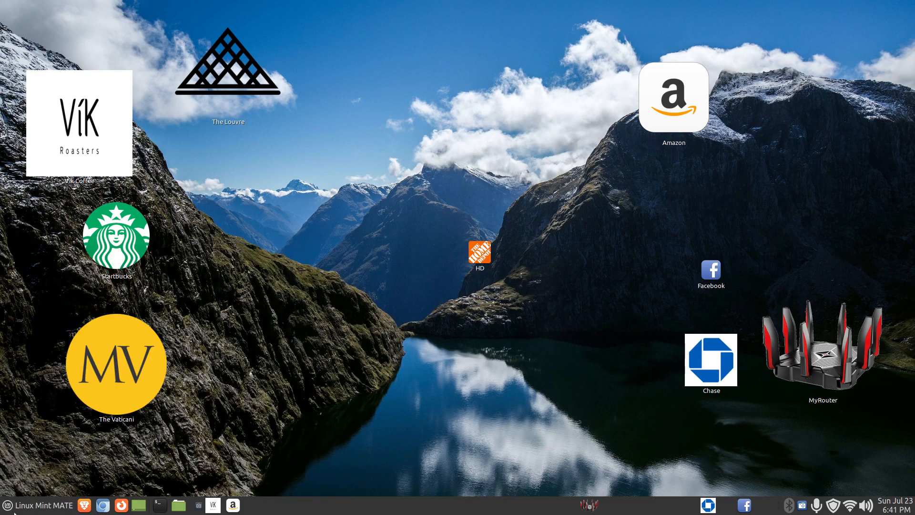
Find HD among the applications again and view its options for adding it to the desktop or panel.
{"action": "left_click", "coordinate": [37, 506]}
{"action": "type", "text": "hd"}
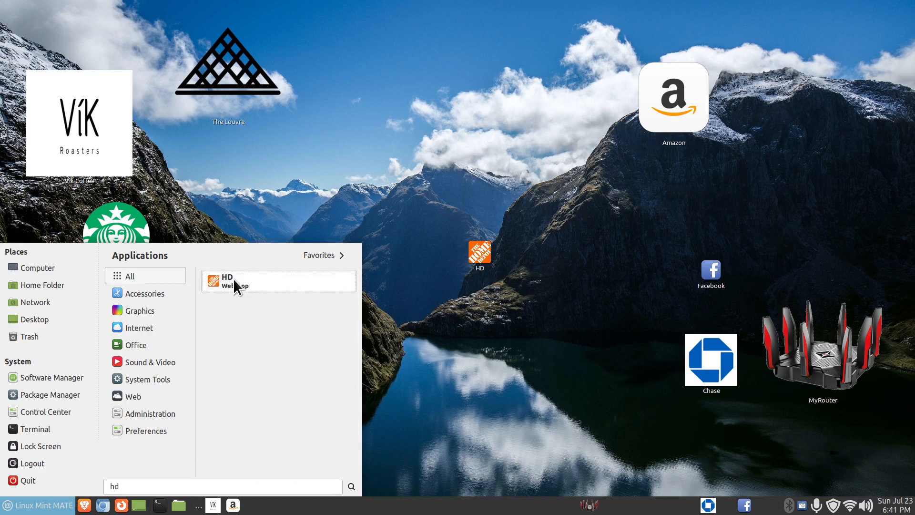
{"action": "right_click", "coordinate": [233, 278]}
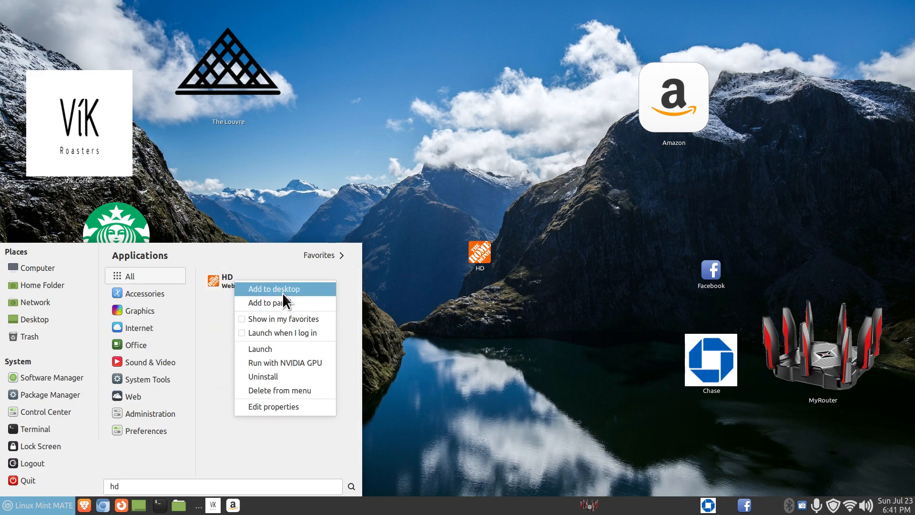
{"action": "left_click", "coordinate": [521, 401]}
{"action": "left_click", "coordinate": [552, 303]}
Add an HD launcher to the panel from the desktop icon, test-open it, allow location access, and close the window.
{"action": "left_click_drag", "start_coordinate": [480, 253], "coordinate": [534, 505]}
{"action": "left_click", "coordinate": [535, 504]}
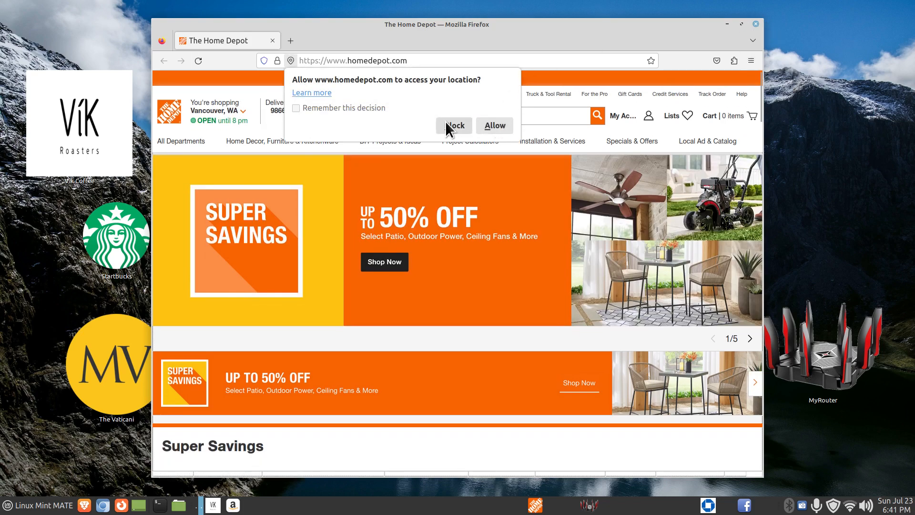
{"action": "left_click", "coordinate": [482, 131]}
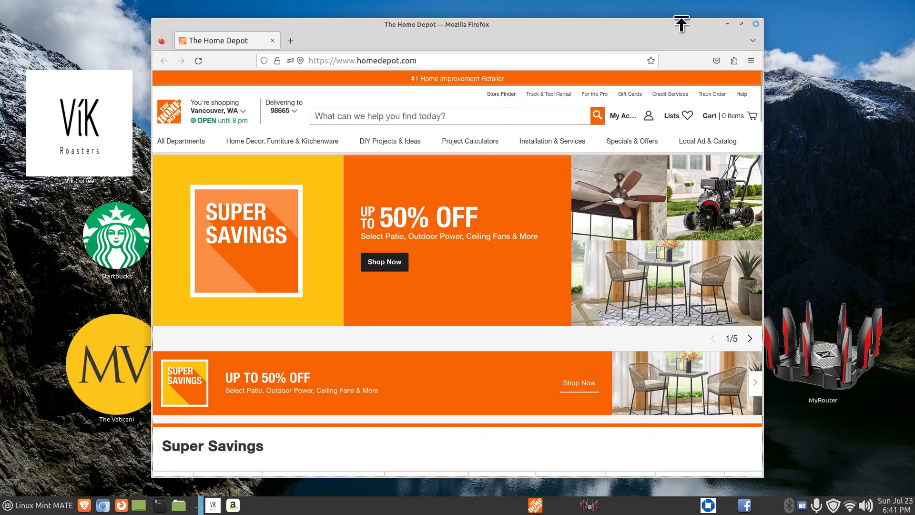
{"action": "left_click", "coordinate": [756, 25]}
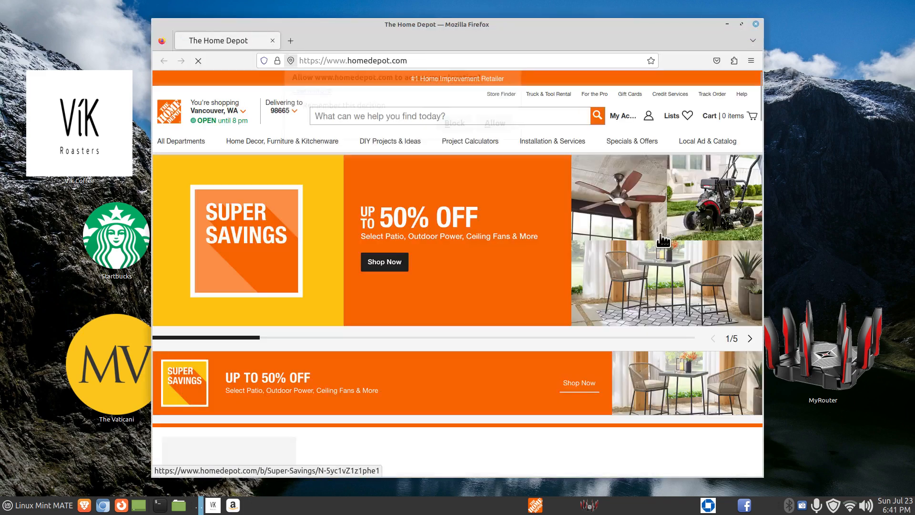
Reopen the HD web app, allow location access, view Specials & Offers, and zoom the page to 170%.
{"action": "left_click", "coordinate": [494, 125]}
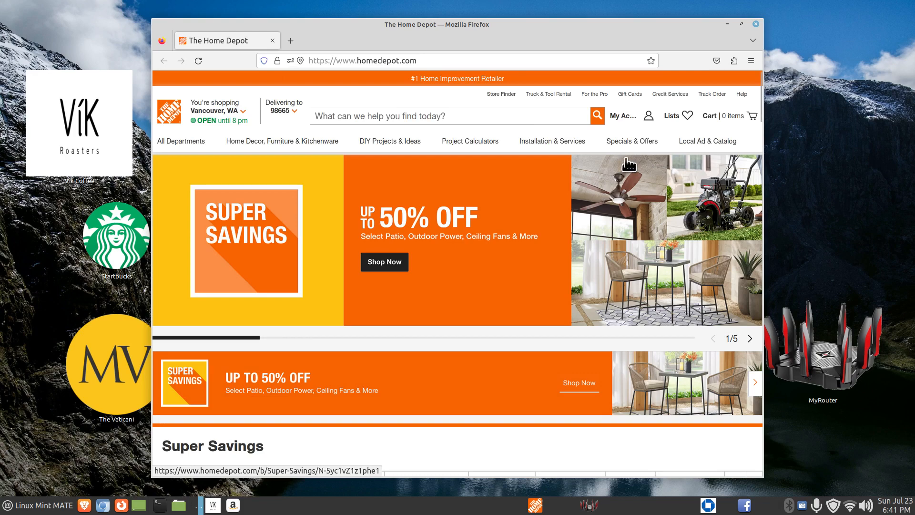
{"action": "left_click", "coordinate": [620, 179]}
{"action": "mouse_move", "coordinate": [641, 140]}
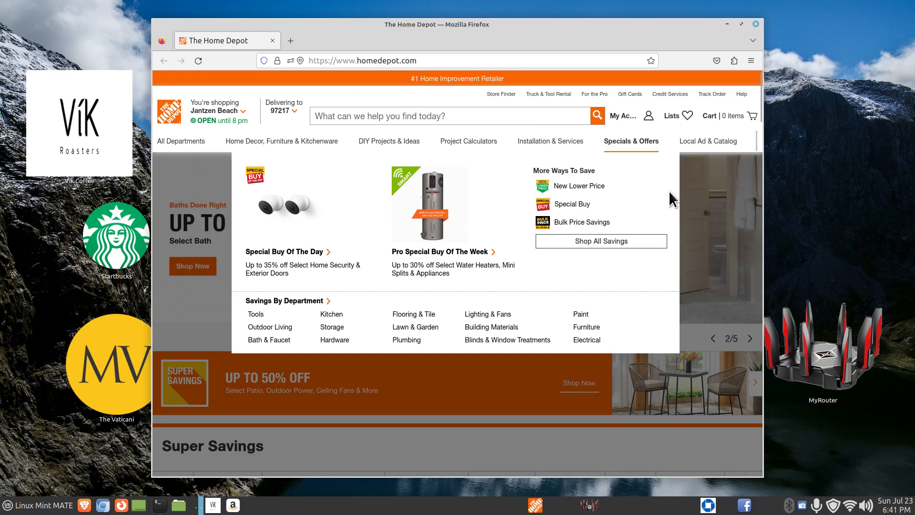
{"action": "scroll", "coordinate": [669, 193], "scroll_direction": "down", "scroll_amount": 7}
{"action": "scroll", "coordinate": [679, 233], "scroll_direction": "up", "scroll_amount": 6}
{"action": "scroll", "coordinate": [679, 234], "scroll_direction": "up", "scroll_amount": 5}
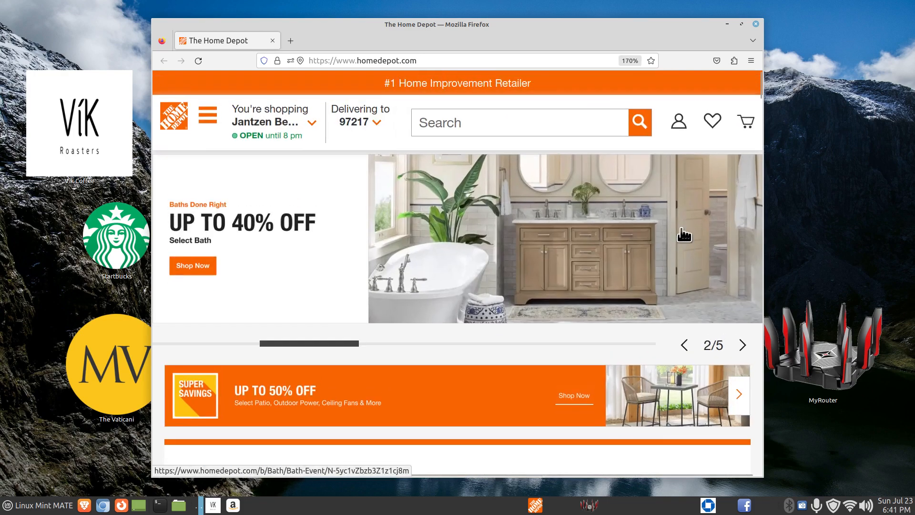
Reduce the Home Depot page zoom to 130%, look over the Super Savings section, and close the web app window.
{"action": "scroll", "coordinate": [679, 234], "scroll_direction": "down", "scroll_amount": 10}
{"action": "scroll", "coordinate": [679, 240], "scroll_direction": "up", "scroll_amount": 9}
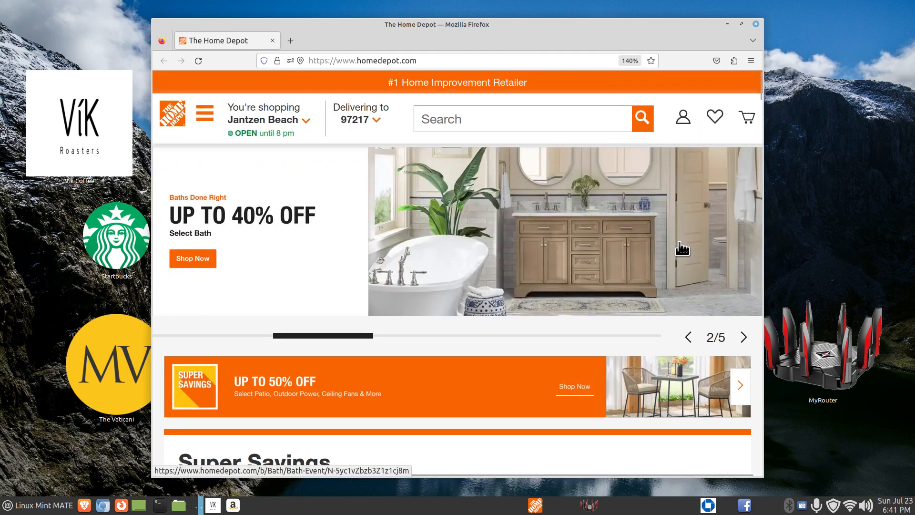
{"action": "scroll", "coordinate": [678, 242], "scroll_direction": "down", "scroll_amount": 3}
{"action": "scroll", "coordinate": [679, 242], "scroll_direction": "up", "scroll_amount": 1}
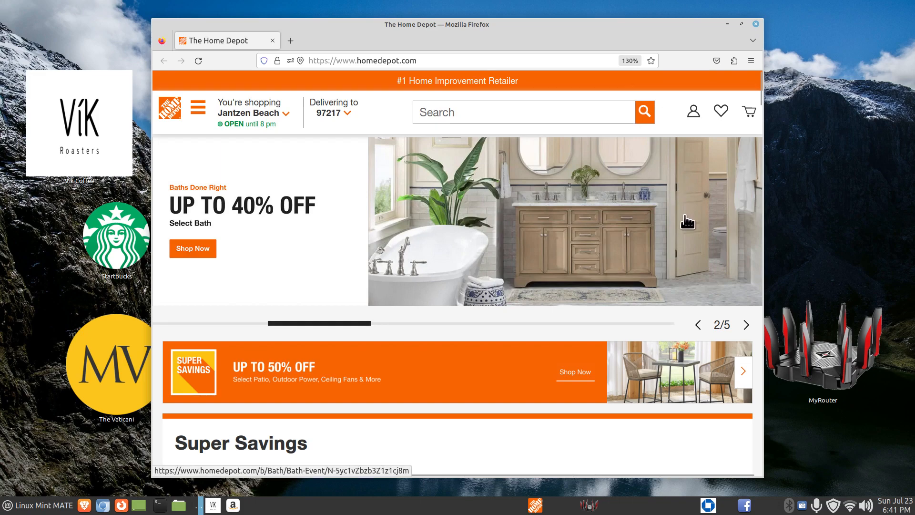
{"action": "scroll", "coordinate": [687, 221], "scroll_direction": "down", "scroll_amount": 15}
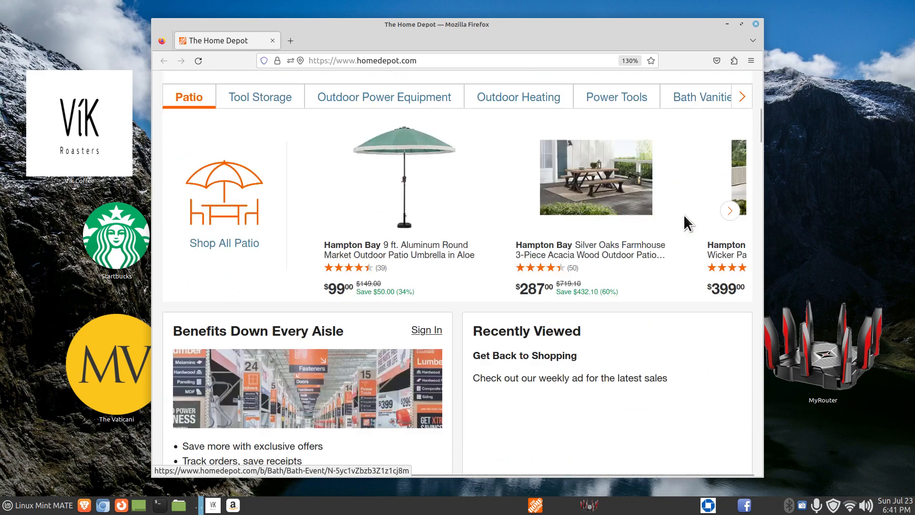
{"action": "scroll", "coordinate": [684, 215], "scroll_direction": "up", "scroll_amount": 12}
{"action": "scroll", "coordinate": [683, 214], "scroll_direction": "down", "scroll_amount": 6}
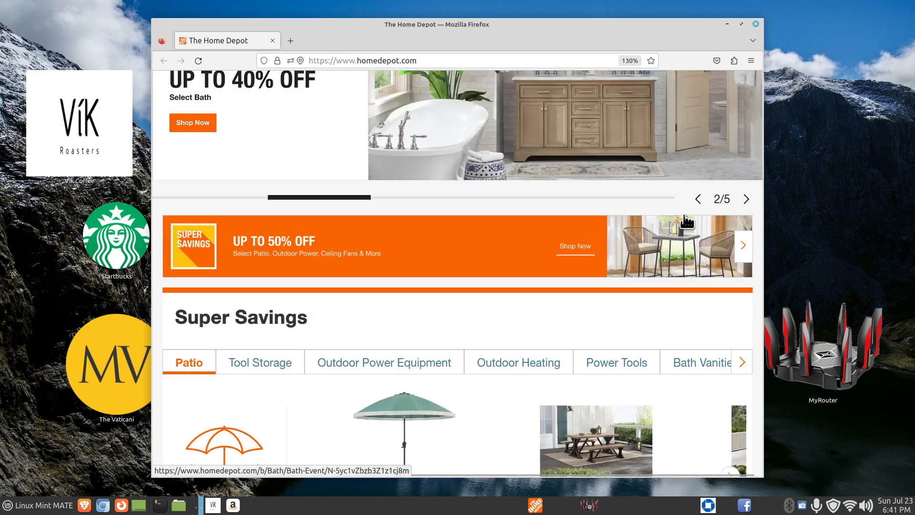
{"action": "left_click", "coordinate": [757, 24]}
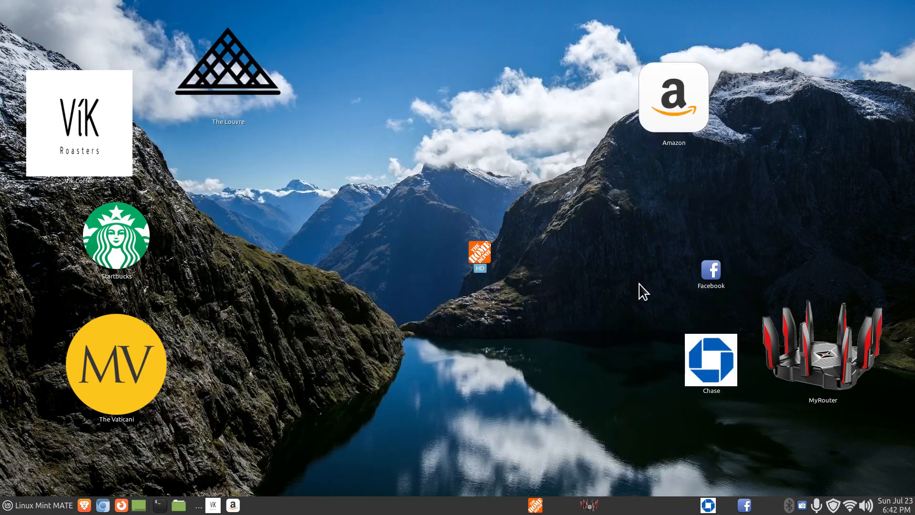
Test opening the HD web app from its desktop icon and from its panel launcher, closing the window each time.
{"action": "double_click", "coordinate": [483, 249]}
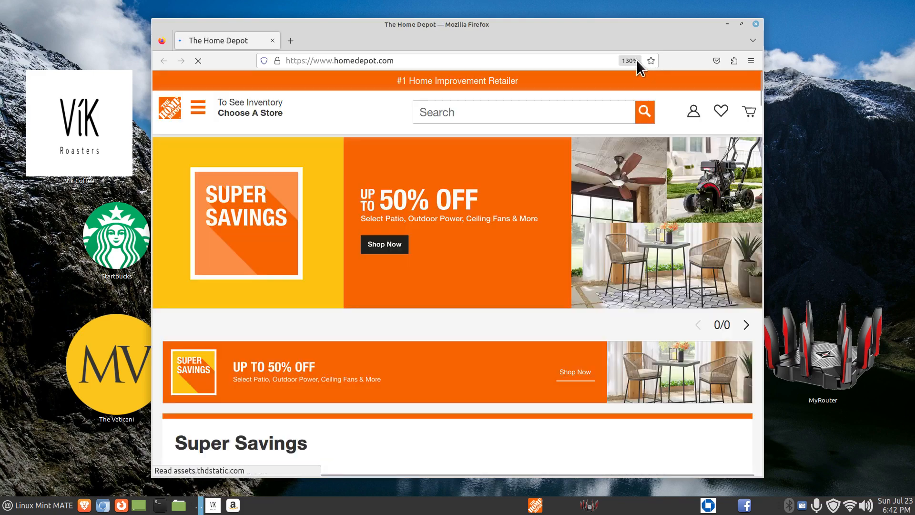
{"action": "left_click", "coordinate": [756, 24]}
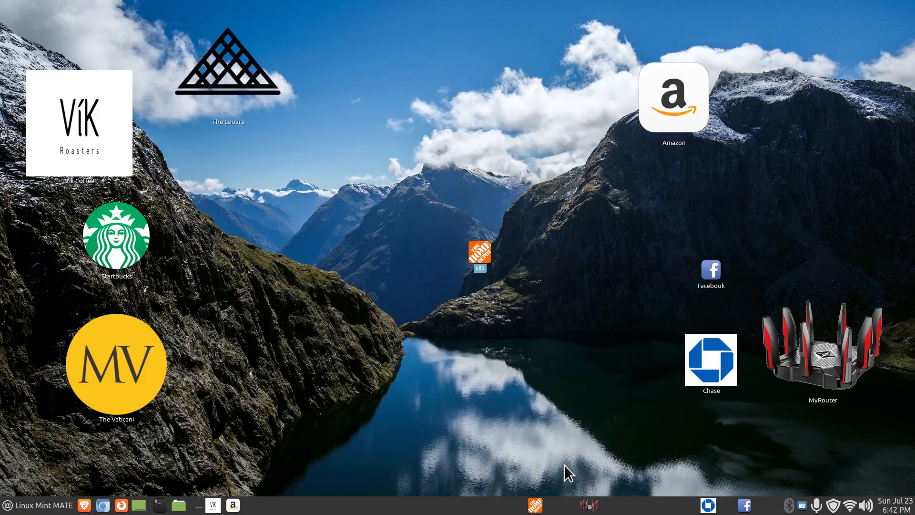
{"action": "left_click", "coordinate": [536, 507]}
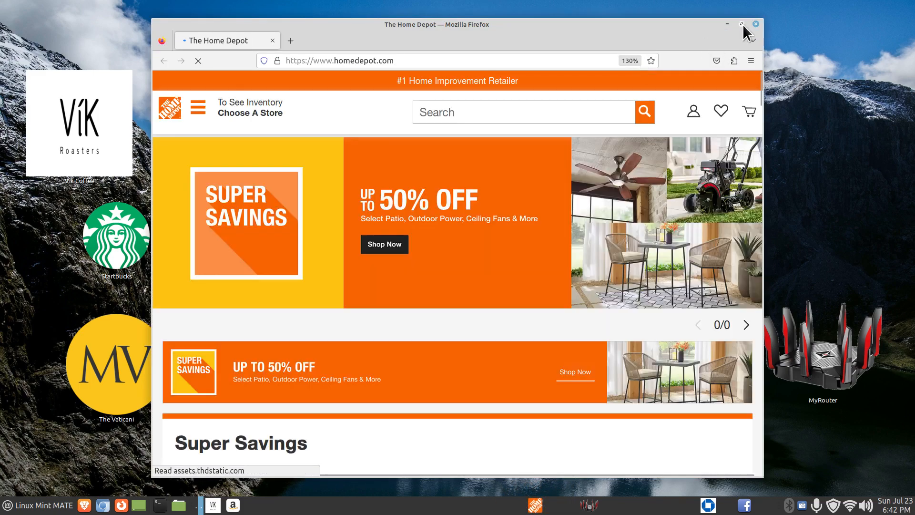
{"action": "left_click", "coordinate": [756, 24]}
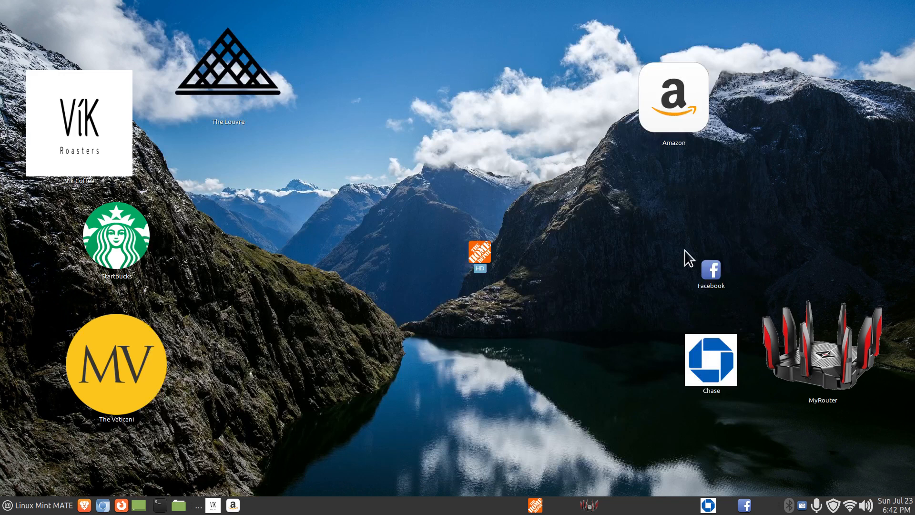
Enlarge the HD desktop icon to about the size of a large tile and move it beside the Amazon icon.
{"action": "right_click", "coordinate": [478, 248]}
{"action": "left_click", "coordinate": [526, 419]}
{"action": "left_click_drag", "start_coordinate": [472, 261], "coordinate": [328, 391]}
{"action": "left_click_drag", "start_coordinate": [400, 323], "coordinate": [525, 154]}
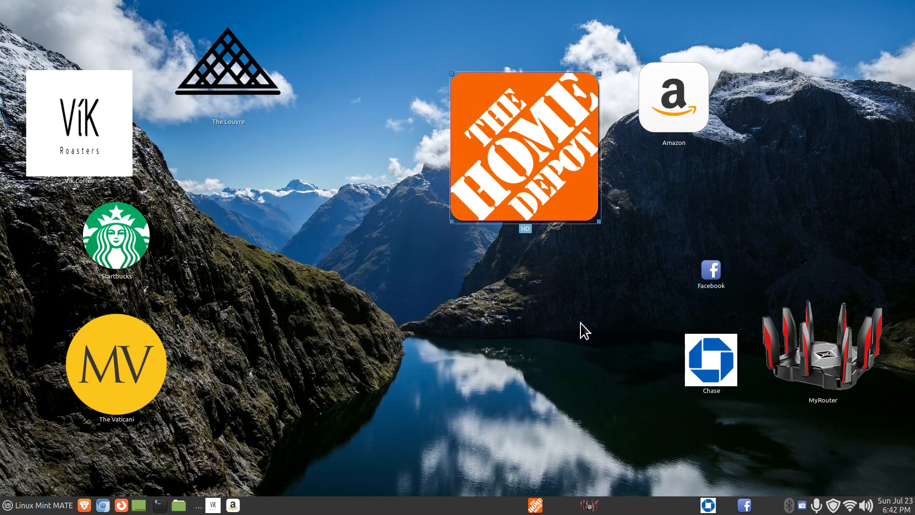
Launch the HD web app with location access allowed, and load Amazon and Wikipedia in two additional tabs.
{"action": "double_click", "coordinate": [521, 137]}
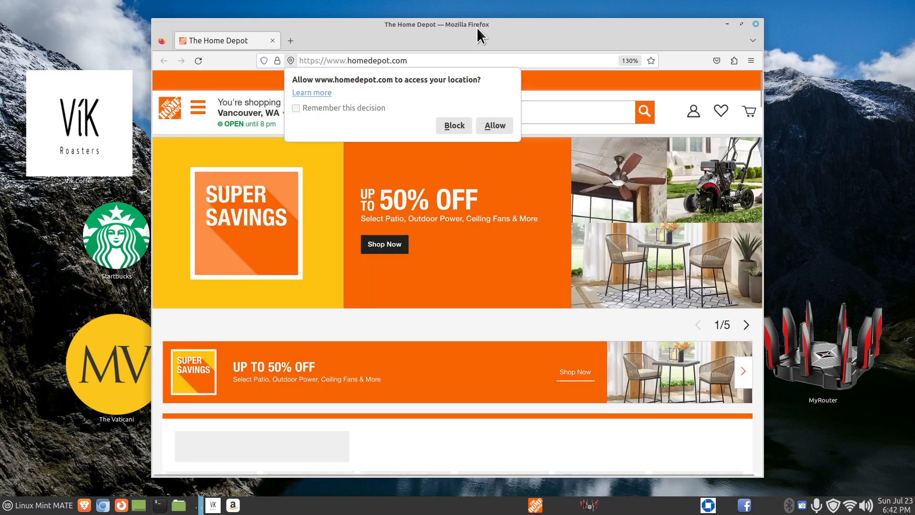
{"action": "left_click", "coordinate": [493, 125]}
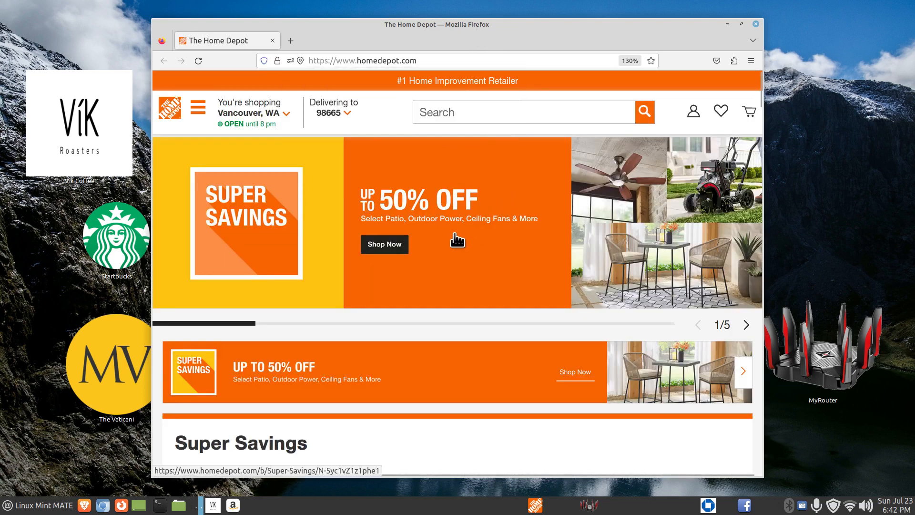
{"action": "key", "text": "ctrl+t"}
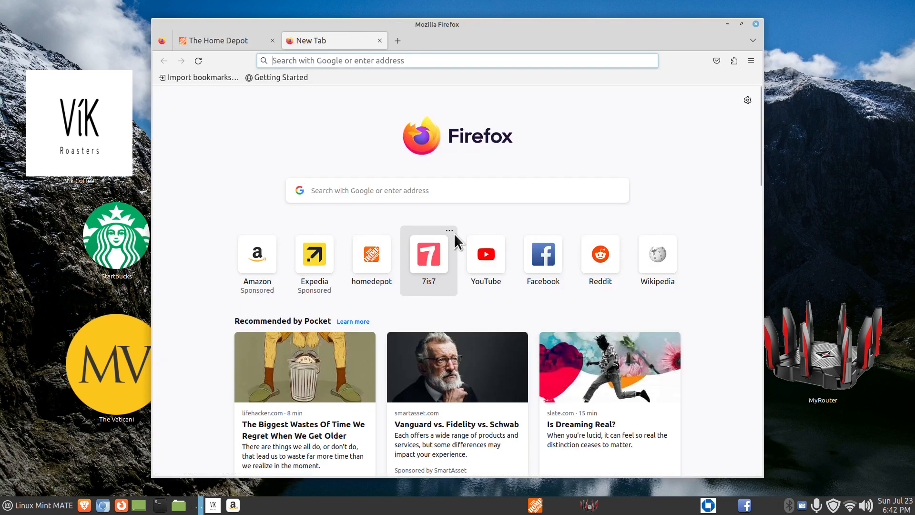
{"action": "key", "text": "ctrl+t"}
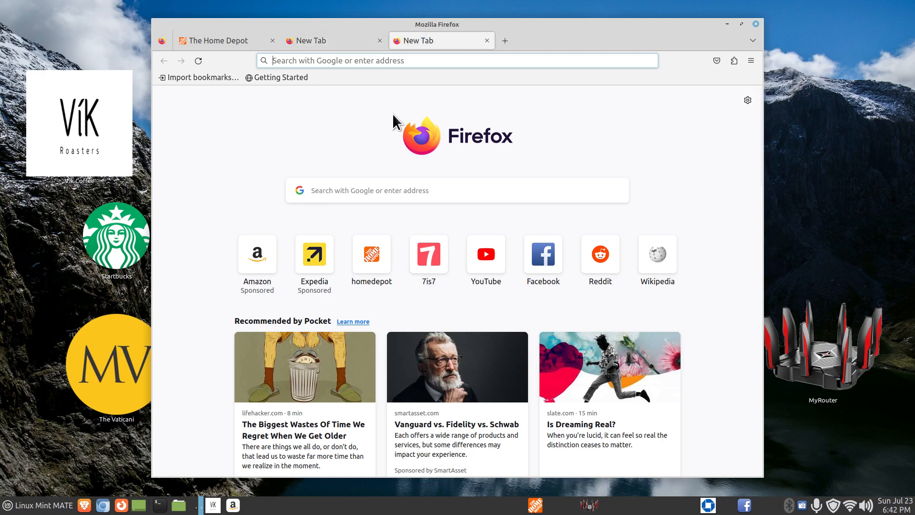
{"action": "left_click", "coordinate": [257, 255]}
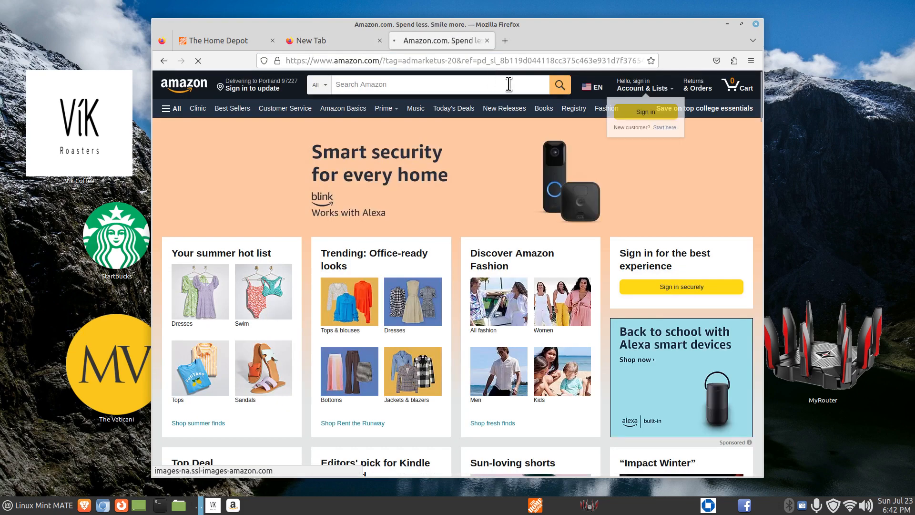
{"action": "left_click", "coordinate": [342, 42]}
{"action": "left_click", "coordinate": [662, 260]}
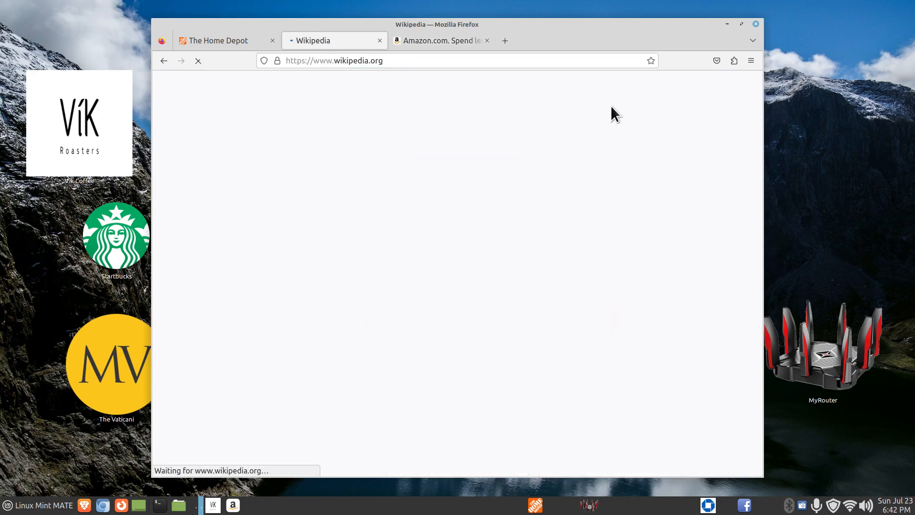
Switch between the Amazon, Wikipedia and Home Depot tabs, then close the two extra tabs and the web app window.
{"action": "left_click", "coordinate": [460, 41]}
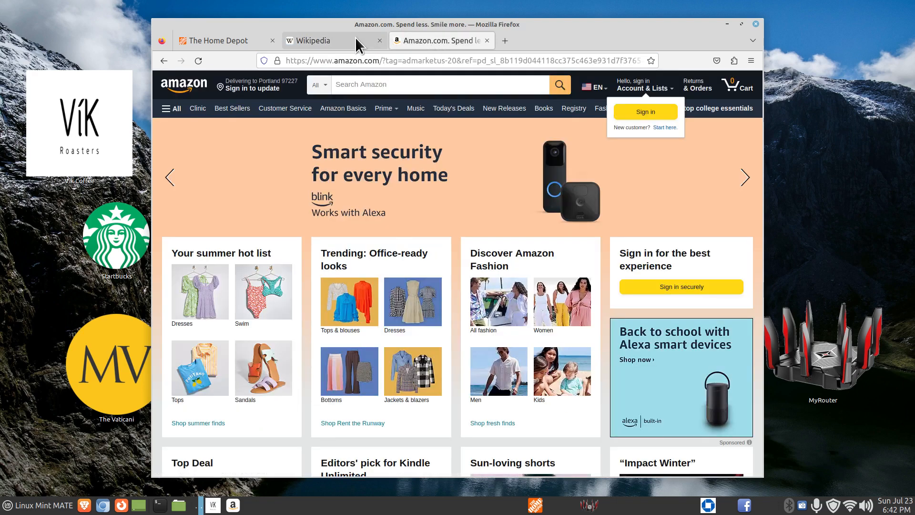
{"action": "left_click", "coordinate": [355, 39]}
{"action": "left_click", "coordinate": [207, 43]}
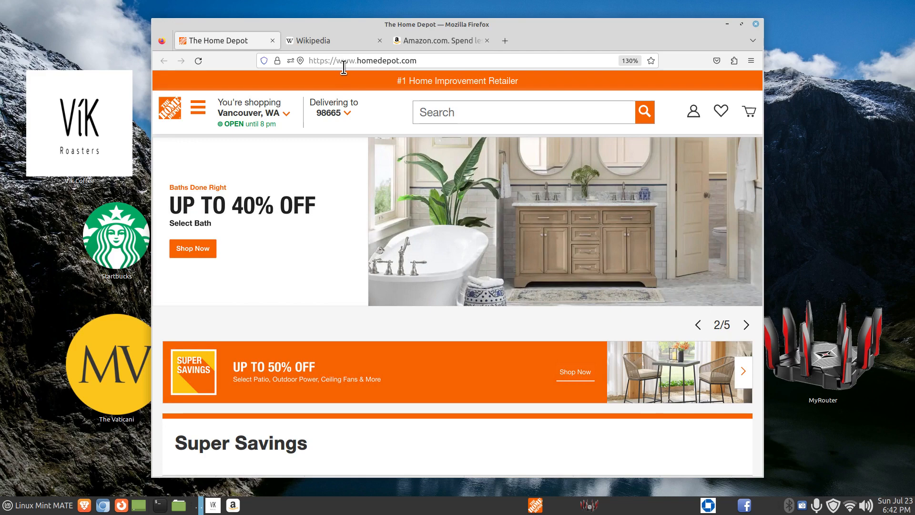
{"action": "middle_click", "coordinate": [427, 38]}
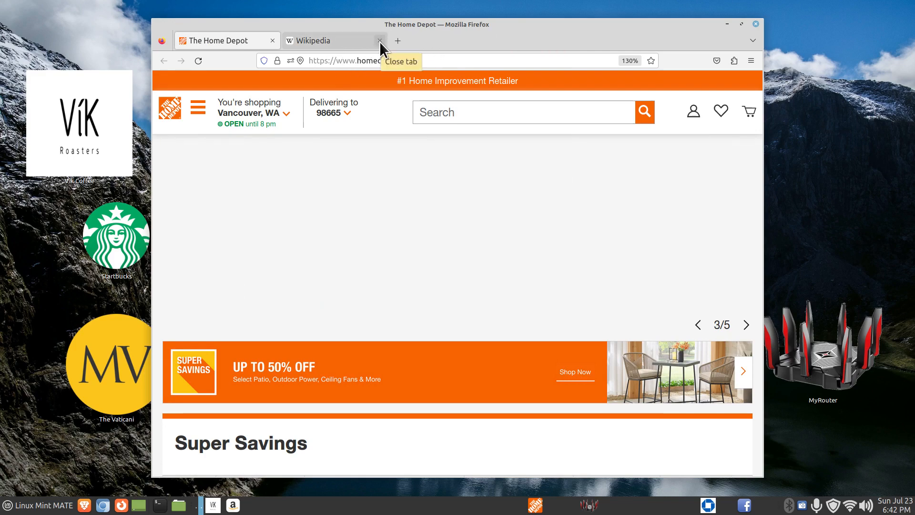
{"action": "left_click", "coordinate": [379, 40]}
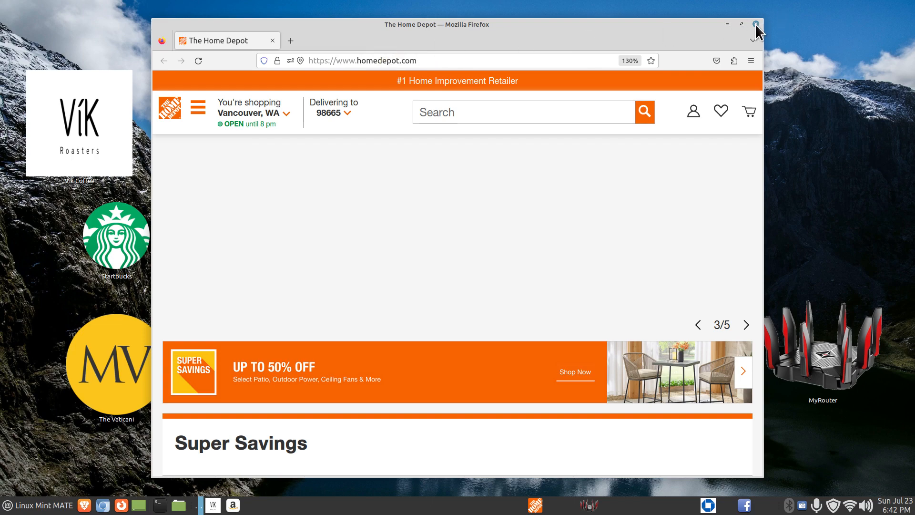
{"action": "left_click", "coordinate": [756, 24]}
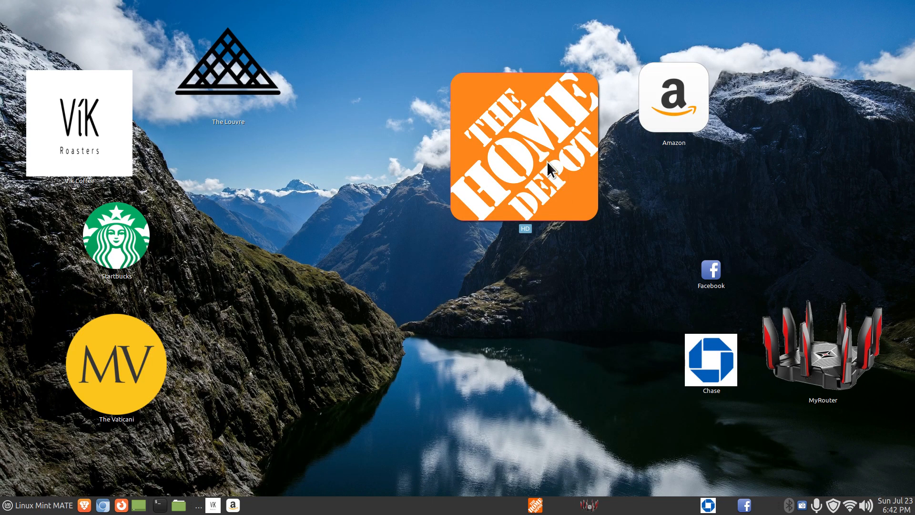
Move the enlarged HD icon down to the area between the mountains and the Facebook icon.
{"action": "left_click_drag", "start_coordinate": [547, 161], "coordinate": [584, 266]}
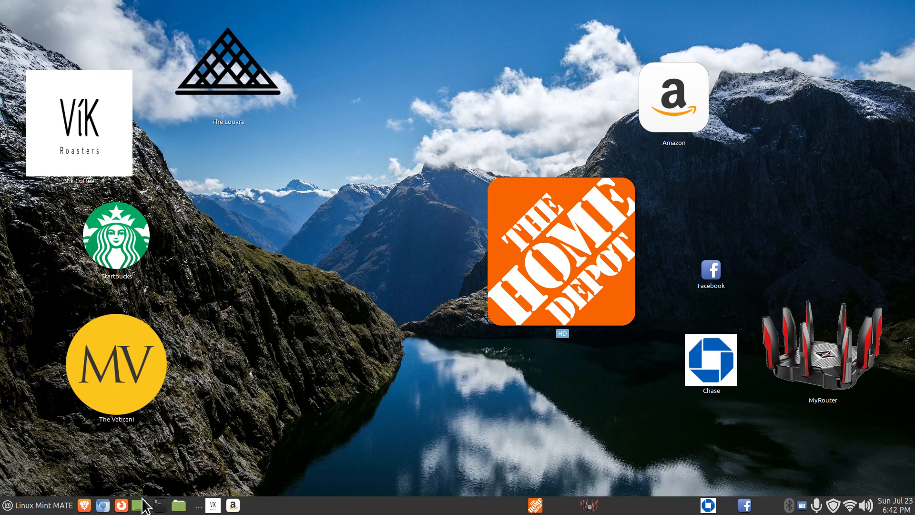
Open the Web Apps manager from the favorite applications, enlarge its window to review the full list, and close it.
{"action": "left_click", "coordinate": [38, 505]}
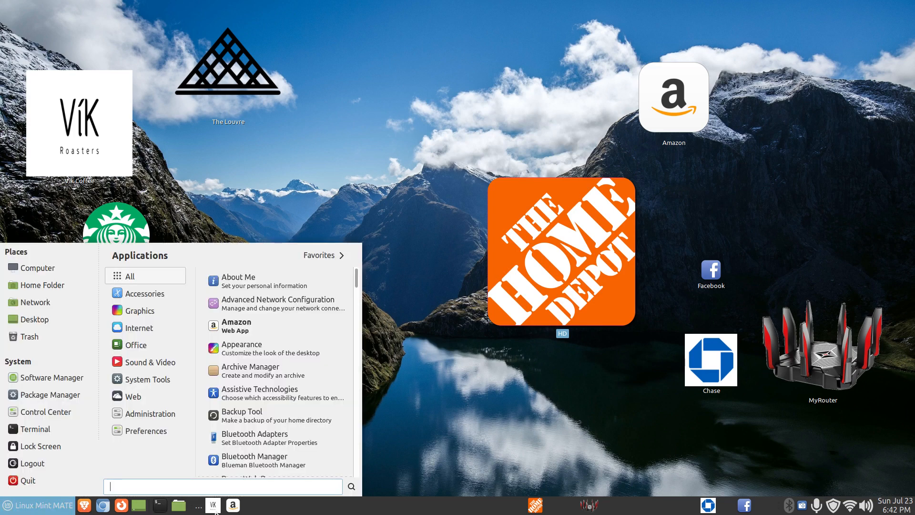
{"action": "left_click", "coordinate": [322, 256]}
{"action": "left_click", "coordinate": [300, 412]}
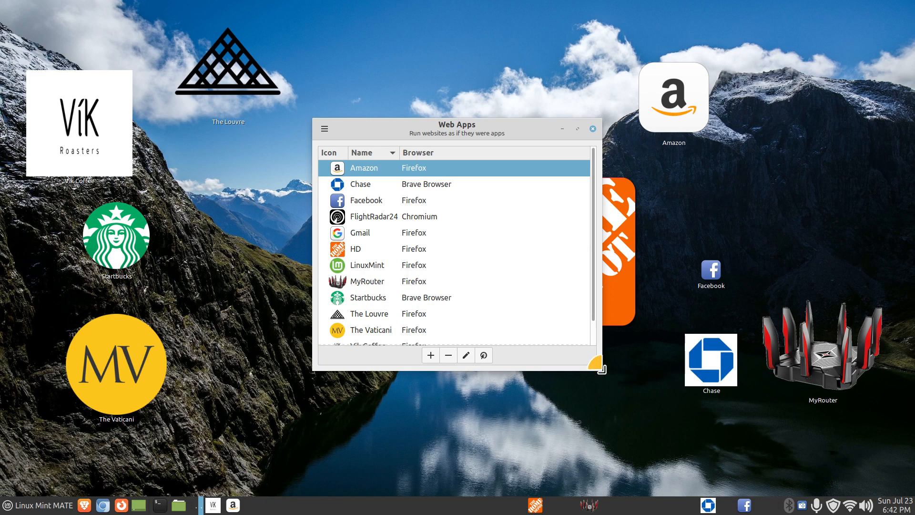
{"action": "left_click_drag", "start_coordinate": [600, 369], "coordinate": [630, 448]}
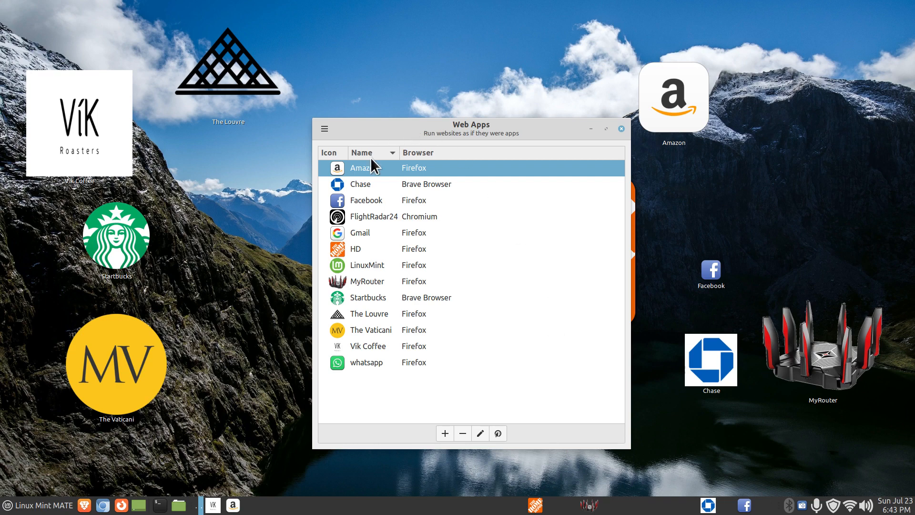
{"action": "left_click", "coordinate": [622, 129]}
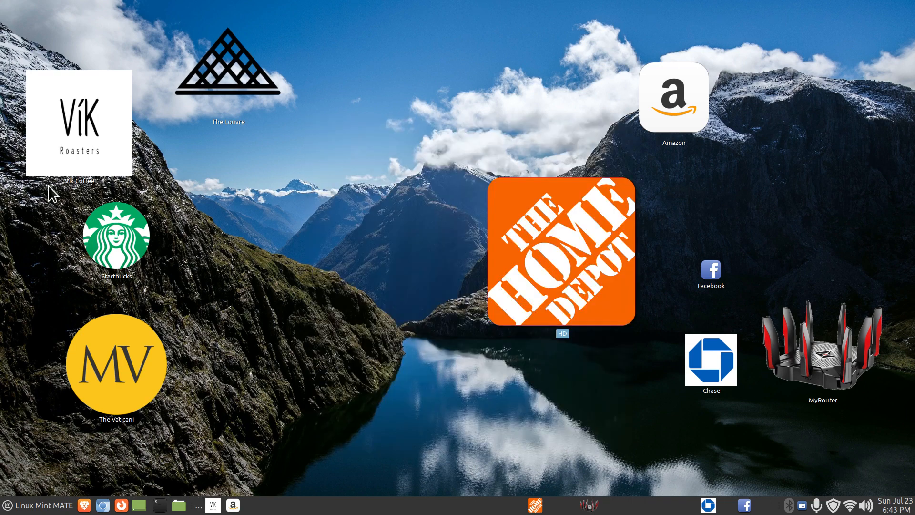